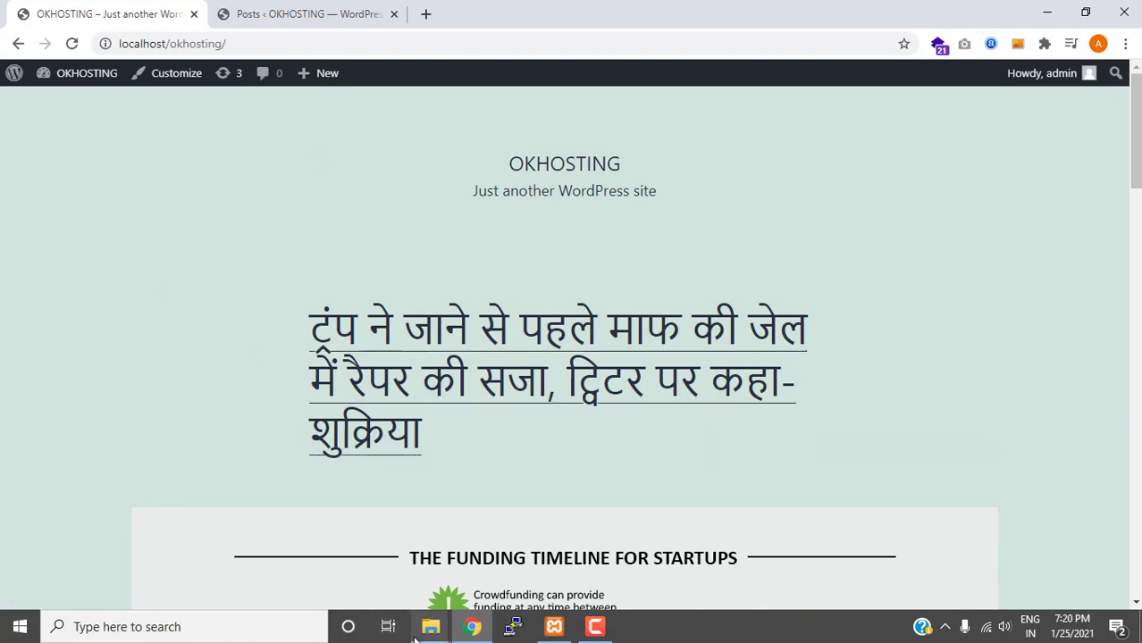
Switch to the okhosting folder window in File Explorer and inspect its full path under xampp\htdocs.
mouse_move(431, 627)
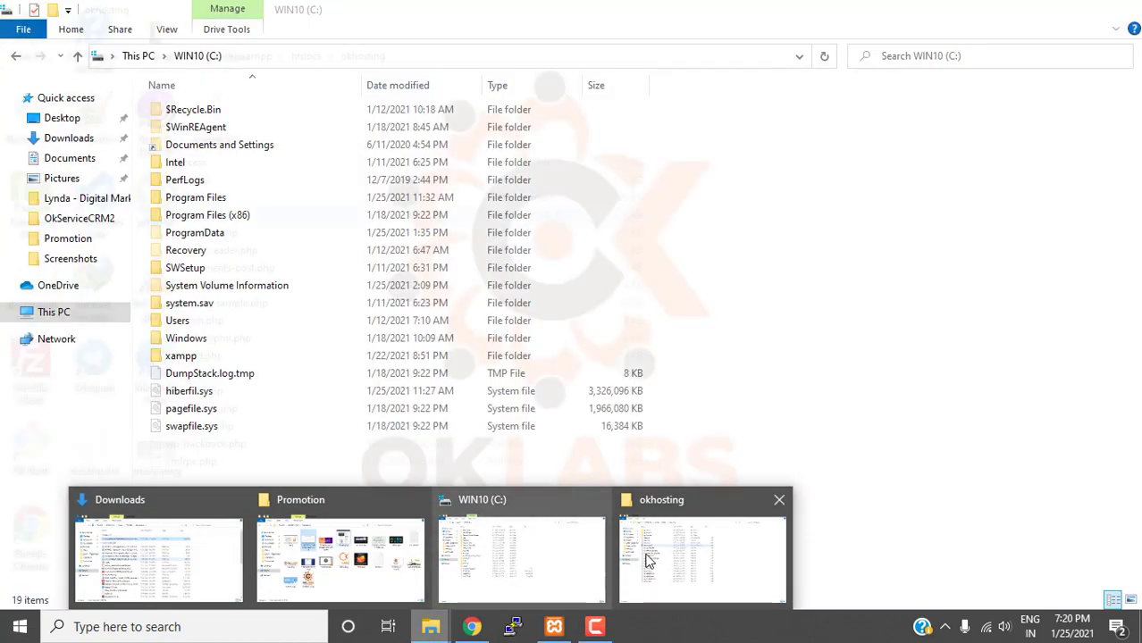
click(666, 557)
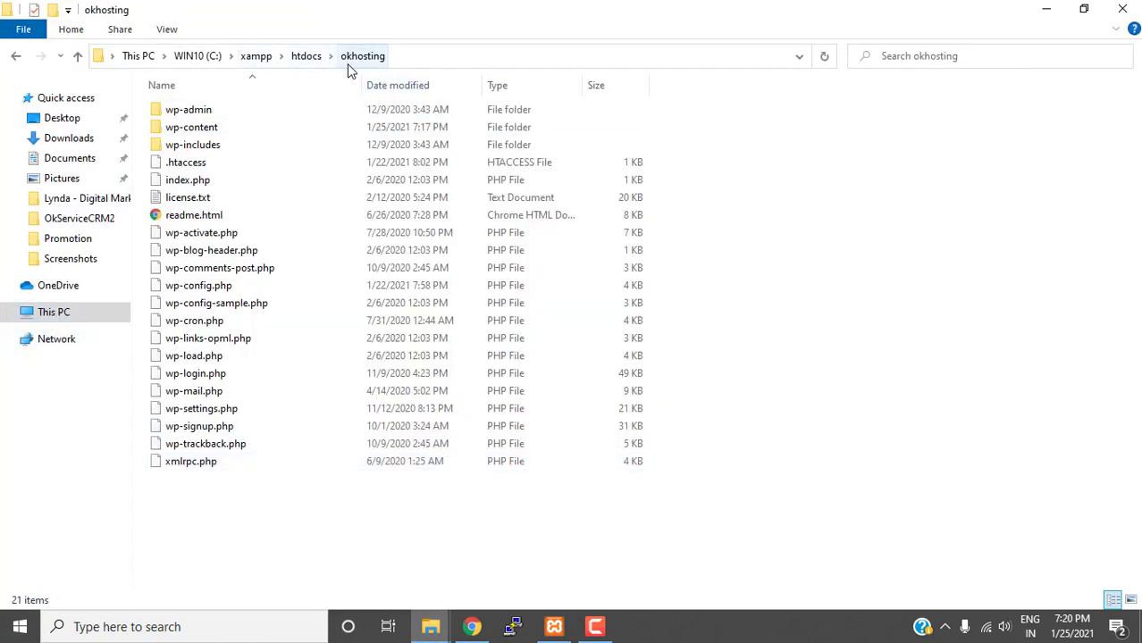
click(434, 59)
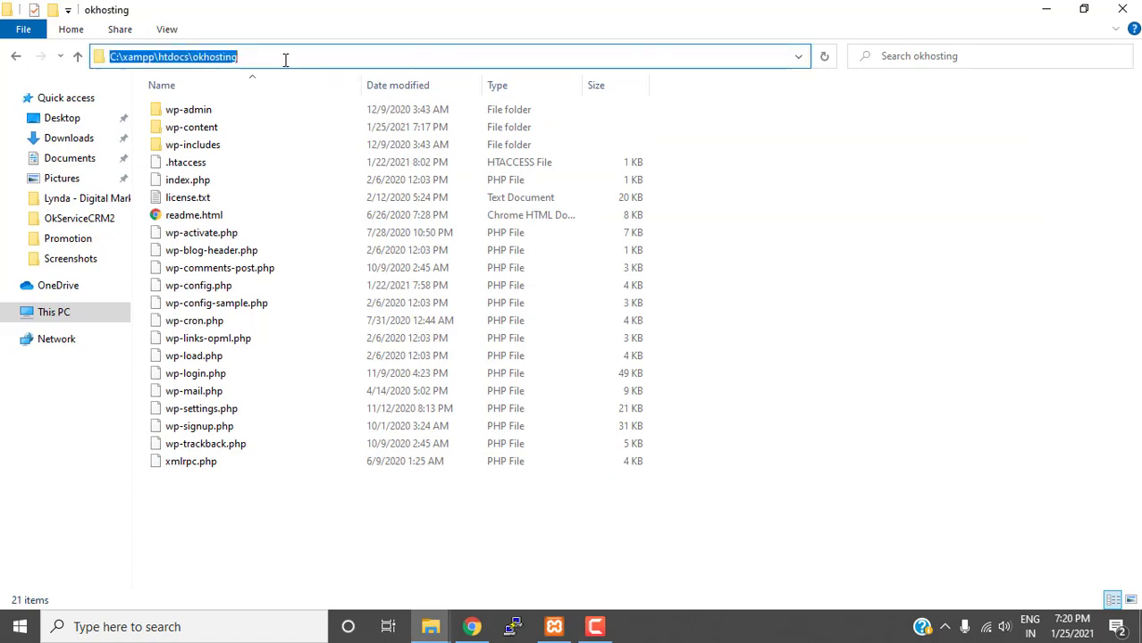
click(285, 59)
drag(121, 56, 159, 50)
drag(267, 51, 197, 53)
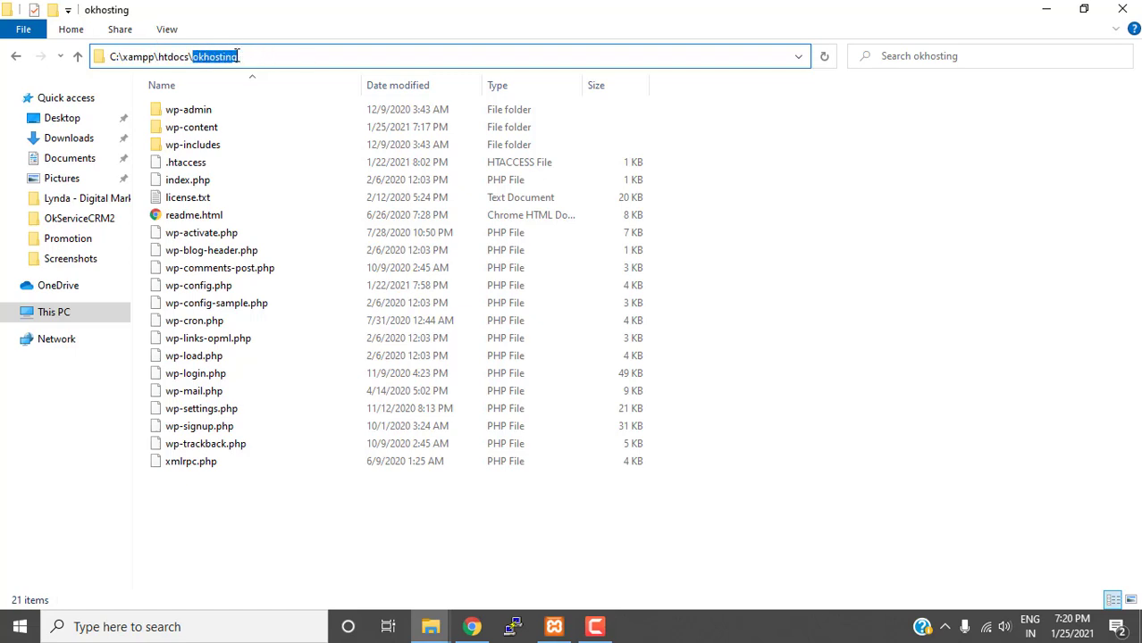
Review the WordPress root files and the wp-admin, wp-content and wp-includes folders inside okhosting.
drag(339, 520, 178, 105)
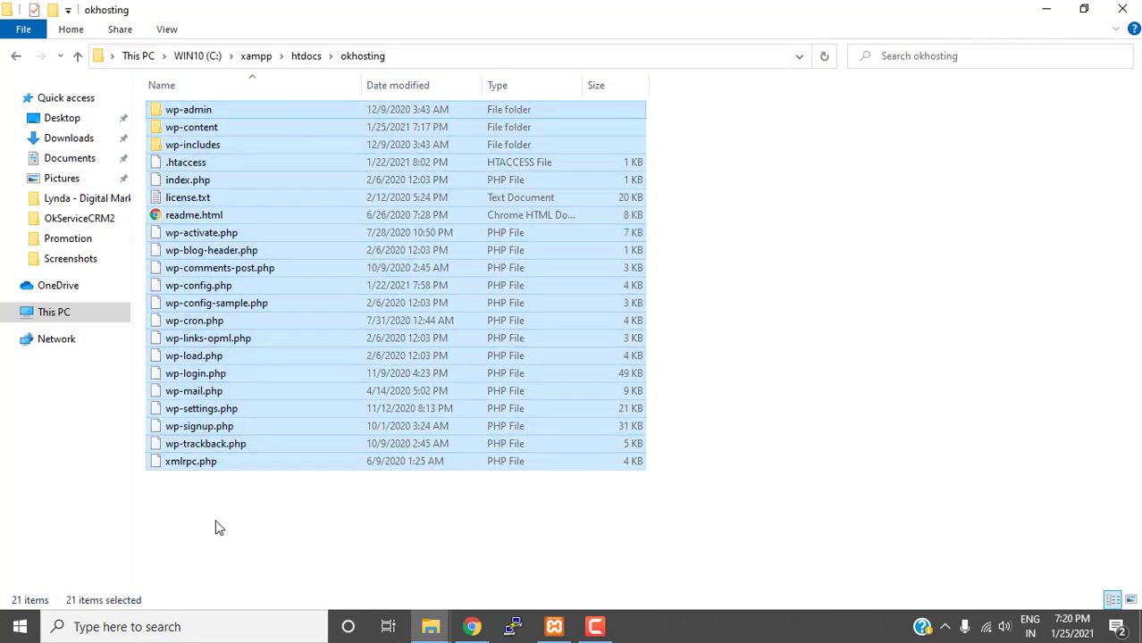
drag(215, 527, 175, 159)
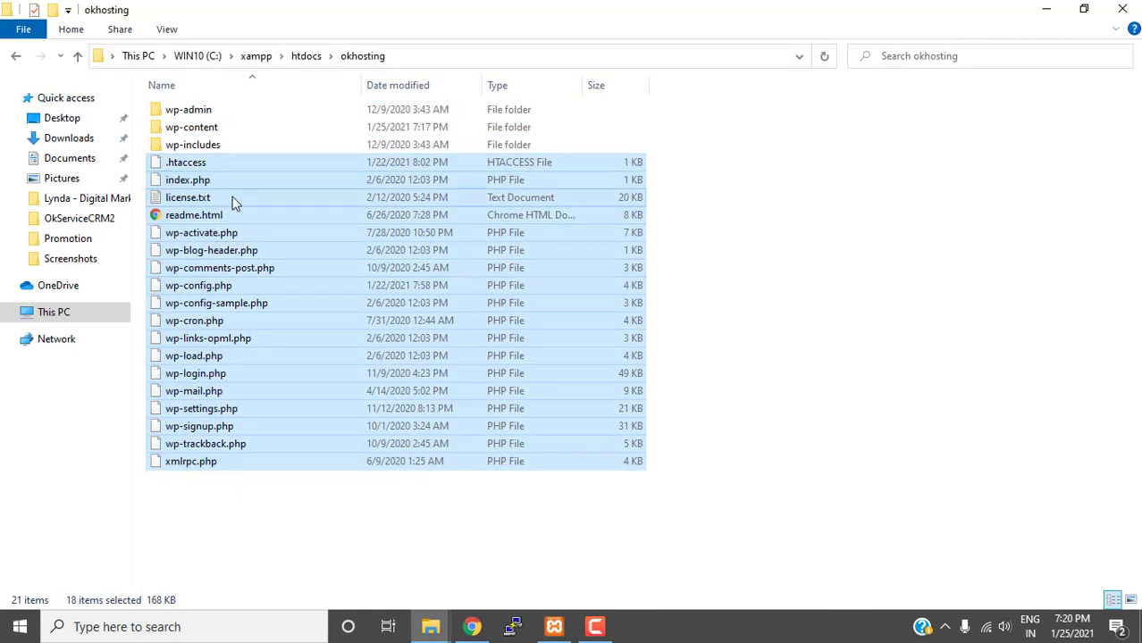
drag(699, 98, 439, 151)
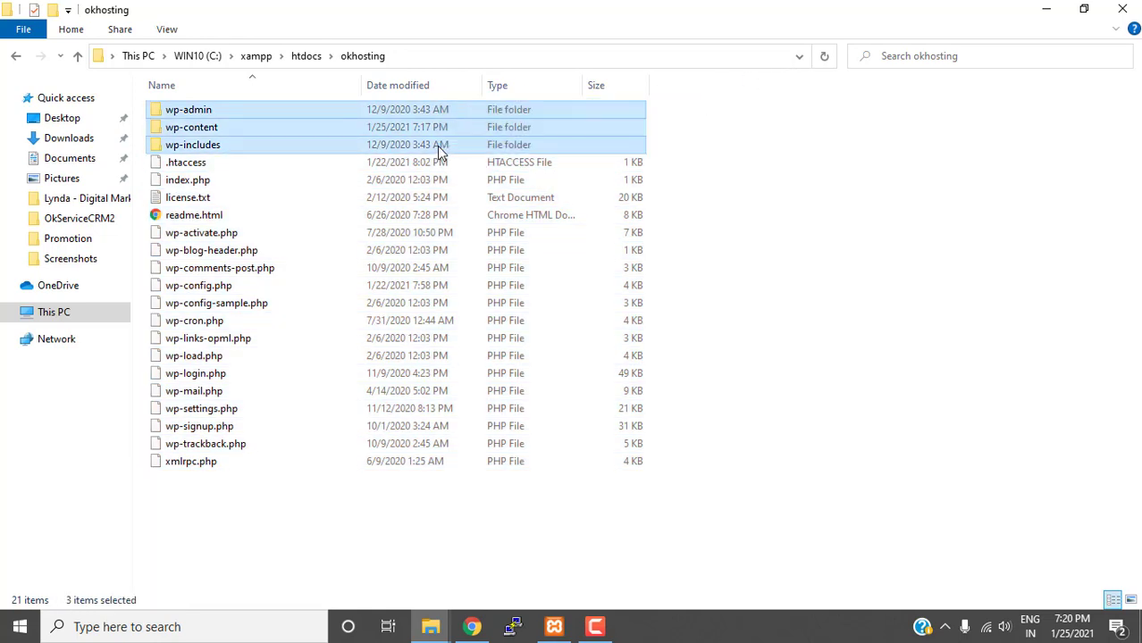
click(189, 115)
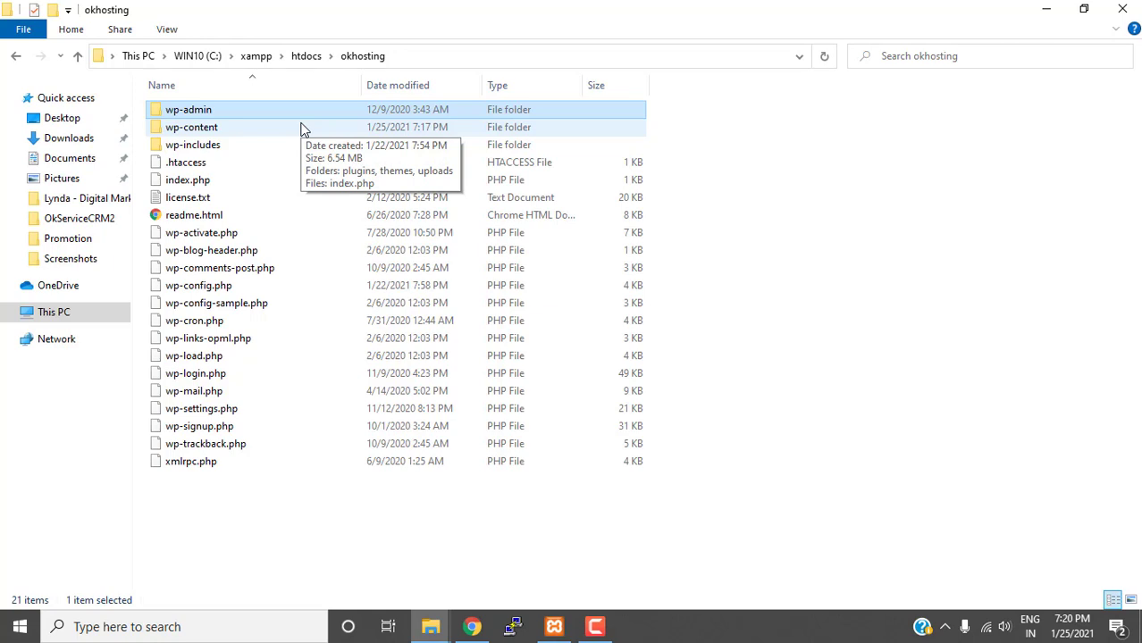
click(236, 127)
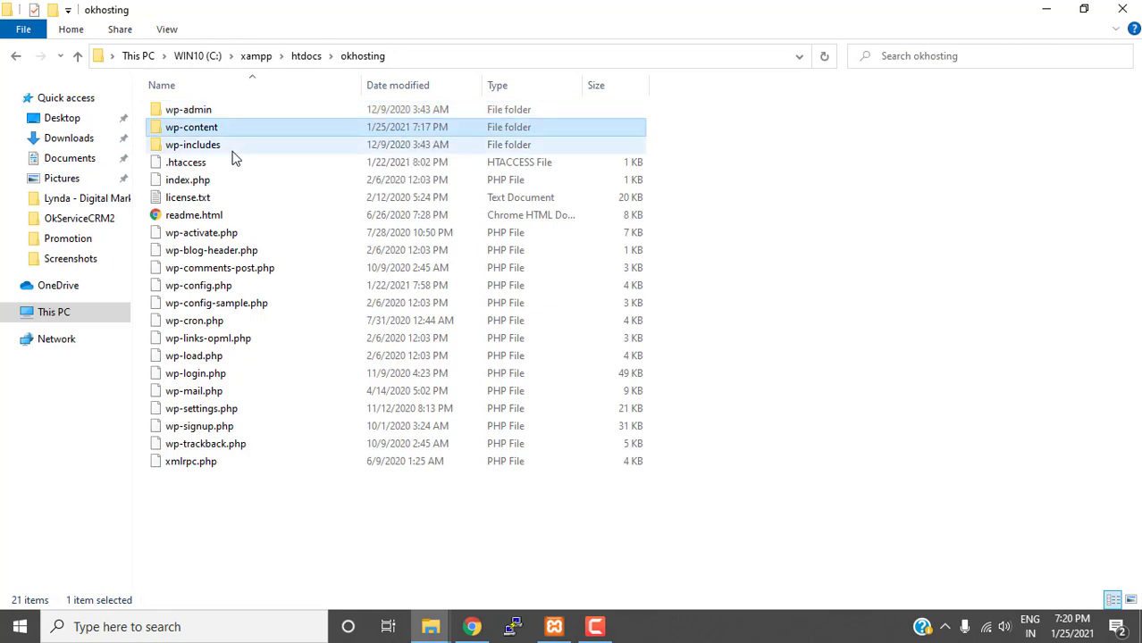
click(228, 150)
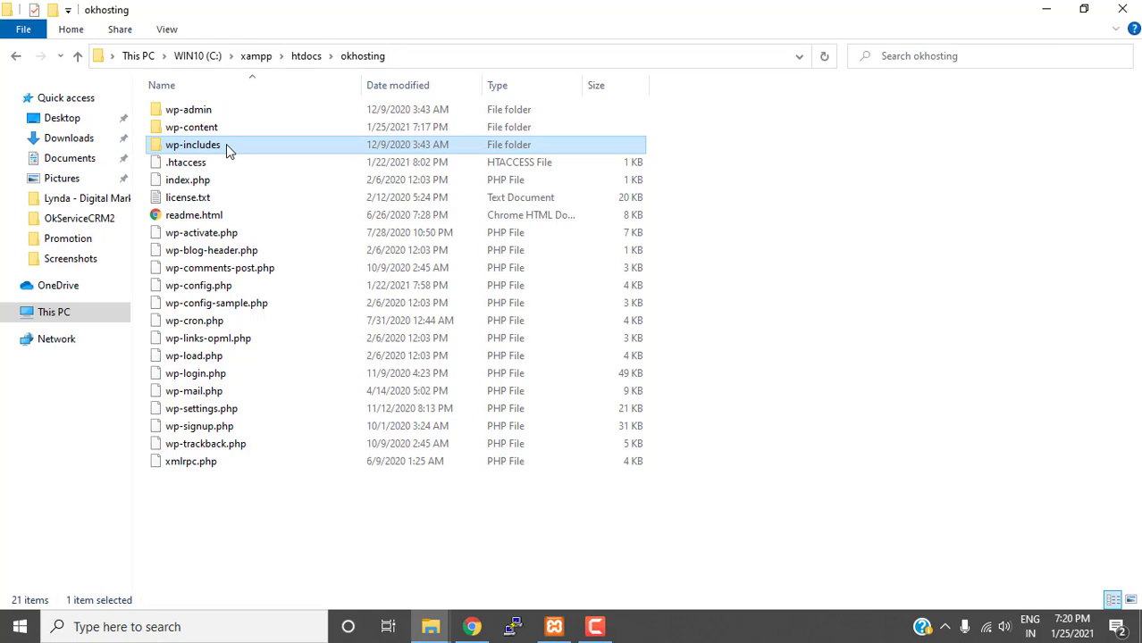
Open the wp-content folder and examine its plugins, themes and uploads folders.
click(228, 130)
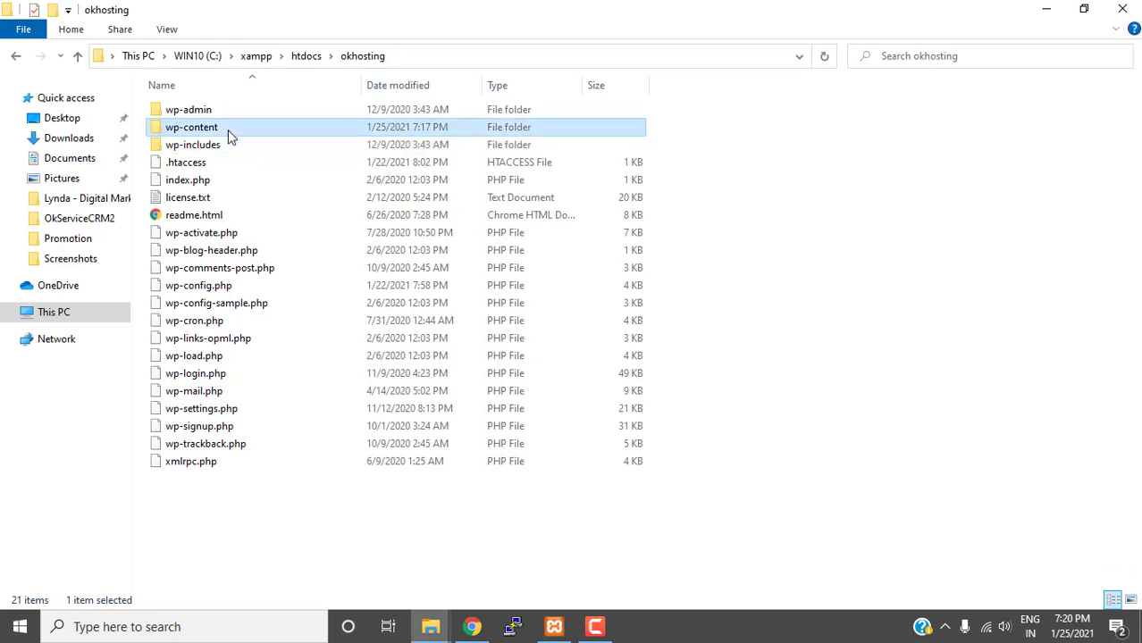
double_click(228, 129)
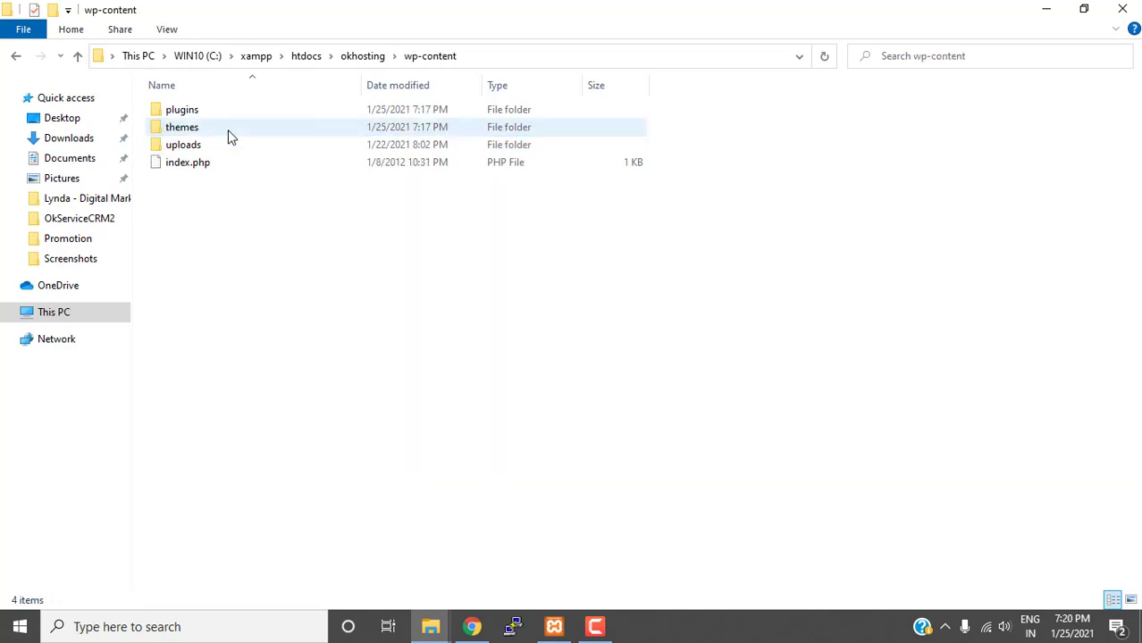
click(183, 111)
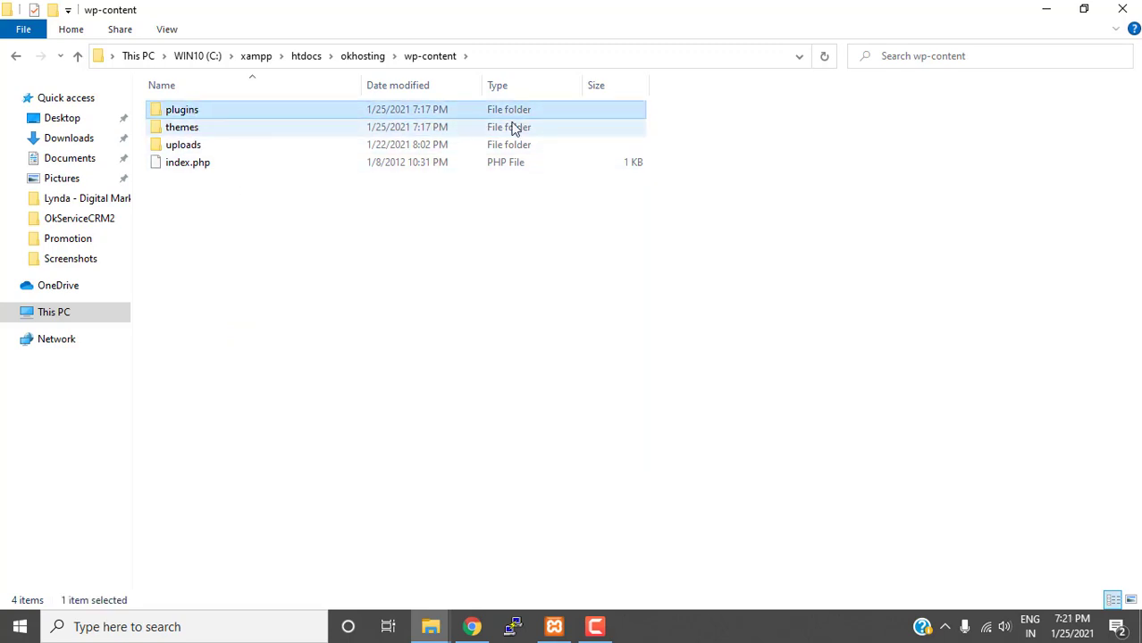
drag(705, 105, 523, 148)
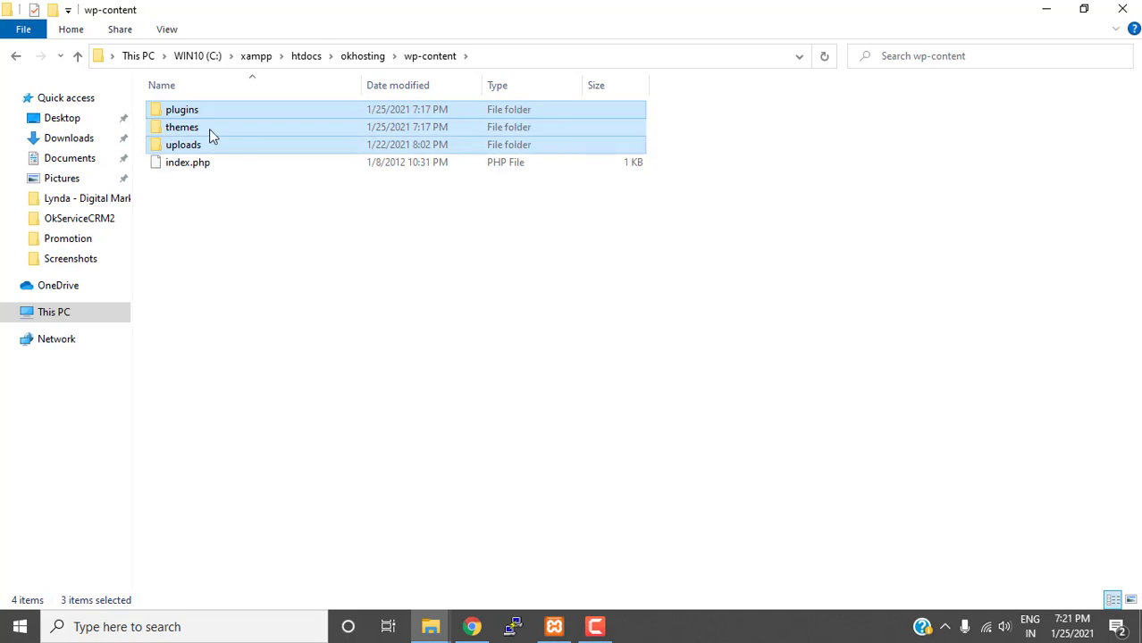
click(190, 133)
click(192, 113)
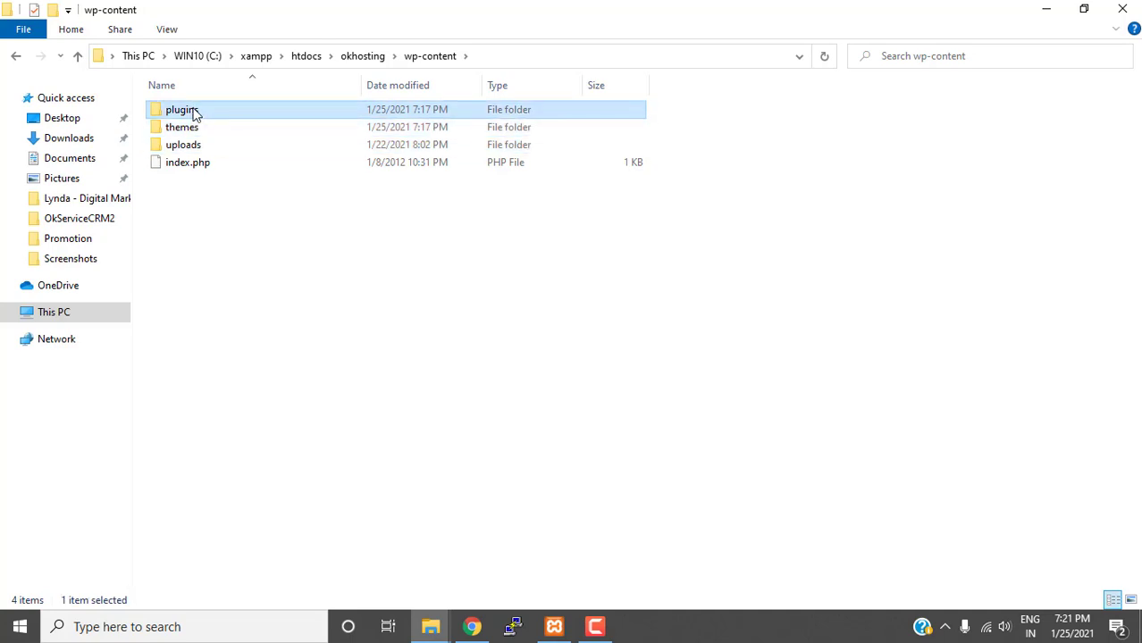
click(193, 131)
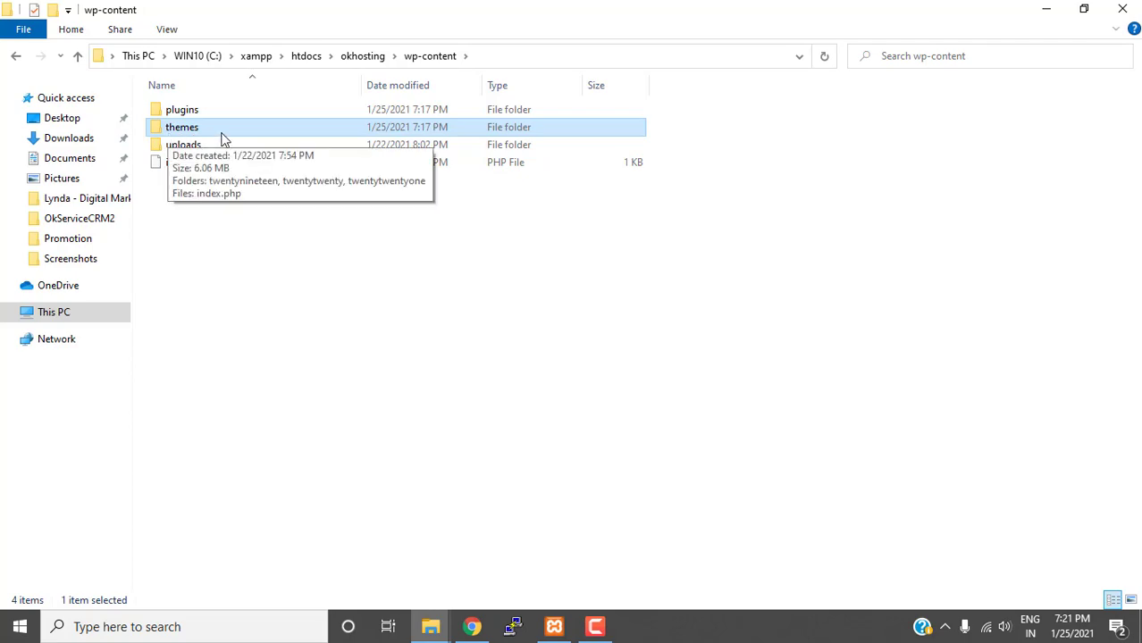
Check the site in Chrome, return to File Explorer, and inspect the installed theme folders inside wp-content's themes folder.
click(474, 631)
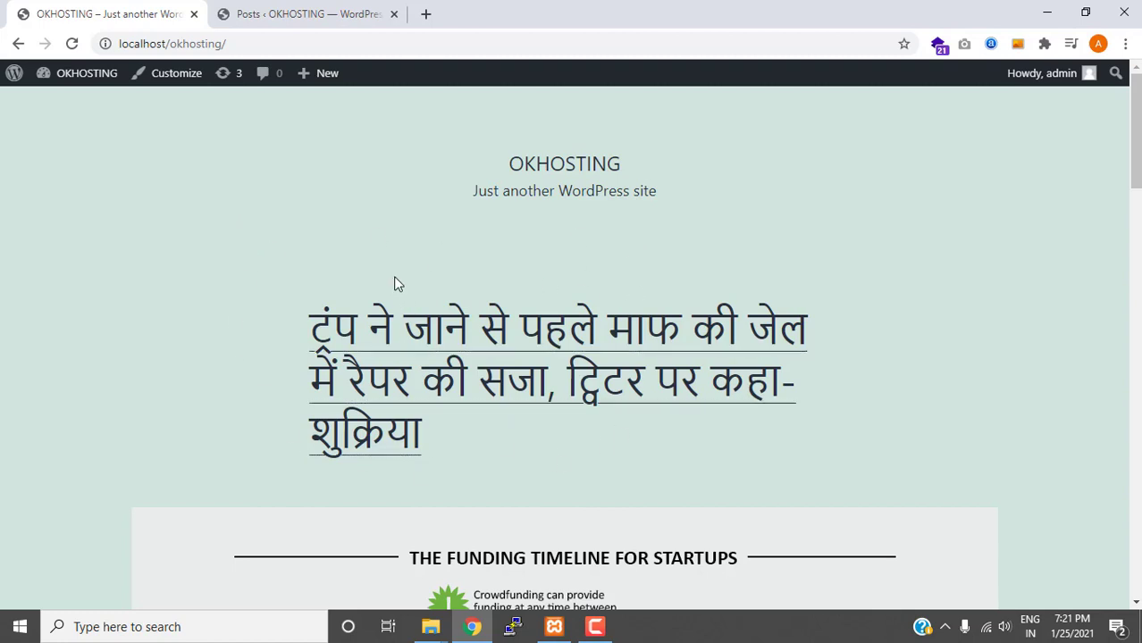
mouse_move(432, 630)
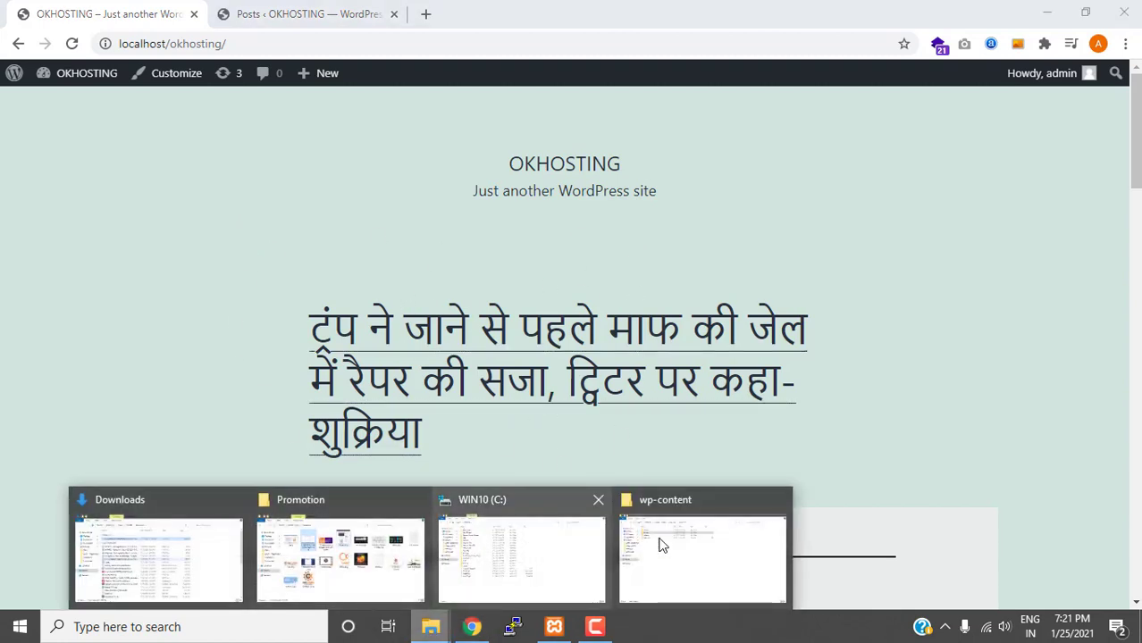
click(688, 542)
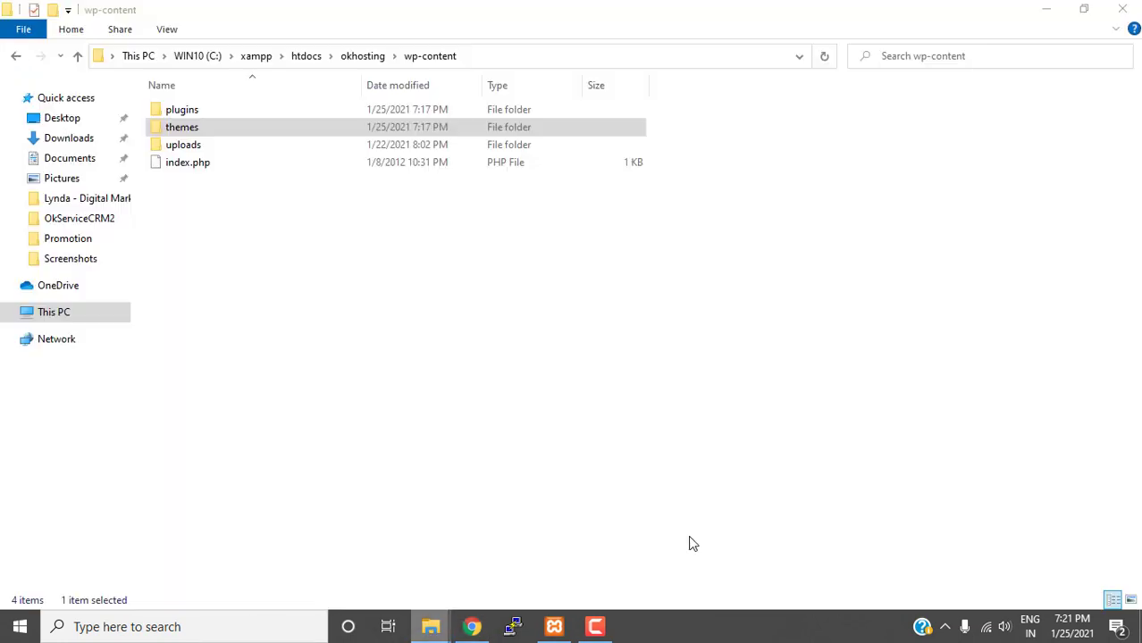
double_click(179, 130)
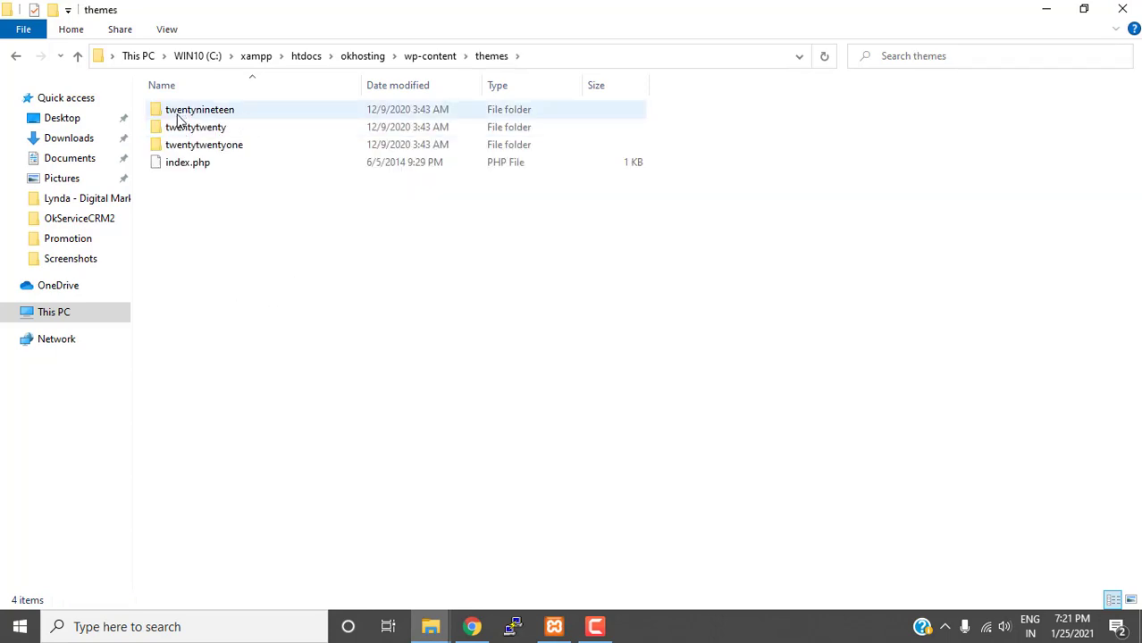
click(178, 115)
click(188, 128)
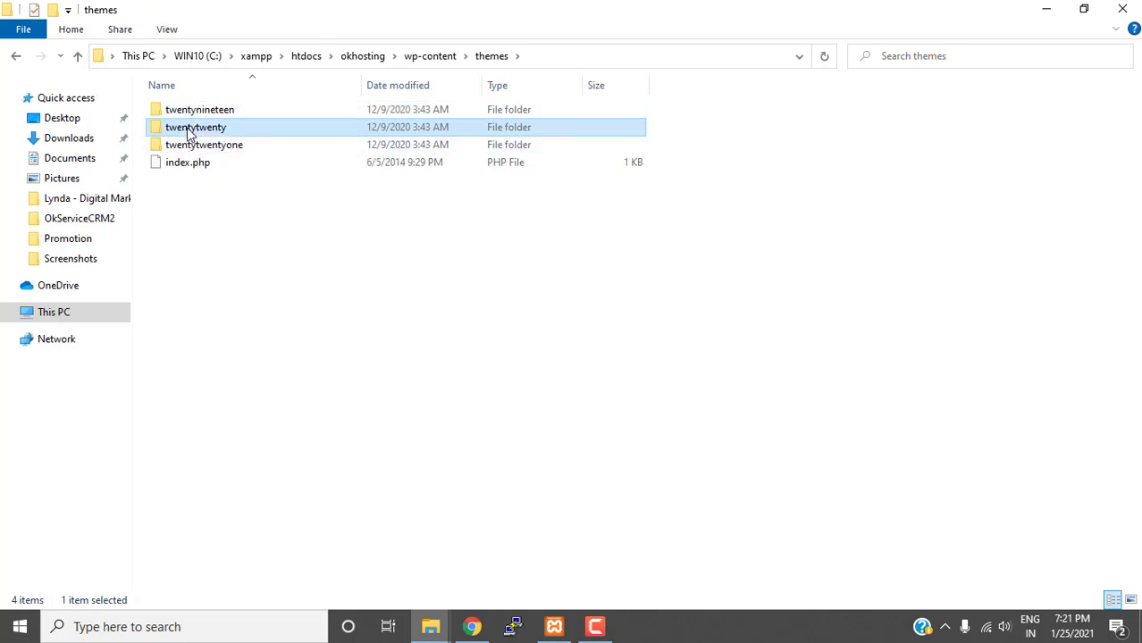
click(200, 148)
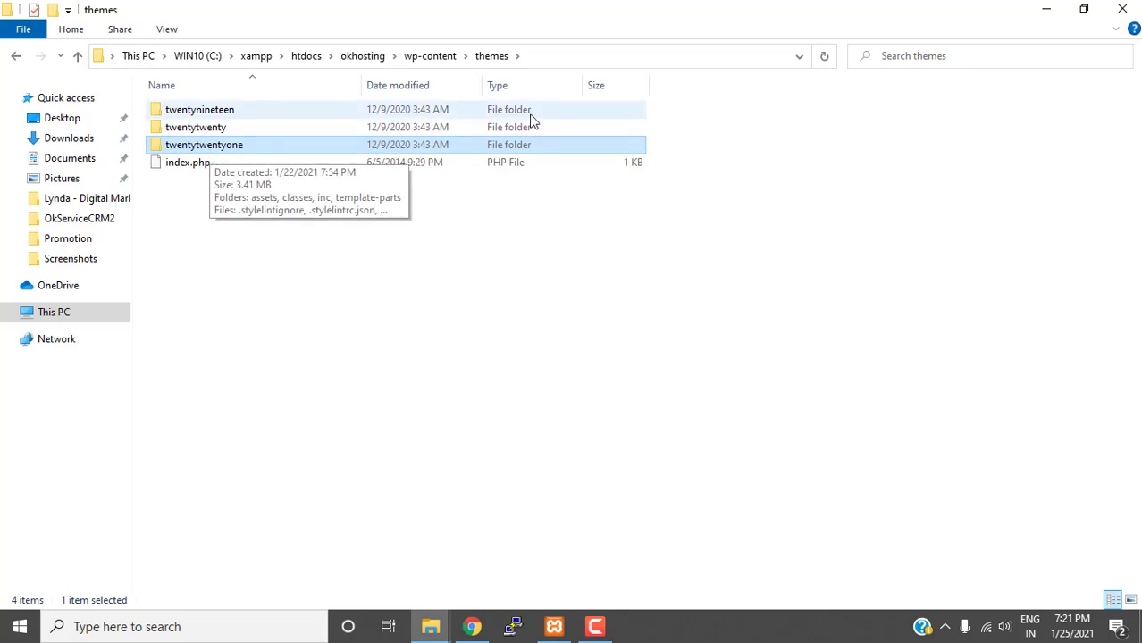
drag(682, 105, 464, 158)
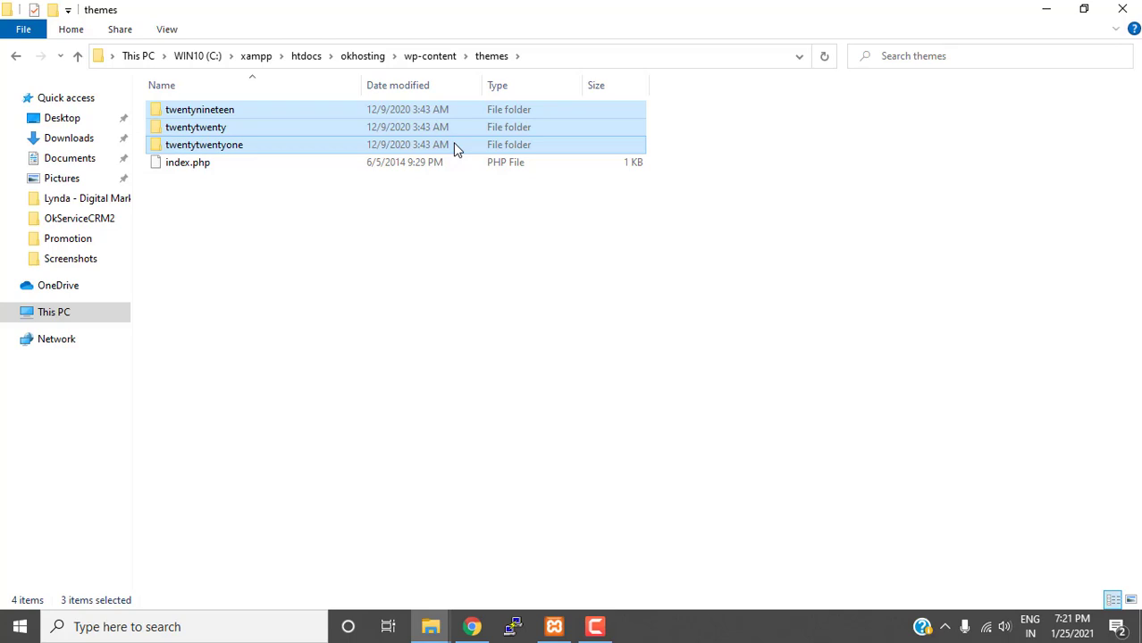
Switch to Chrome, reload the localhost/okhosting home page and look through its content.
click(473, 626)
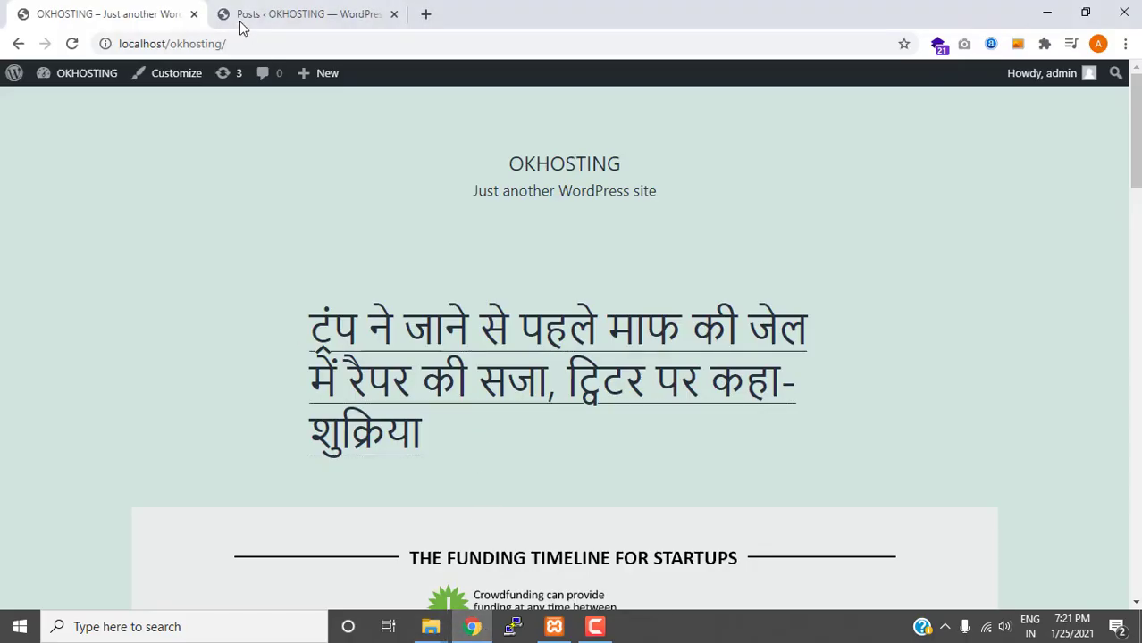
click(71, 43)
drag(228, 43, 119, 43)
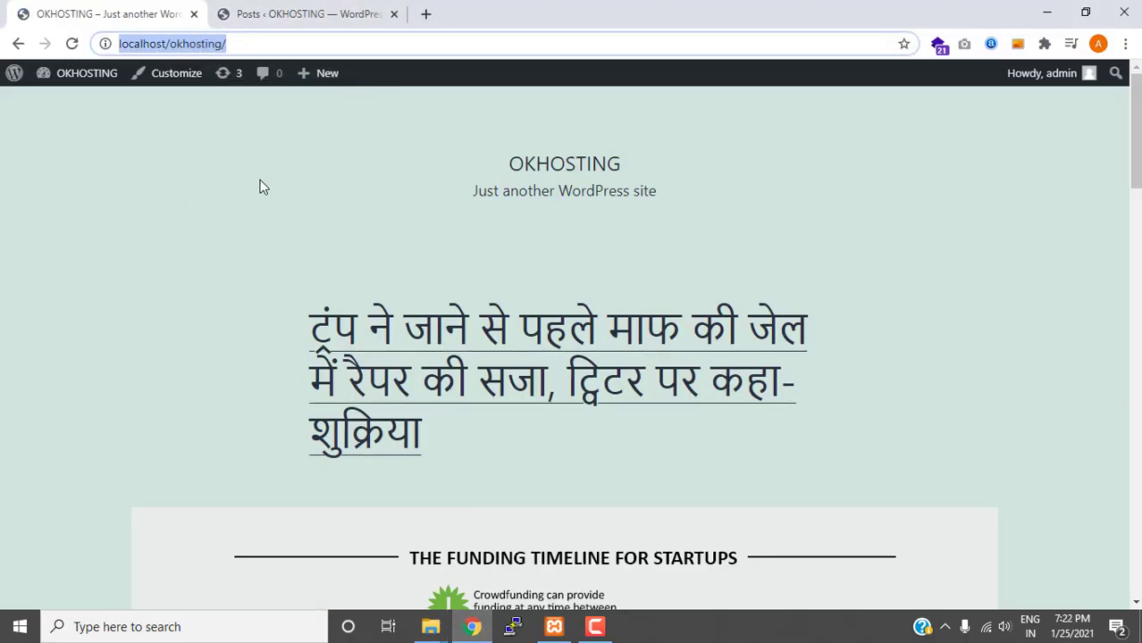
scroll(259, 193, down, 10)
scroll(441, 263, up, 10)
Open the Themes page in the WordPress dashboard and start updating the active Twenty Twenty-One theme.
click(309, 13)
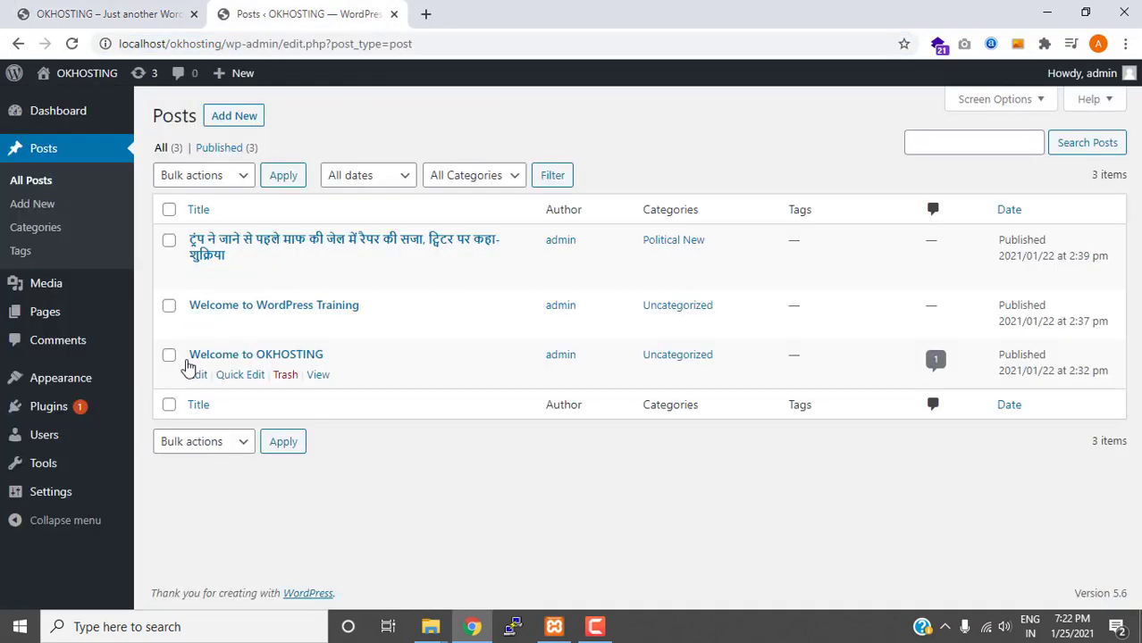
mouse_move(77, 385)
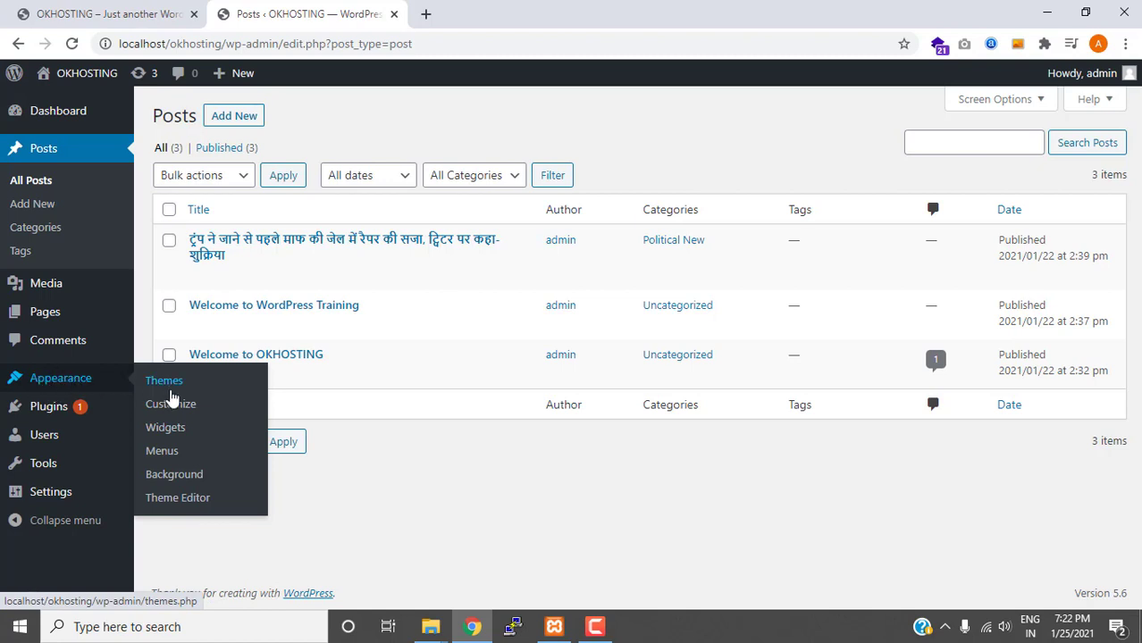
click(171, 387)
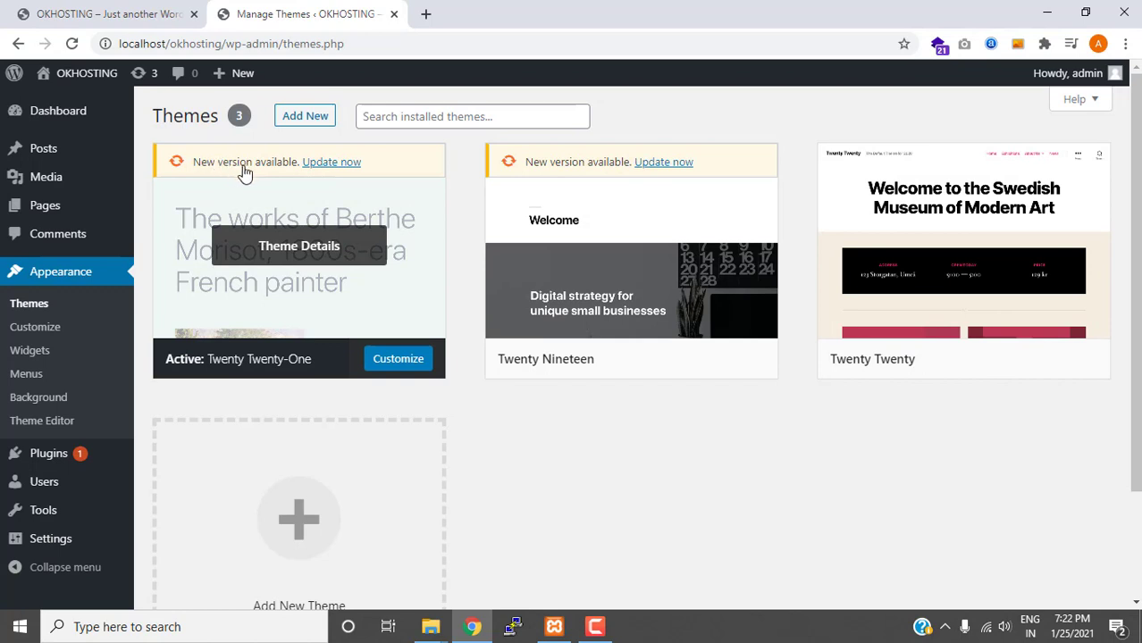
click(345, 161)
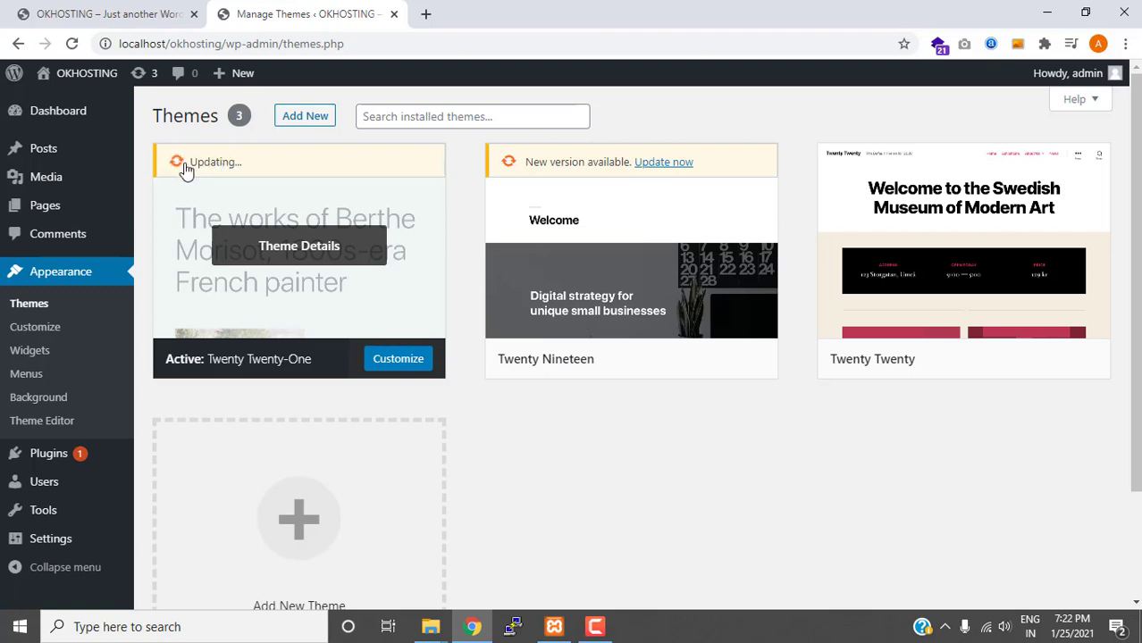
Reload the site's home page during the theme update and compare it with the update status on the Themes page.
click(89, 15)
click(72, 43)
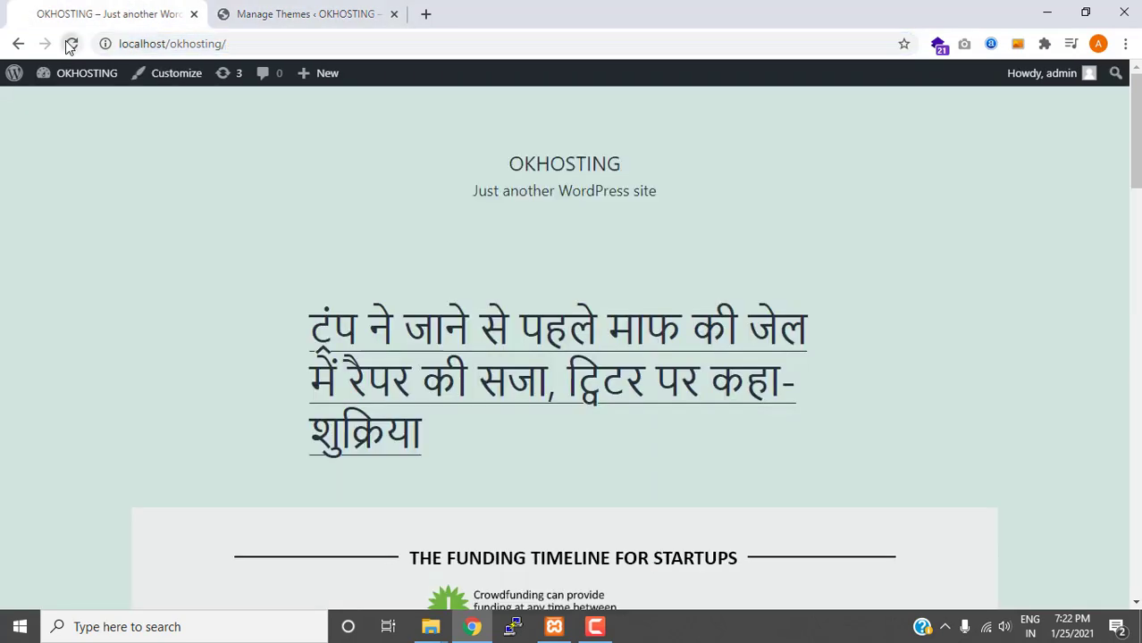
click(266, 11)
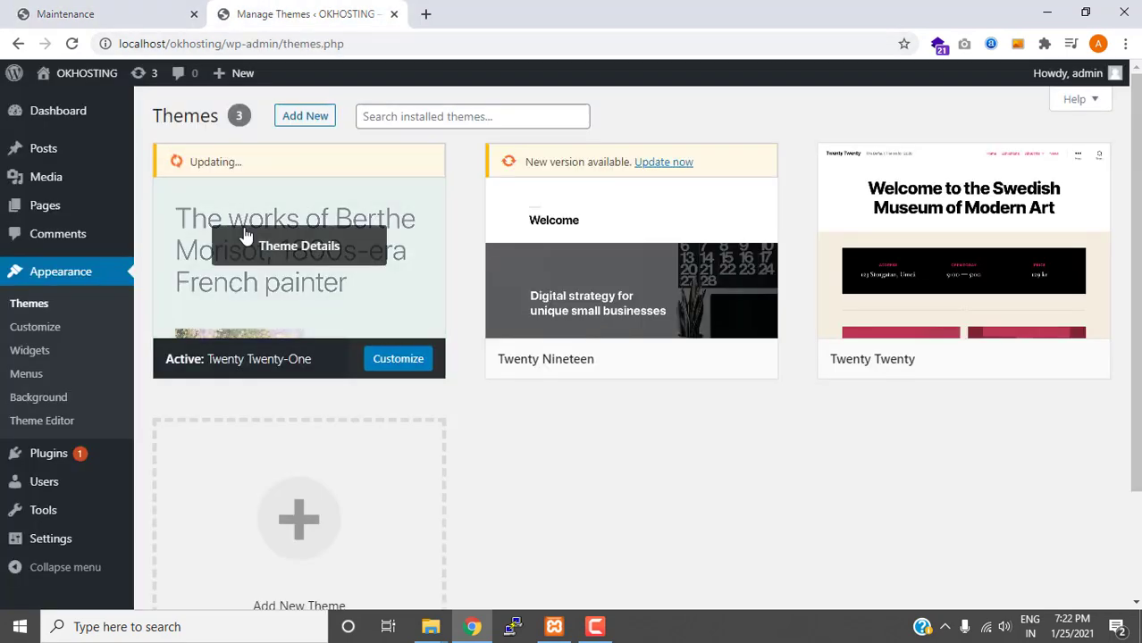
click(129, 18)
click(70, 45)
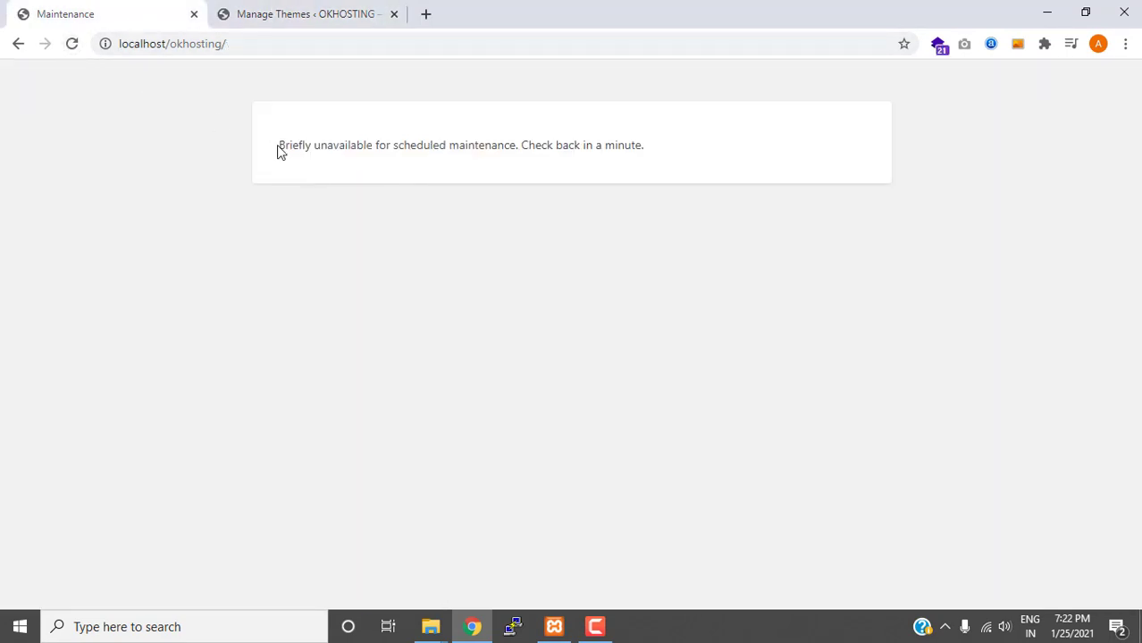
drag(279, 146, 529, 166)
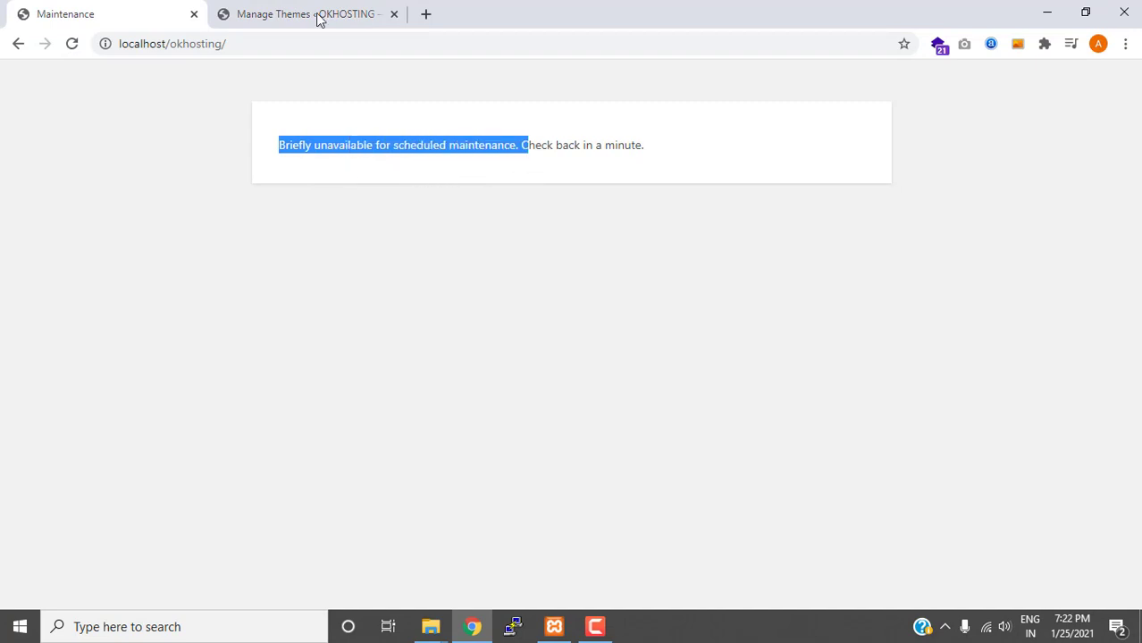
click(319, 16)
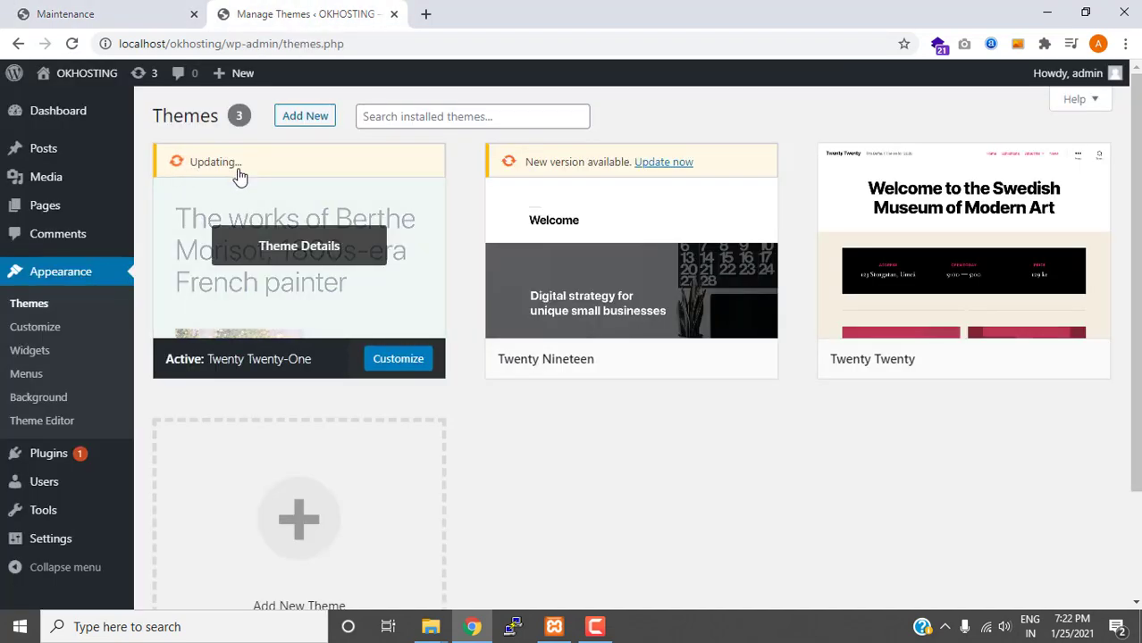
click(77, 12)
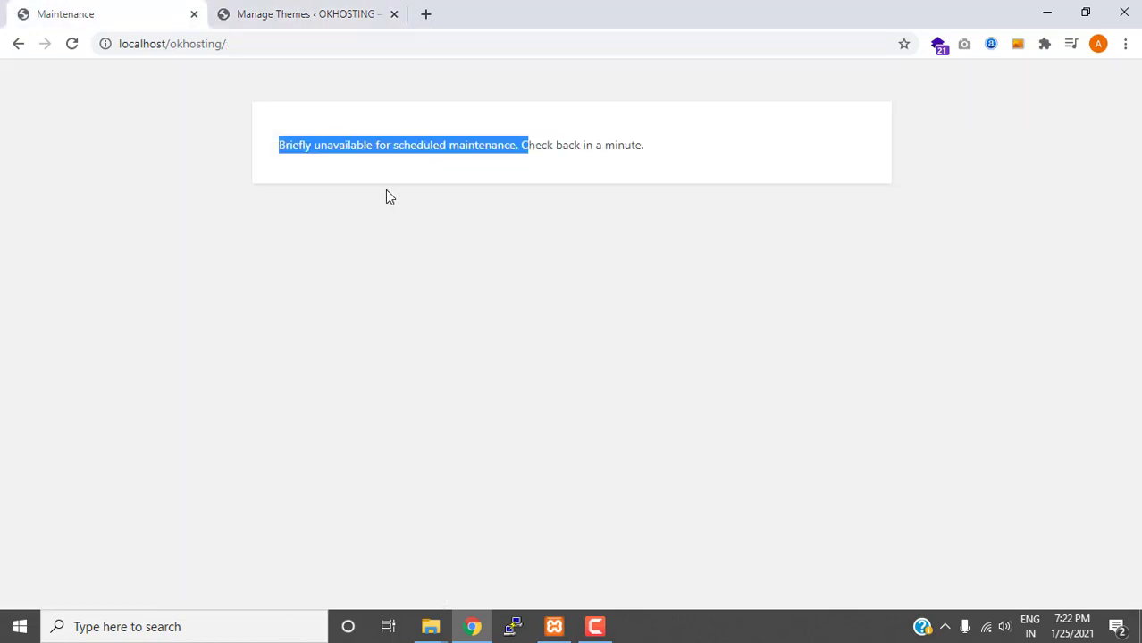
Monitor the Twenty Twenty-One update on the Themes page until it finishes, glancing back at the site's maintenance page.
click(323, 9)
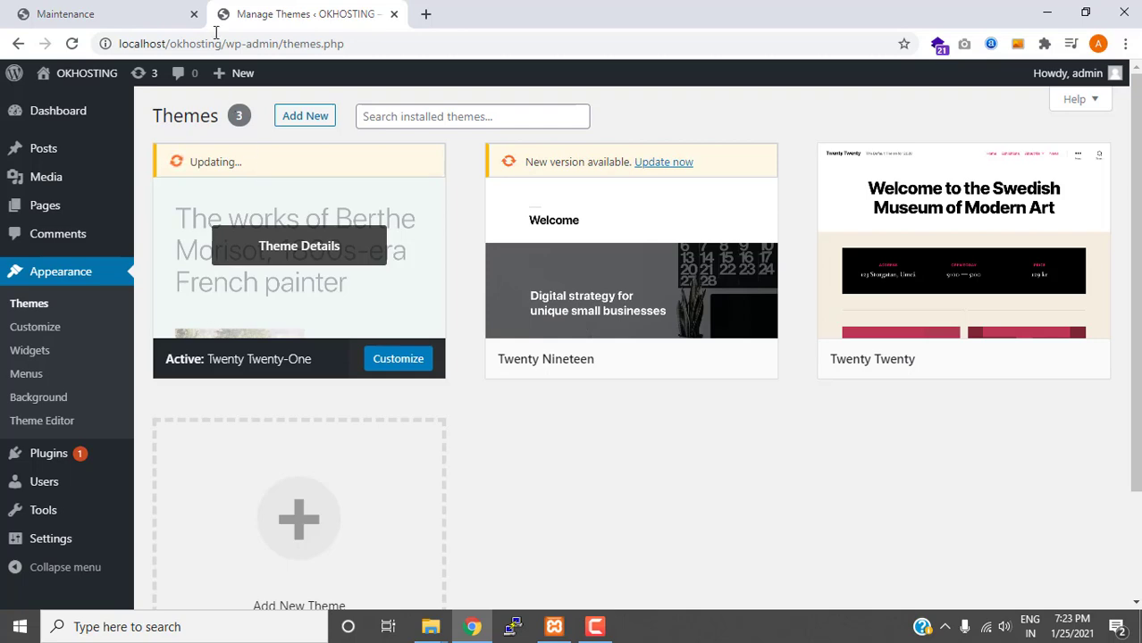
click(134, 11)
click(274, 18)
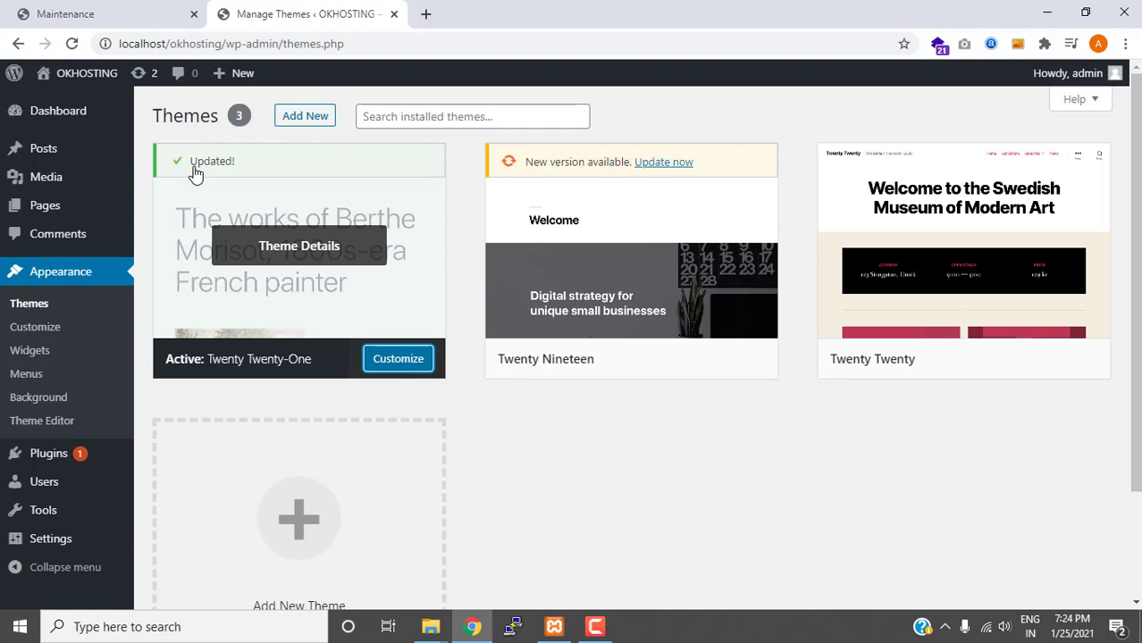
Reload the site's home page after the theme update and look through its posts and footer.
click(102, 16)
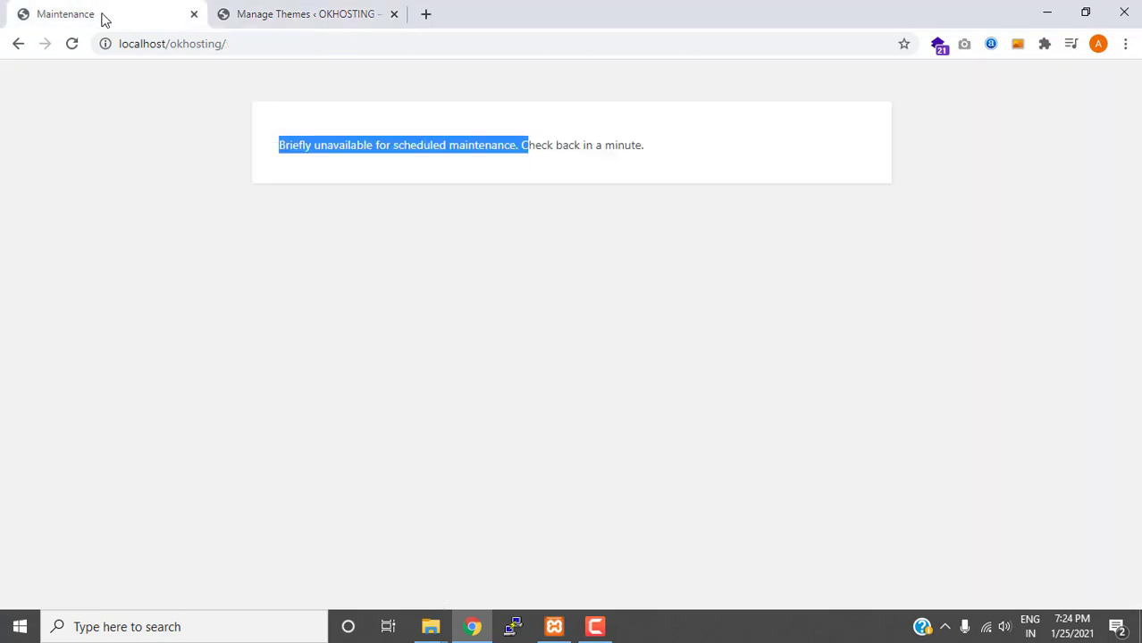
click(71, 46)
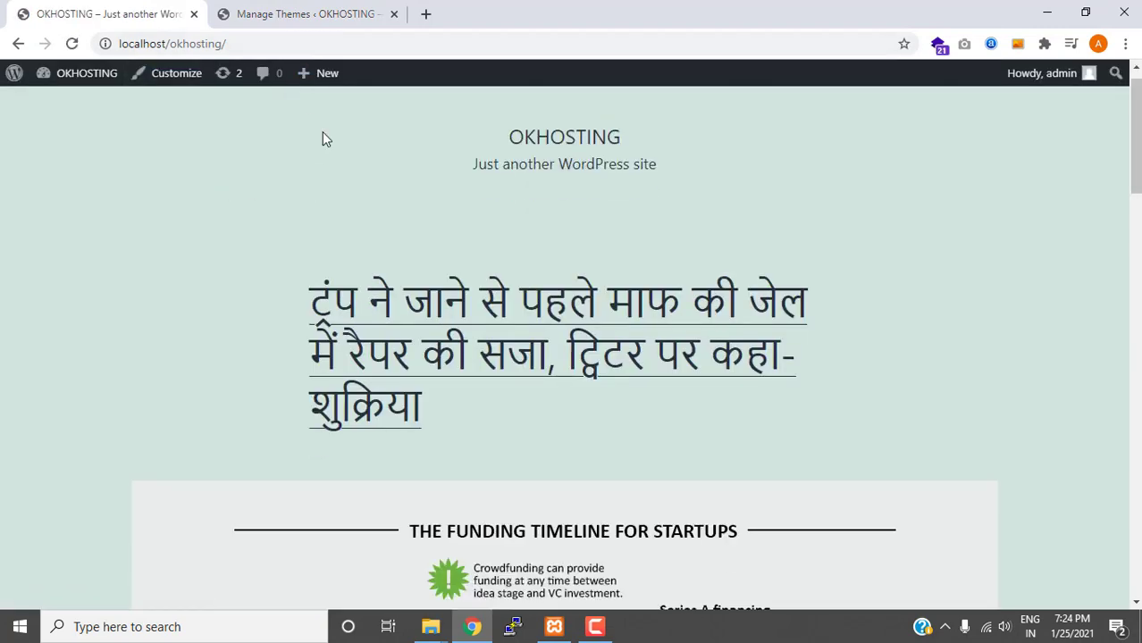
scroll(449, 260, down, 3)
scroll(449, 260, down, 15)
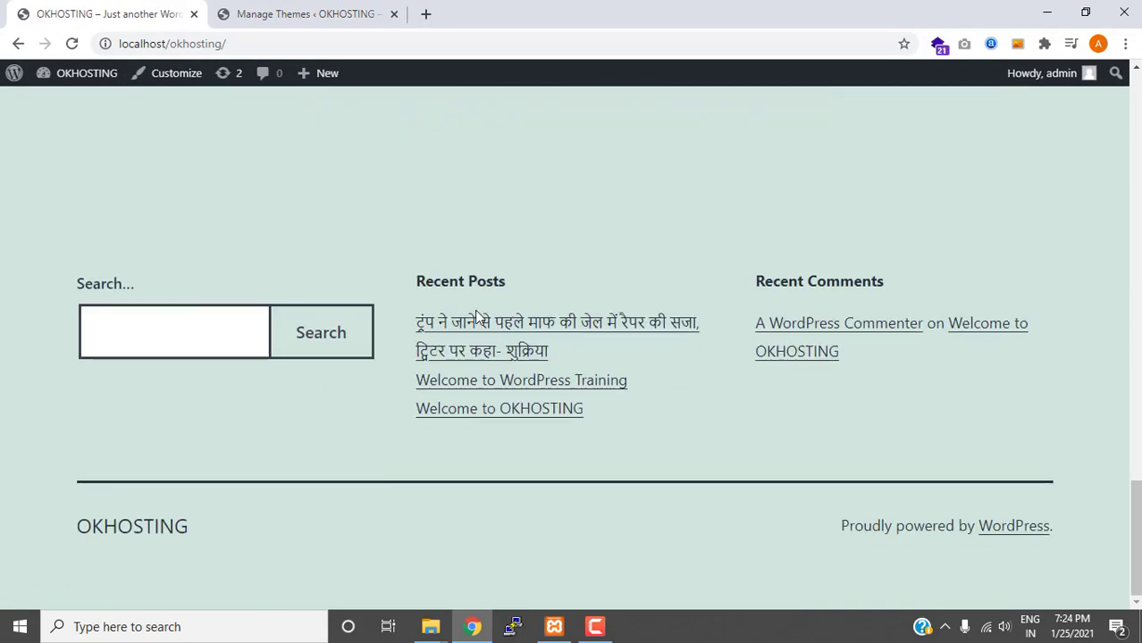
scroll(474, 309, up, 6)
scroll(447, 241, up, 15)
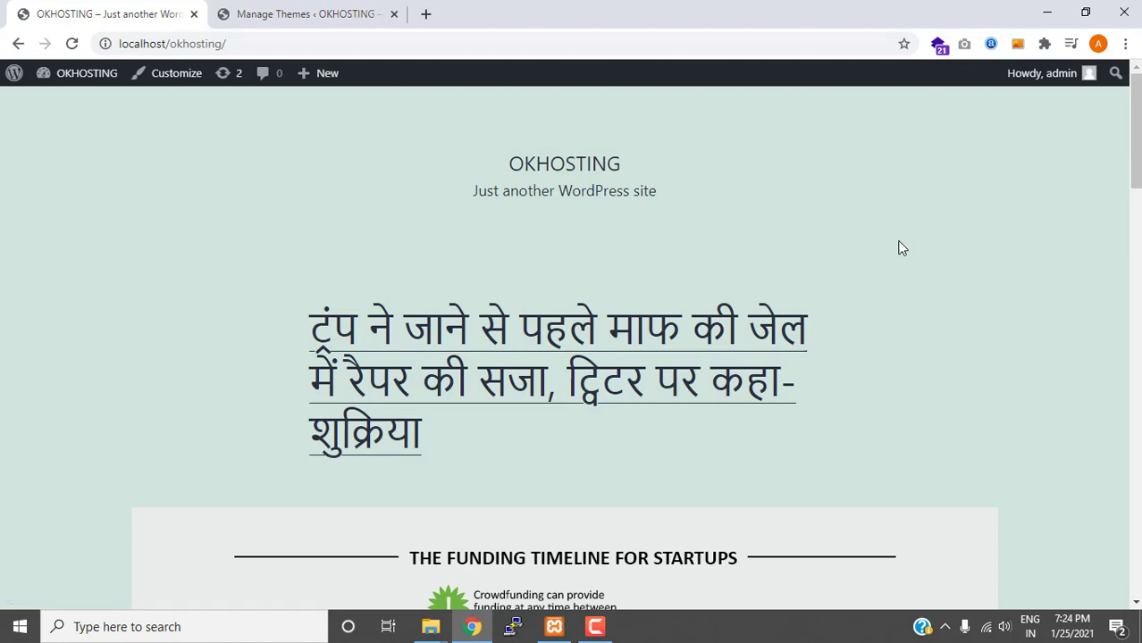
scroll(903, 240, down, 15)
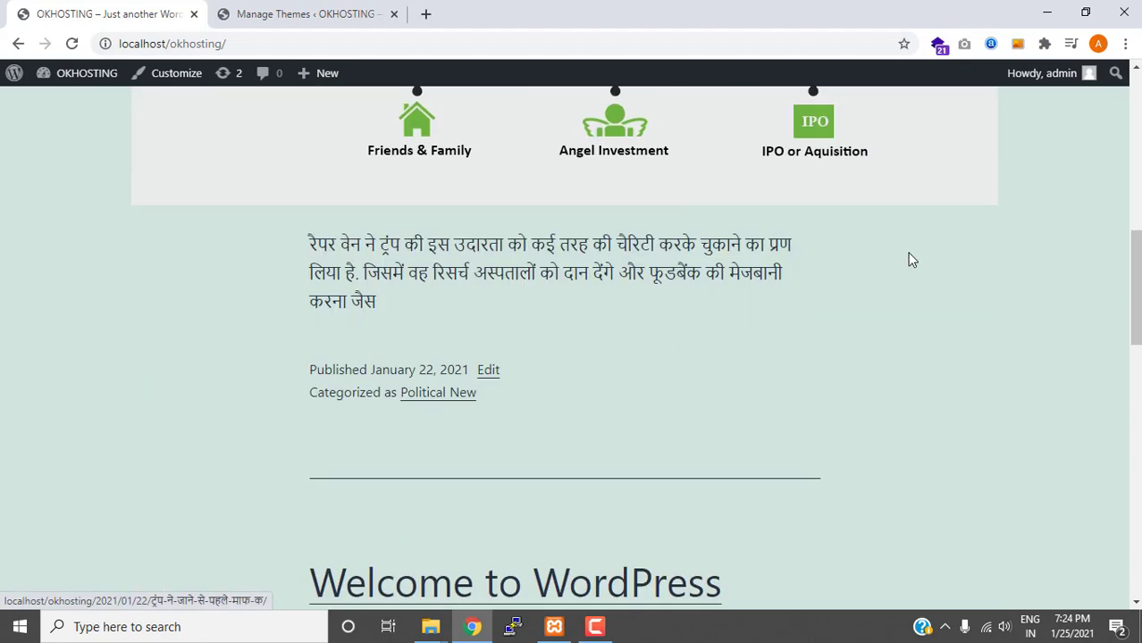
Return to the Themes page and activate the Twenty Twenty theme.
click(379, 19)
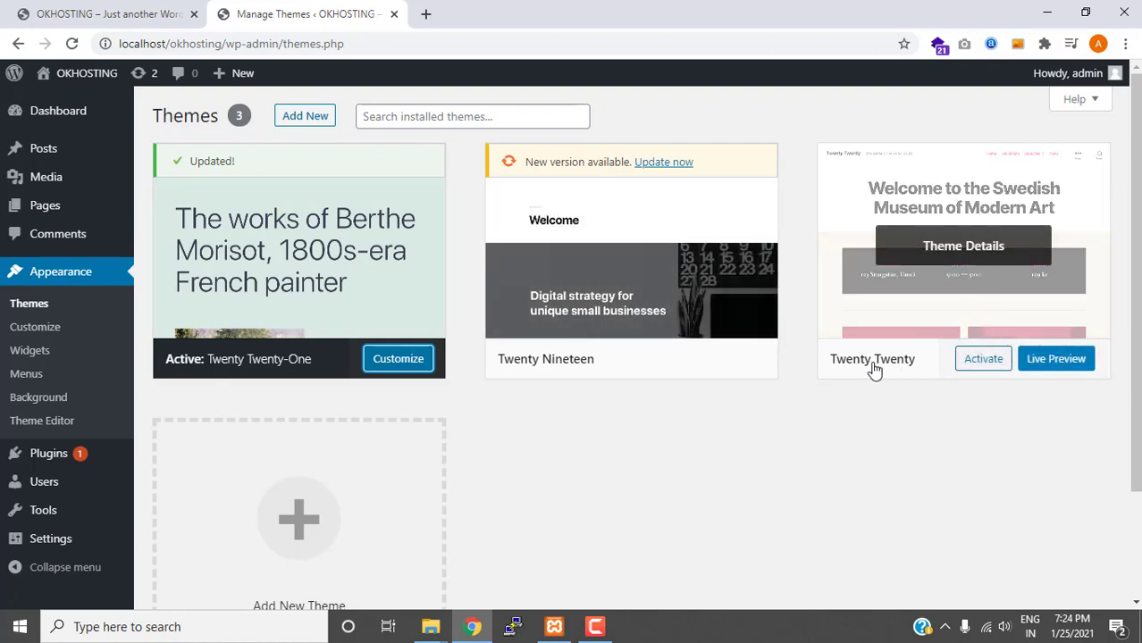
click(59, 9)
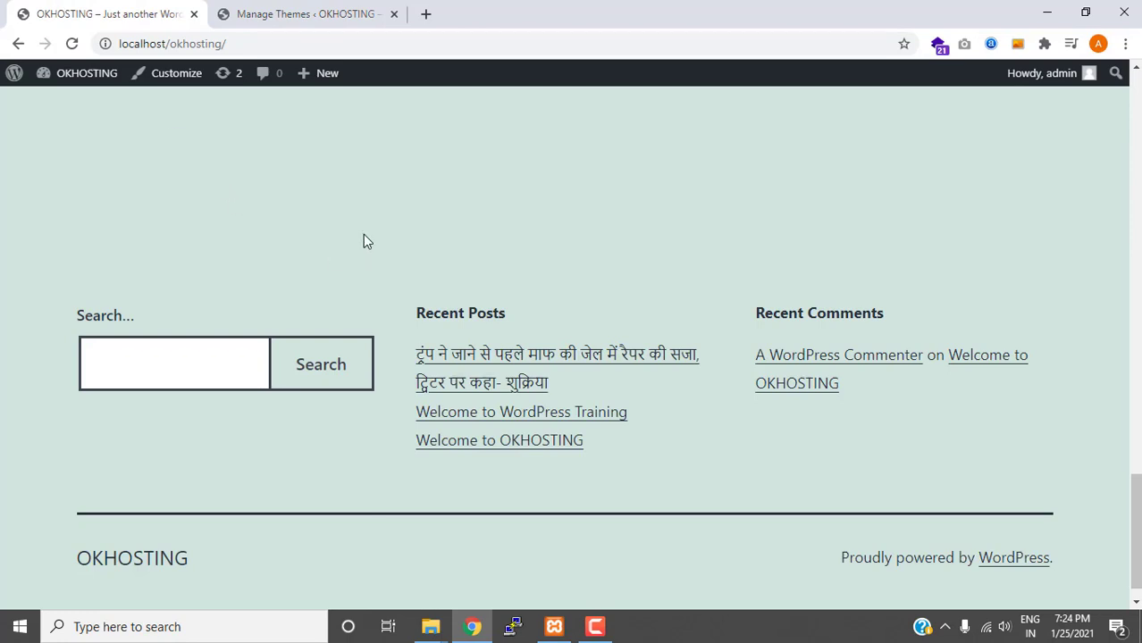
click(323, 13)
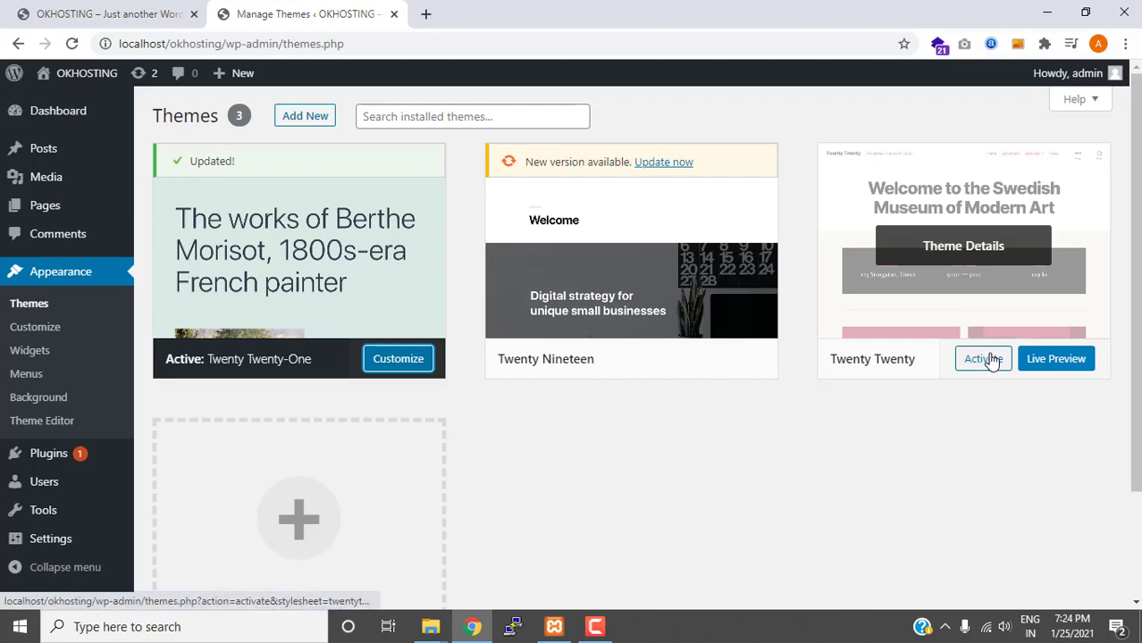
click(984, 358)
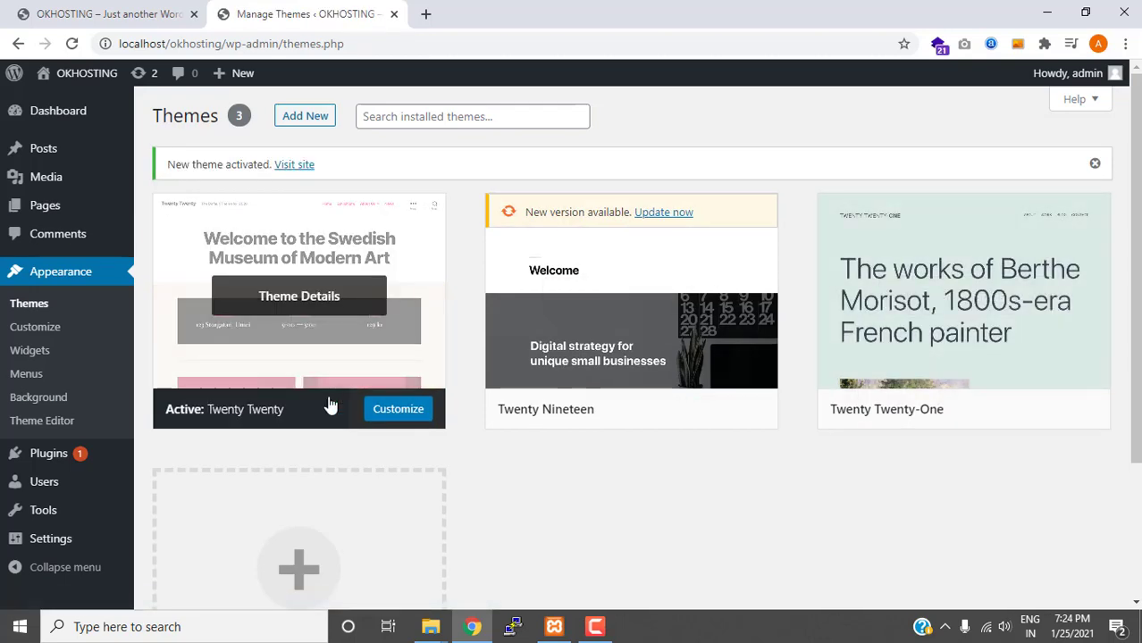
Reload the site's home page and examine its header, posts and footer widgets under the Twenty Twenty theme.
click(113, 14)
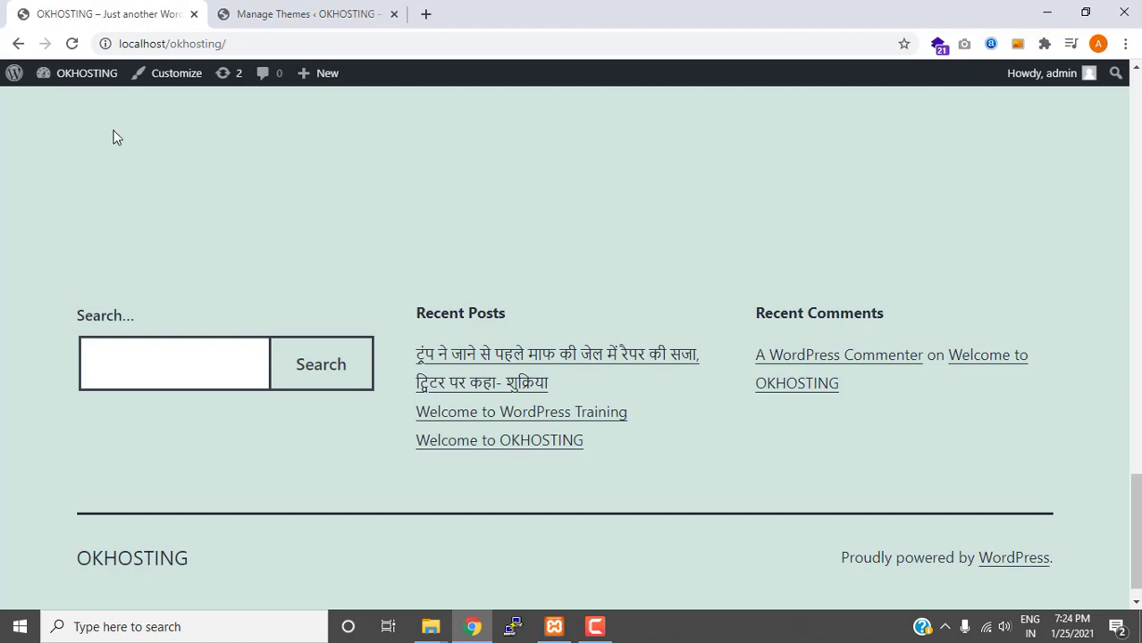
click(73, 43)
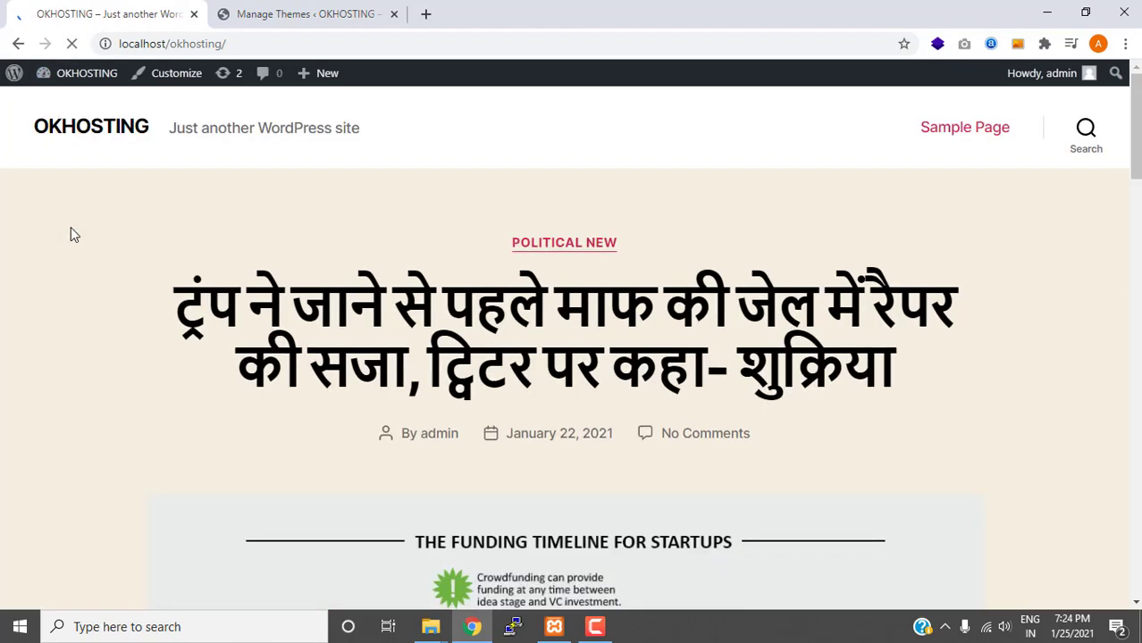
scroll(71, 228, down, 20)
scroll(85, 275, up, 16)
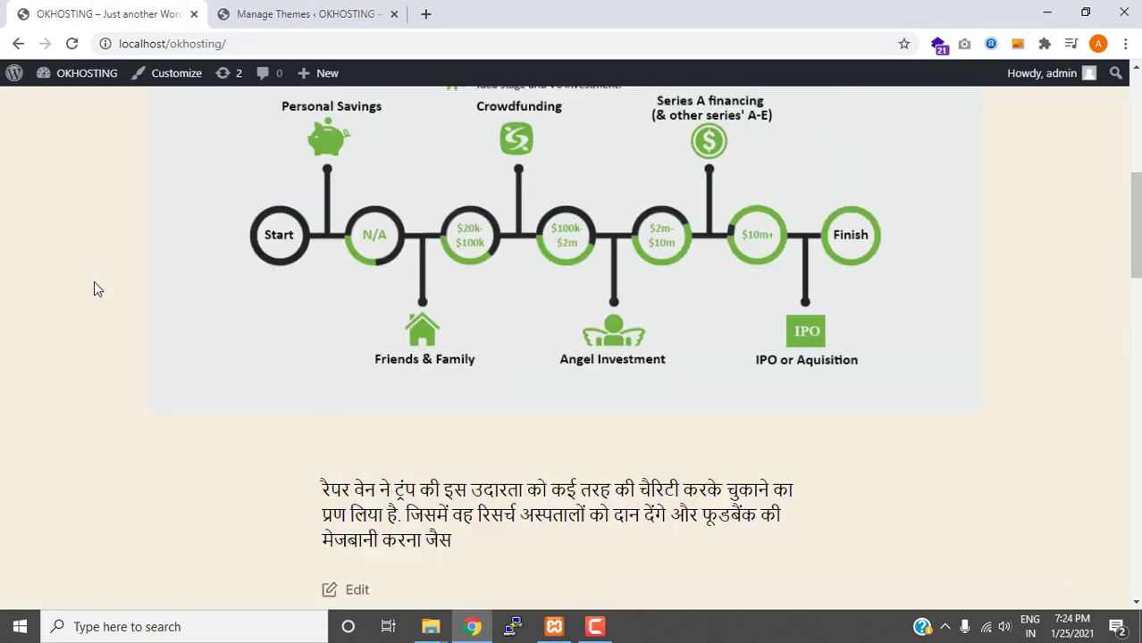
scroll(93, 283, up, 5)
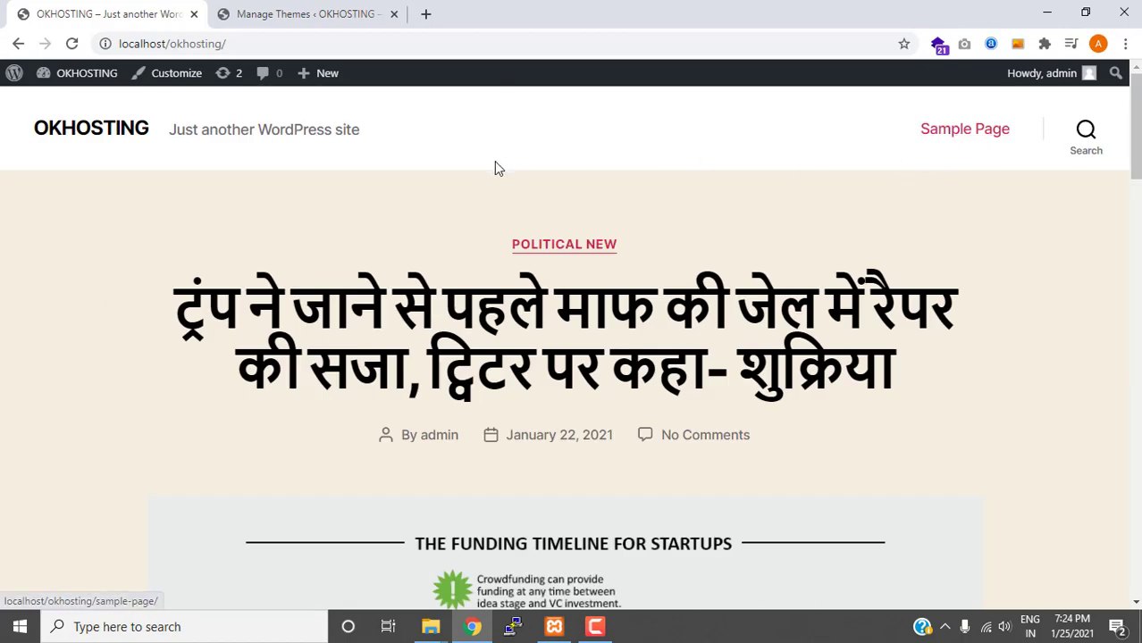
scroll(748, 234, down, 10)
scroll(780, 306, down, 15)
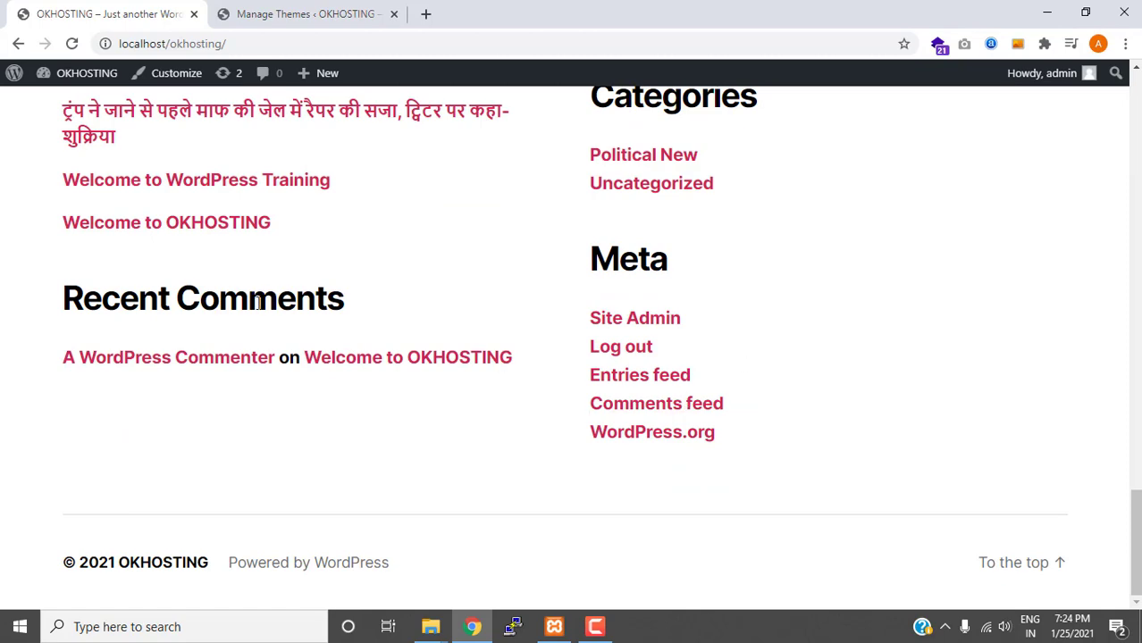
scroll(684, 329, up, 20)
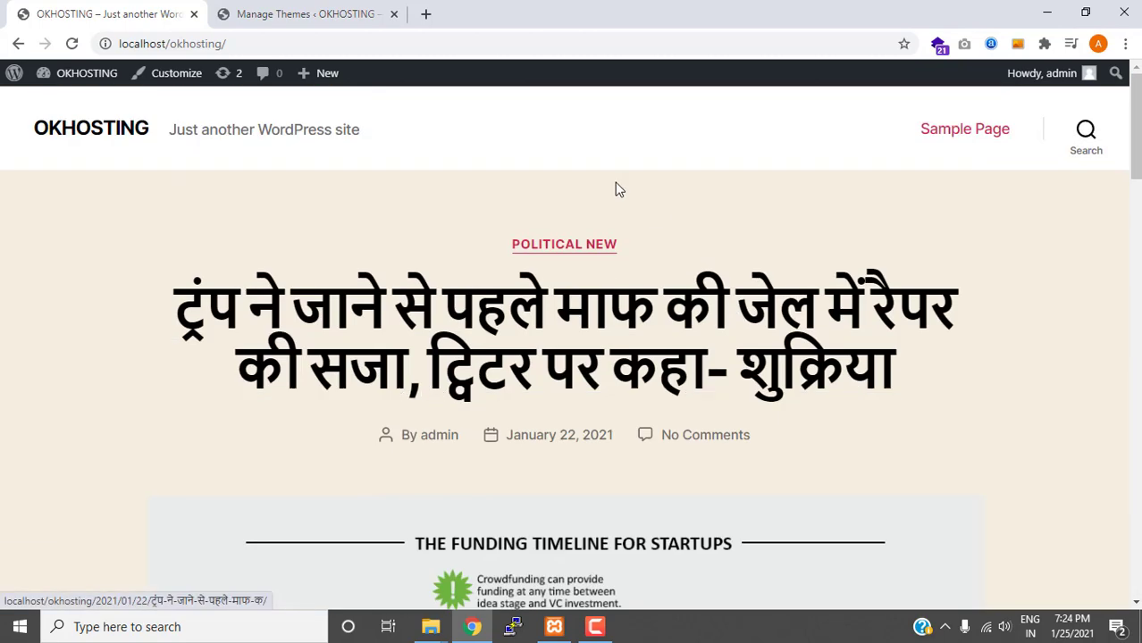
scroll(867, 183, down, 10)
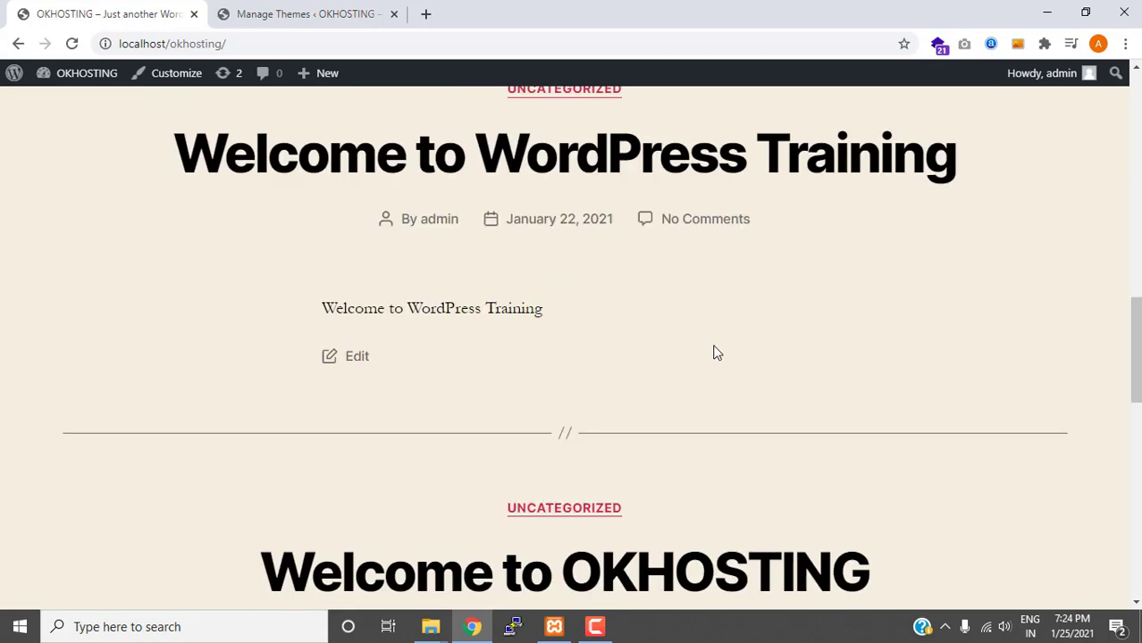
scroll(713, 353, down, 10)
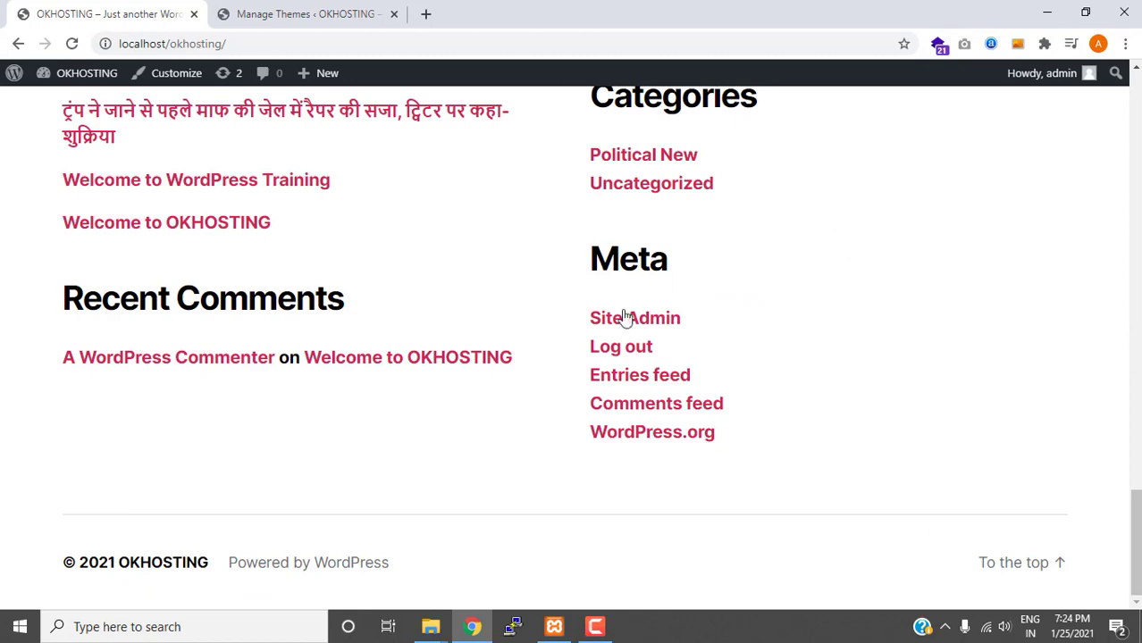
scroll(626, 319, up, 20)
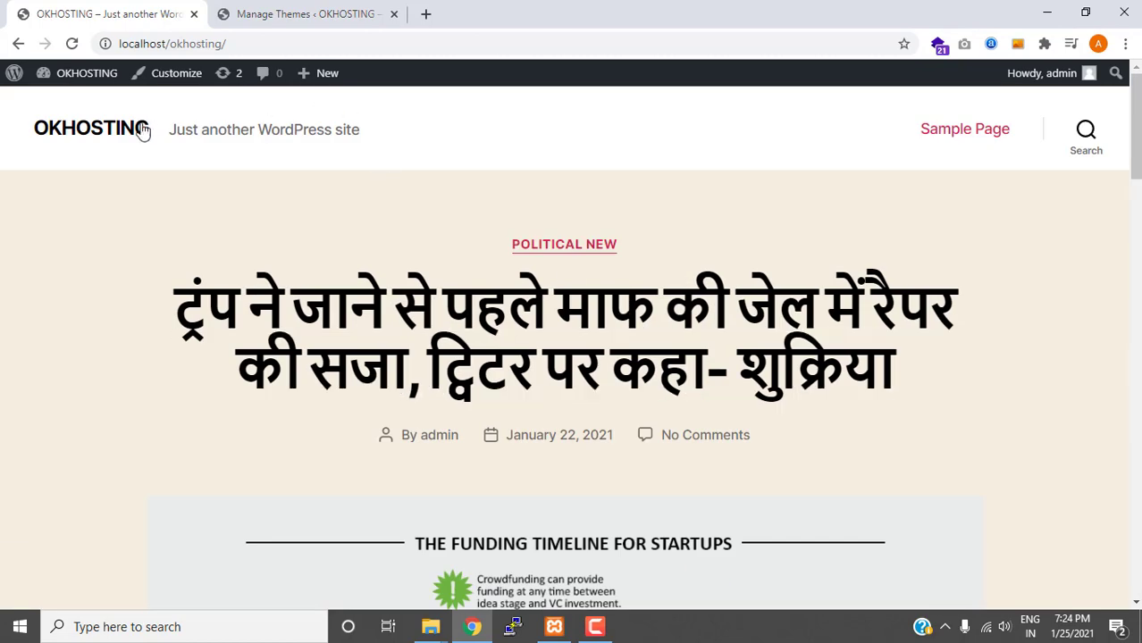
Highlight the site title and the tagline in the home page header to inspect them.
drag(168, 136, 362, 143)
click(151, 155)
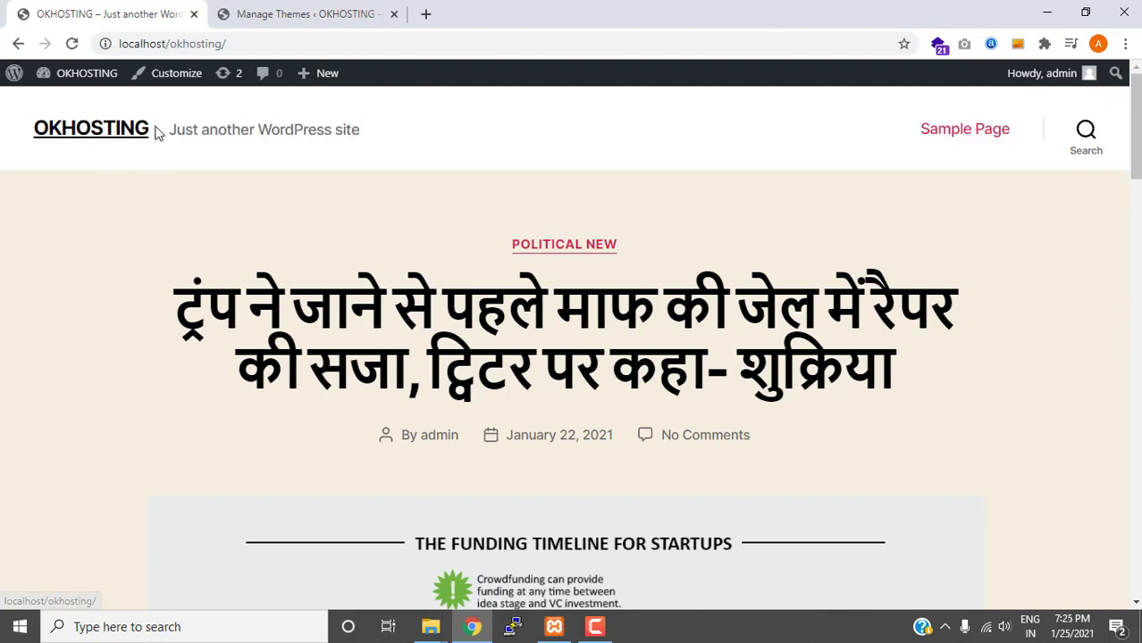
drag(155, 132, 36, 123)
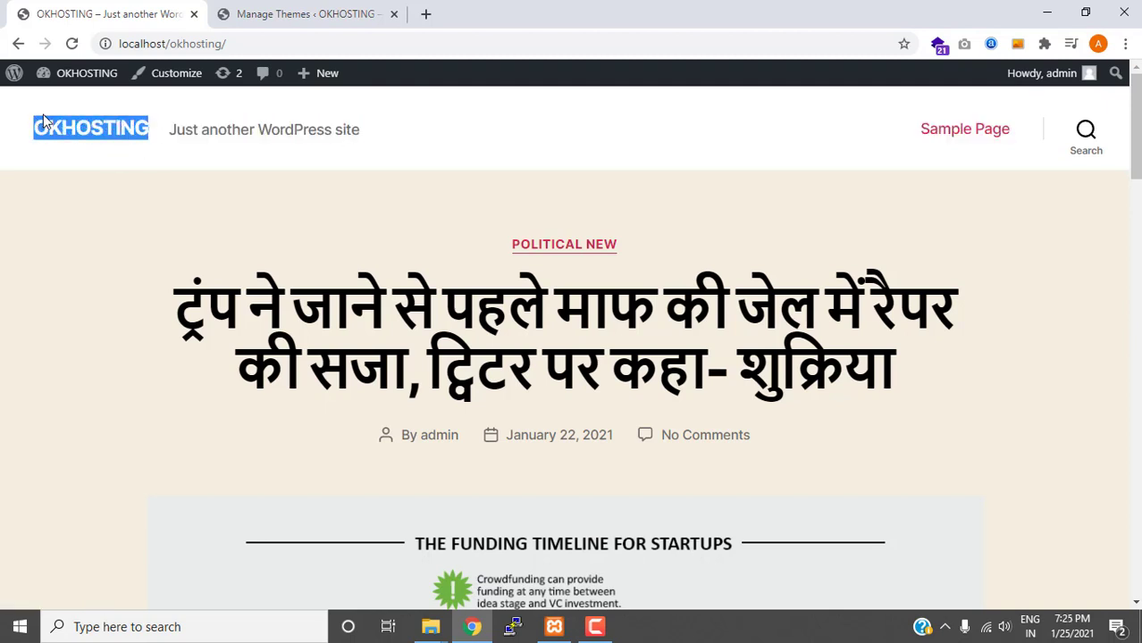
drag(372, 125, 153, 138)
click(156, 146)
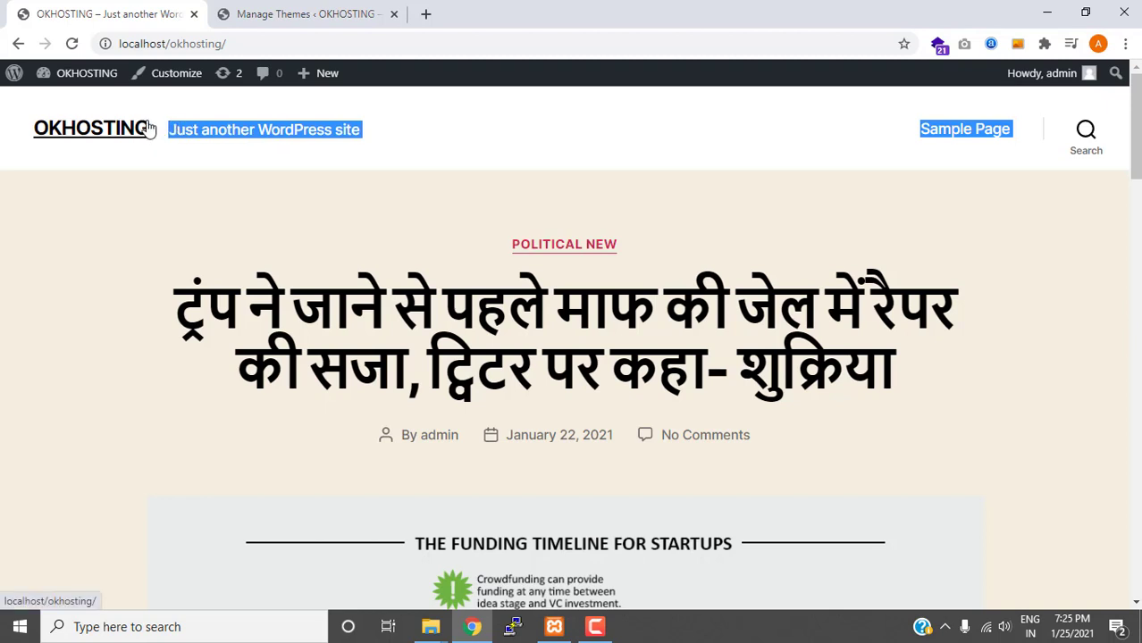
Change the site's tagline to "The world most powerful" in the dashboard's General Settings and save the changes.
click(355, 10)
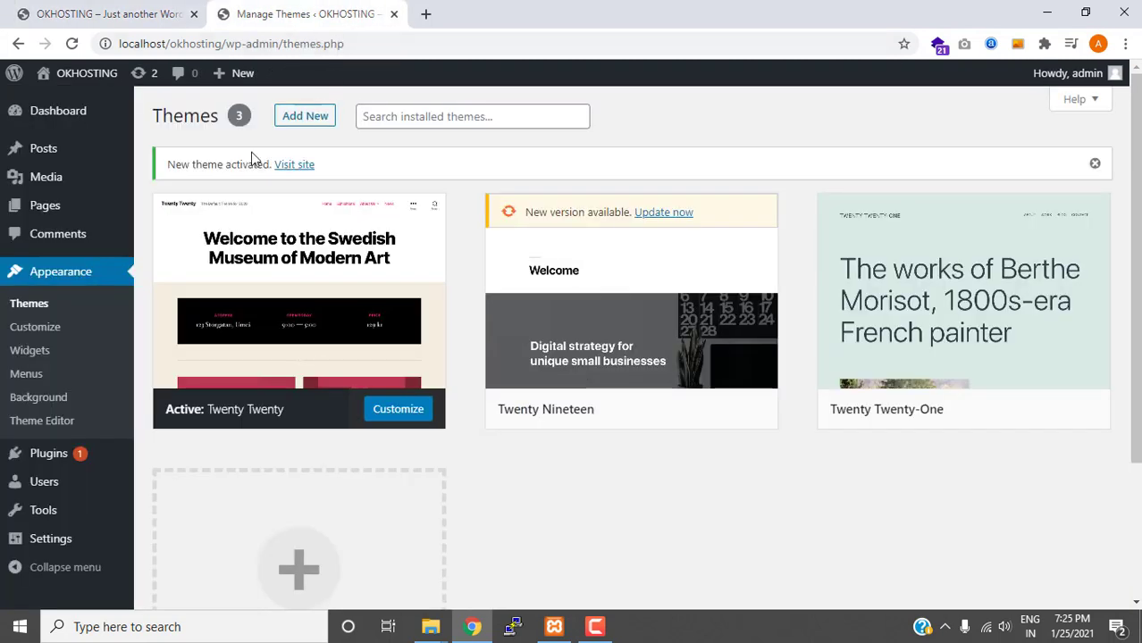
click(55, 539)
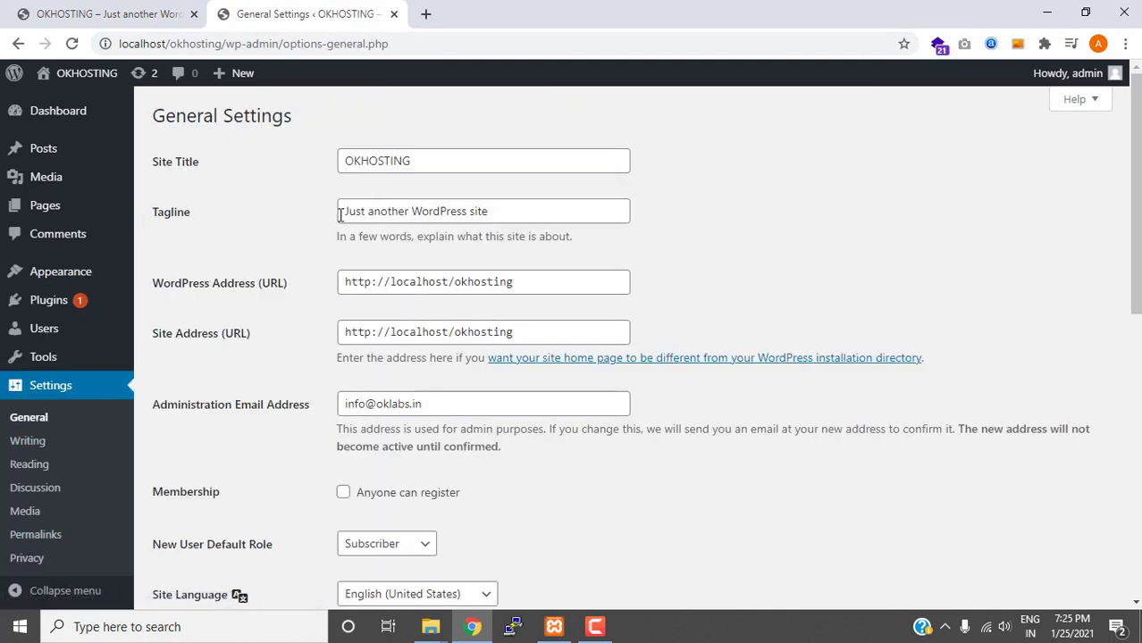
drag(341, 216, 707, 244)
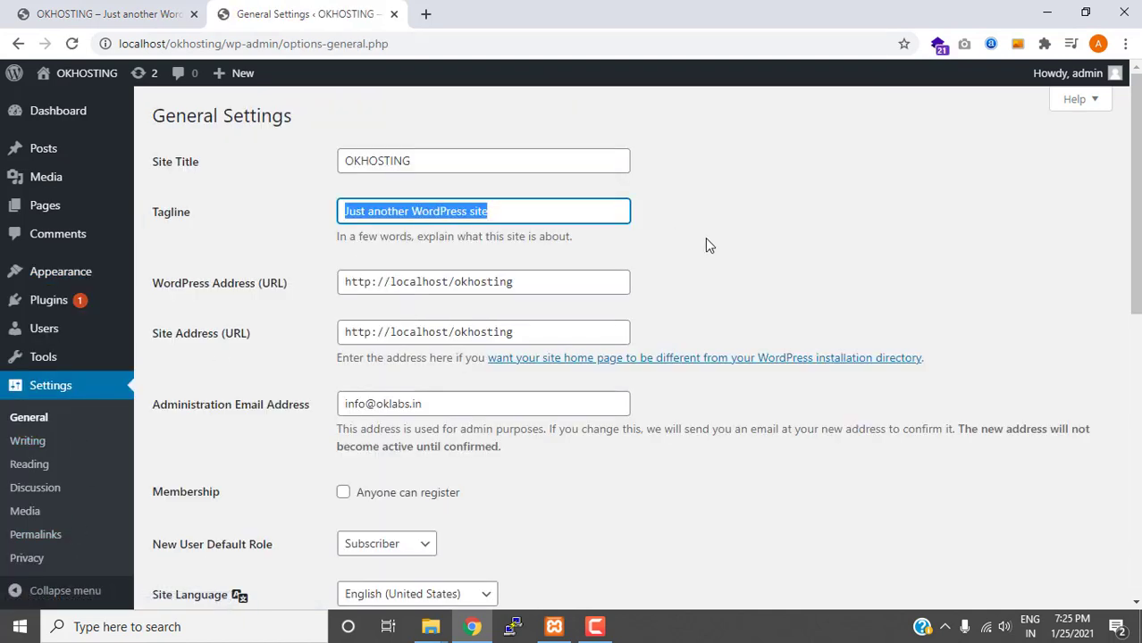
text(The)
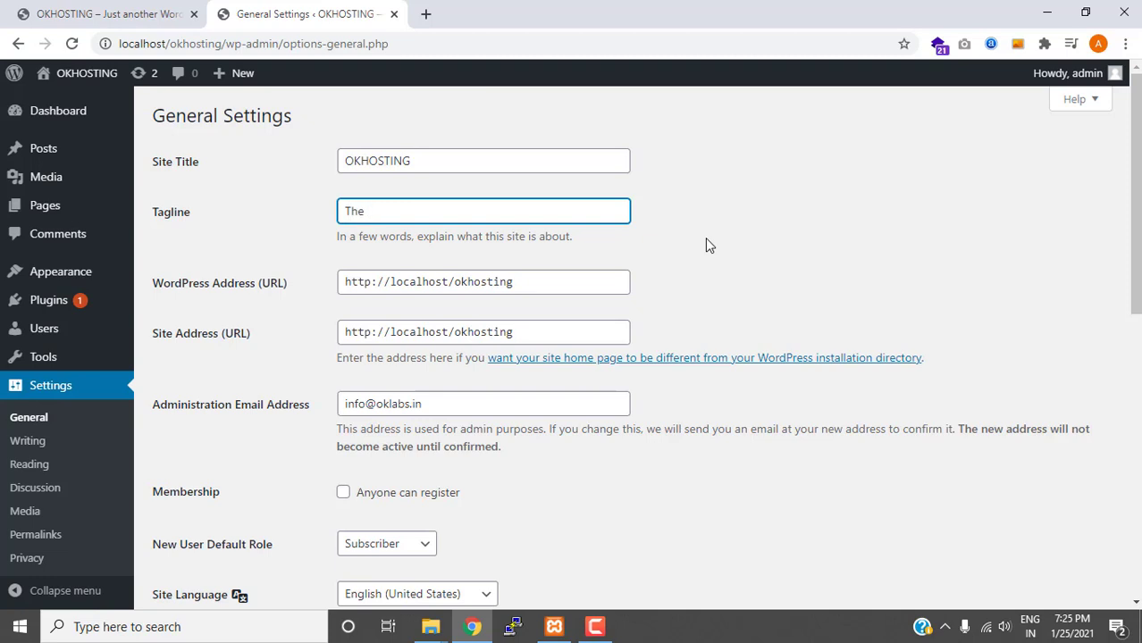
text( world most powerfu)
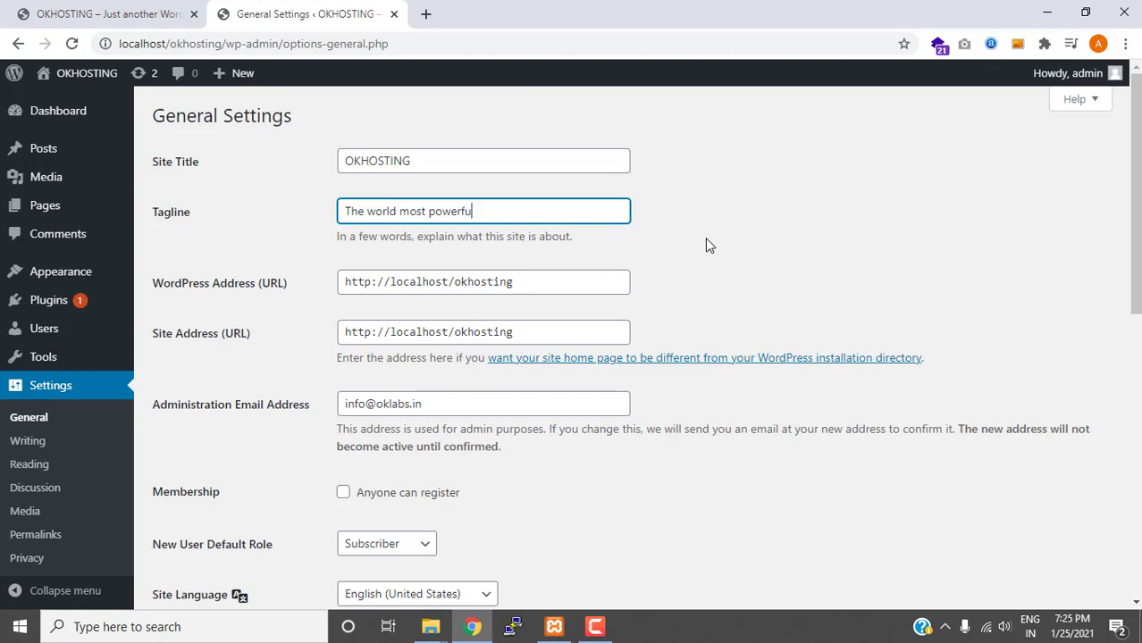
text(ll)
key(BackSpace)
scroll(607, 268, down, 7)
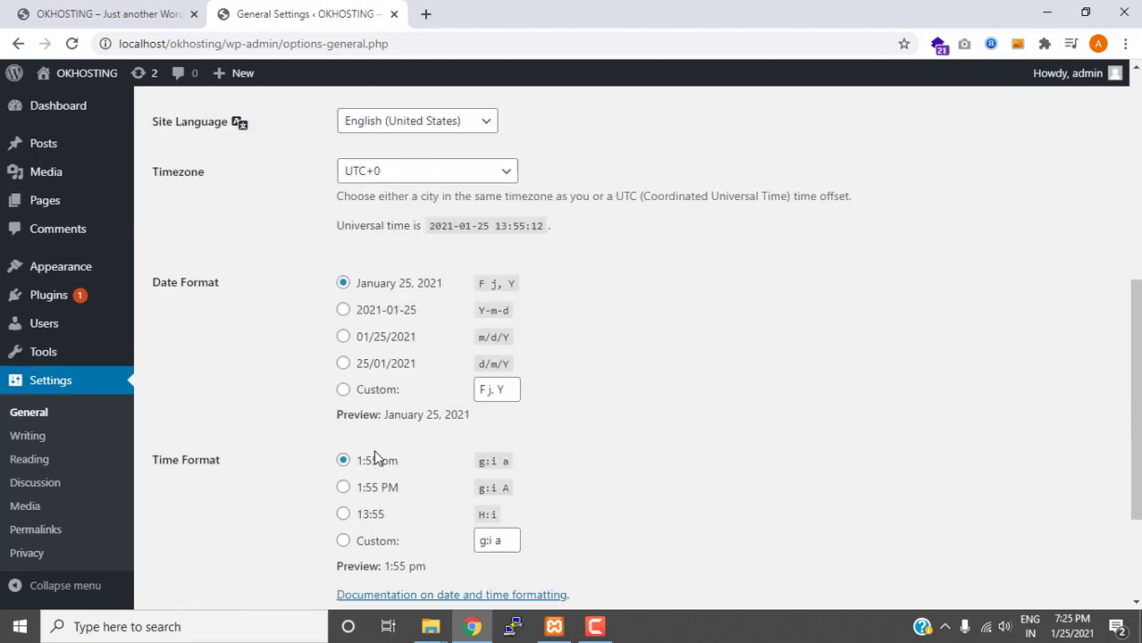
scroll(412, 460, up, 4)
scroll(420, 451, down, 4)
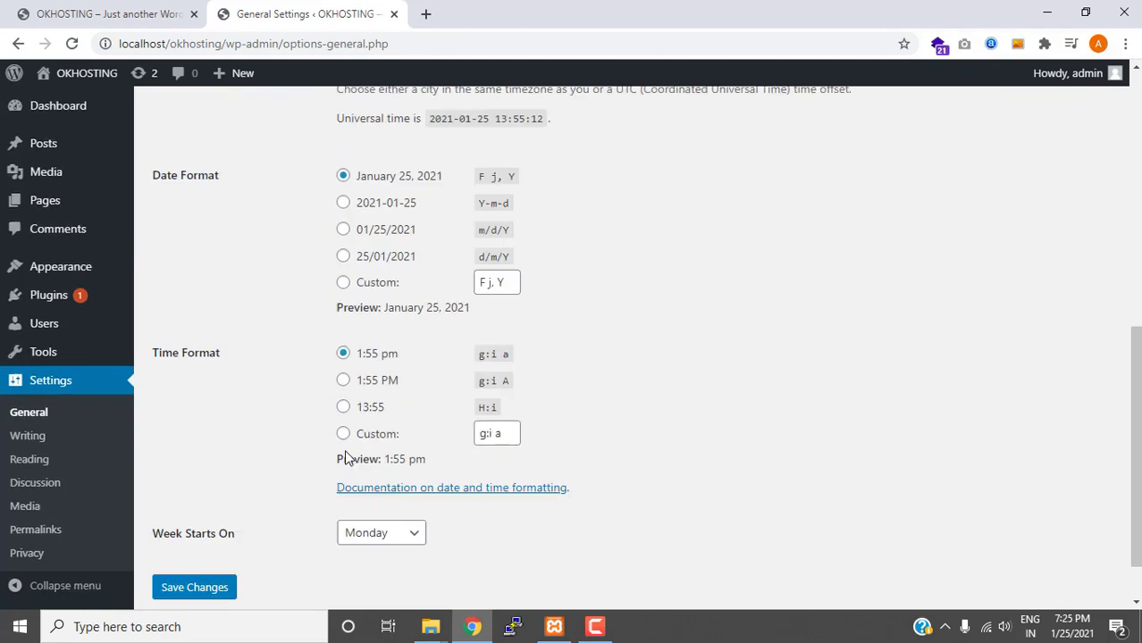
click(196, 524)
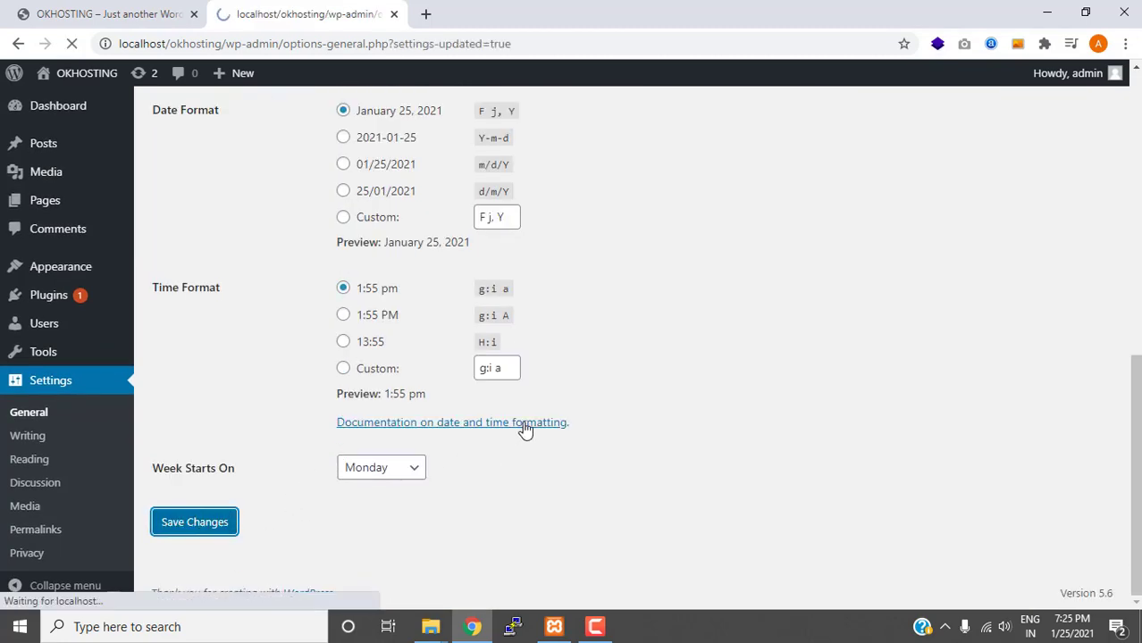
Set the site's timezone to Kolkata in the General Settings and save the changes.
scroll(523, 427, down, 3)
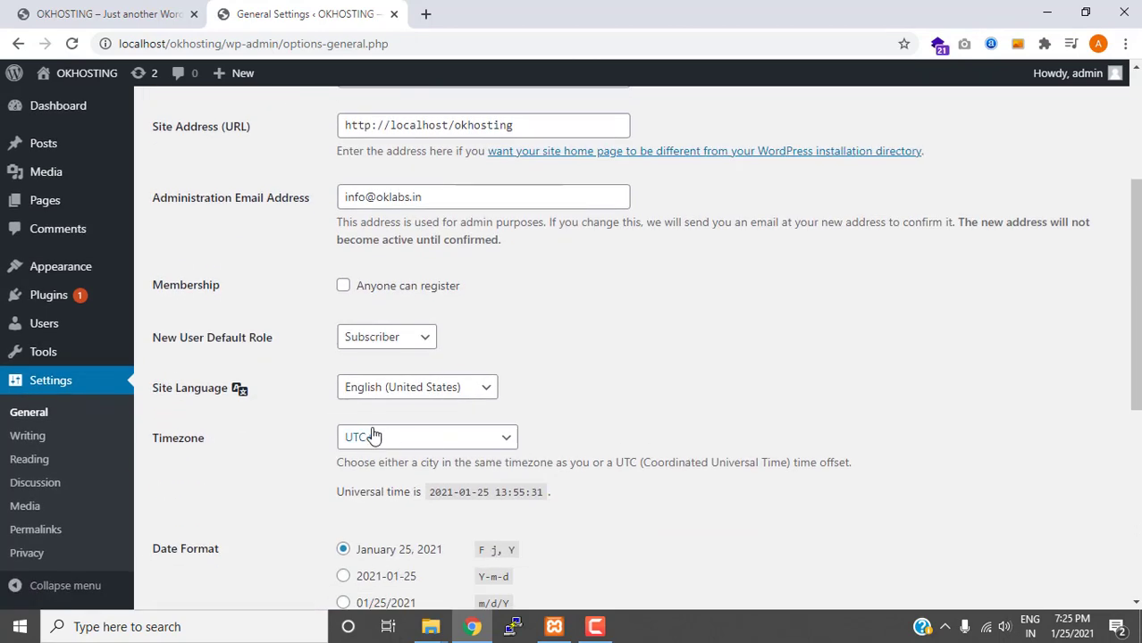
click(421, 440)
scroll(414, 294, up, 8)
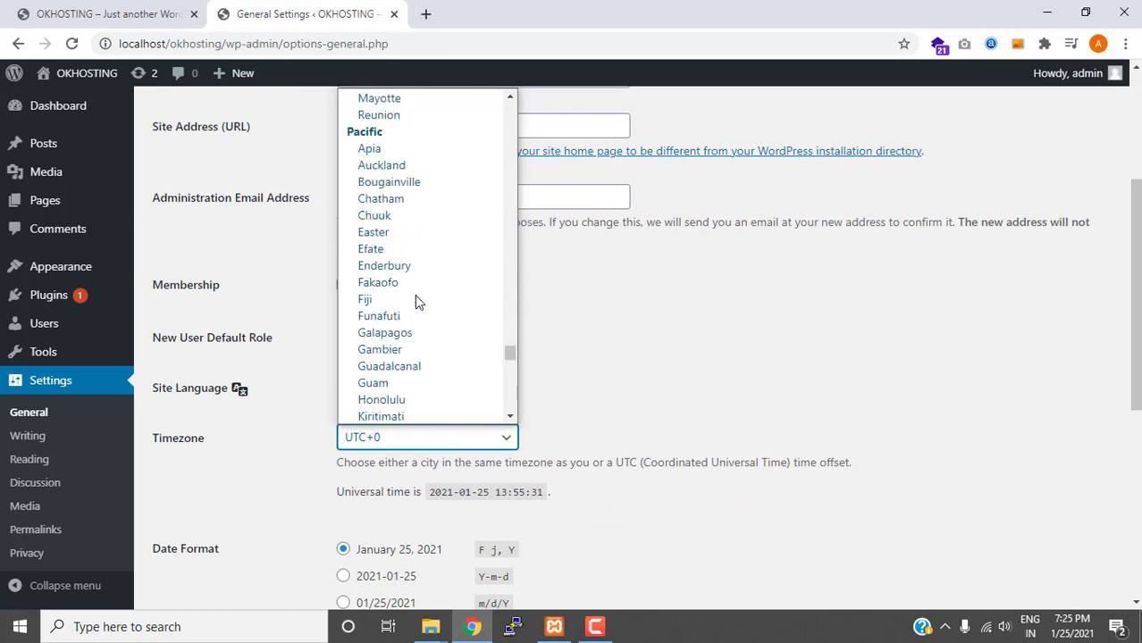
scroll(433, 314, down, 8)
scroll(474, 304, up, 20)
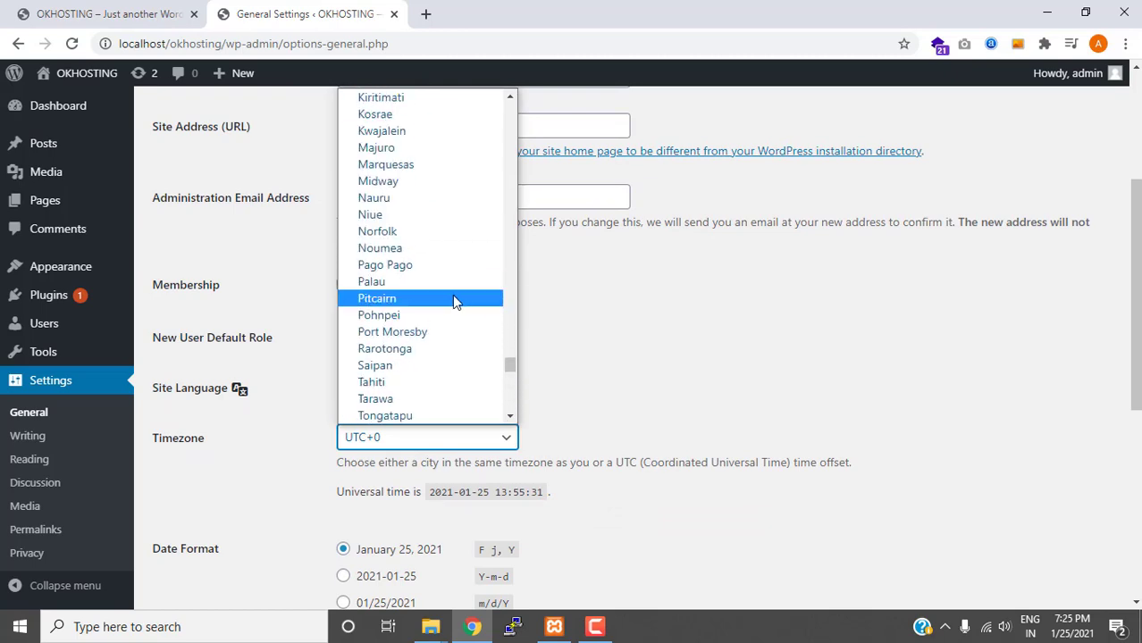
scroll(422, 262, up, 15)
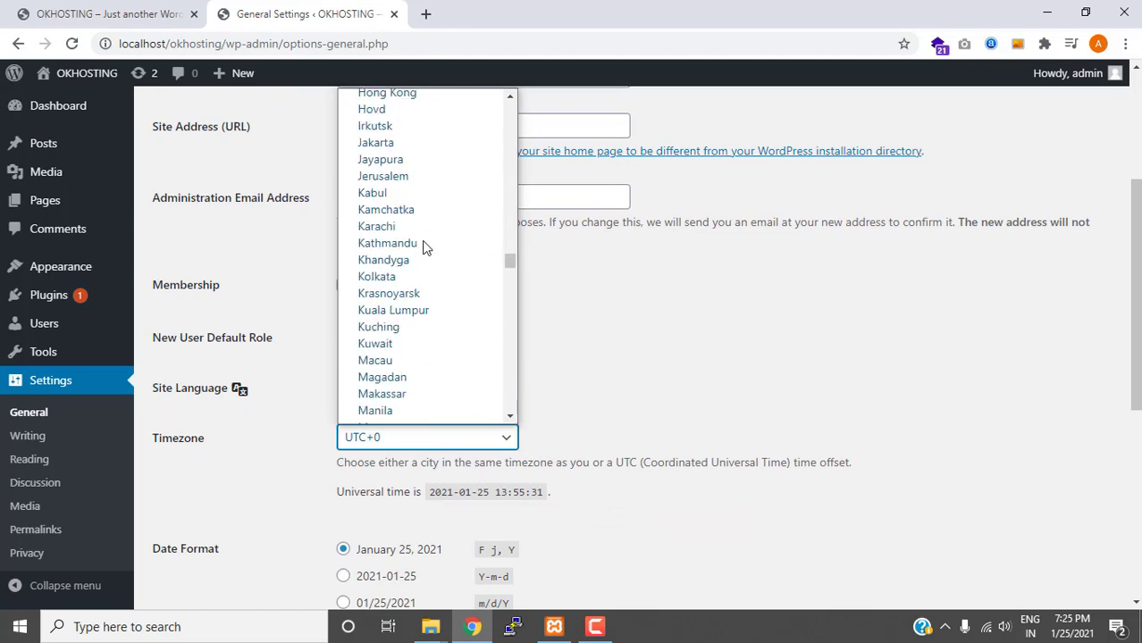
scroll(425, 253, down, 6)
key(k)
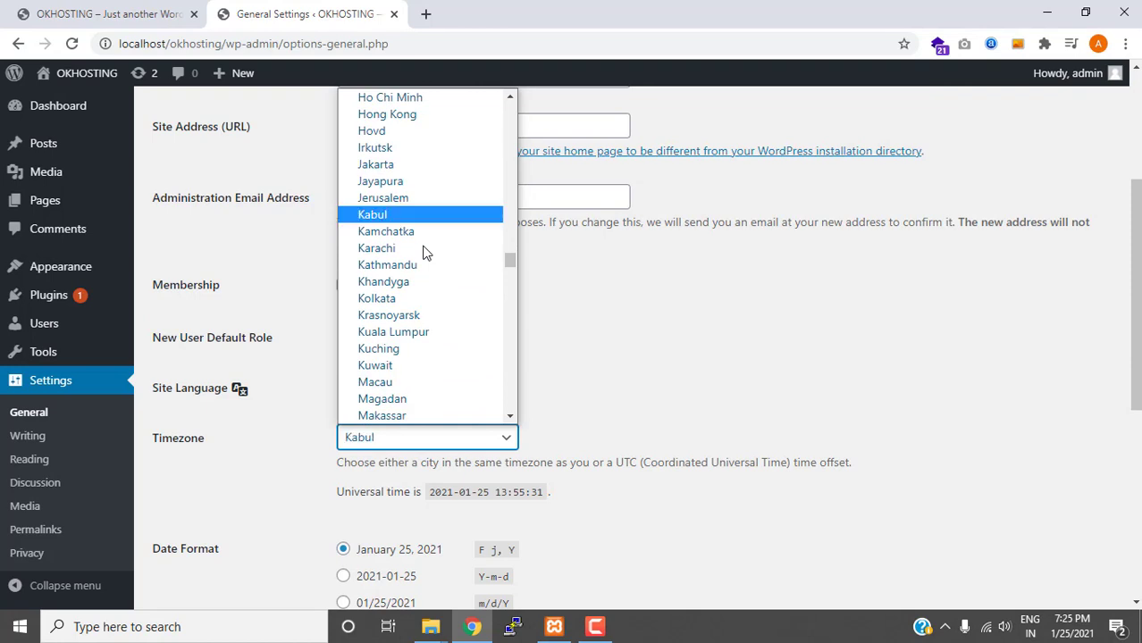
key(o)
key(Return)
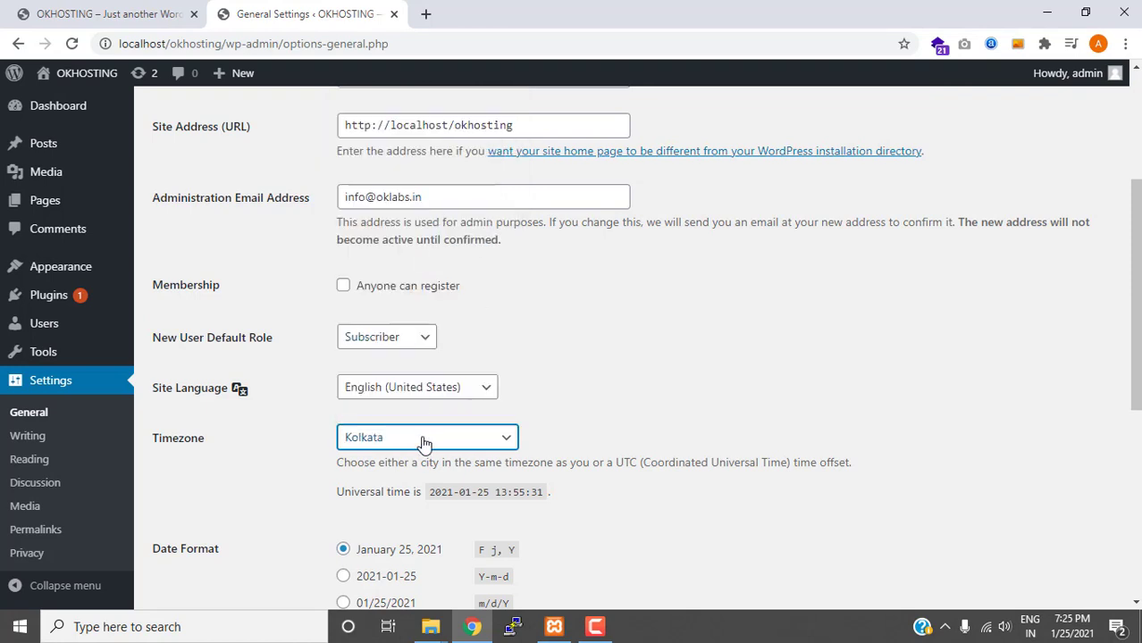
mouse_move(615, 459)
mouse_down()
mouse_move(670, 459)
mouse_move(630, 458)
mouse_up()
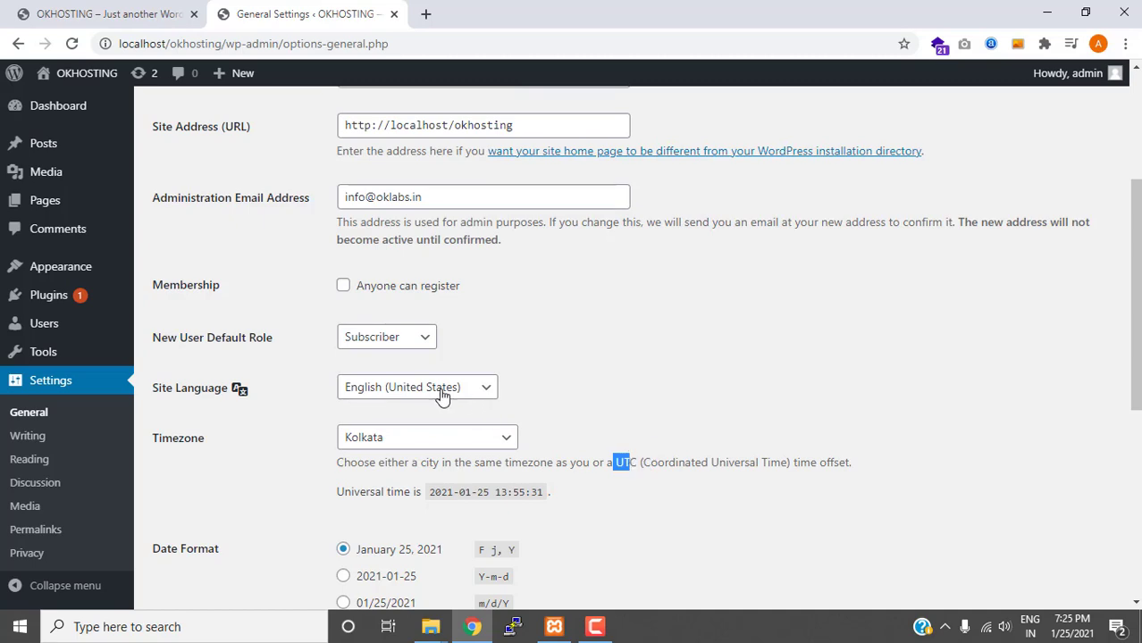
scroll(426, 390, down, 5)
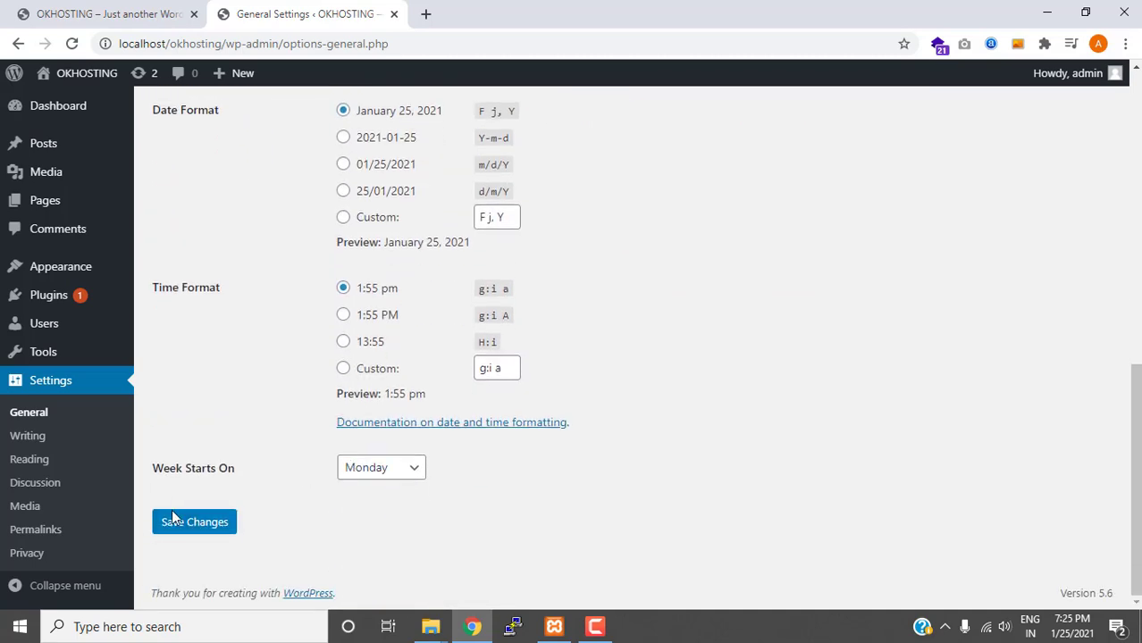
click(171, 525)
Reload the site's home page and examine the header tagline, the posts and the footer widgets.
click(108, 14)
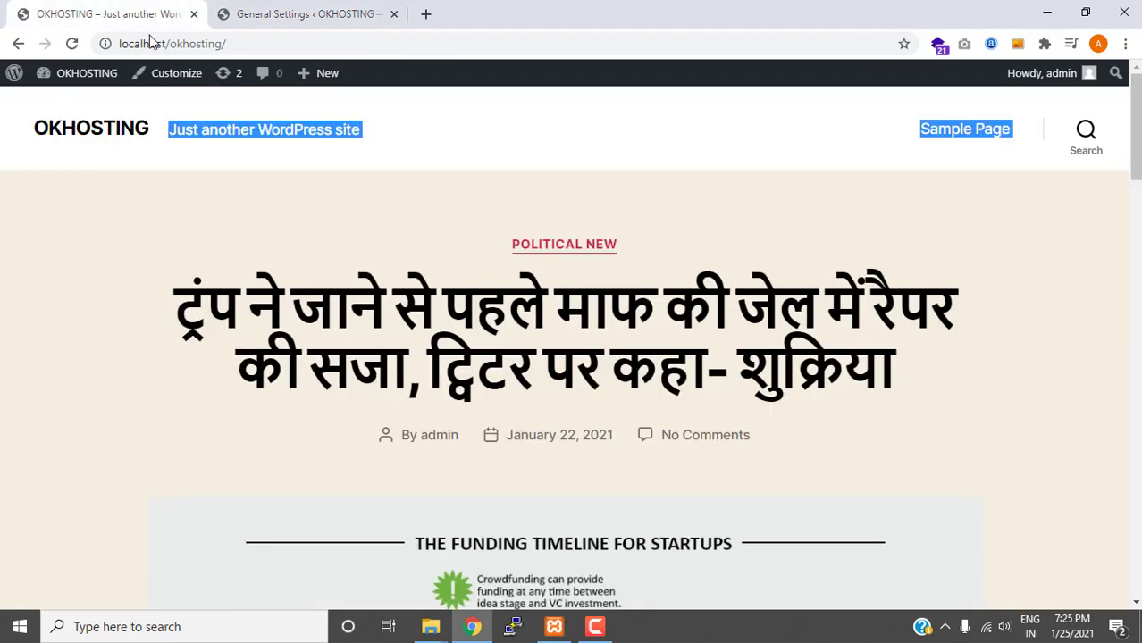
click(73, 44)
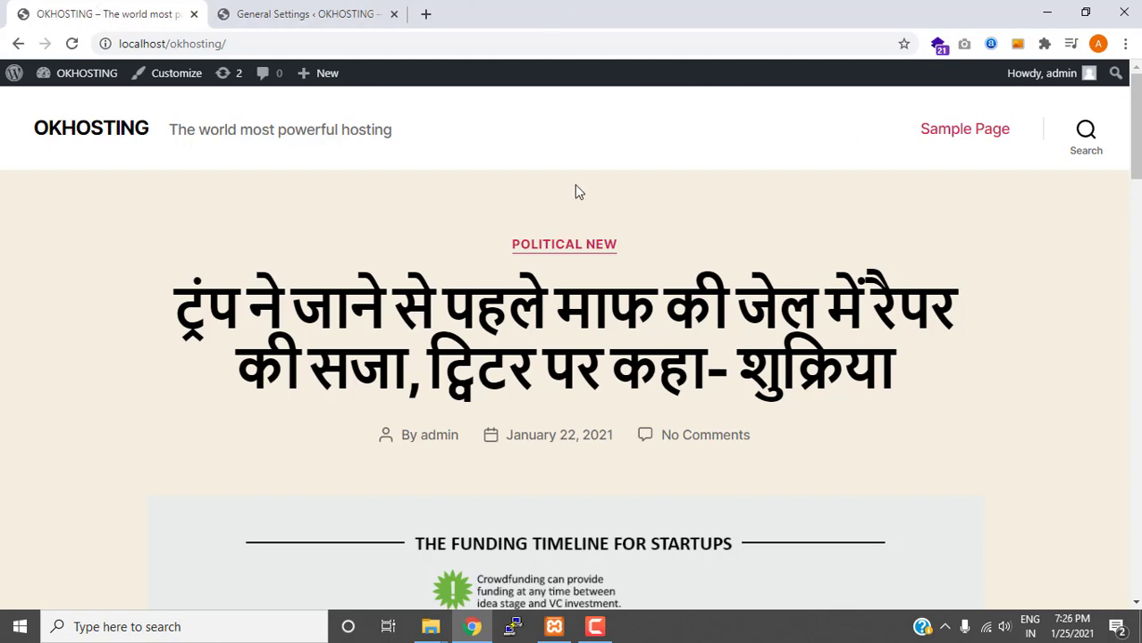
scroll(748, 319, down, 15)
scroll(752, 322, down, 5)
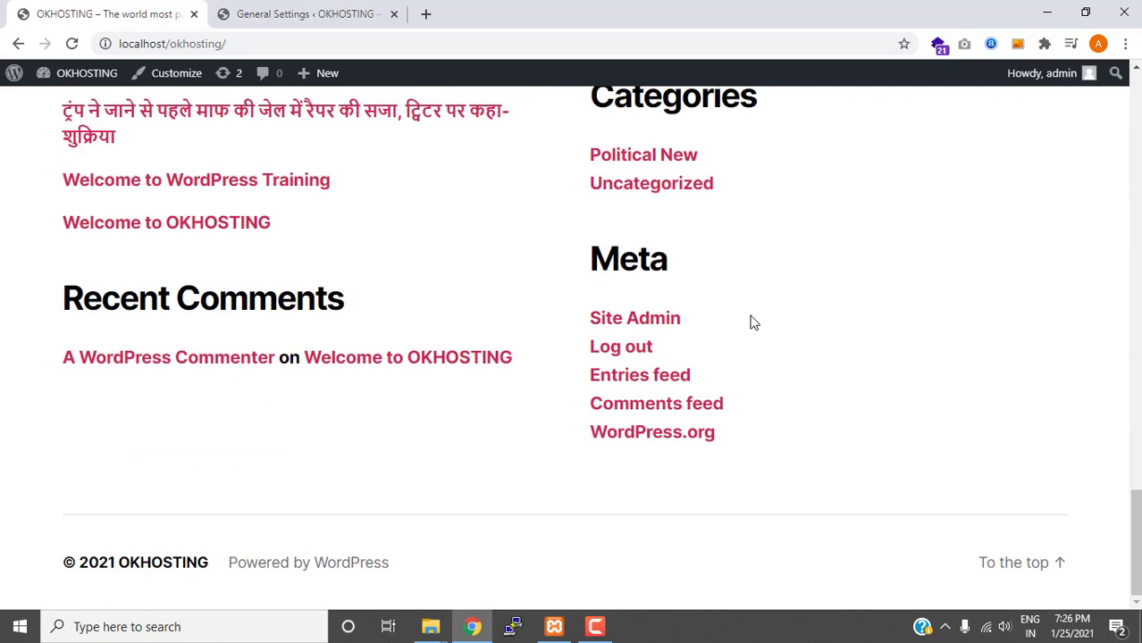
scroll(752, 322, up, 5)
scroll(748, 340, down, 5)
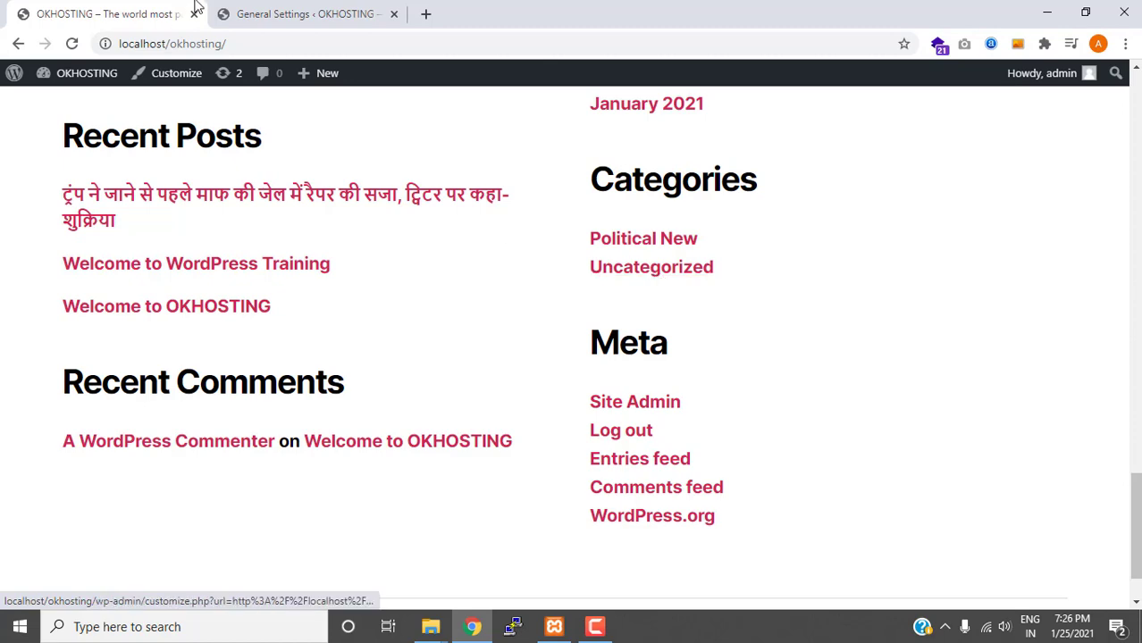
Return to the dashboard and open the post categories page.
click(284, 13)
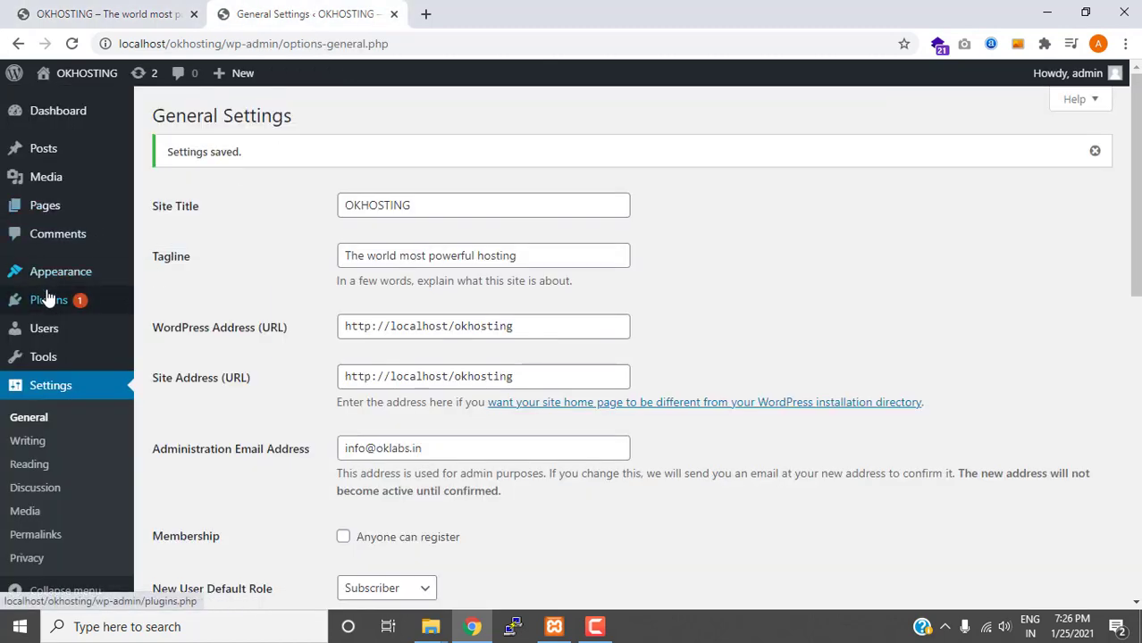
mouse_move(53, 151)
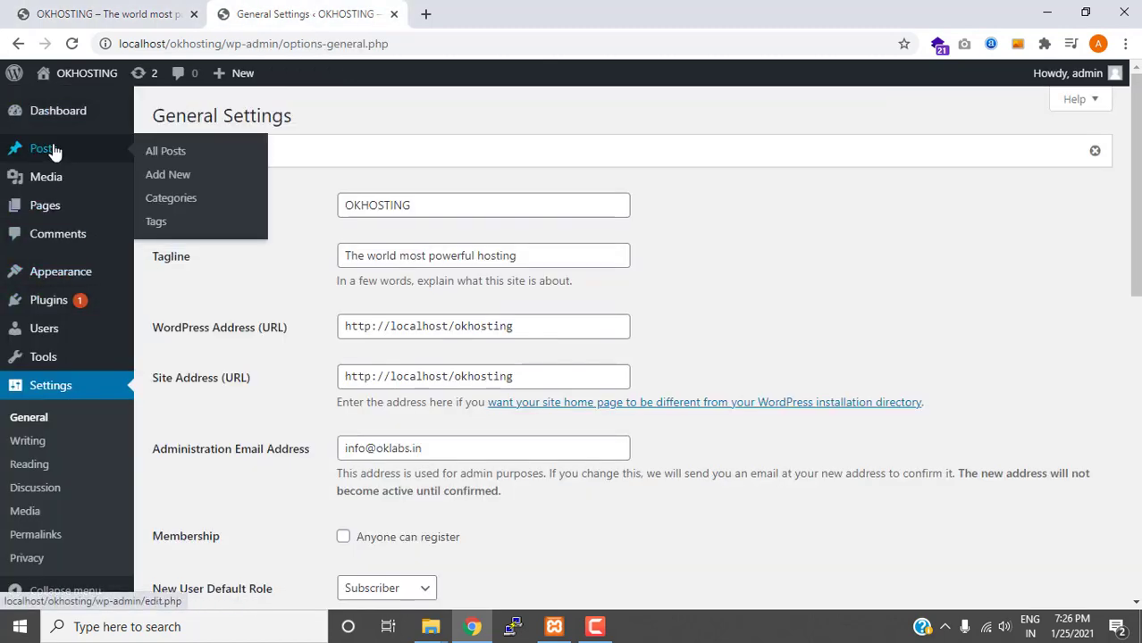
click(175, 199)
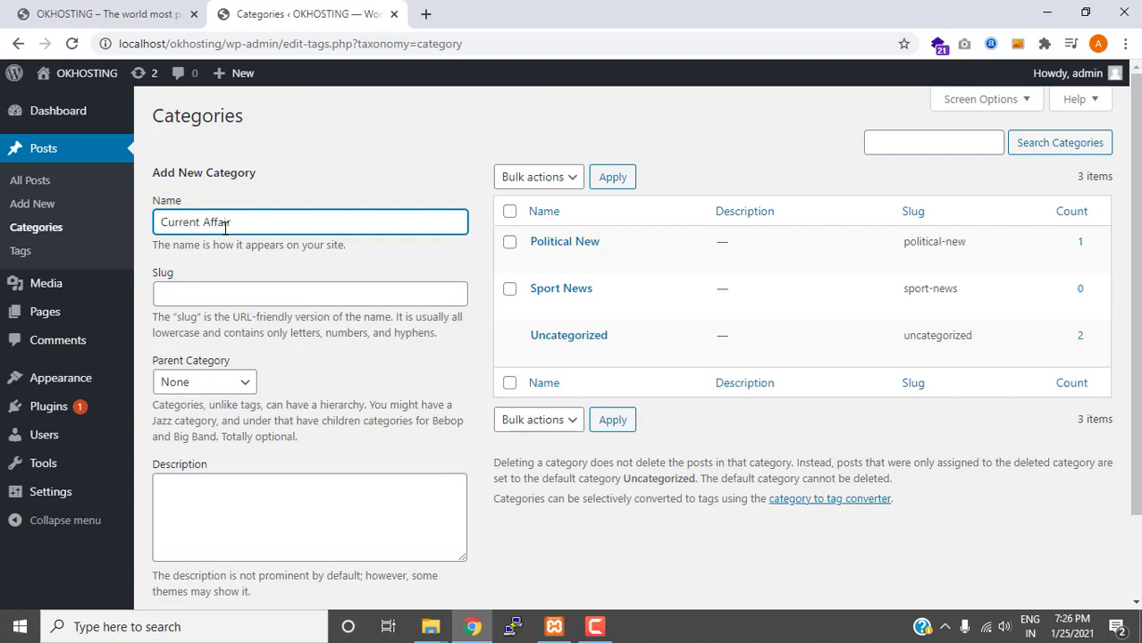
Clear the unfinished category name and add a new post category named Business with the slug business.
key(BackSpace)
key(BackSpace)
key(BackSpace)
key(BackSpace)
key(BackSpace)
key(BackSpace)
key(BackSpace)
key(BackSpace)
key(BackSpace)
key(BackSpace)
key(BackSpace)
key(BackSpace)
key(BackSpace)
key(BackSpace)
click(185, 287)
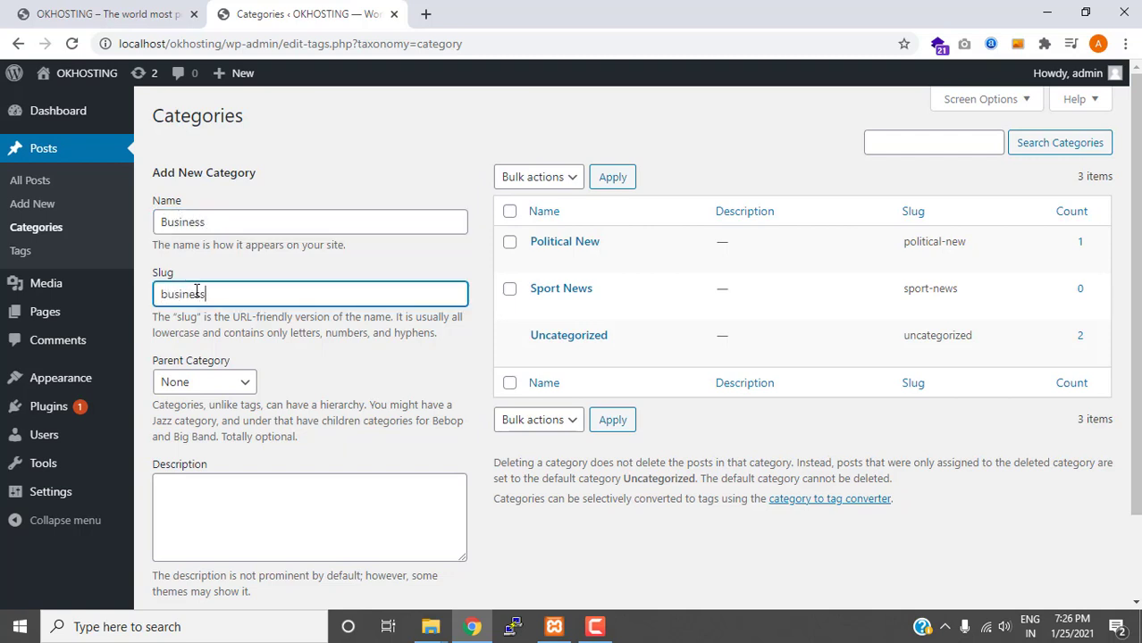
text(business)
scroll(273, 327, down, 1)
click(199, 554)
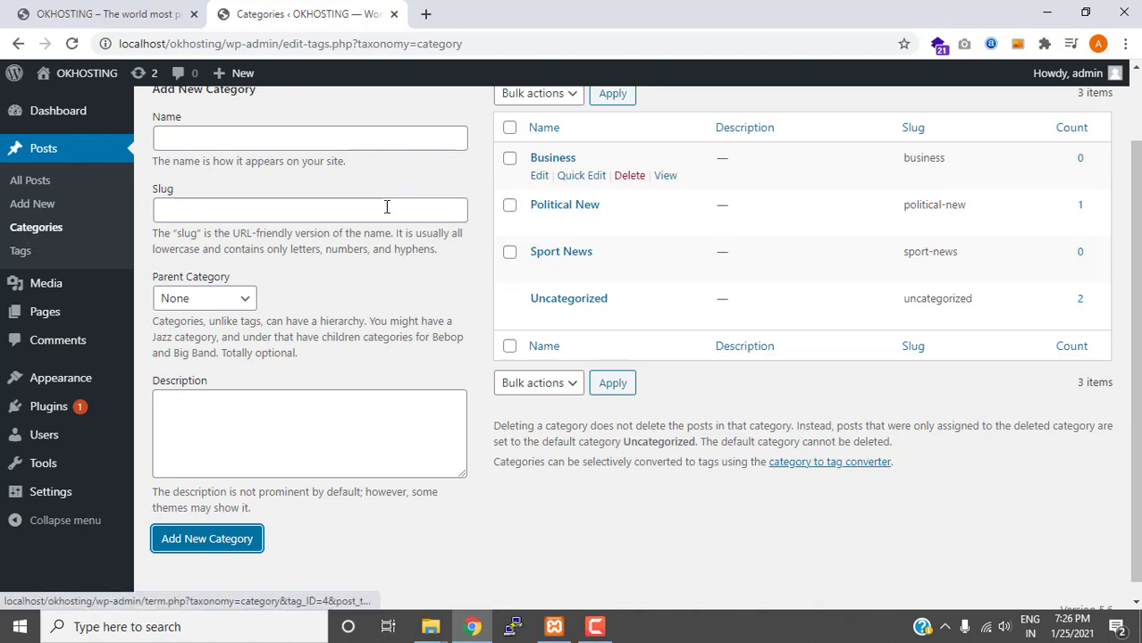
Check the Business entry in the category table and open the list of all posts.
click(189, 140)
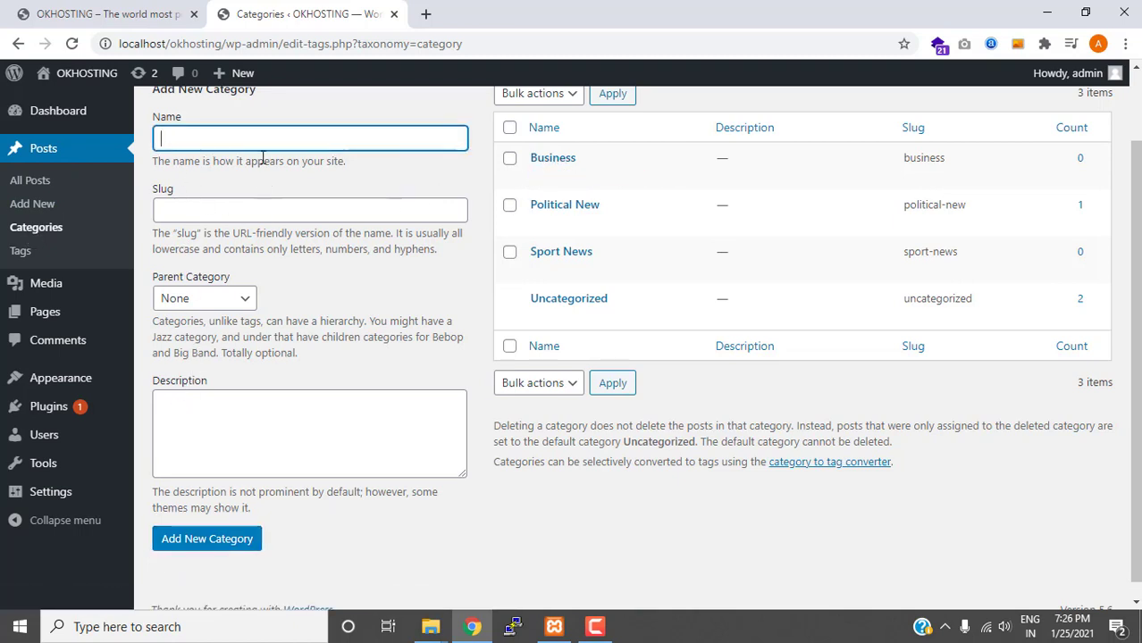
scroll(613, 248, up, 1)
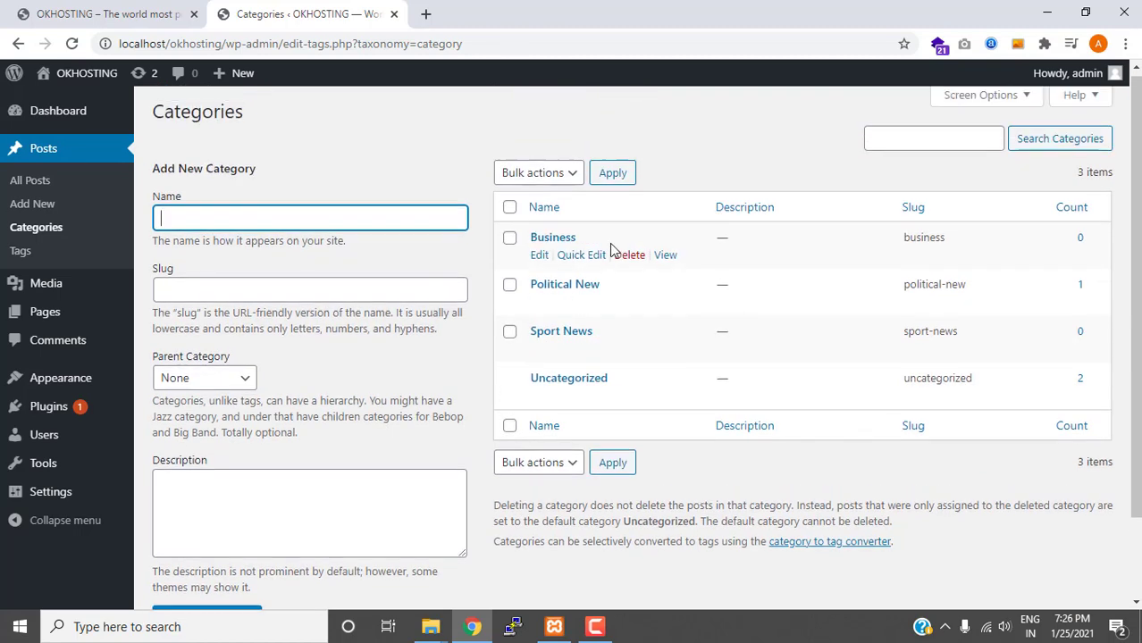
click(27, 180)
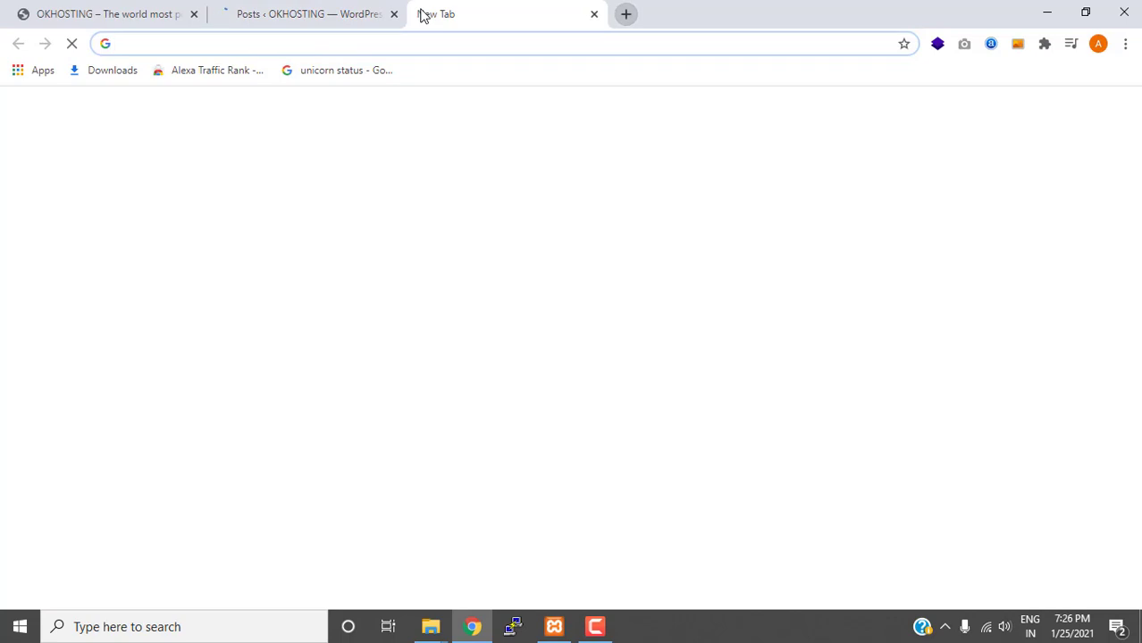
Search Google for "business news today" in a new browser tab and open the businesstoday.in result in its own tab.
text(business ne)
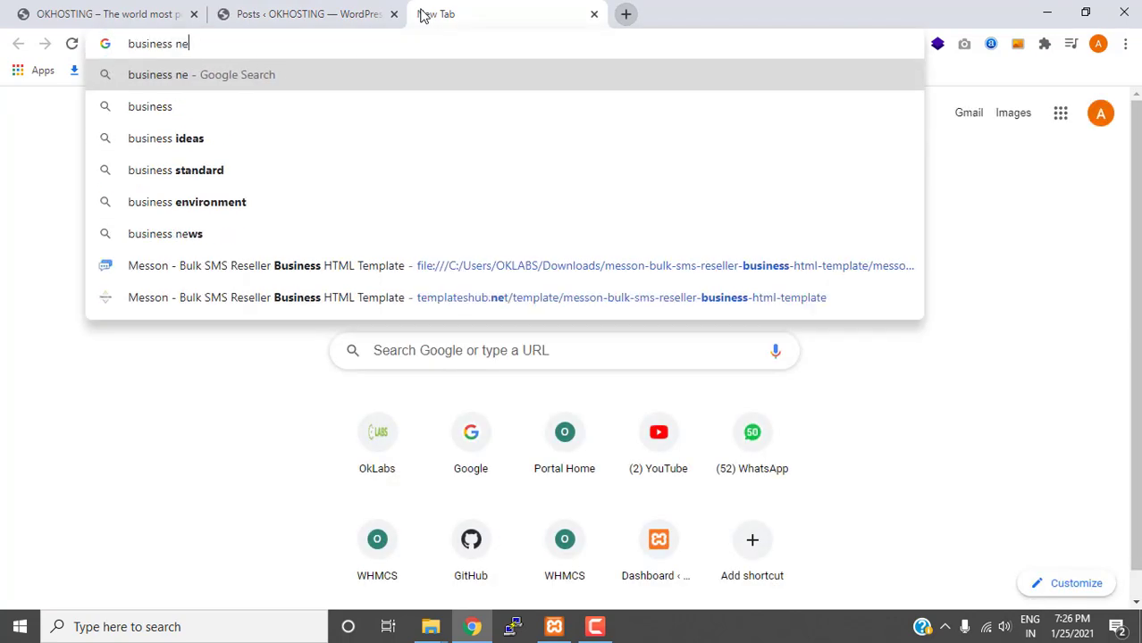
text(ws today)
key(Return)
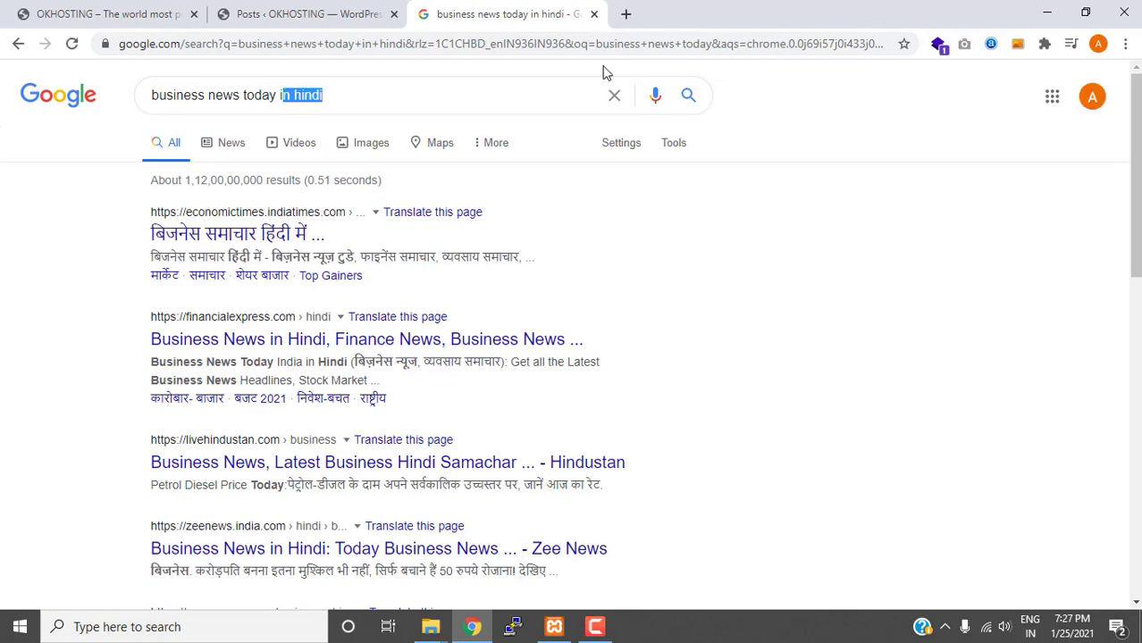
key(Return)
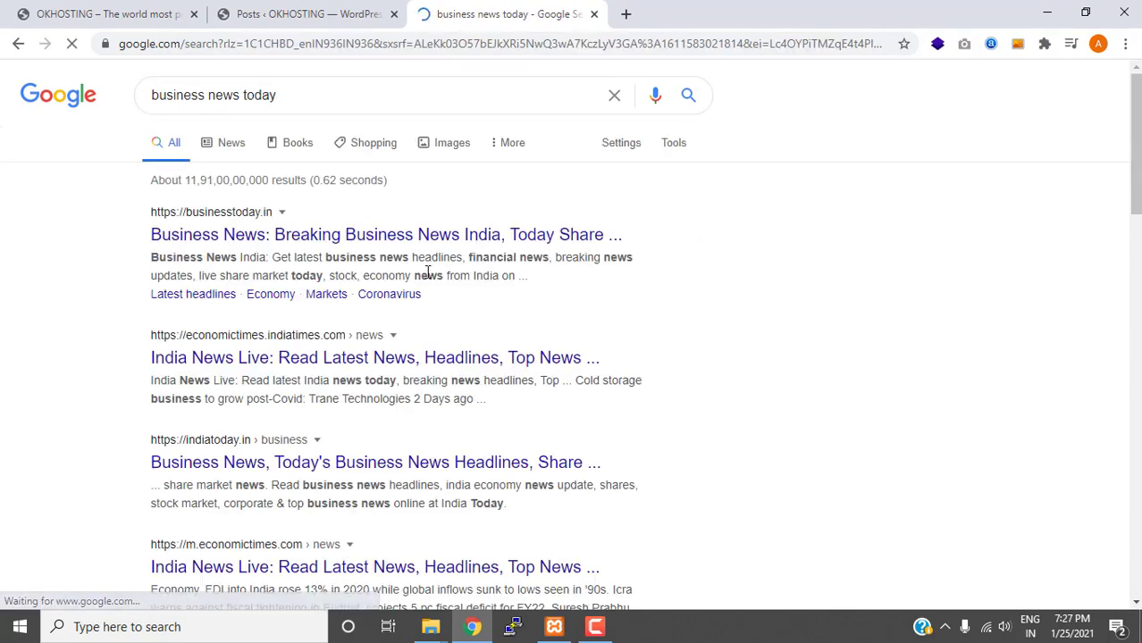
right_click(363, 236)
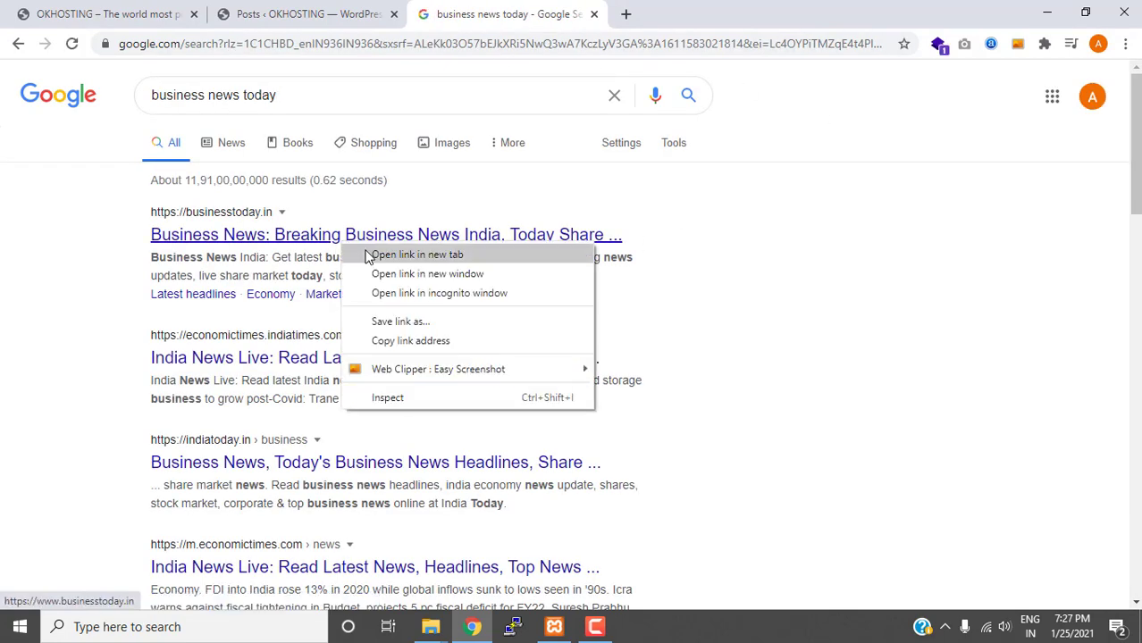
click(375, 255)
click(679, 13)
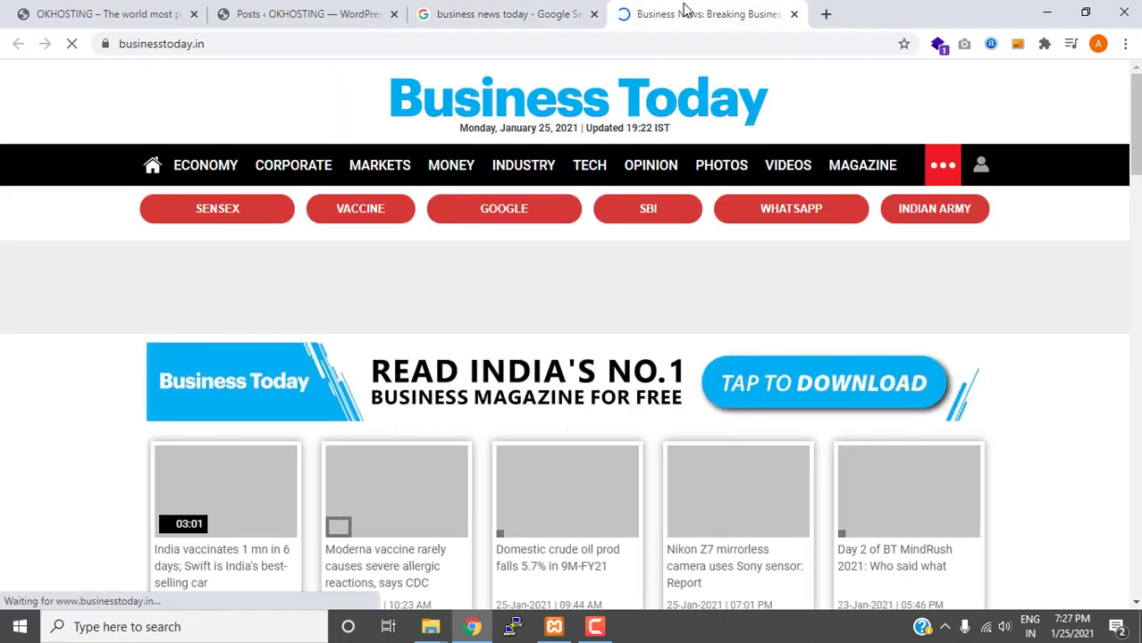
Look through the Business Today headlines and open the story "Five stocks that have risen up to 845% since last Budget".
scroll(518, 190, down, 3)
scroll(499, 241, down, 7)
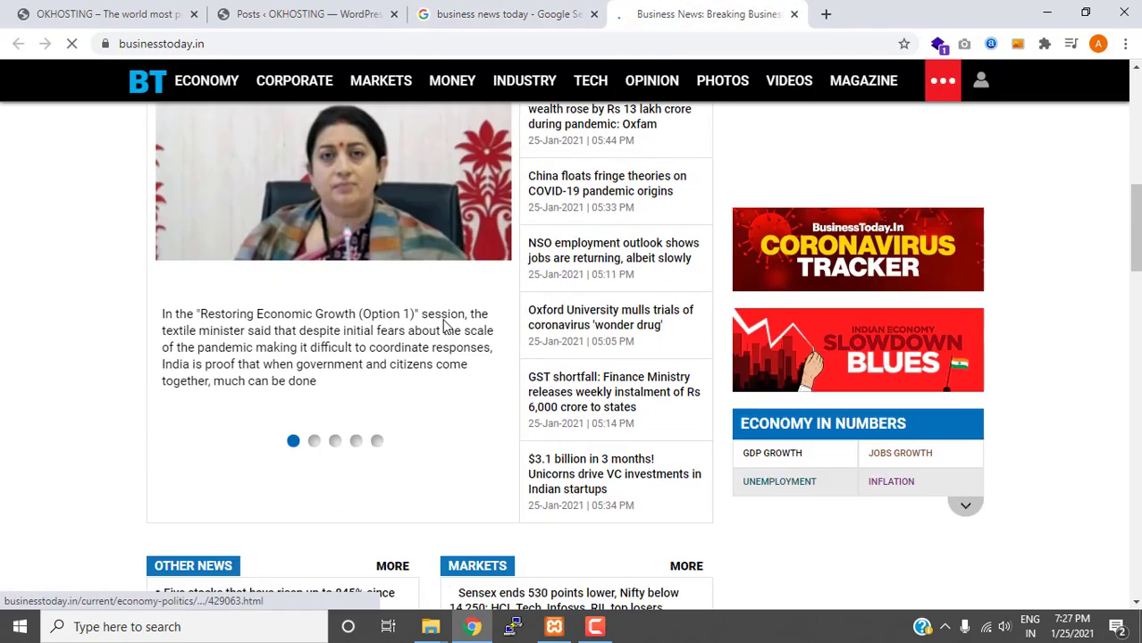
scroll(357, 319, down, 3)
scroll(360, 312, up, 8)
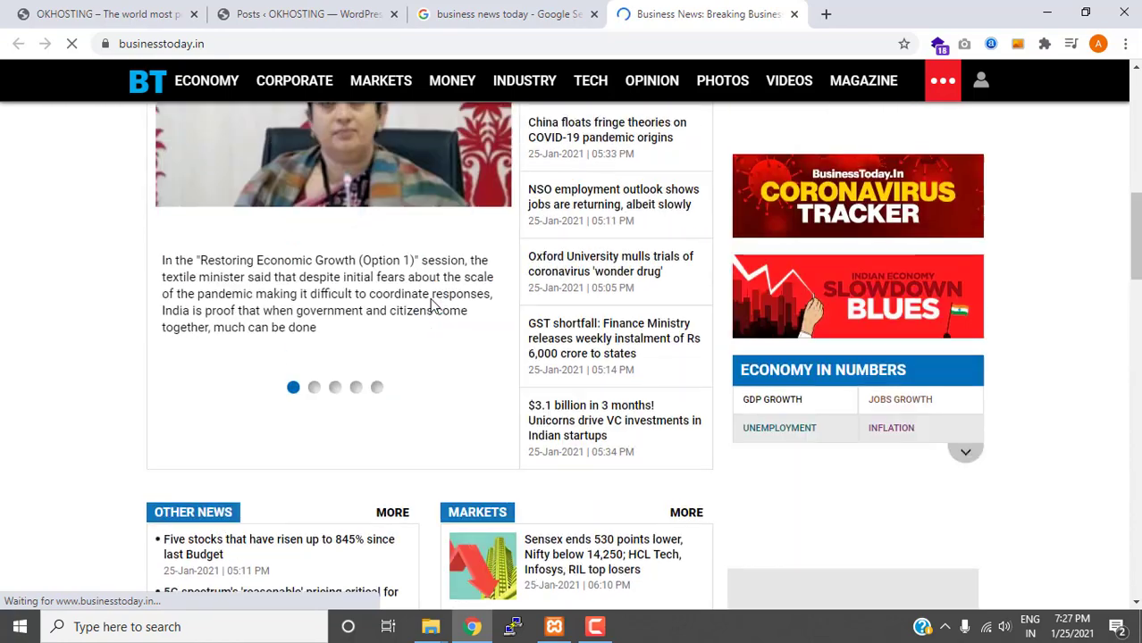
scroll(369, 378, down, 8)
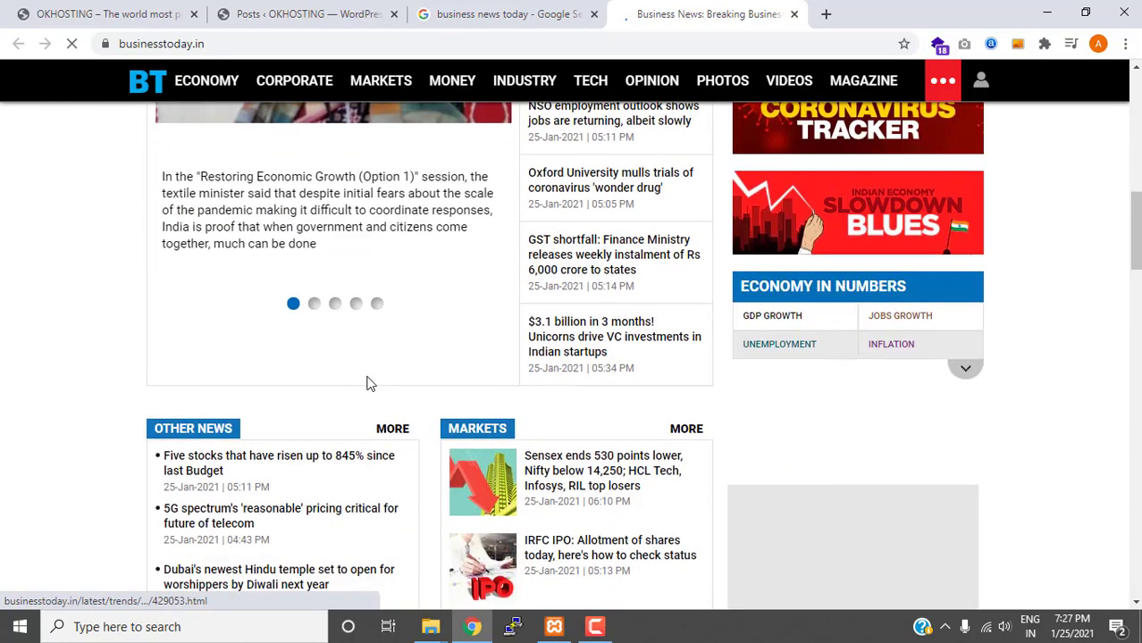
scroll(346, 376, up, 1)
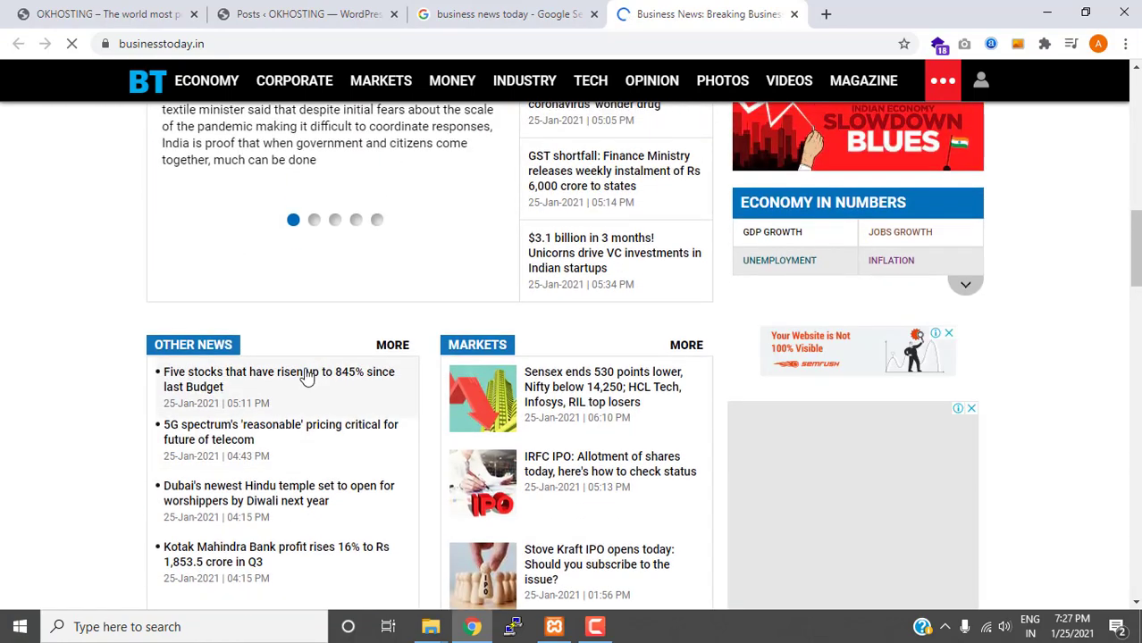
click(306, 375)
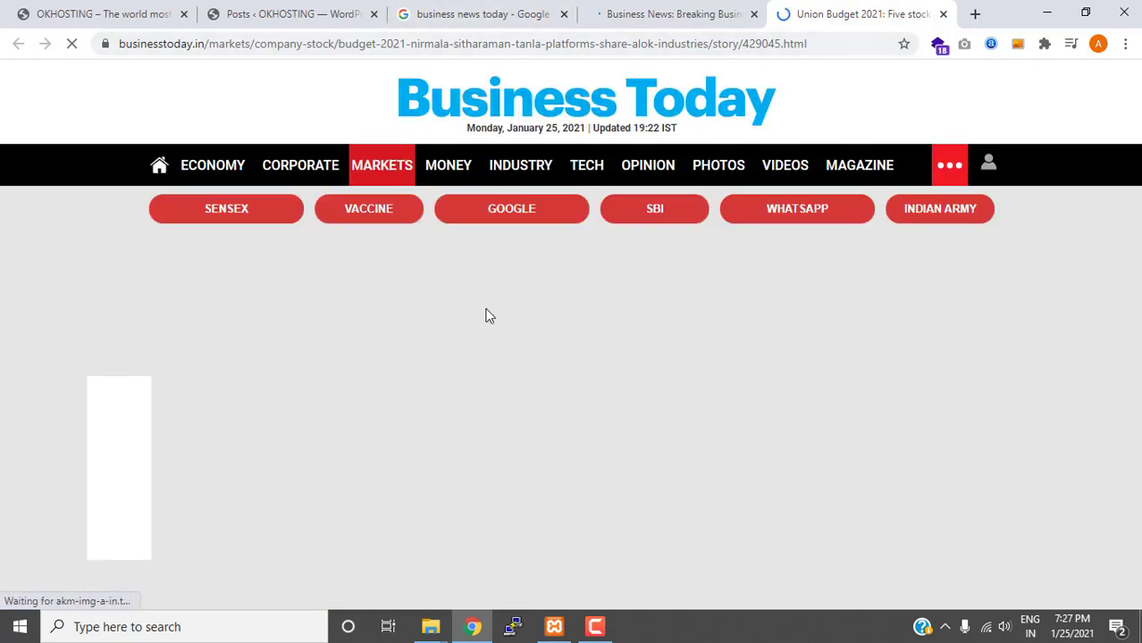
Copy the article's full headline, "Union Budget 2021: Five stocks that have risen up to 845% since February 1".
scroll(489, 313, down, 3)
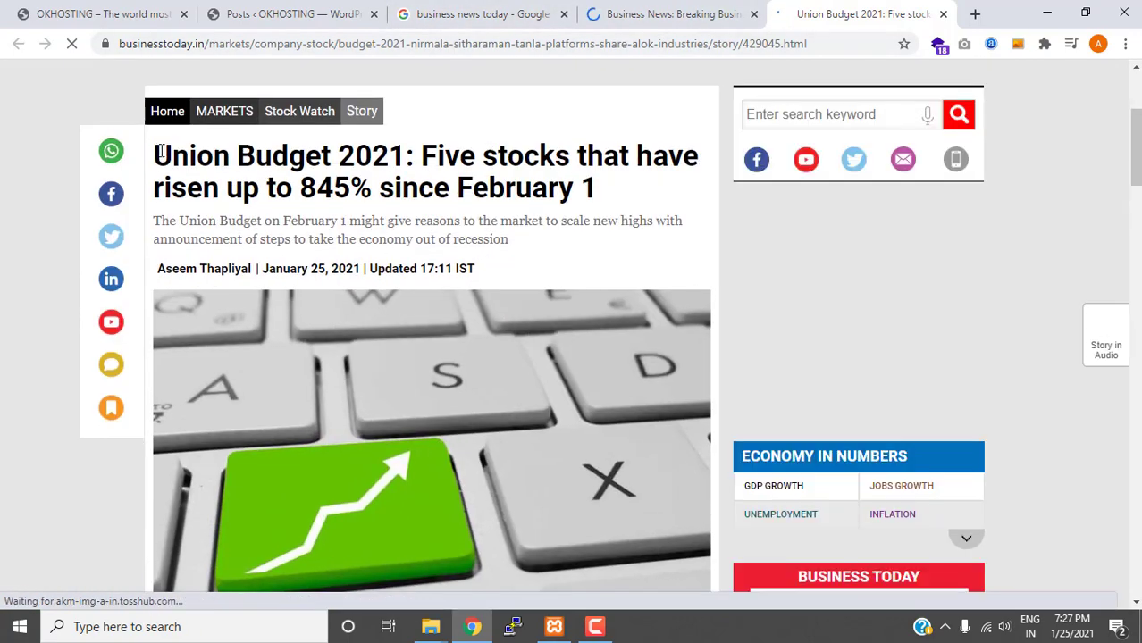
drag(157, 153, 615, 140)
key(ctrl+c)
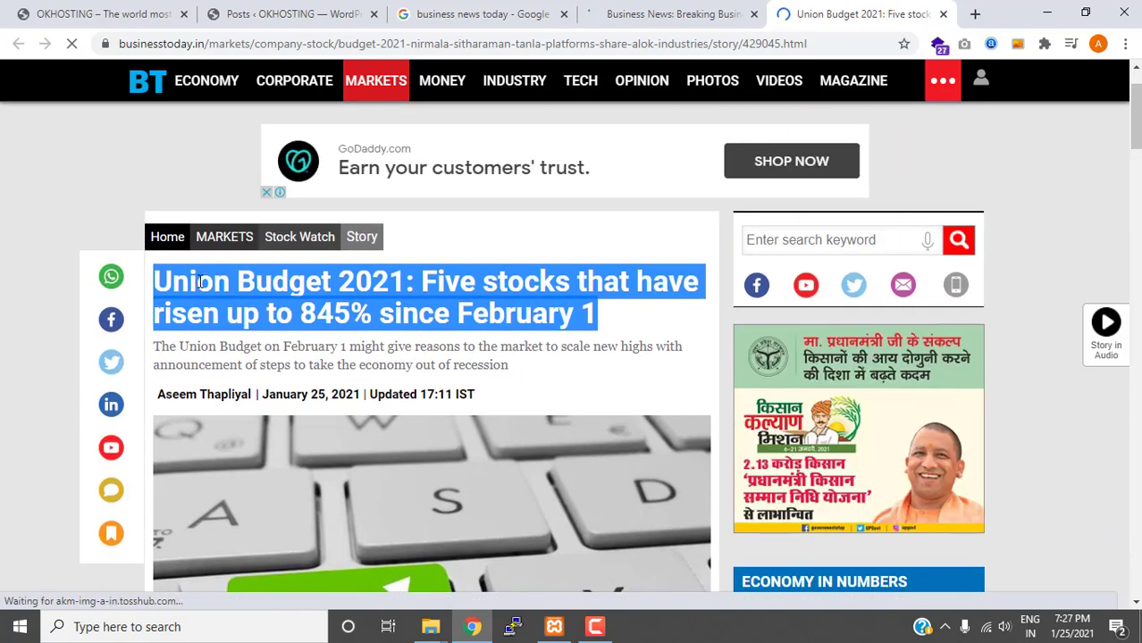
Create a new WordPress post and paste the copied Union Budget 2021 headline as its title.
click(286, 13)
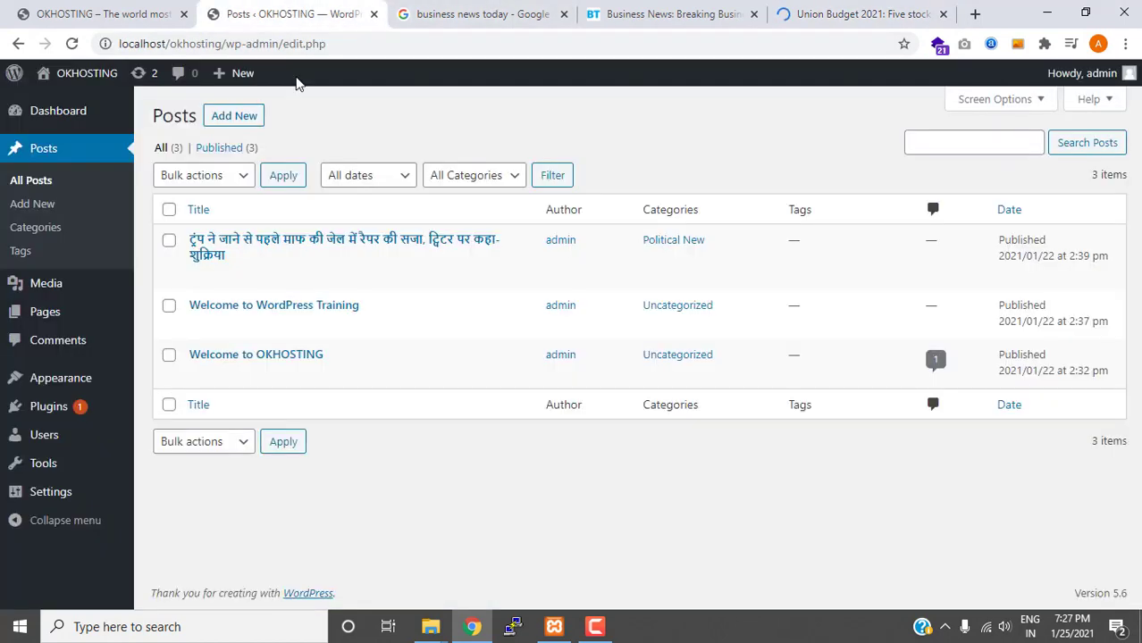
click(237, 118)
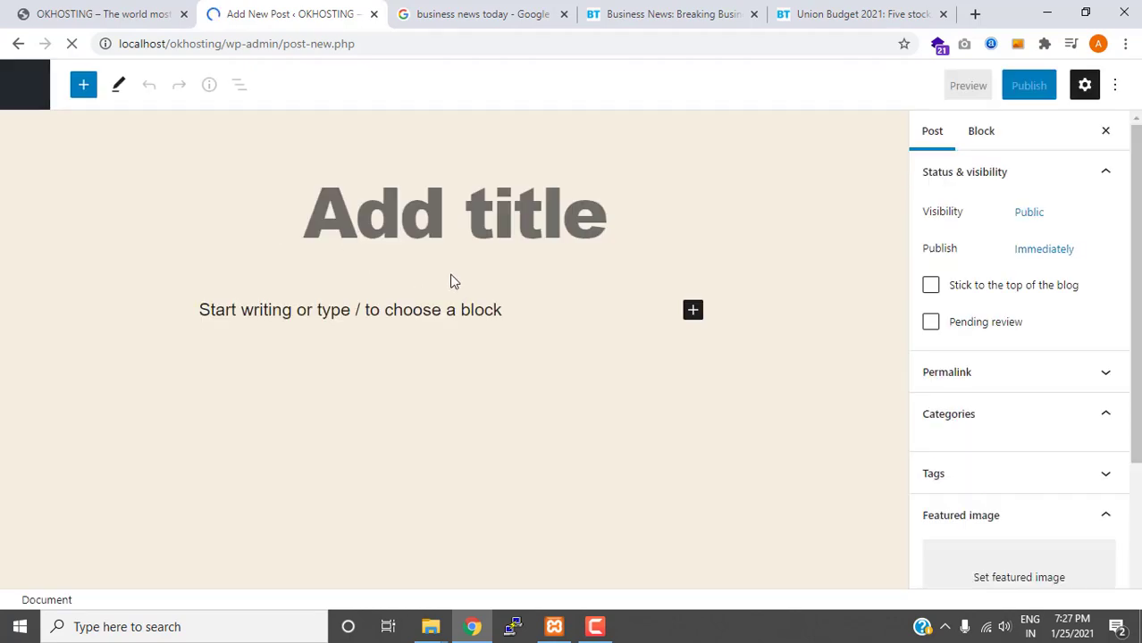
key(ctrl+v)
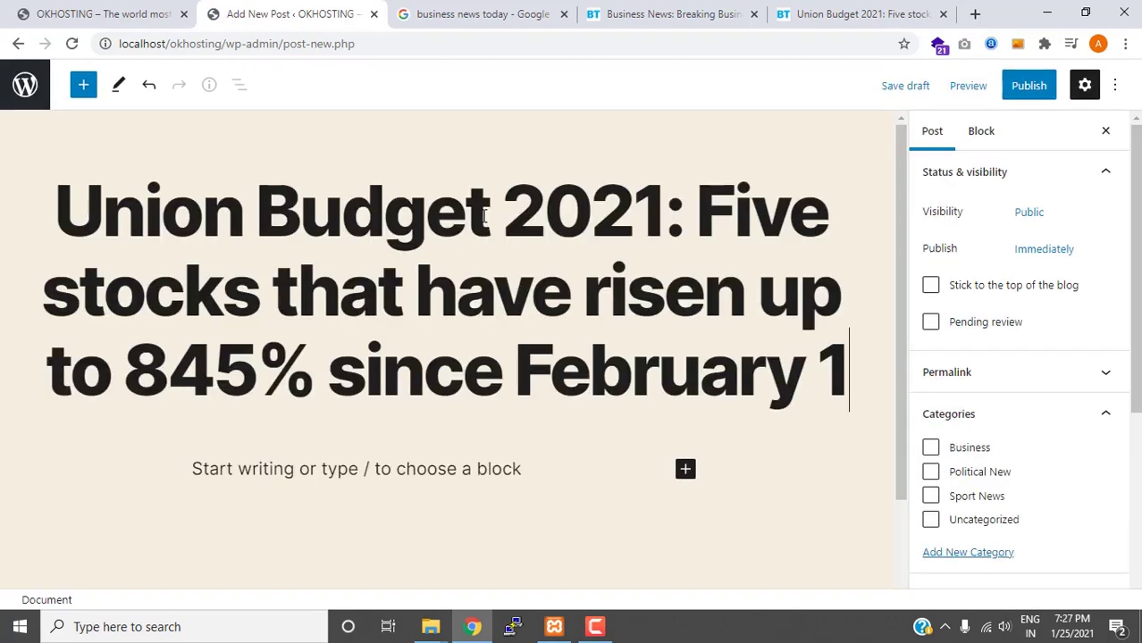
Add an empty Paragraph block below the post title.
scroll(416, 342, down, 2)
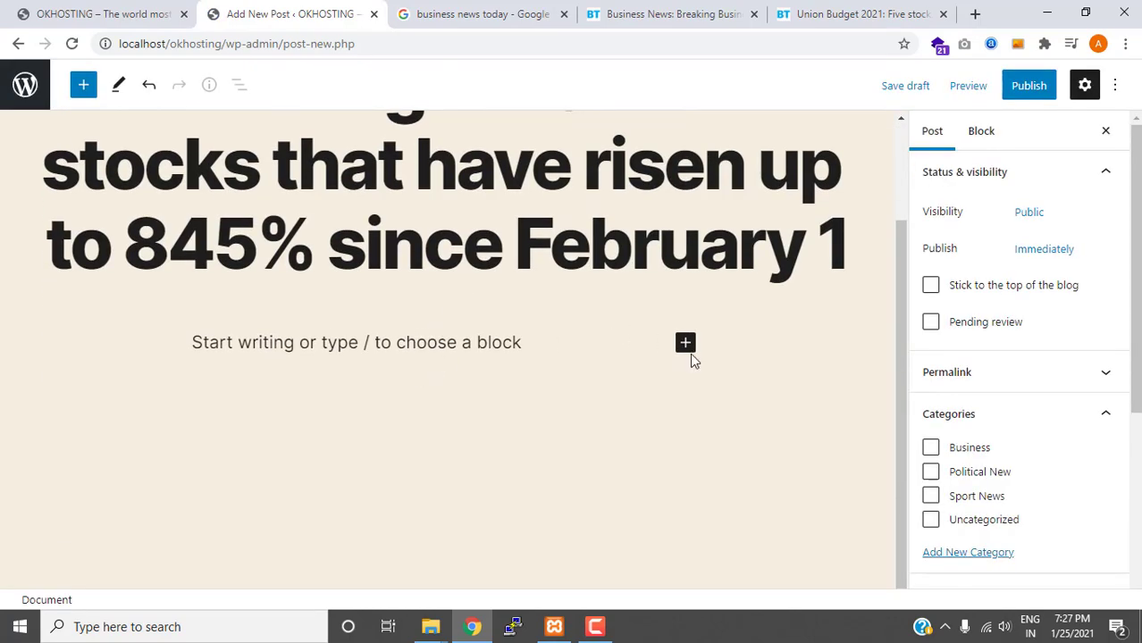
click(686, 346)
click(728, 184)
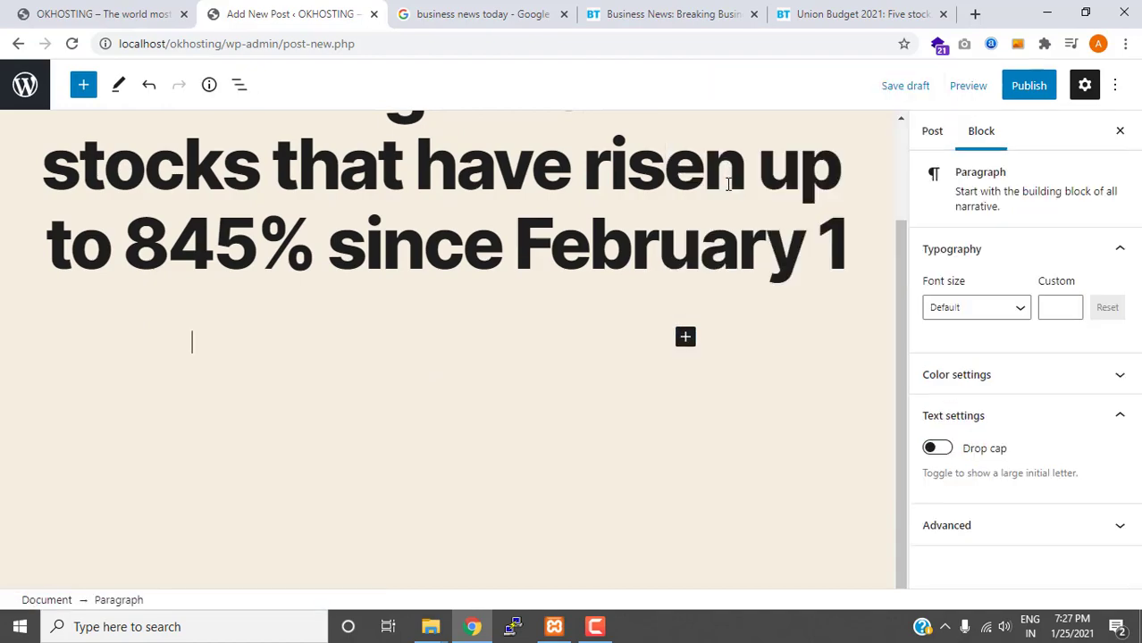
Copy the opening body paragraph of the Business Today article, from "With the Union Budget 2021" through "rally further.".
click(853, 14)
scroll(385, 354, down, 10)
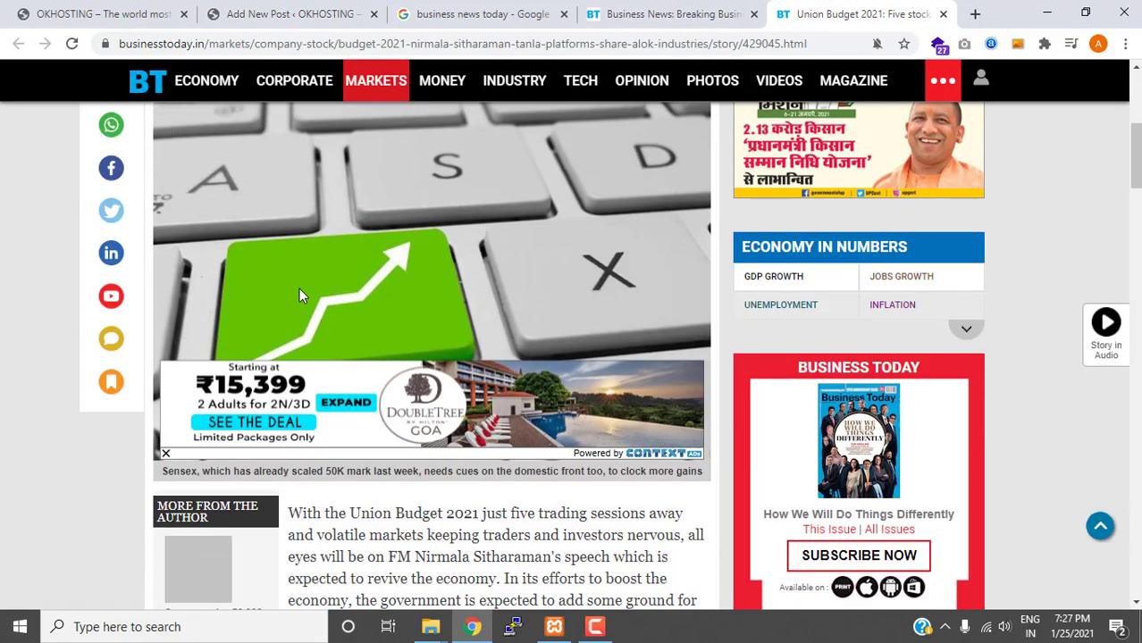
scroll(420, 304, up, 1)
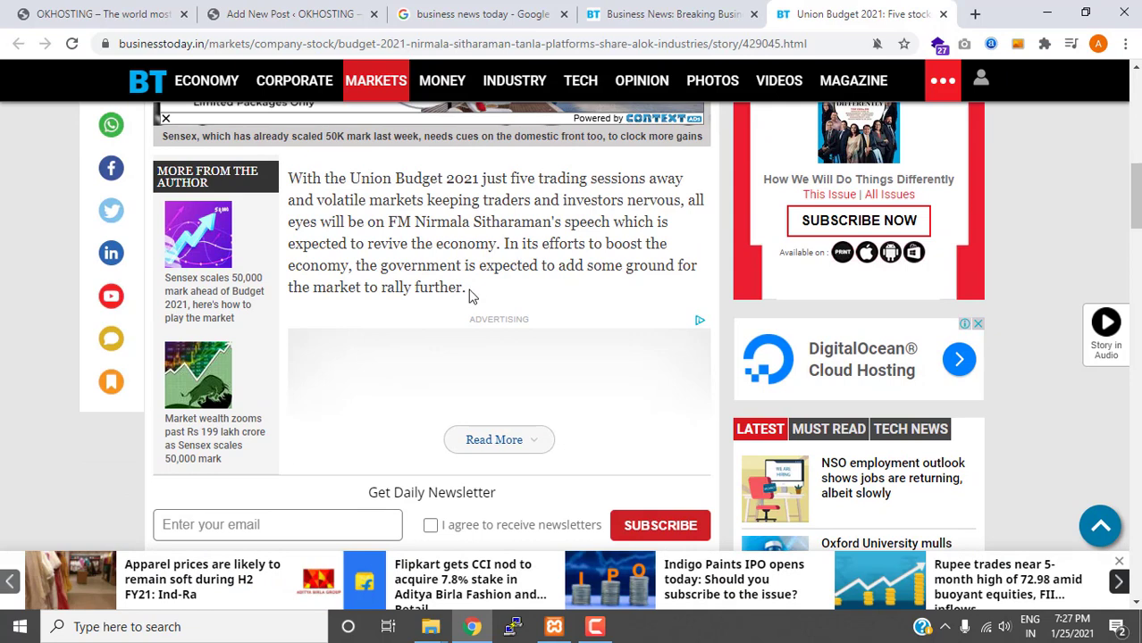
drag(468, 295, 286, 174)
scroll(413, 276, up, 2)
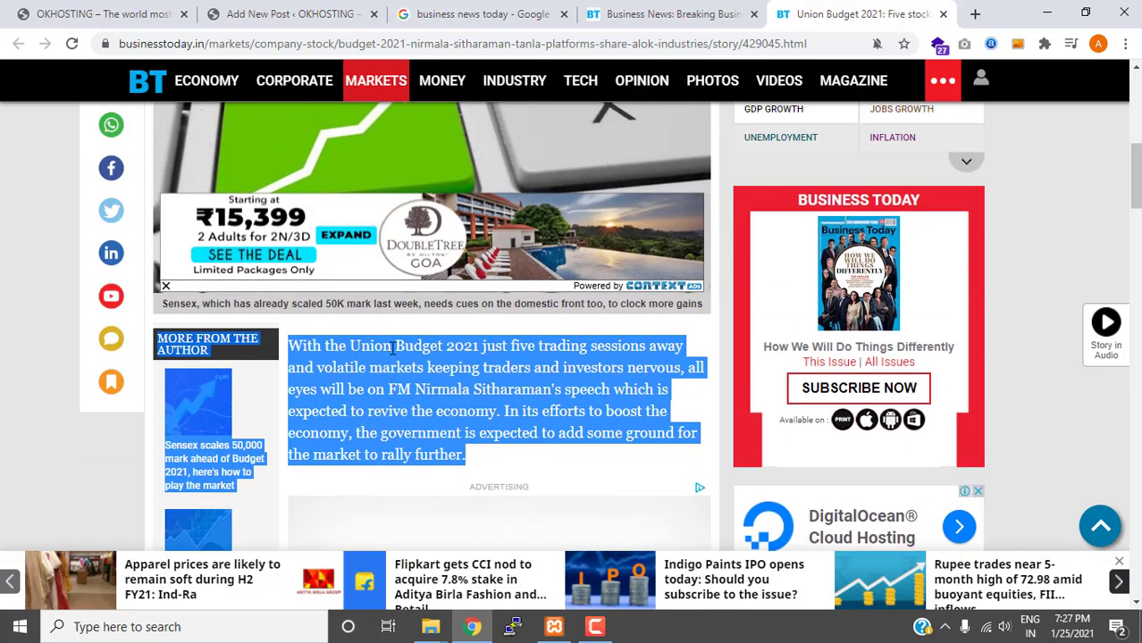
click(456, 461)
drag(466, 456, 295, 352)
key(ctrl+c)
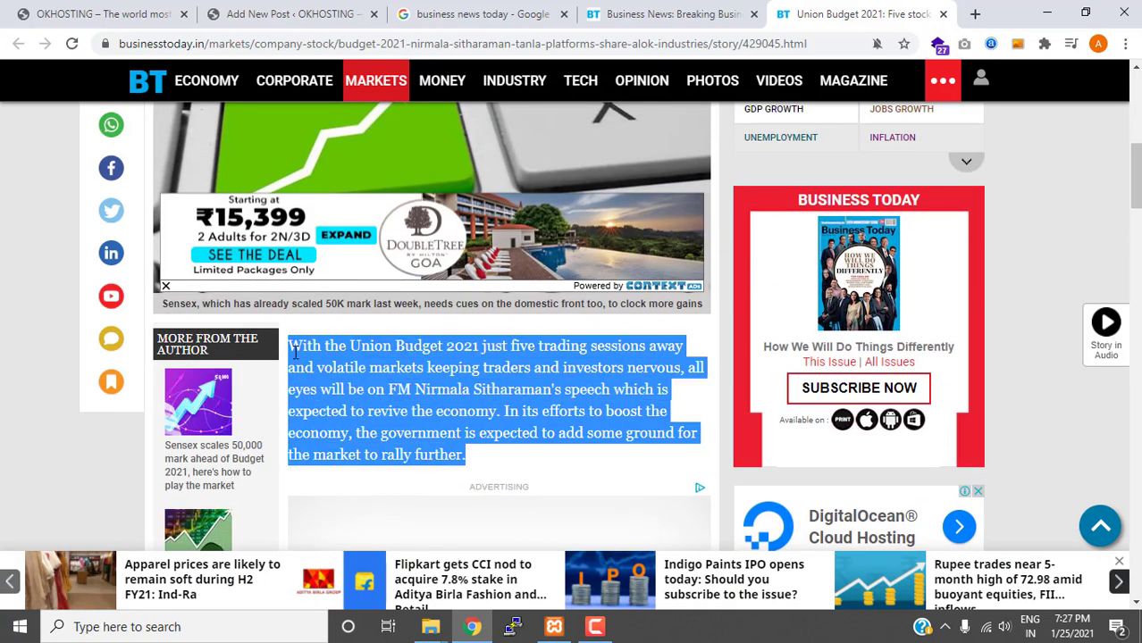
Paste the copied opening paragraph into the empty Paragraph block of the new WordPress post.
click(519, 16)
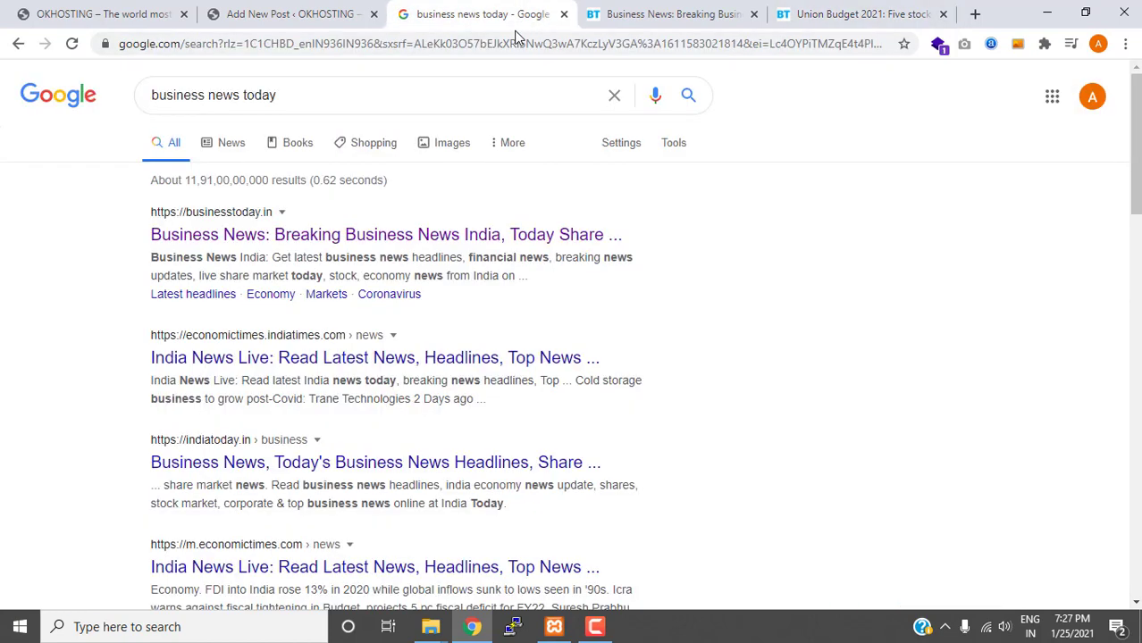
click(617, 16)
click(283, 14)
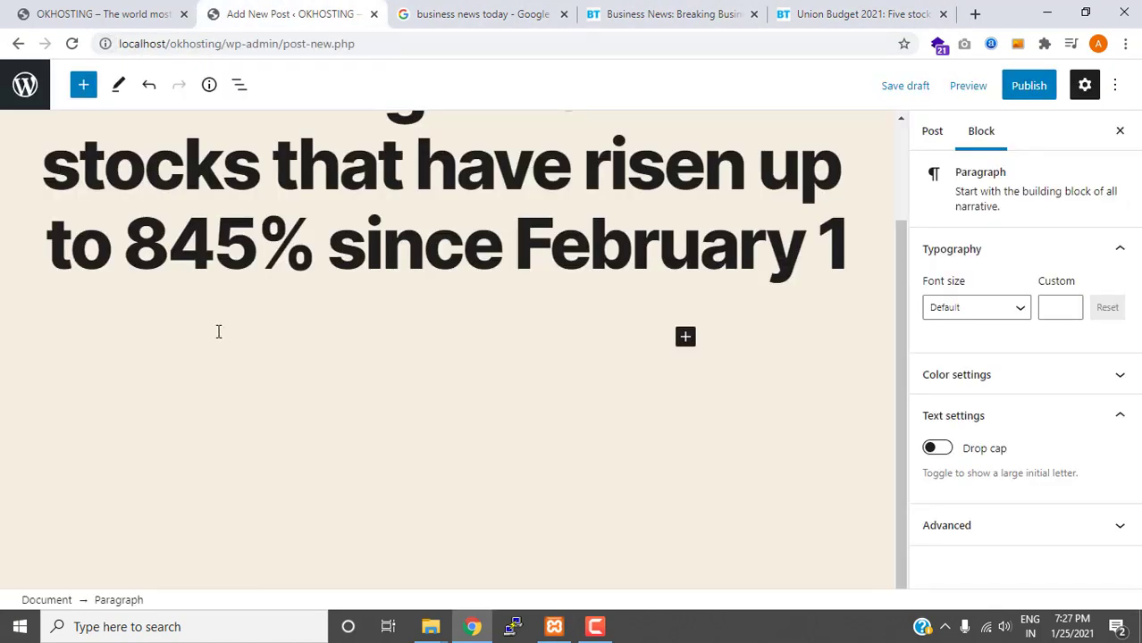
key(ctrl+v)
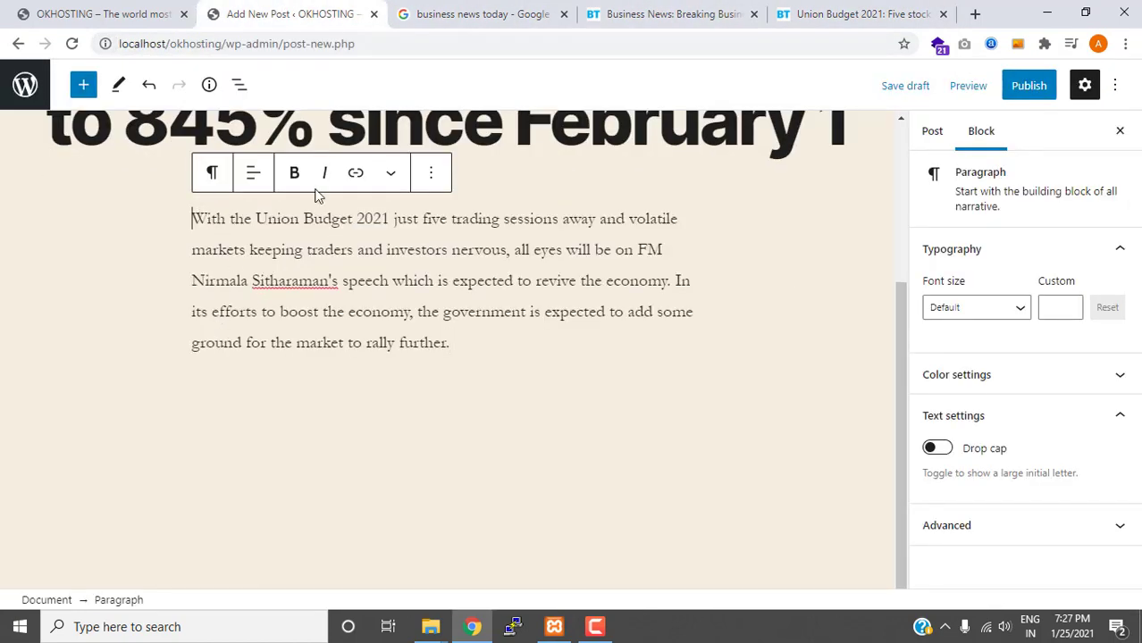
Copy the article's summary under its headline and paste it into the post as a separate paragraph above the existing body text.
click(856, 13)
scroll(373, 344, up, 5)
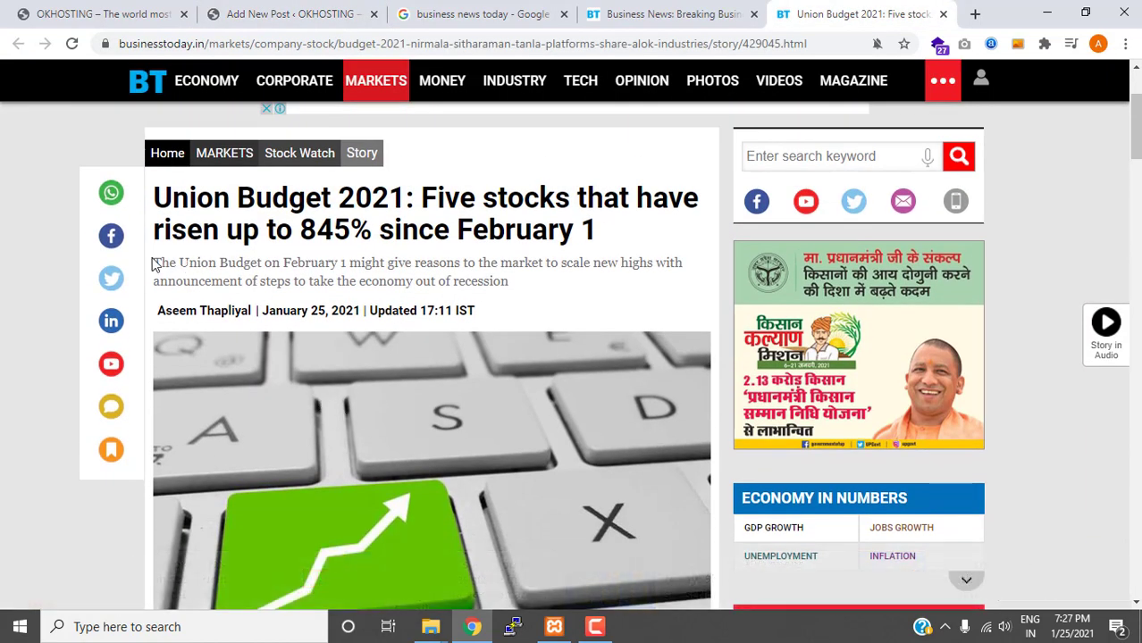
drag(188, 281, 521, 282)
key(ctrl+c)
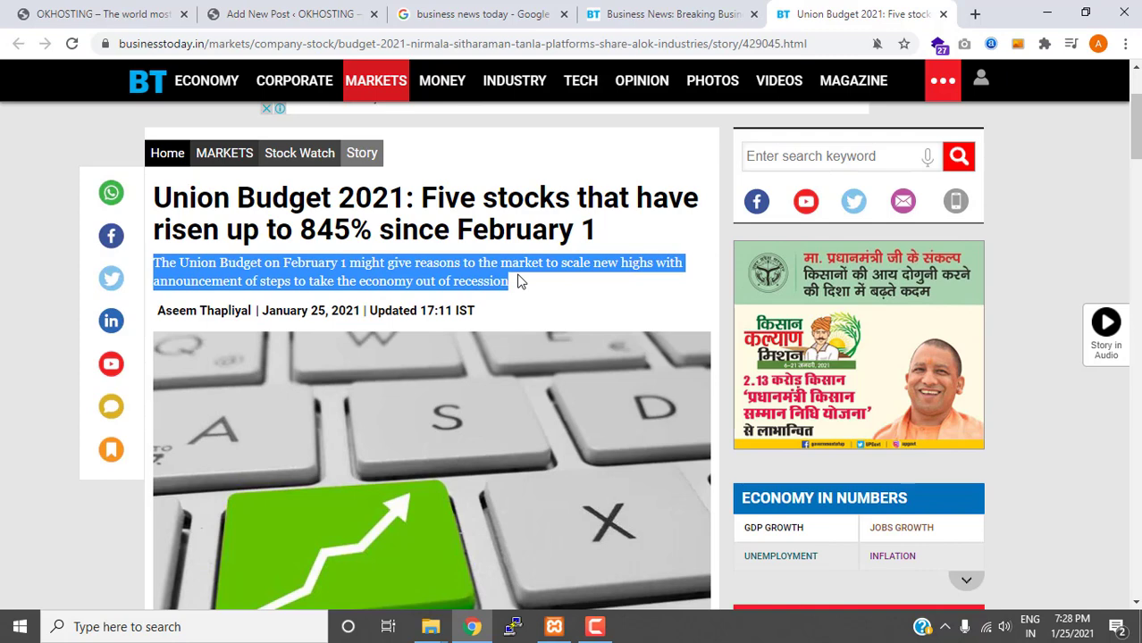
click(308, 23)
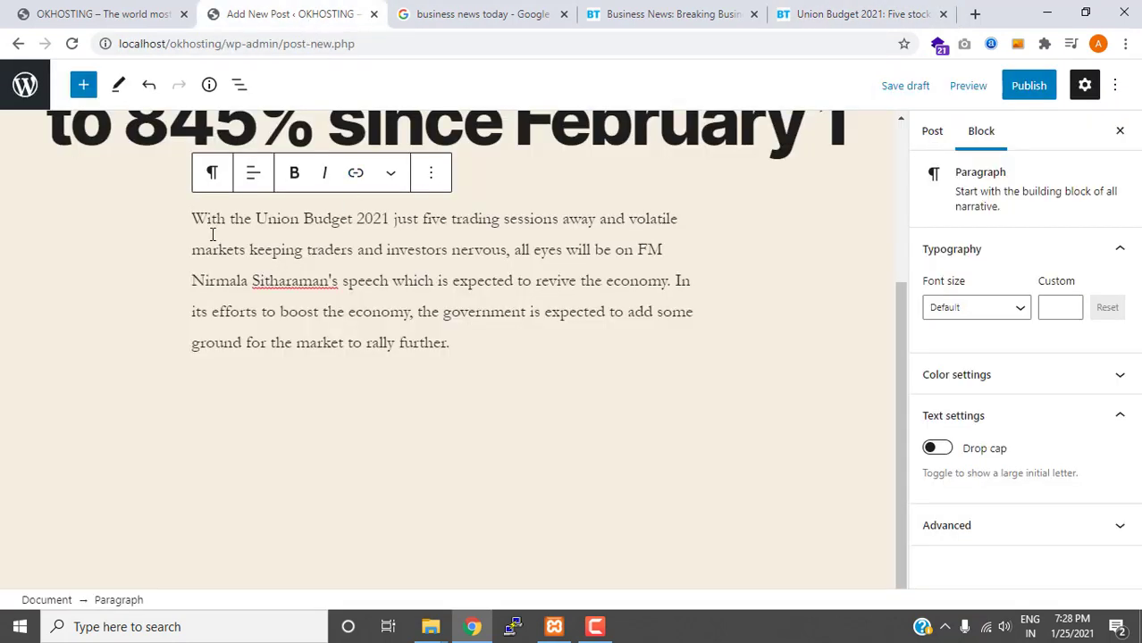
key(ctrl+v)
key(Return)
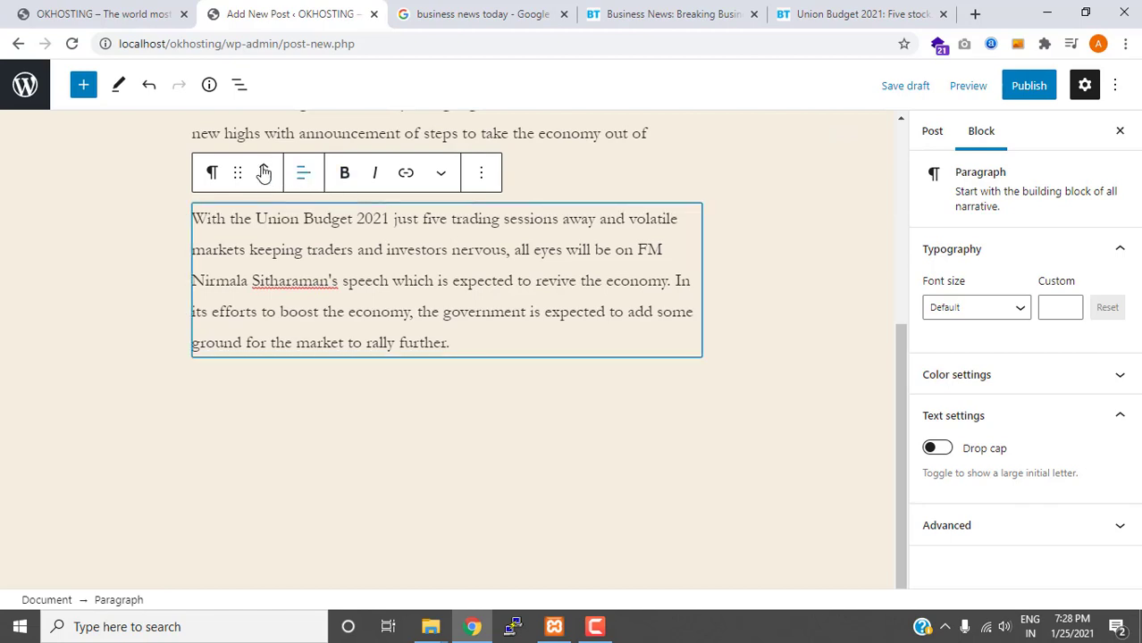
click(479, 175)
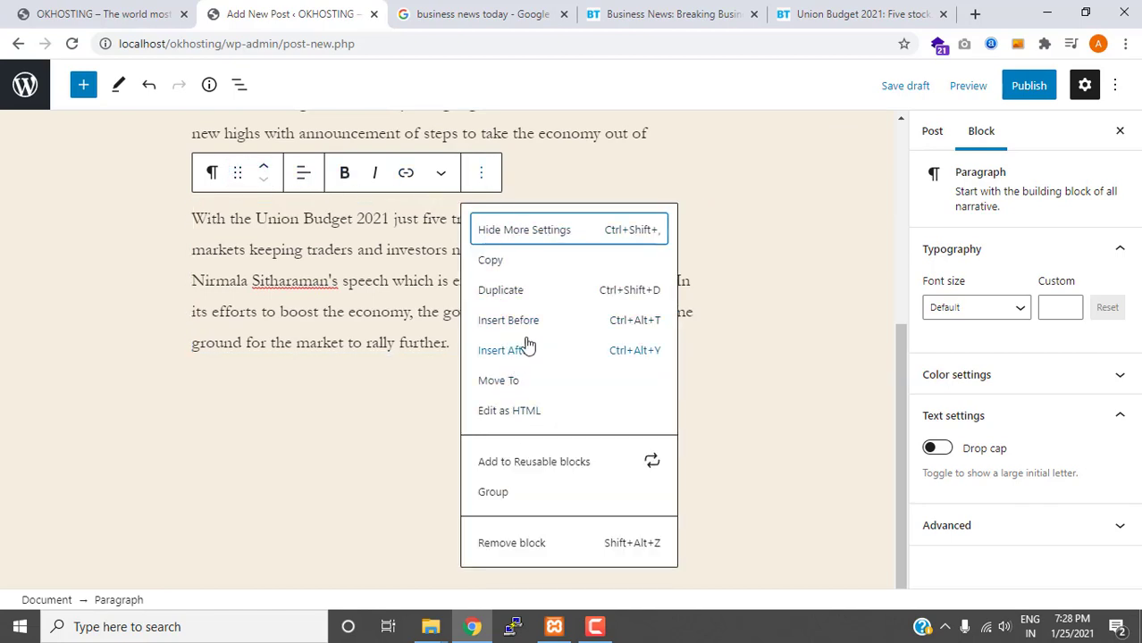
click(440, 175)
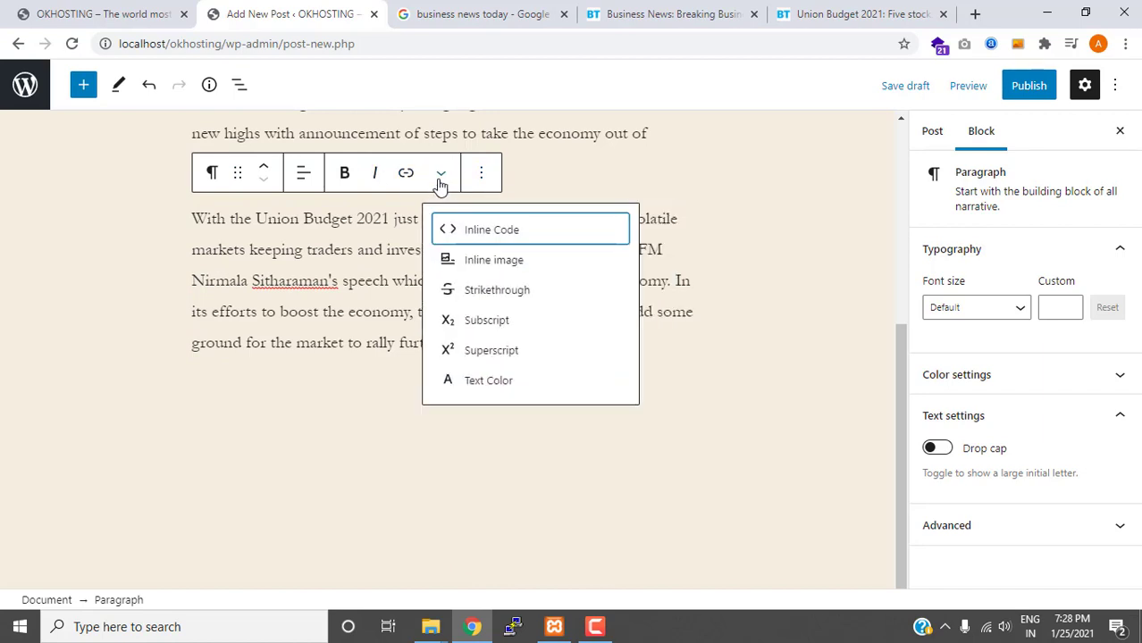
click(491, 264)
click(82, 148)
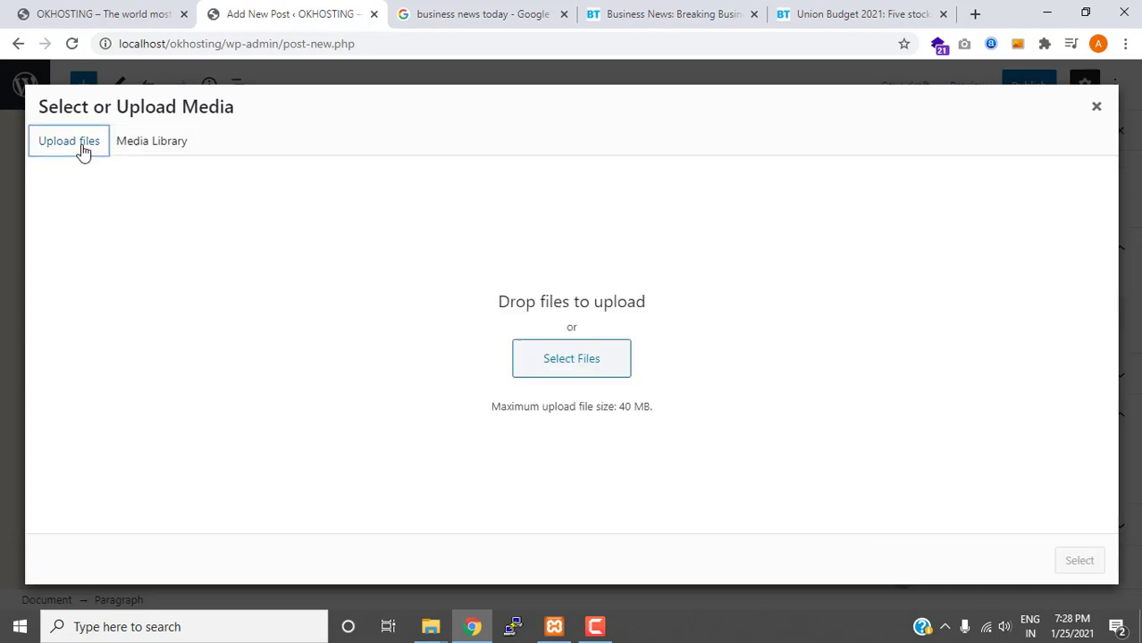
click(805, 11)
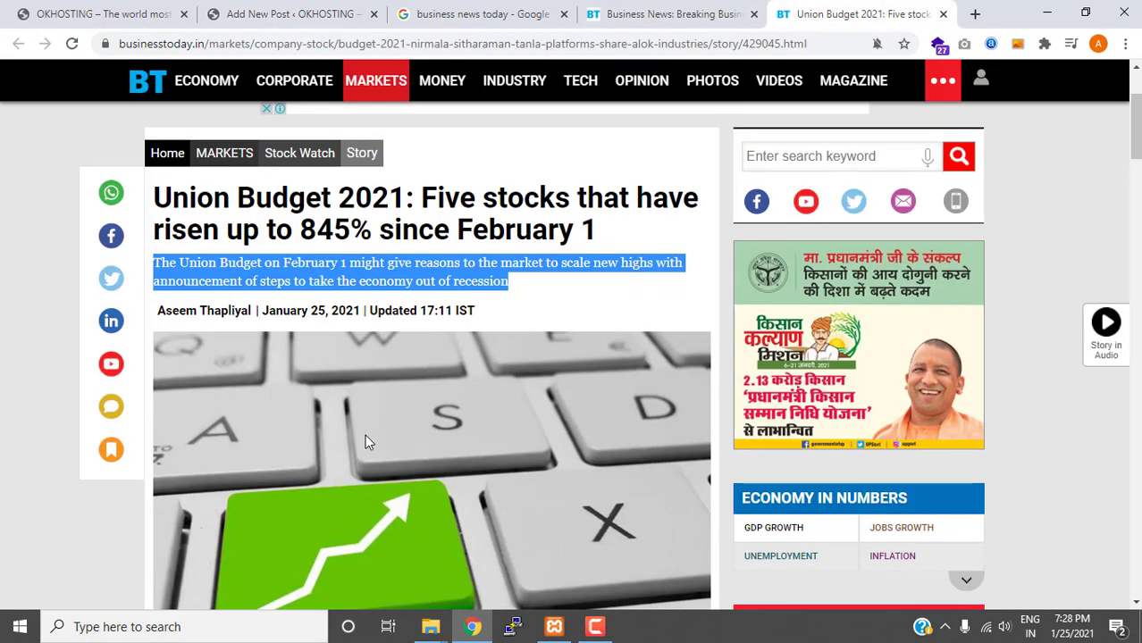
scroll(365, 434, down, 3)
right_click(399, 239)
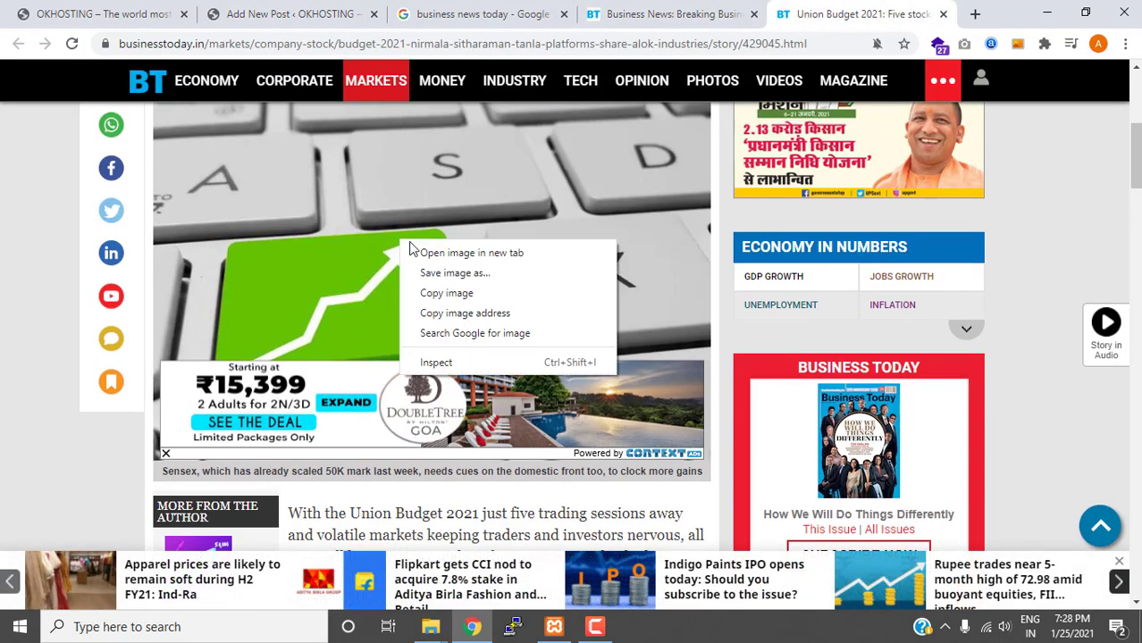
click(447, 273)
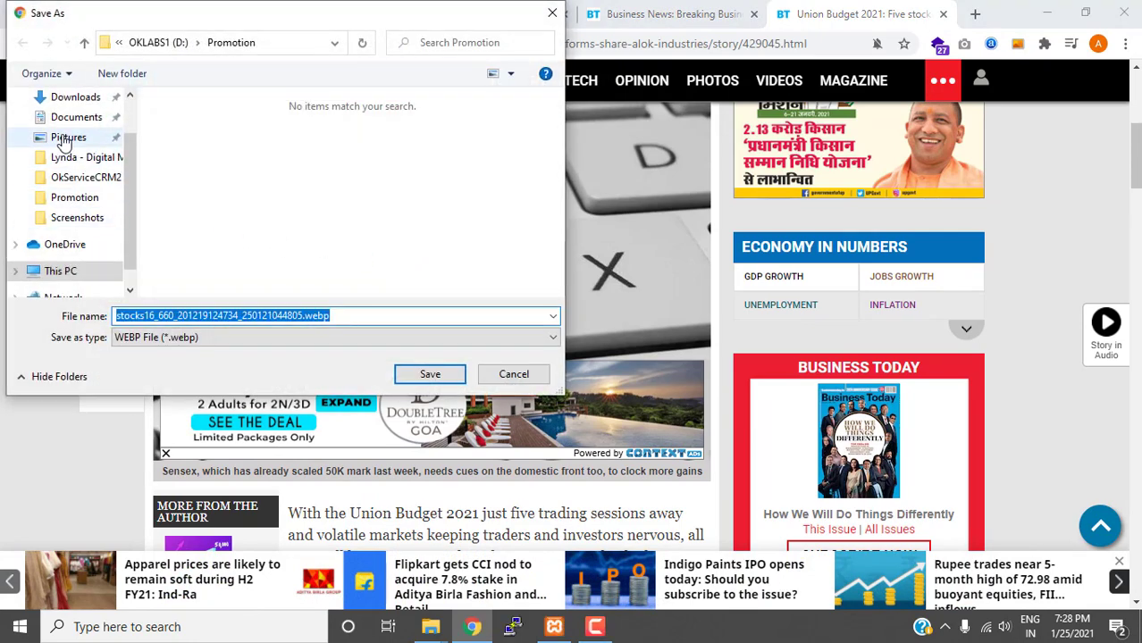
scroll(65, 139, up, 1)
click(70, 134)
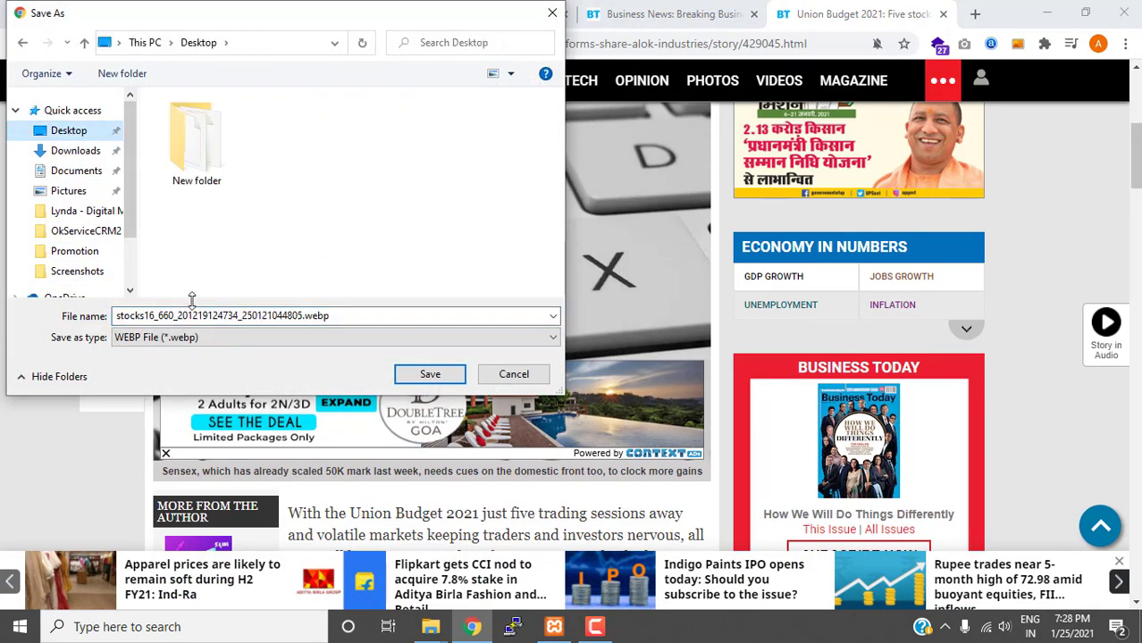
click(427, 376)
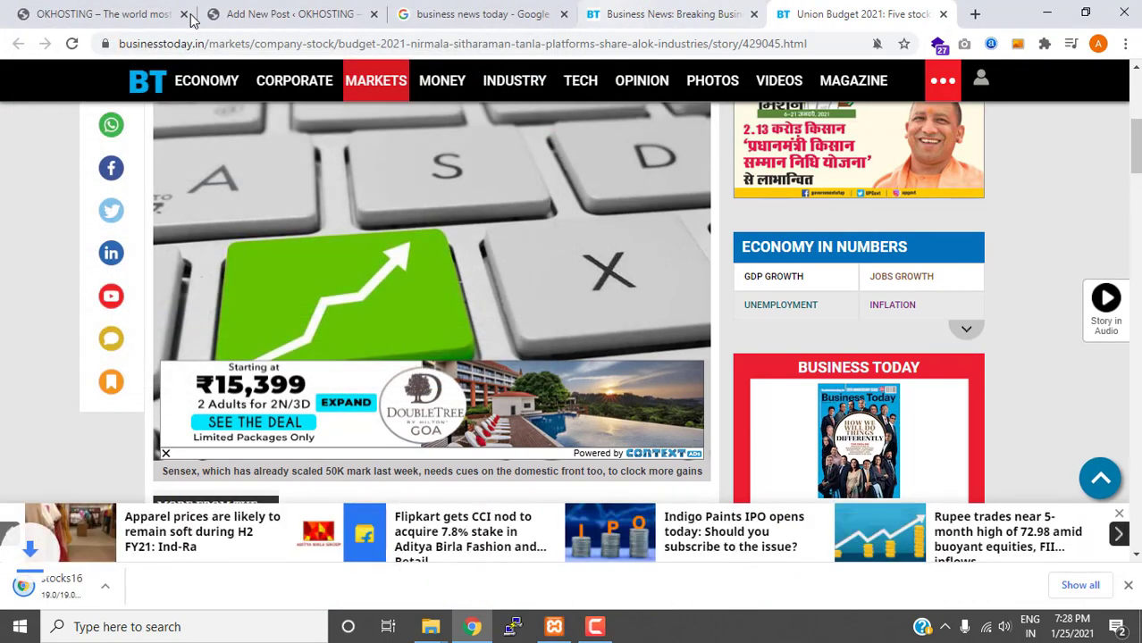
Return to the WordPress post, dismiss the media upload dialog, and review the title and both body paragraphs.
click(250, 9)
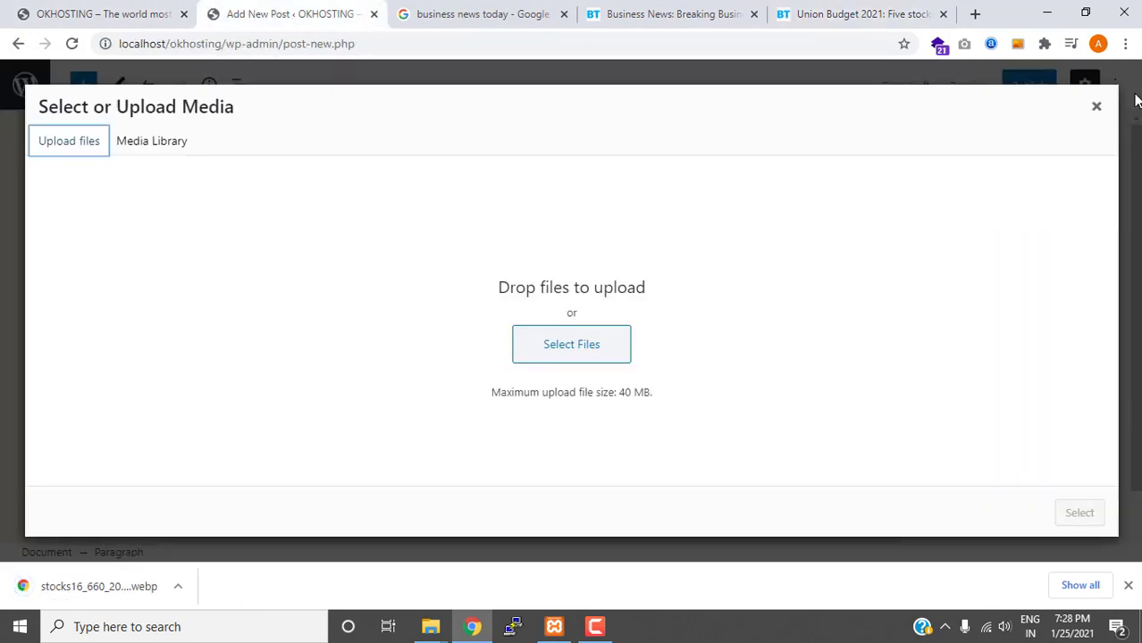
click(1097, 109)
scroll(563, 260, up, 4)
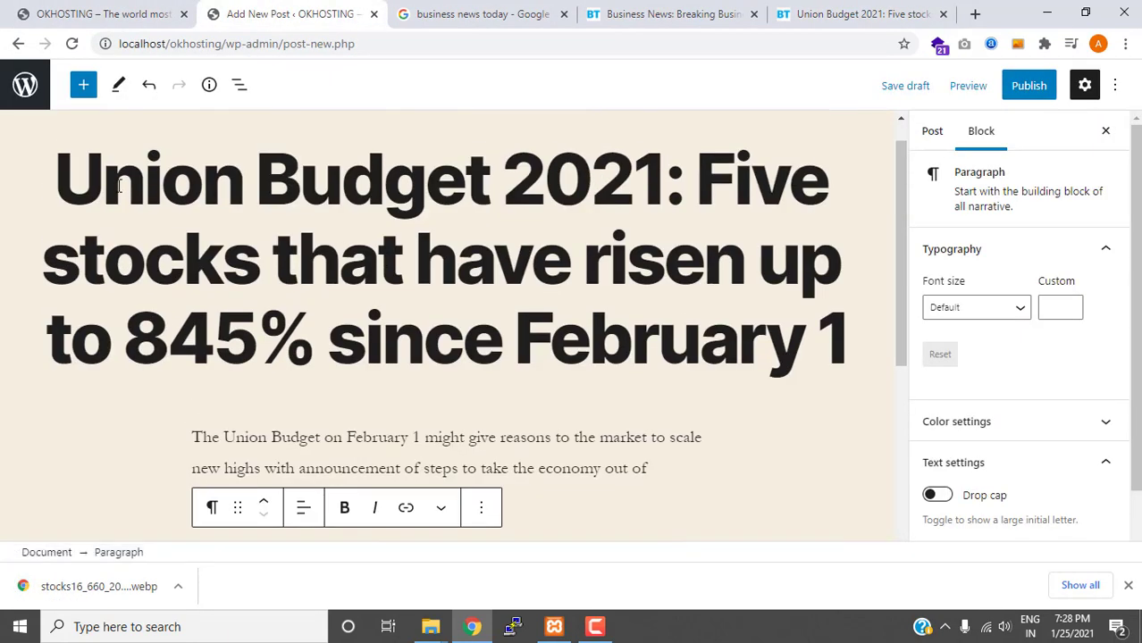
drag(71, 167, 854, 344)
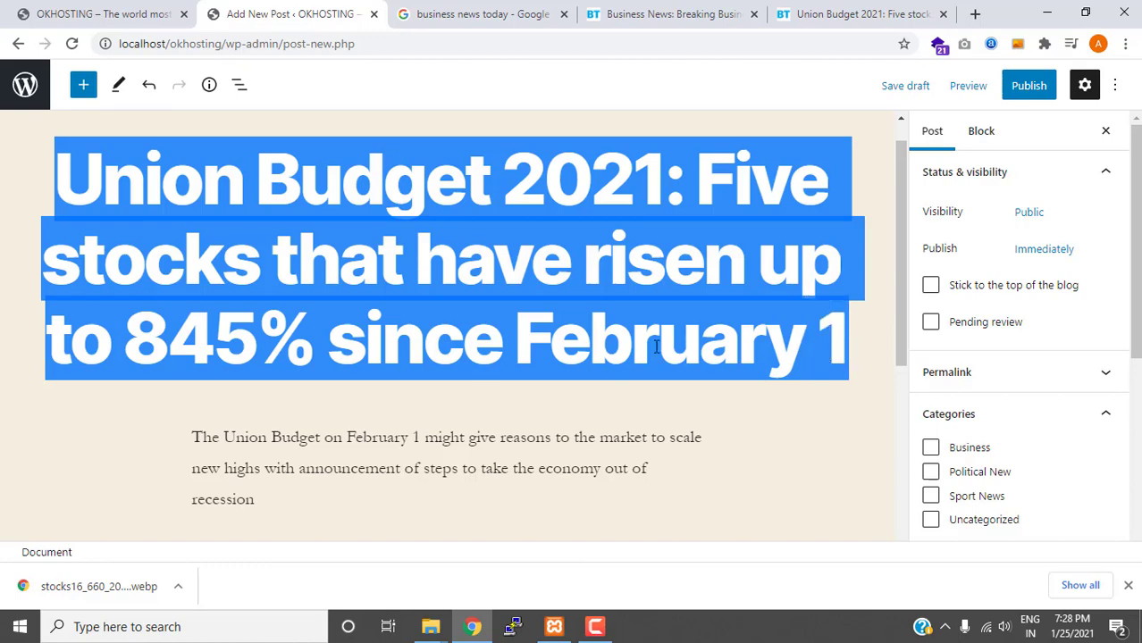
scroll(172, 310, down, 2)
drag(198, 265, 446, 510)
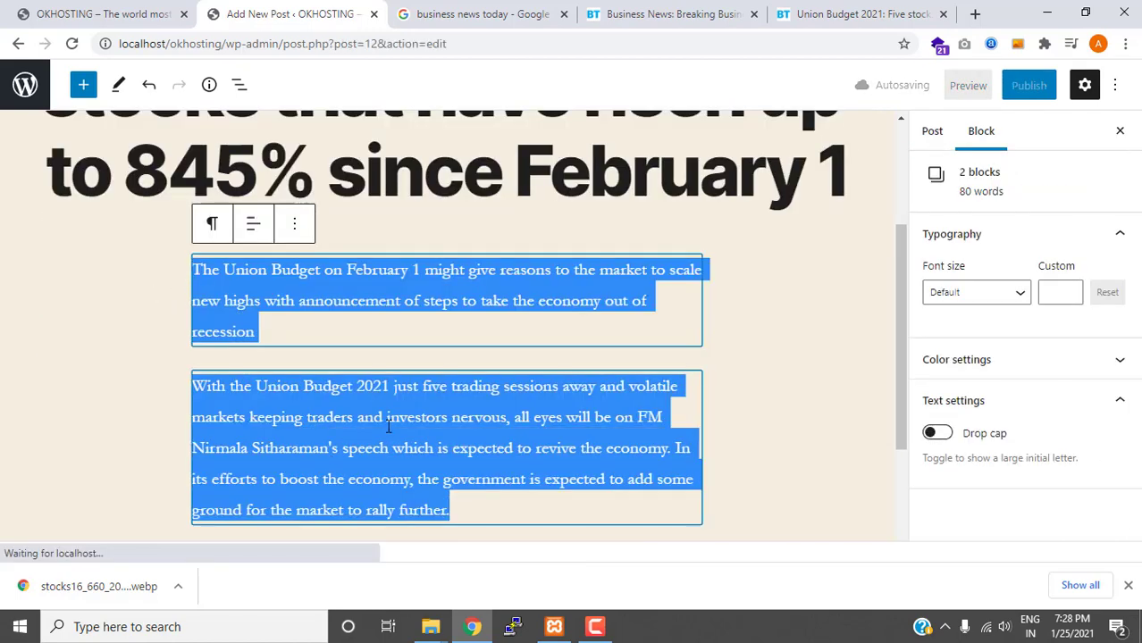
click(386, 418)
Review the source article's layout, checking its summary, image and opening body paragraph against the post.
click(715, 14)
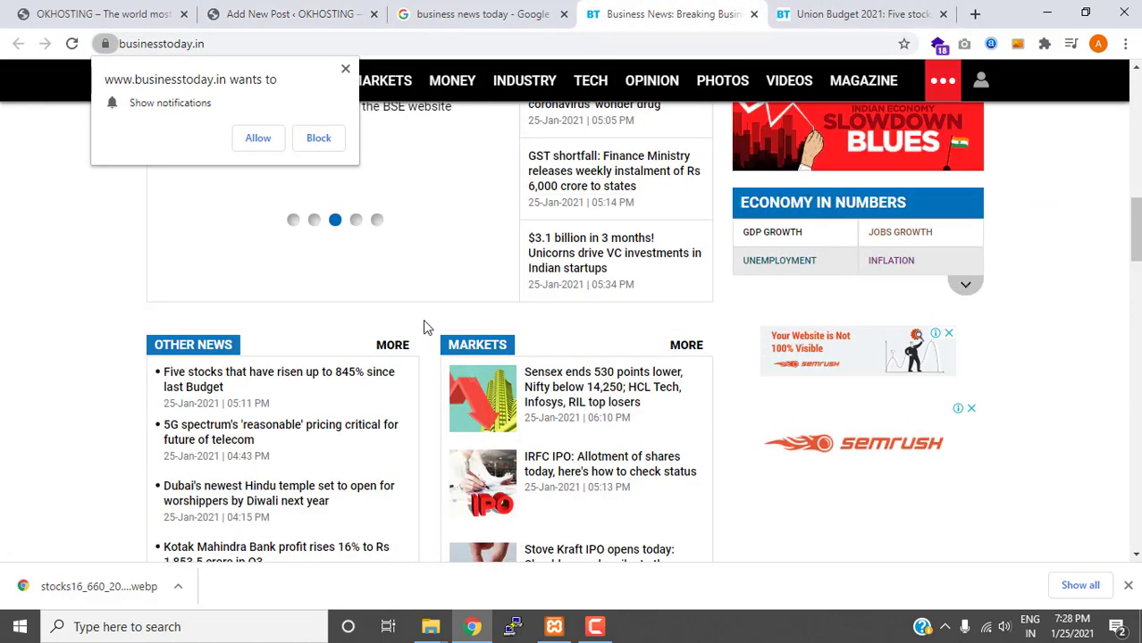
click(782, 19)
scroll(322, 420, up, 2)
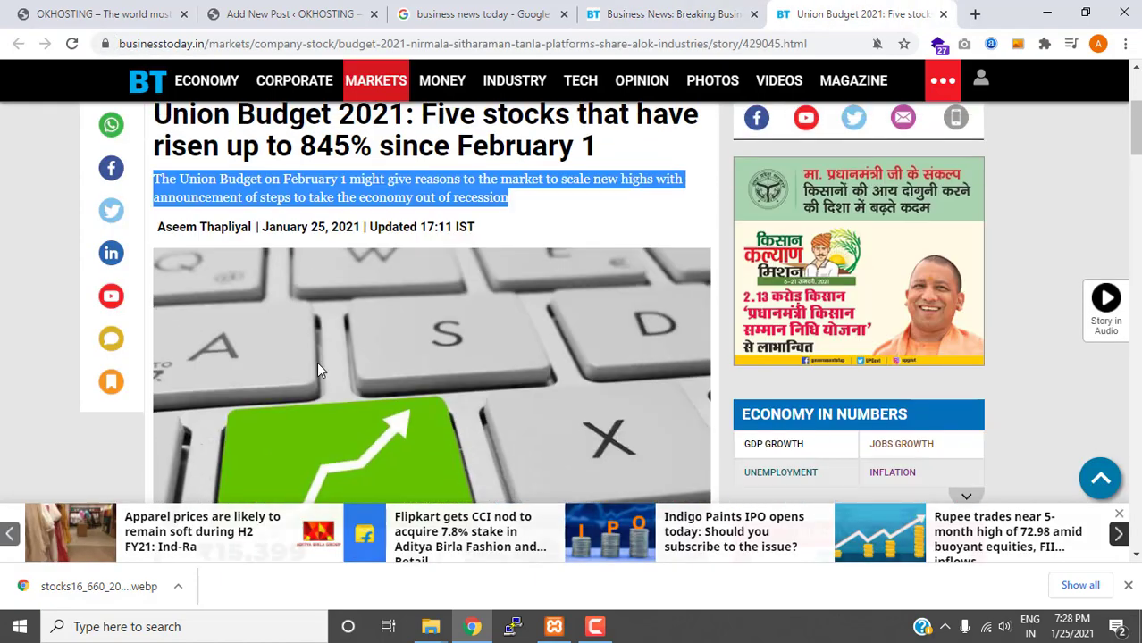
drag(180, 177, 543, 197)
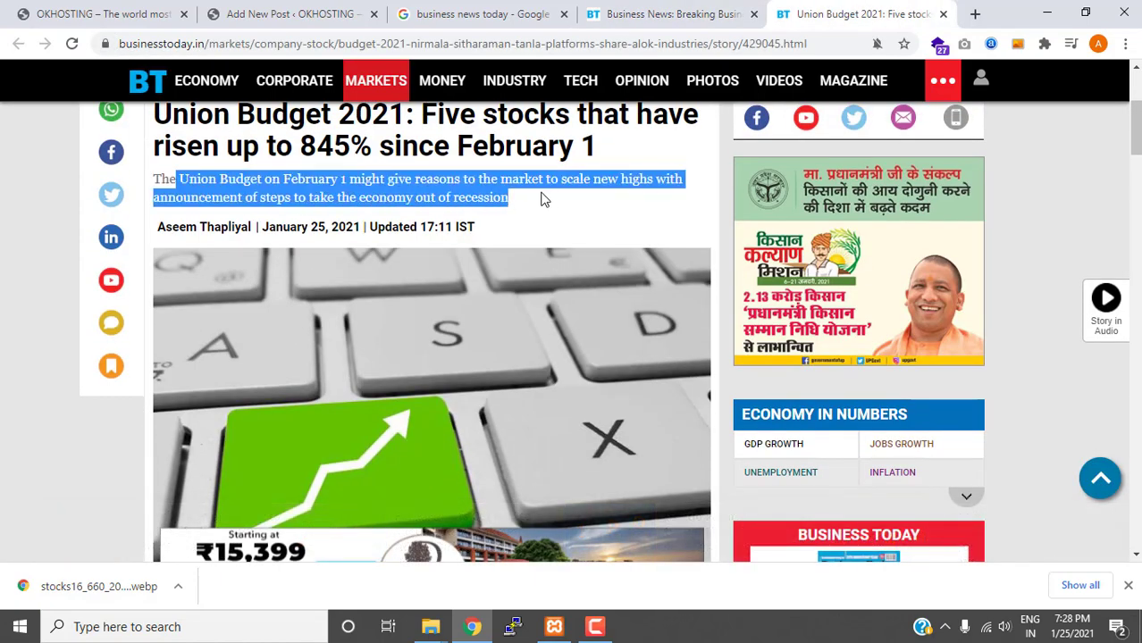
scroll(536, 201, down, 2)
scroll(454, 229, down, 2)
scroll(454, 256, down, 2)
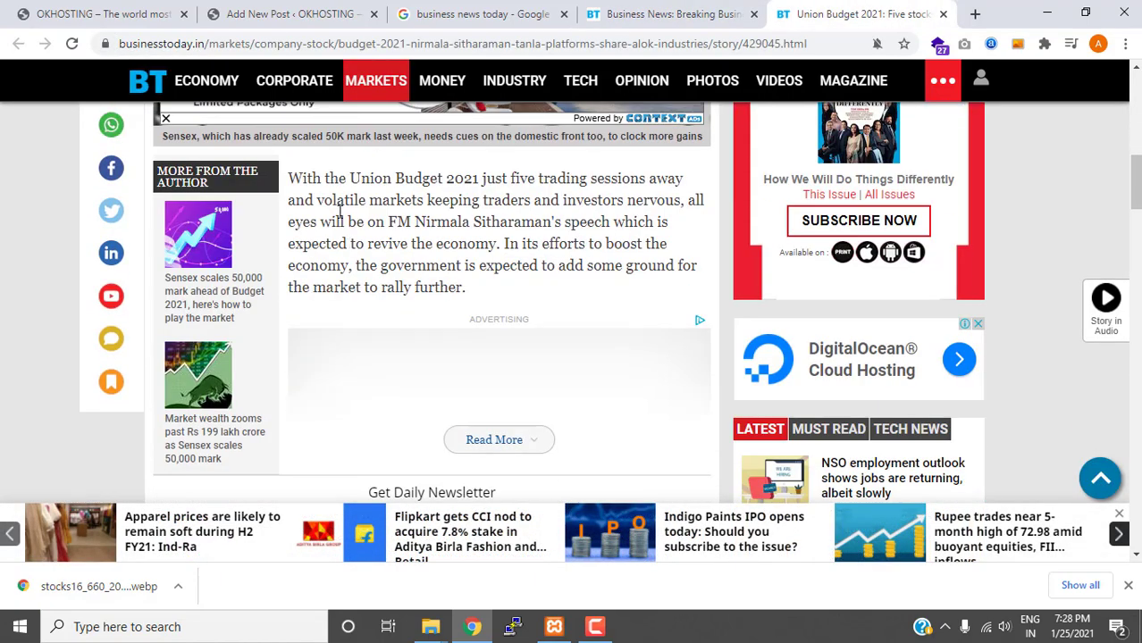
drag(292, 172, 469, 297)
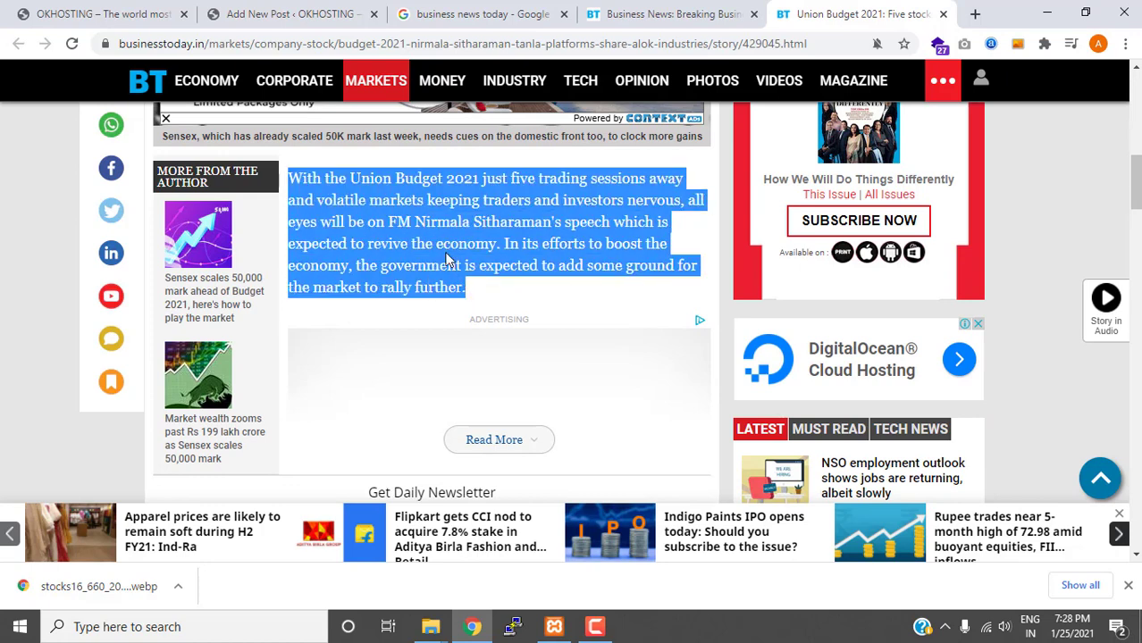
Insert an empty paragraph block between the summary and the "With the Union Budget 2021" paragraph in the WordPress post.
click(288, 11)
click(196, 261)
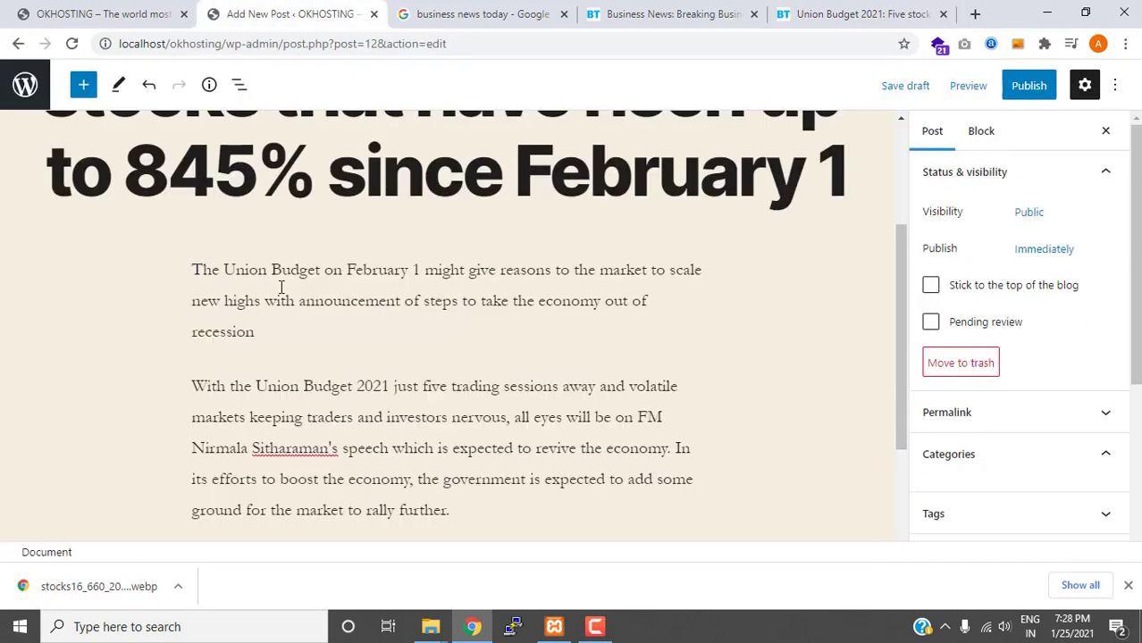
click(652, 297)
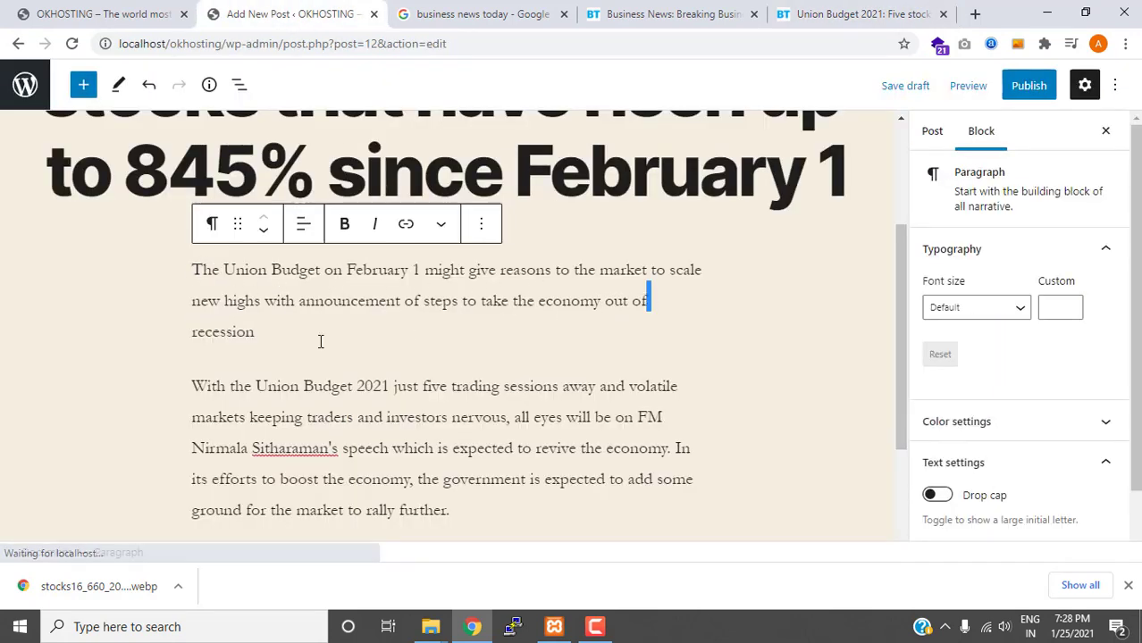
click(192, 386)
click(193, 387)
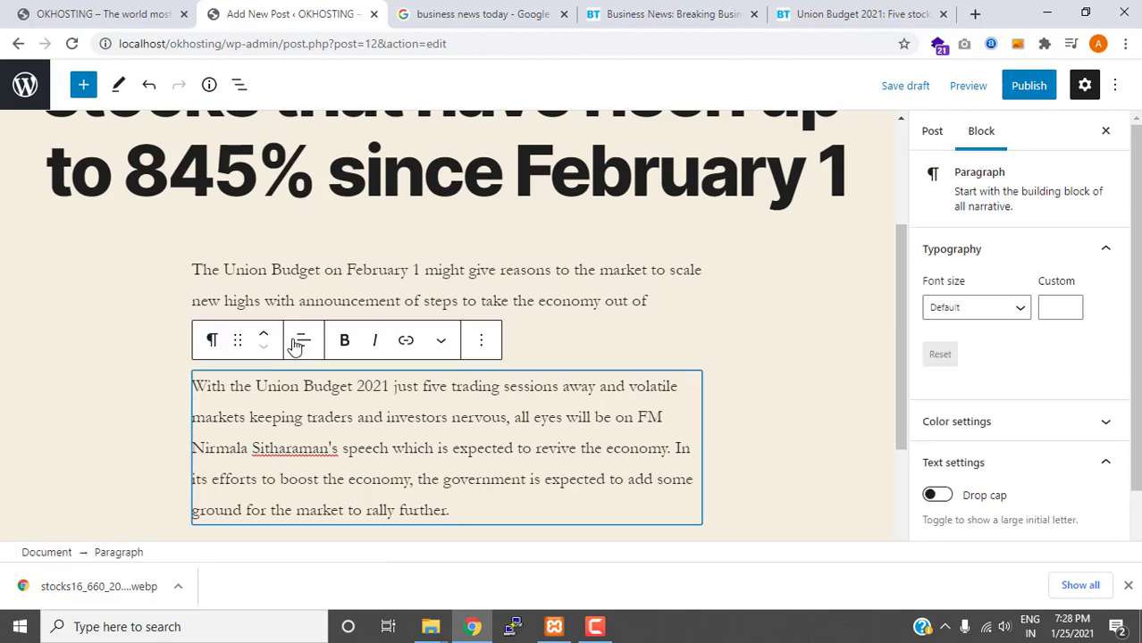
click(301, 301)
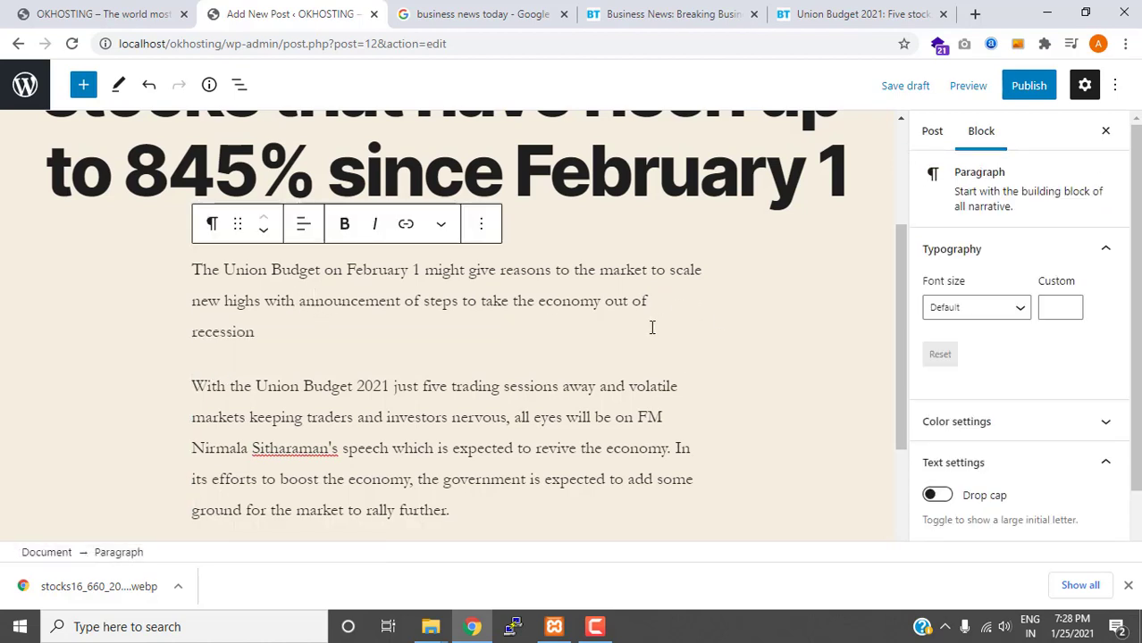
key(Return)
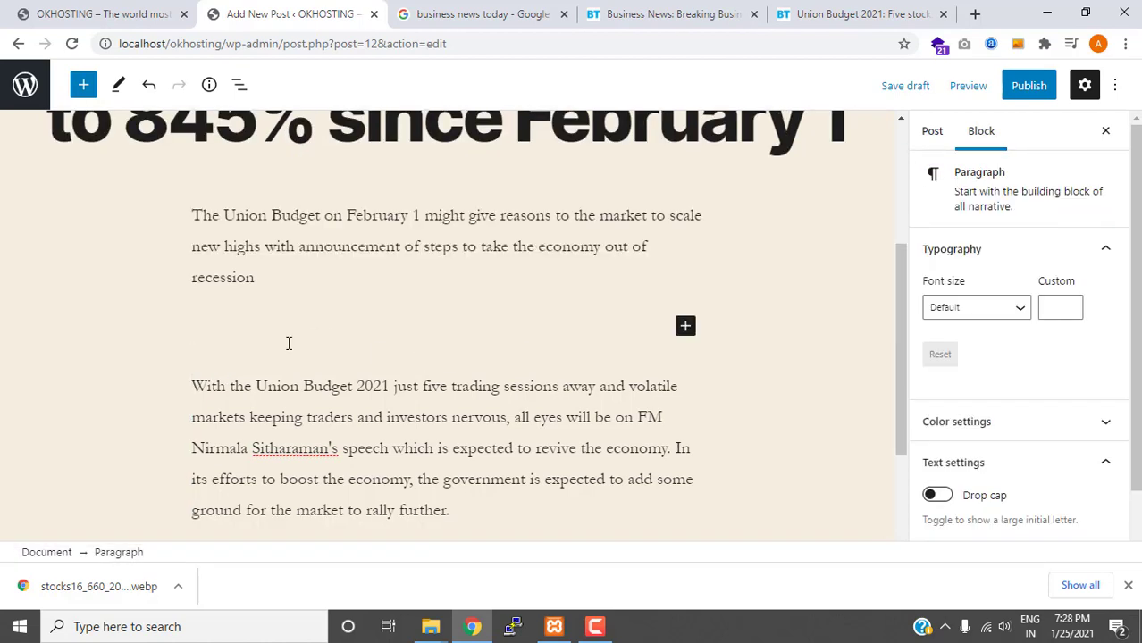
click(685, 329)
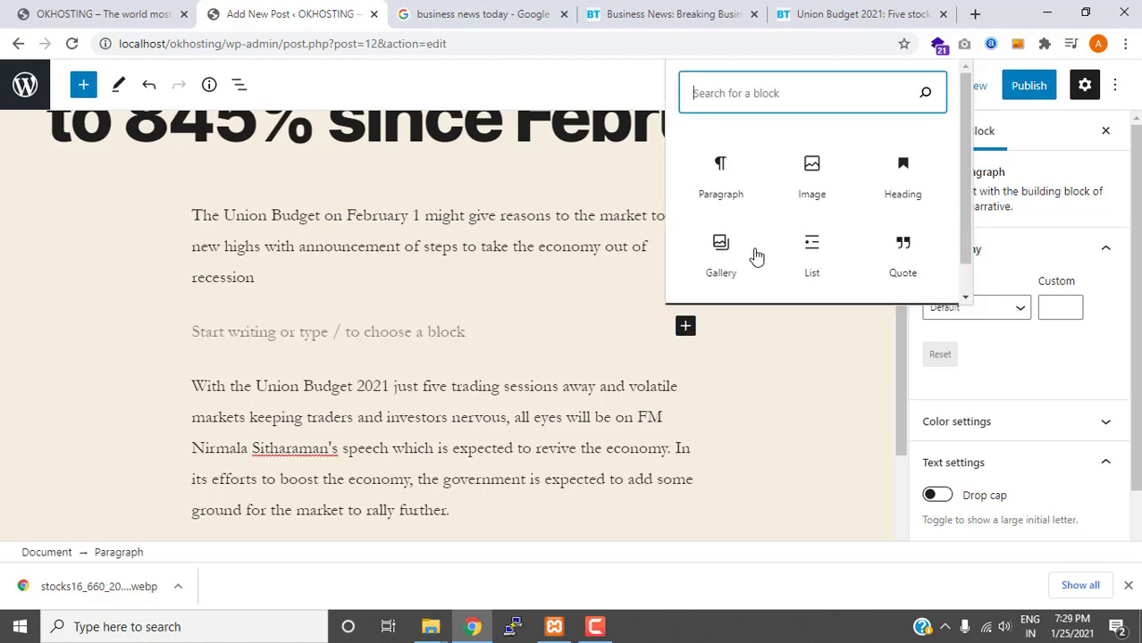
click(795, 194)
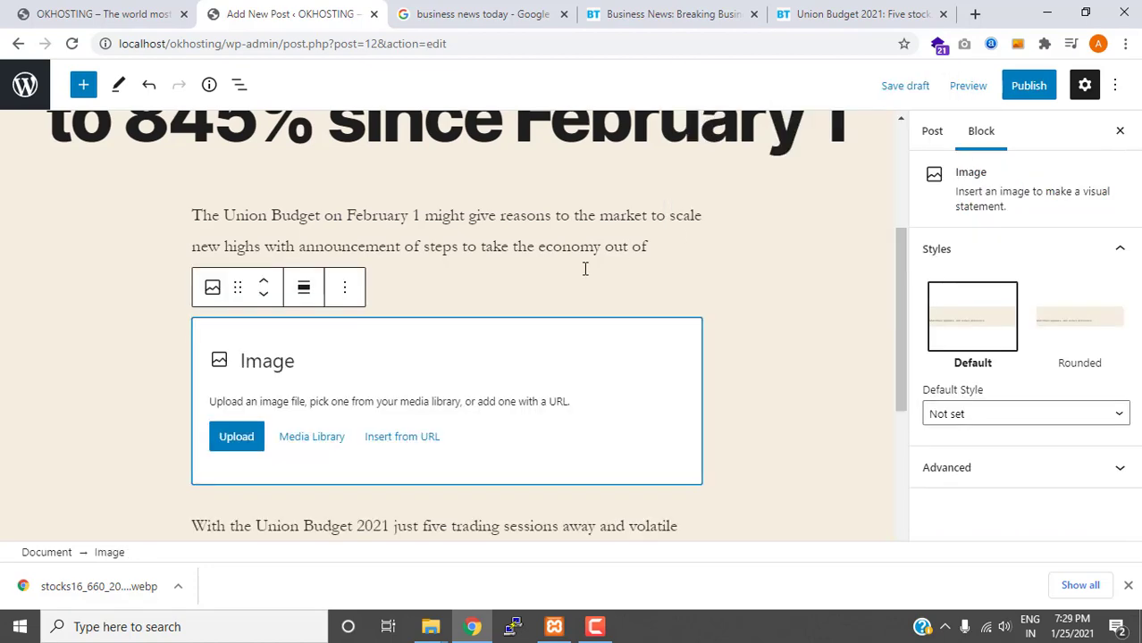
click(250, 438)
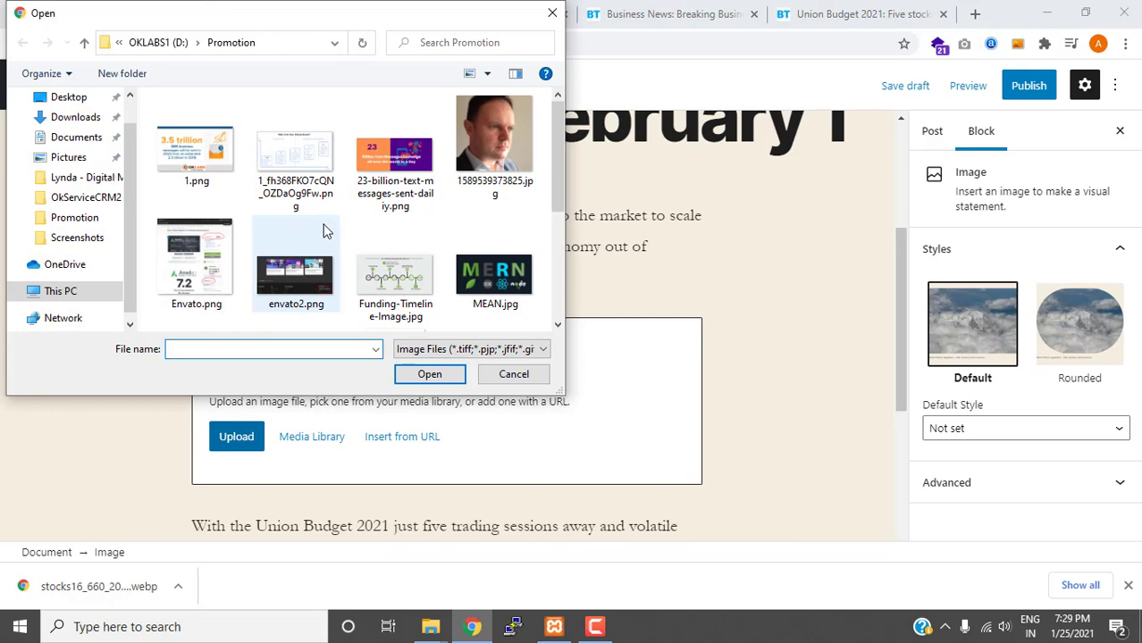
click(78, 98)
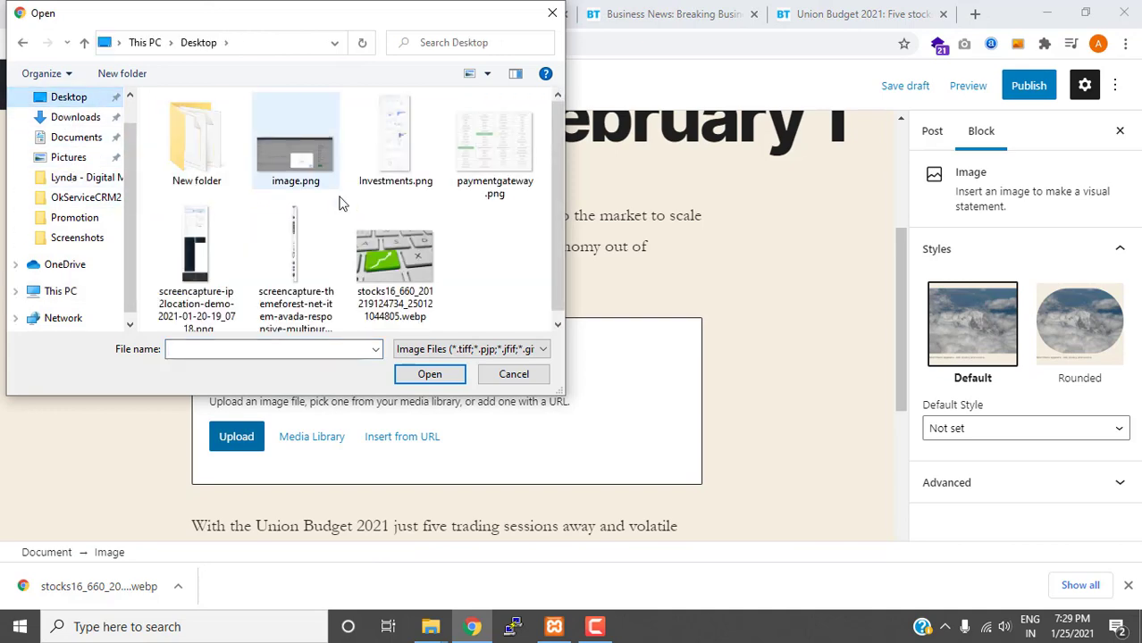
double_click(421, 234)
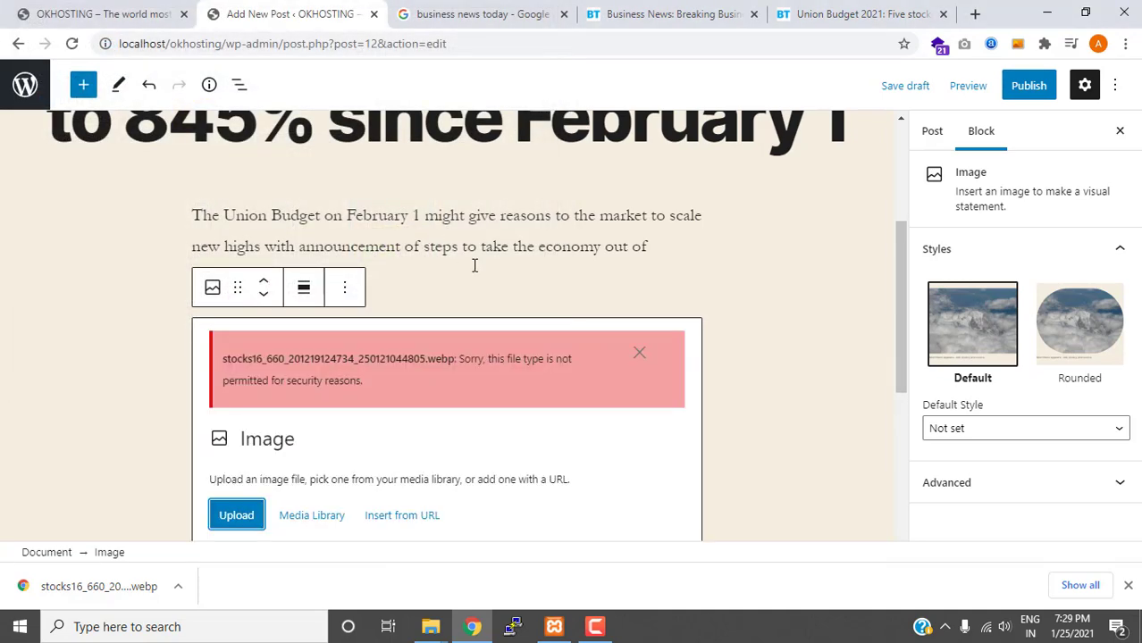
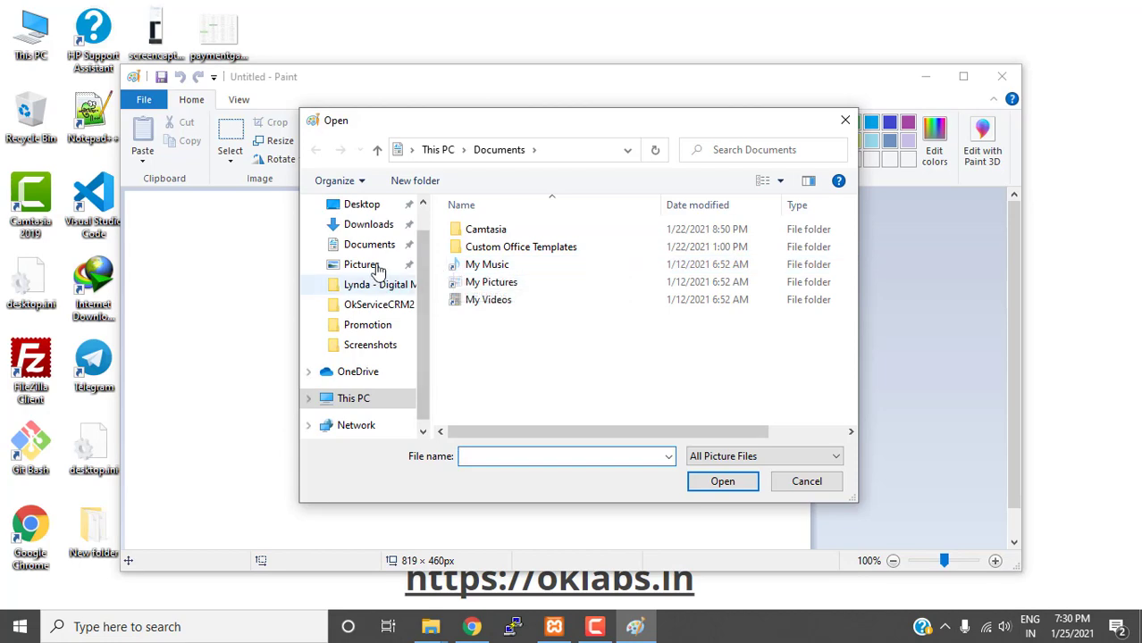
click(366, 205)
double_click(706, 362)
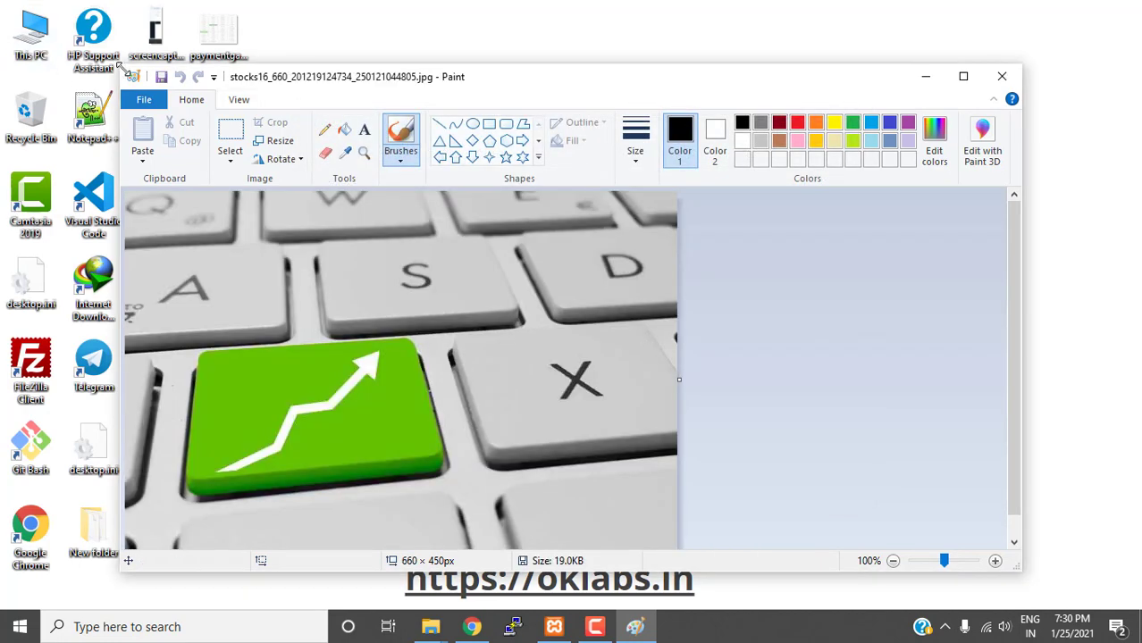
click(144, 100)
click(183, 239)
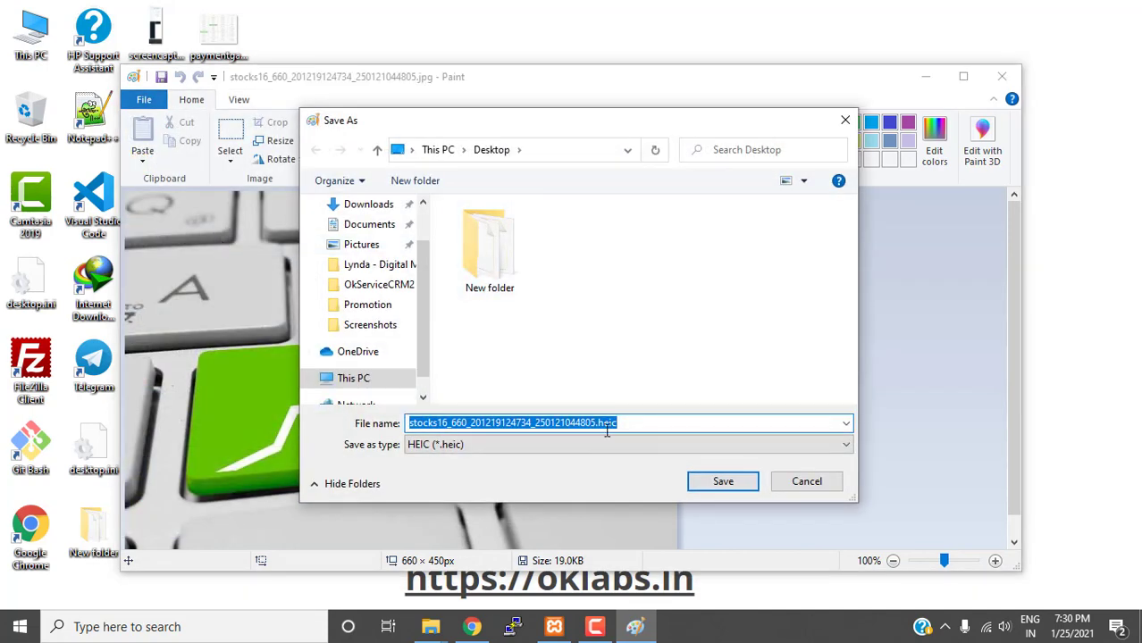
click(800, 484)
Save the picture to the Desktop as a JPEG named 1.jpg, accepting the loss of transparency, and close Paint.
click(148, 101)
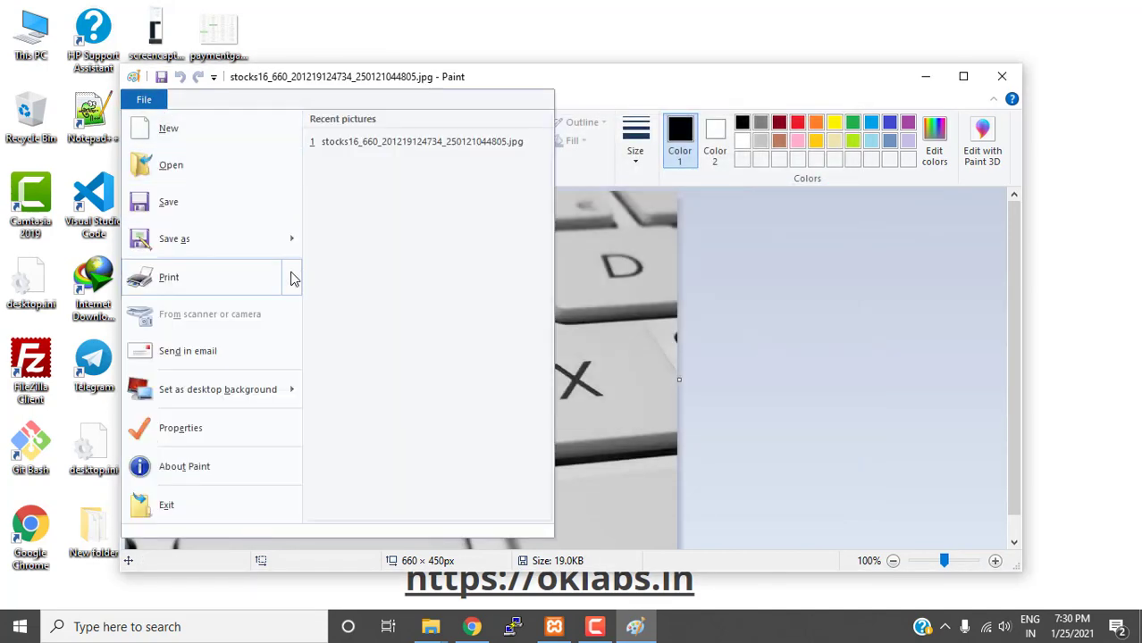
mouse_move(294, 236)
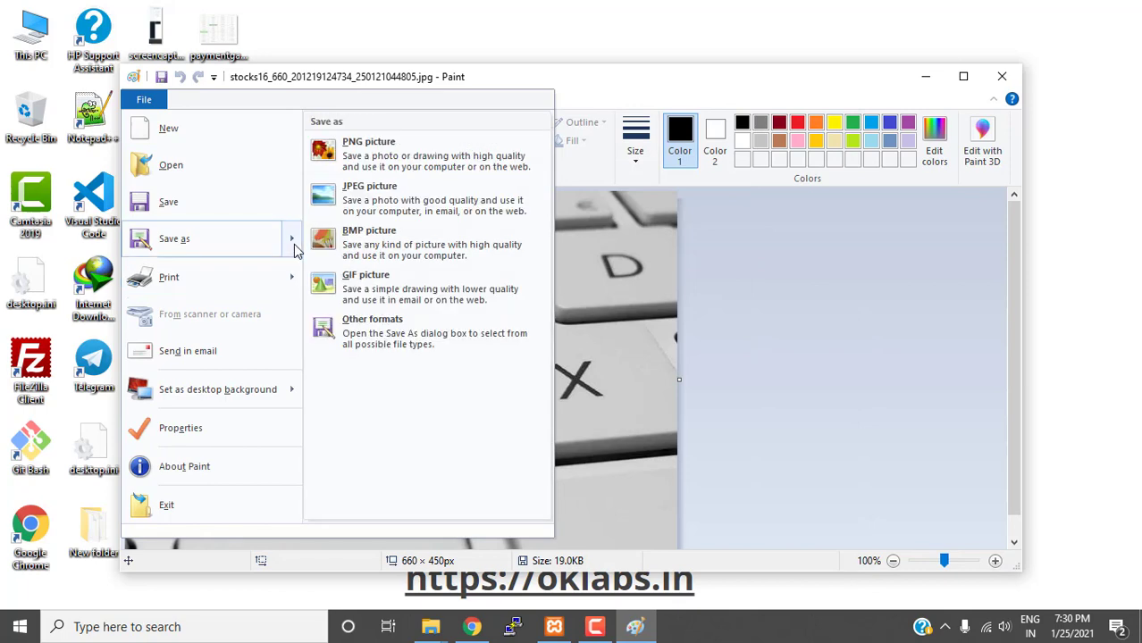
click(387, 200)
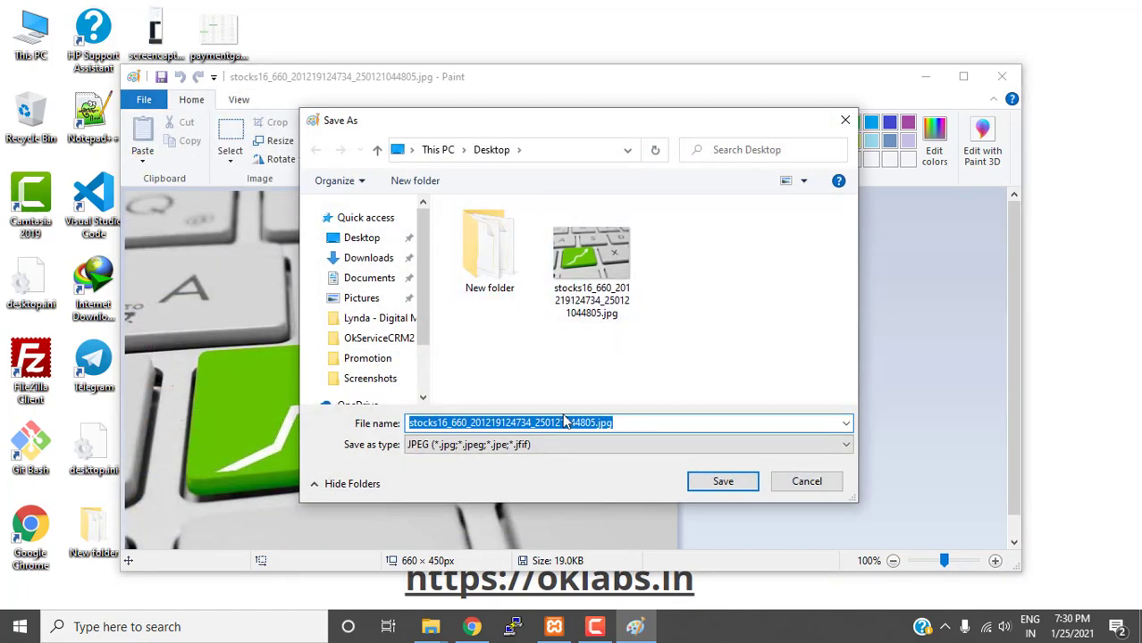
click(590, 423)
drag(540, 424, 364, 413)
text(1)
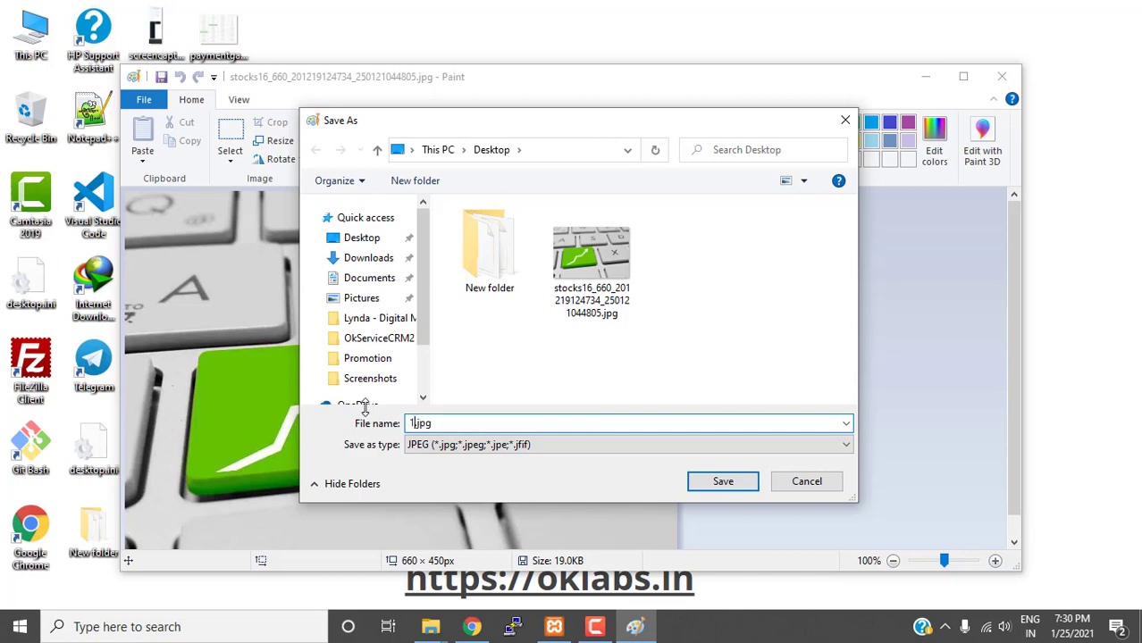
click(722, 481)
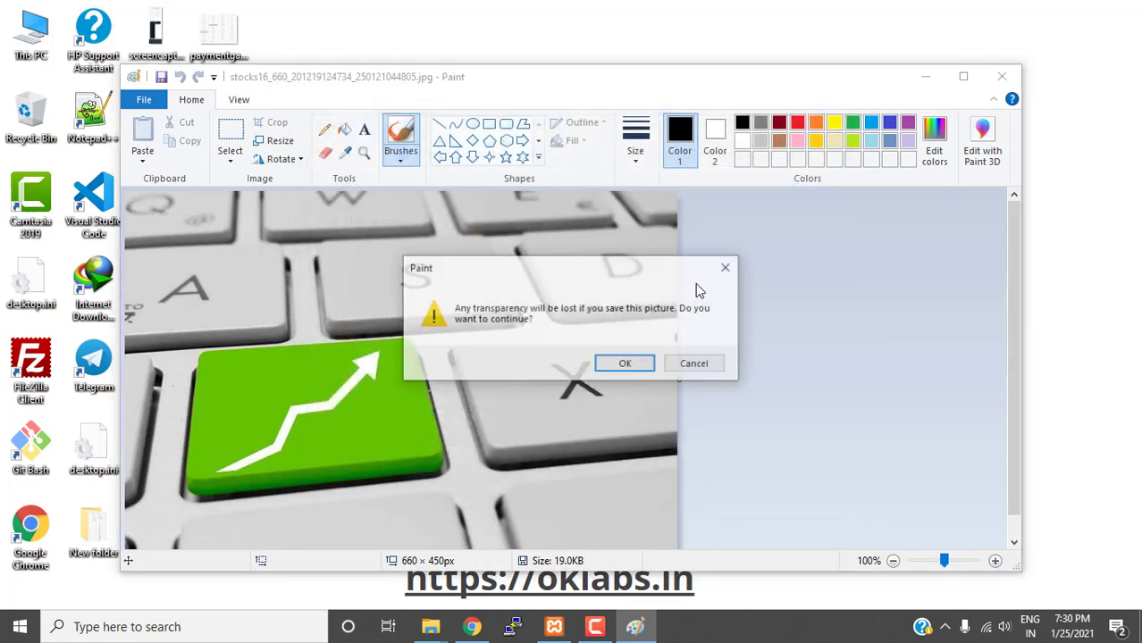
click(624, 364)
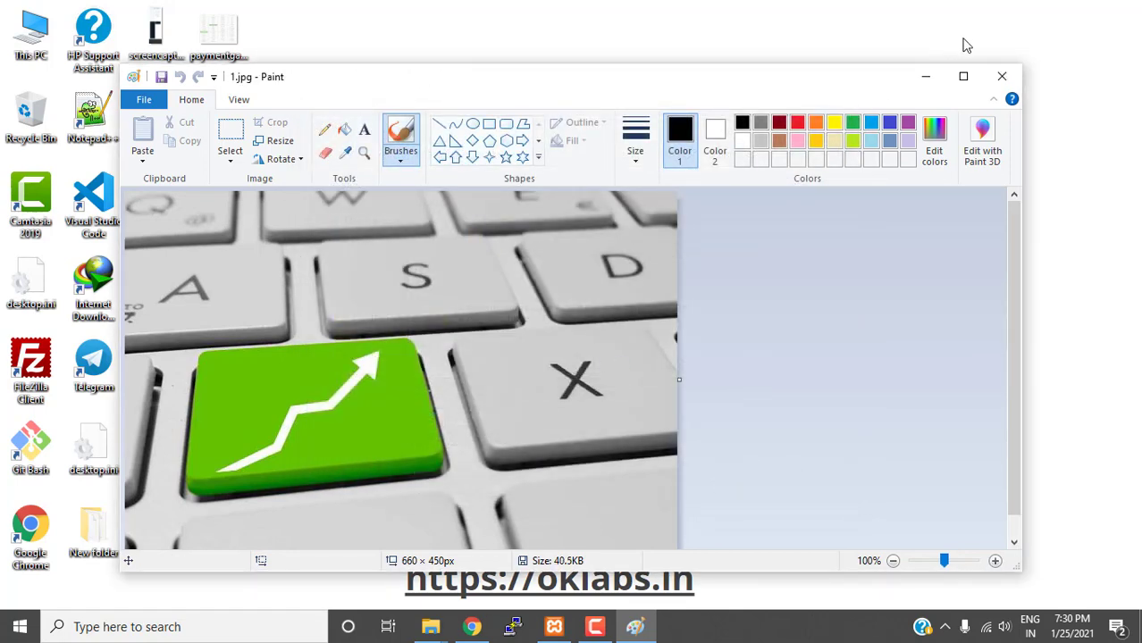
click(1002, 76)
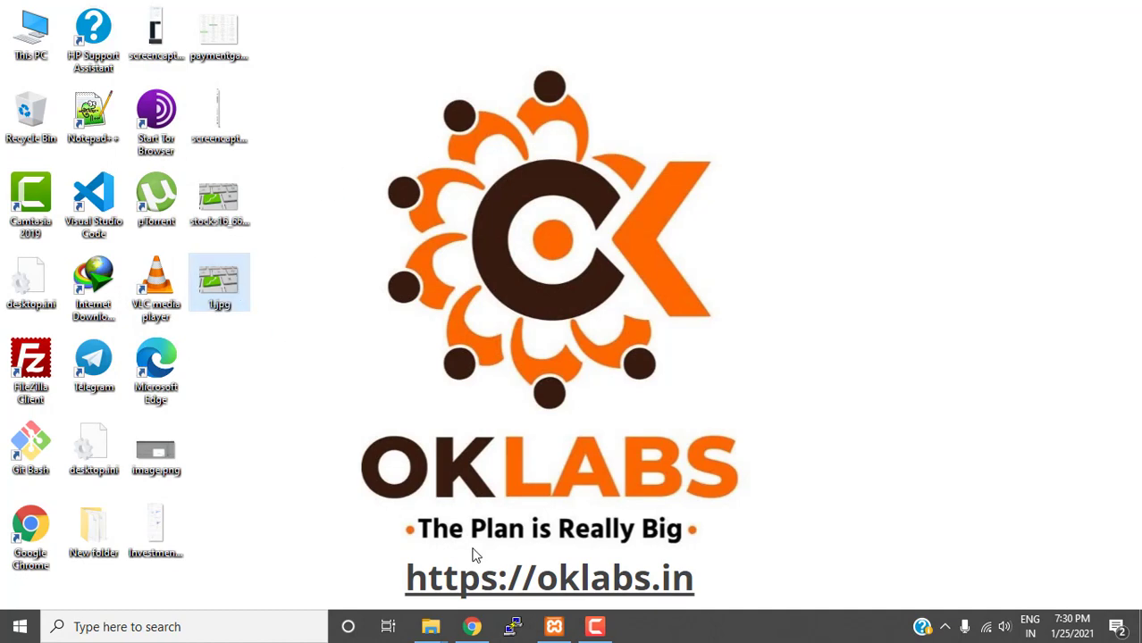
Switch back to the WordPress post in Chrome and upload 1.jpg from the Desktop into the empty Image block.
click(472, 627)
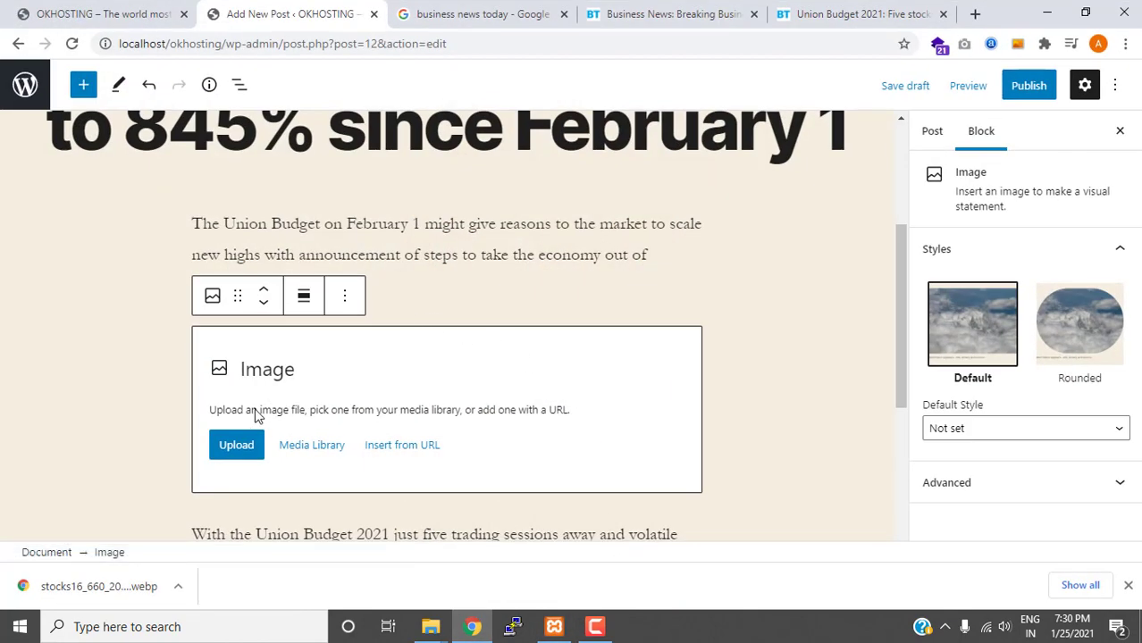
click(241, 445)
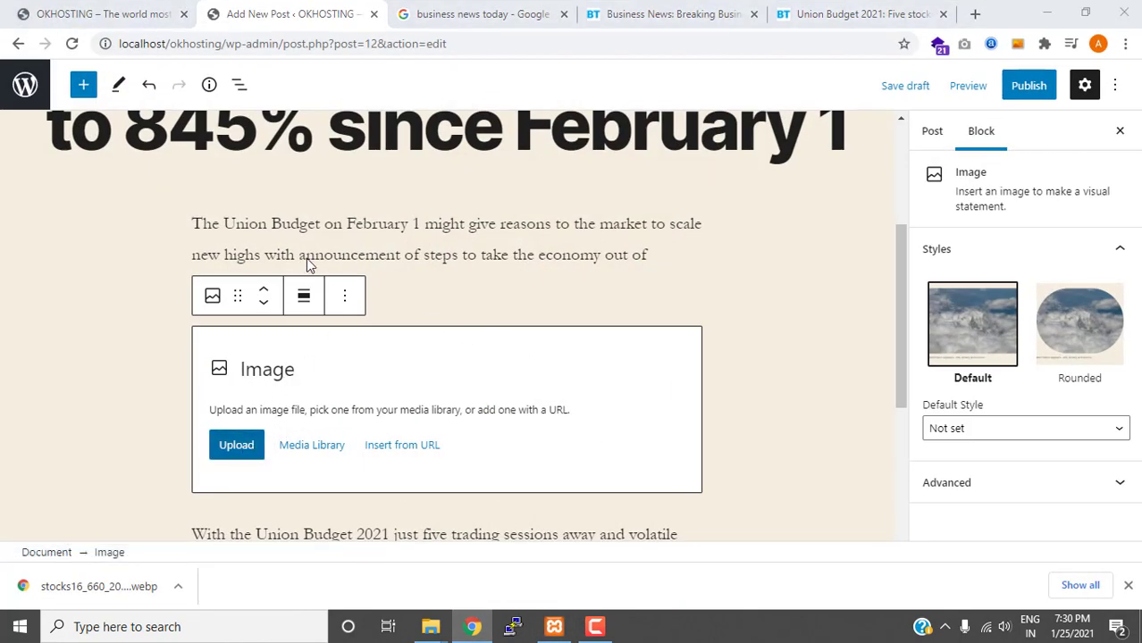
double_click(298, 145)
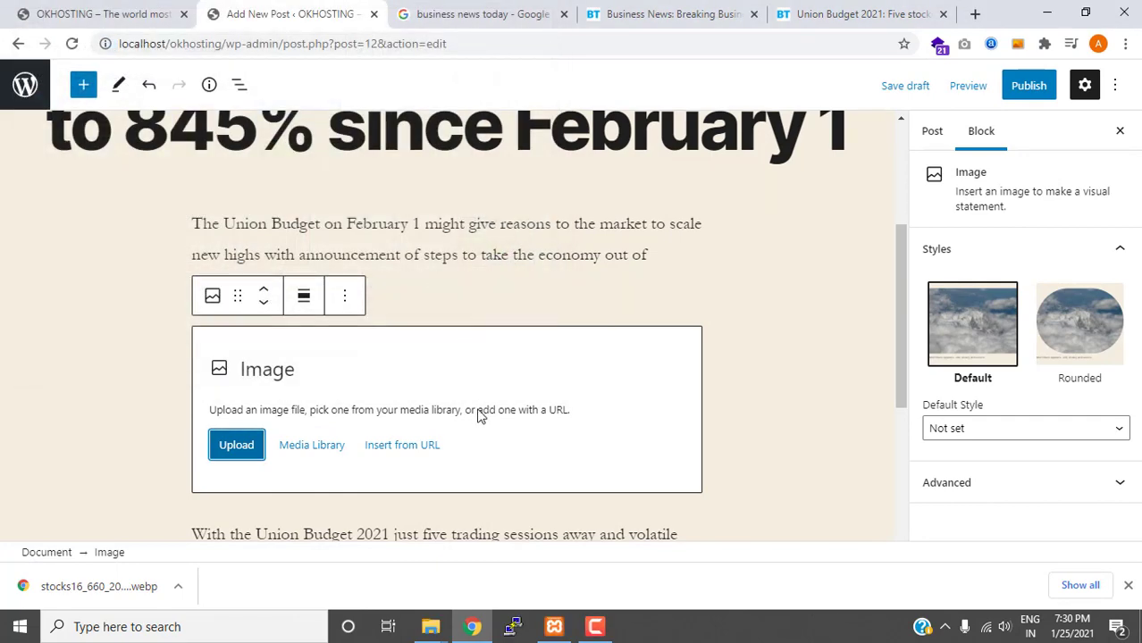
click(783, 319)
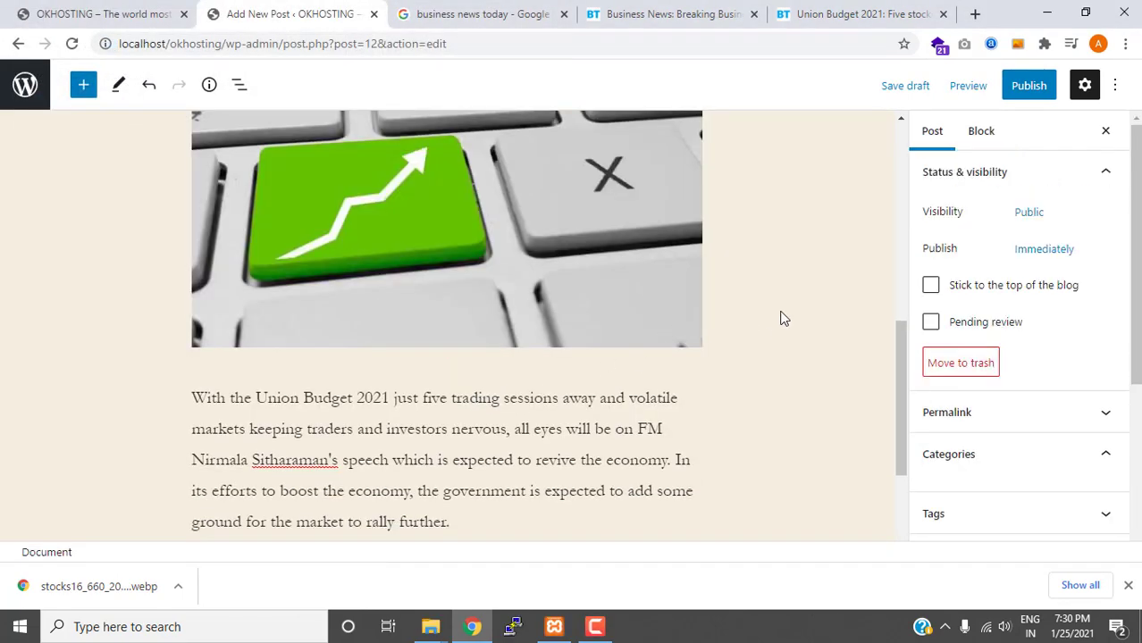
Check the image's placement below the summary and publish the post with its current settings.
scroll(783, 319, up, 2)
scroll(701, 336, up, 2)
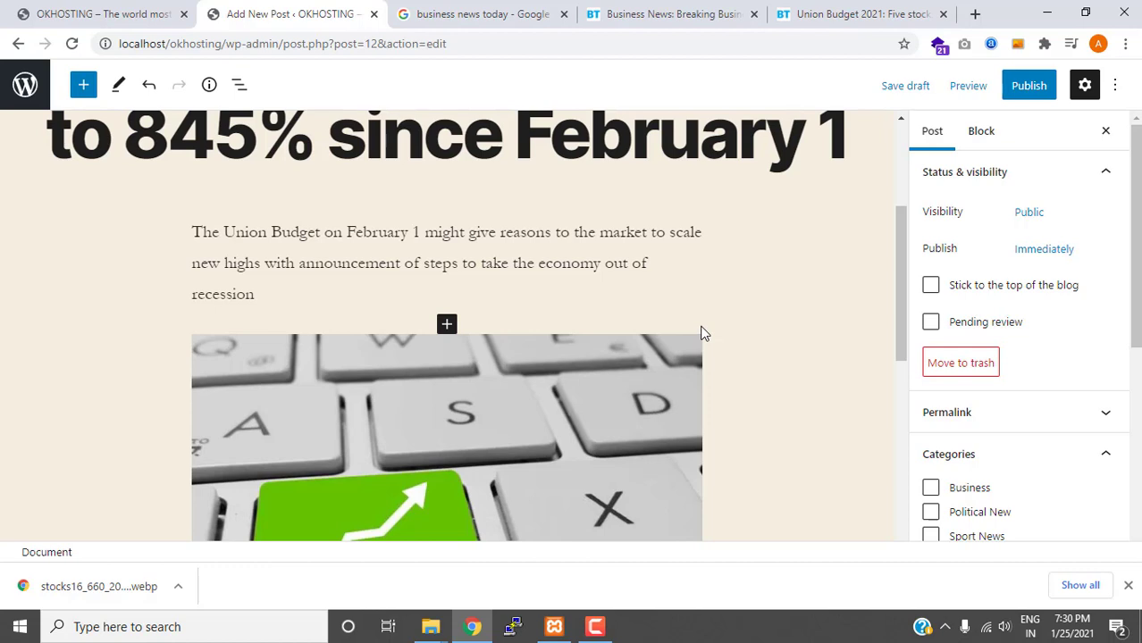
scroll(688, 340, down, 1)
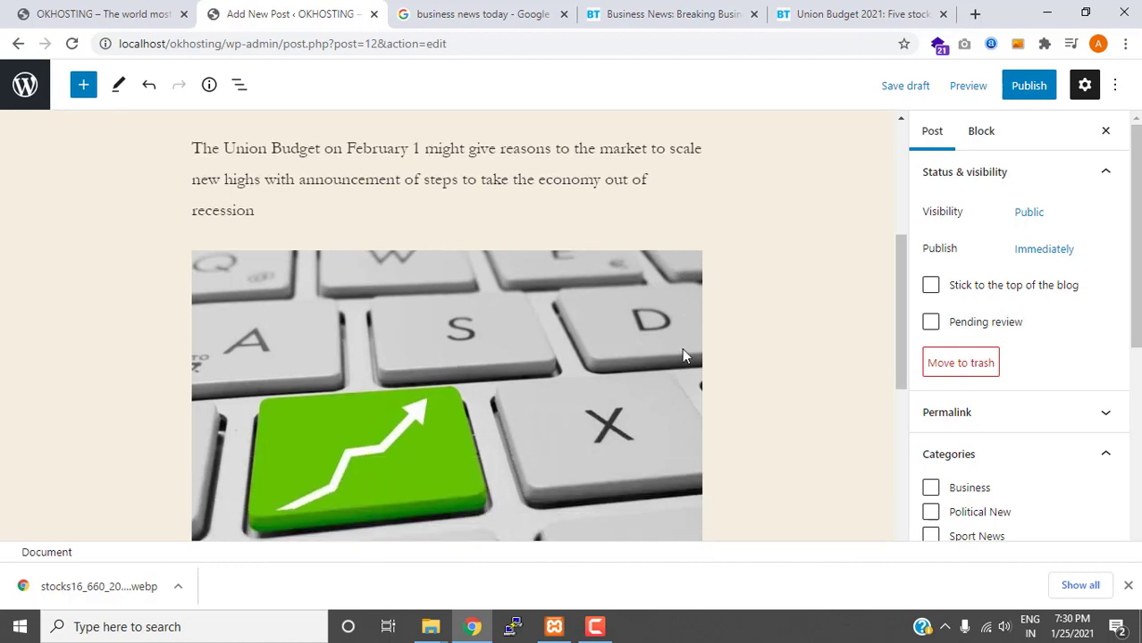
click(1030, 85)
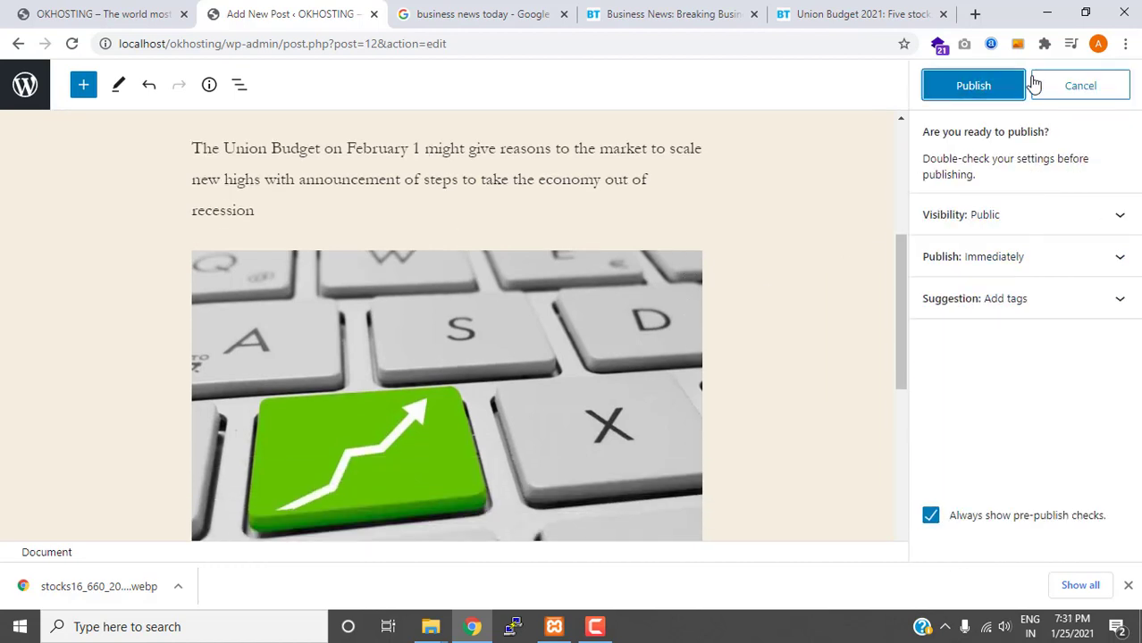
click(993, 89)
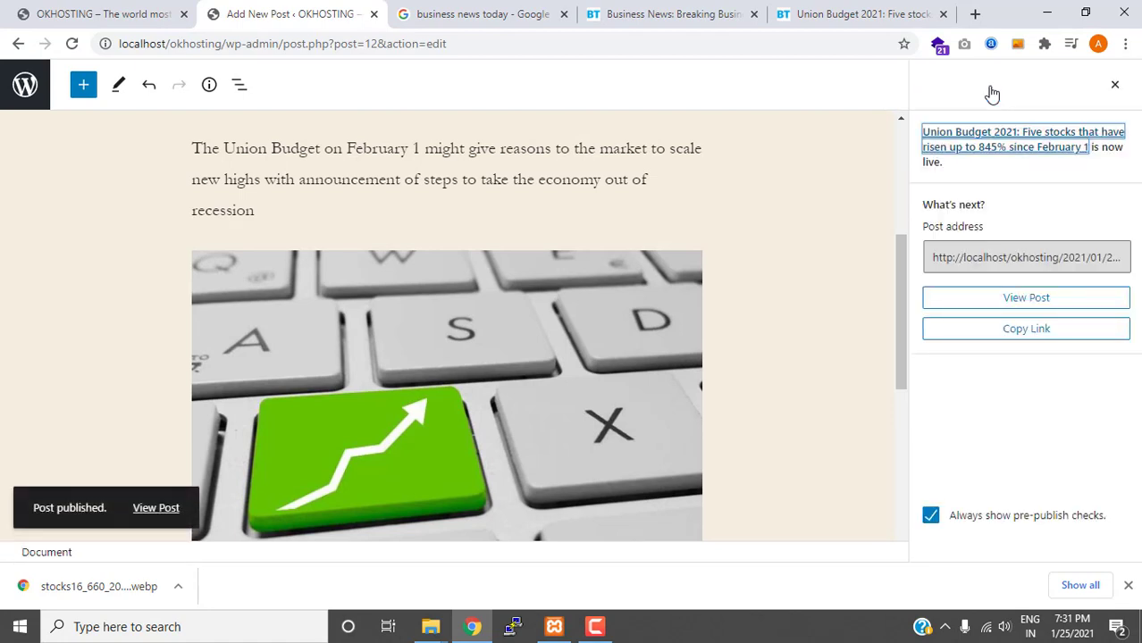
Reload the site's homepage and examine the published post's category, title, comment link, summary, image and body text.
click(111, 12)
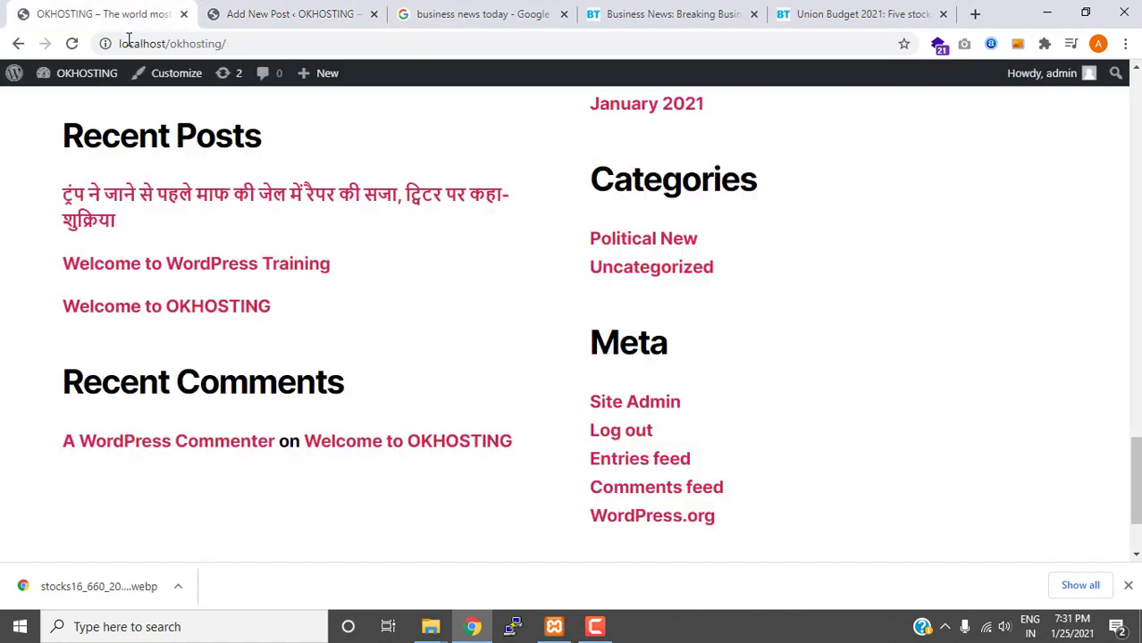
scroll(111, 94, up, 9)
click(73, 44)
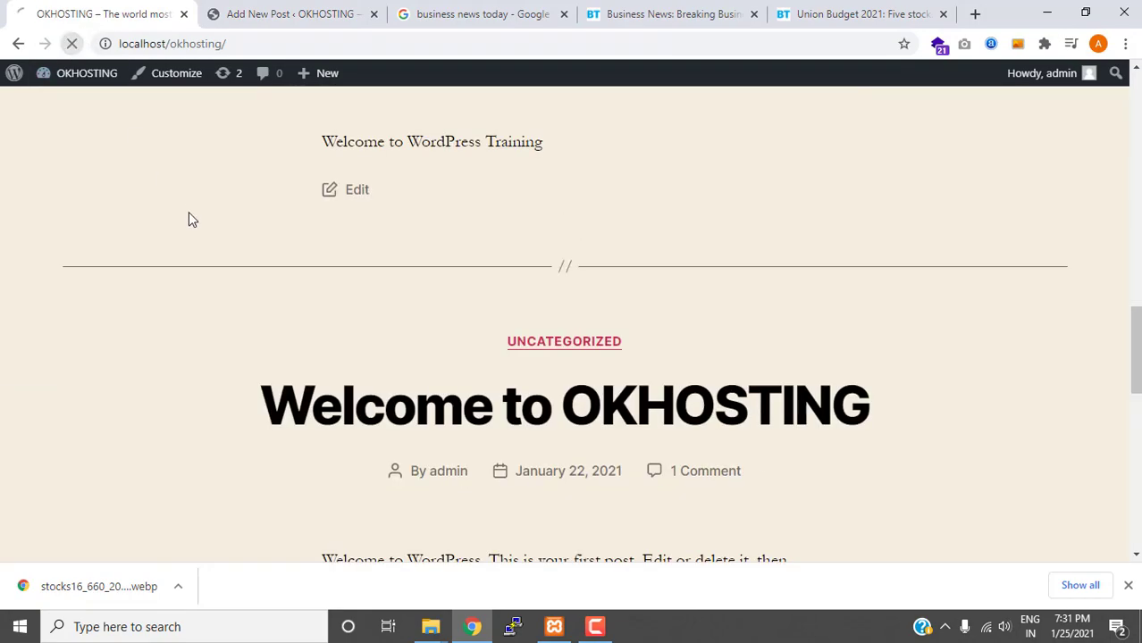
scroll(382, 381, up, 15)
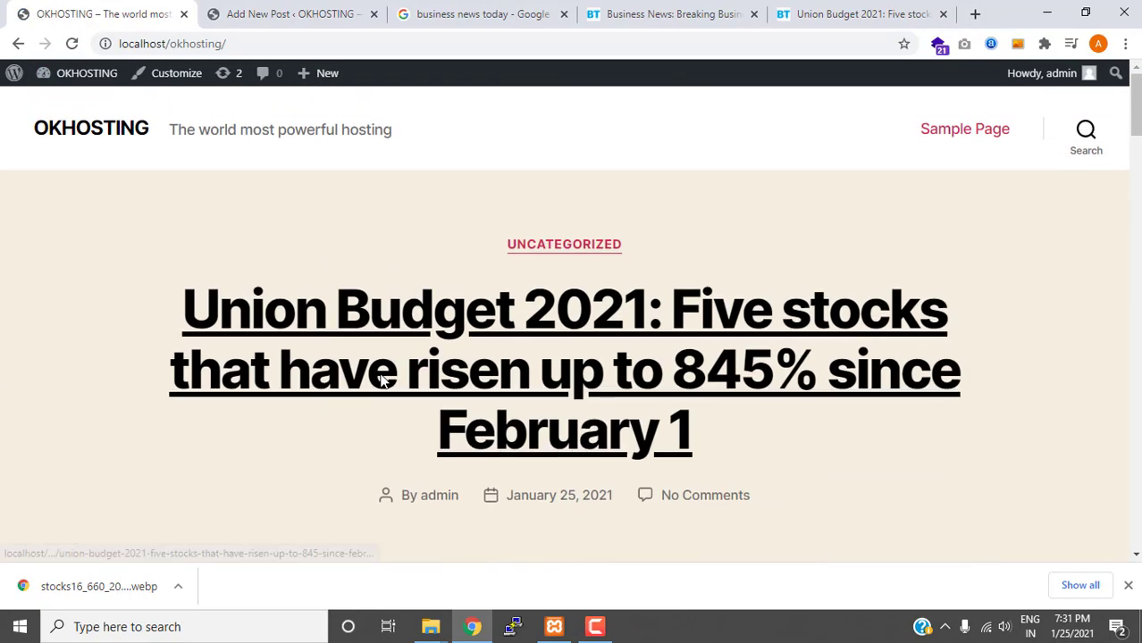
scroll(556, 332, down, 4)
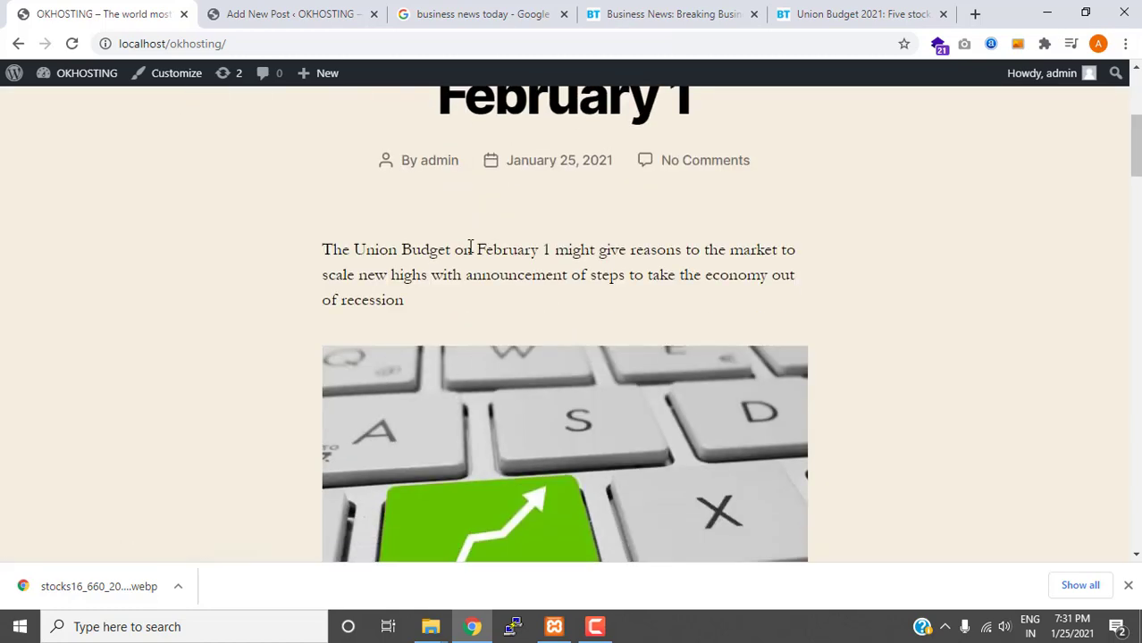
scroll(471, 248, up, 1)
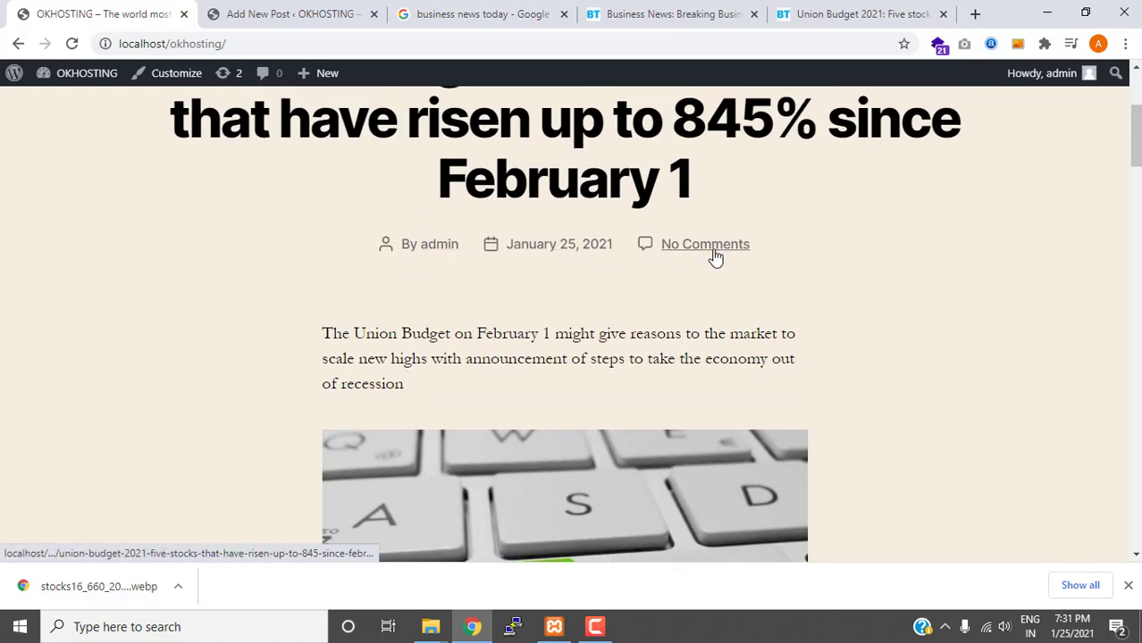
scroll(696, 268, down, 8)
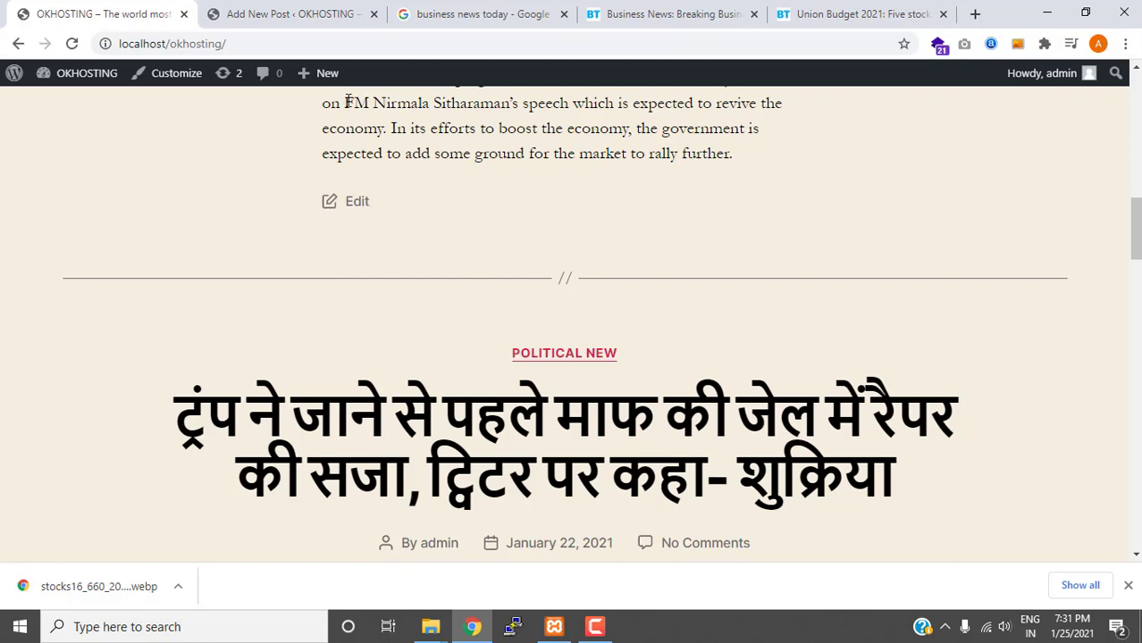
Return to the post editor, dismiss the post-publish panel, and exit to the list of all posts.
click(295, 13)
scroll(591, 277, up, 3)
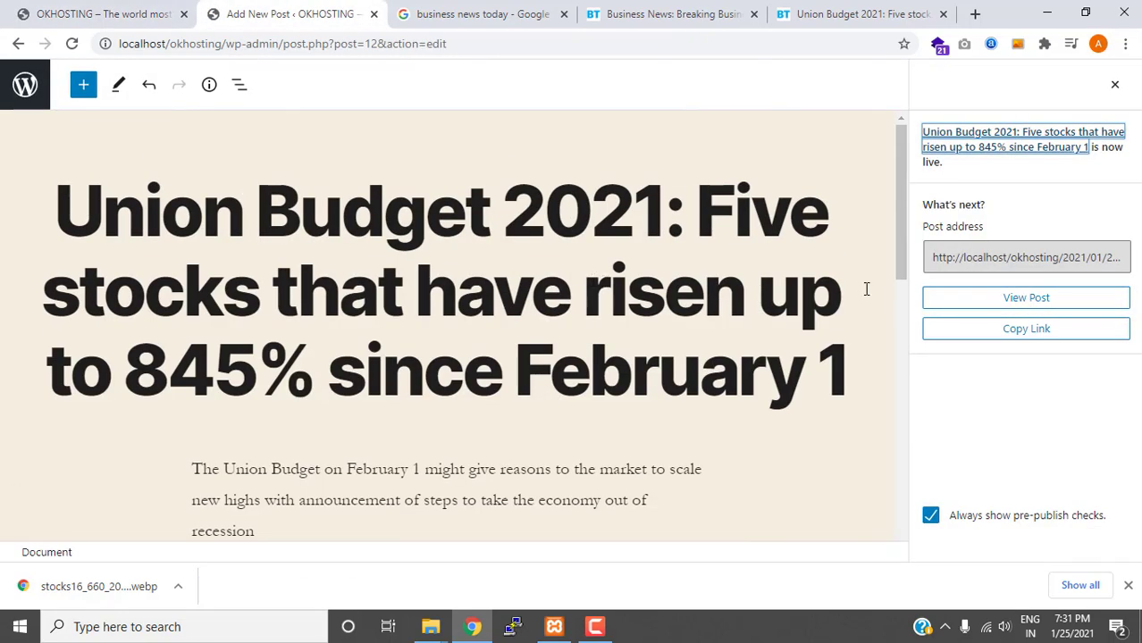
scroll(892, 298, down, 5)
click(1114, 85)
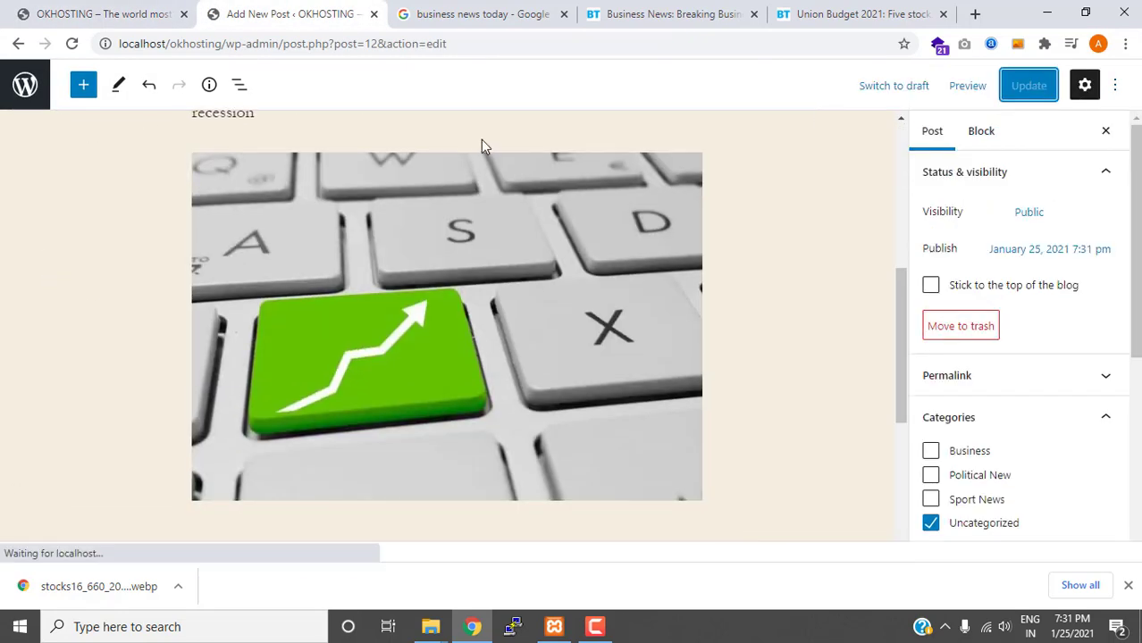
click(24, 89)
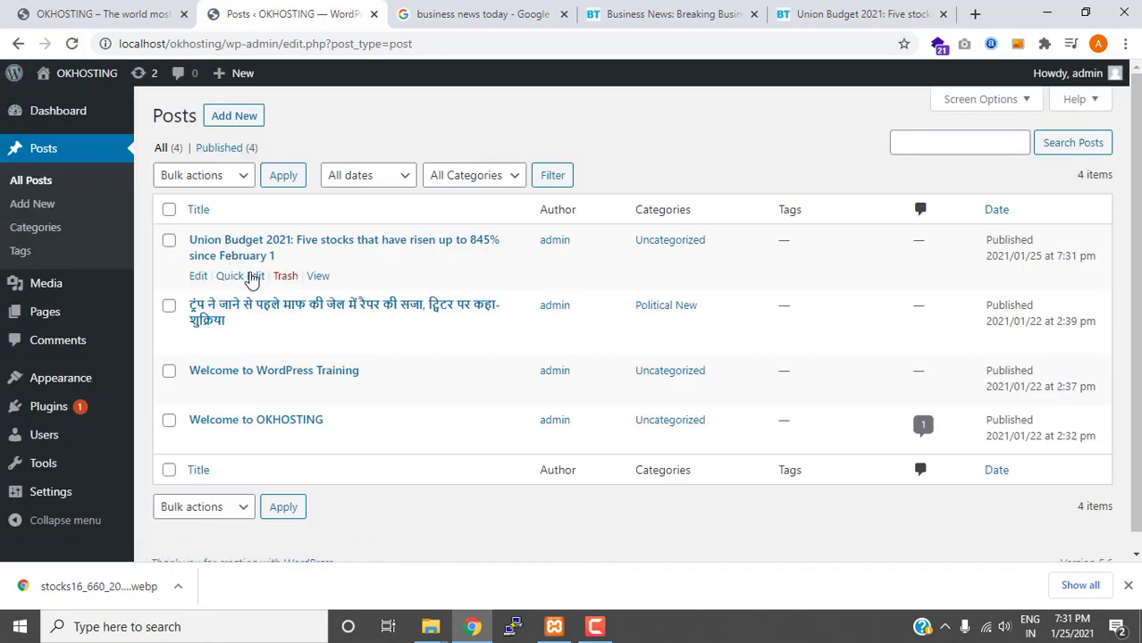
Quick-edit the Union Budget 2021 post to replace its Uncategorized category with Business and save the update.
click(241, 276)
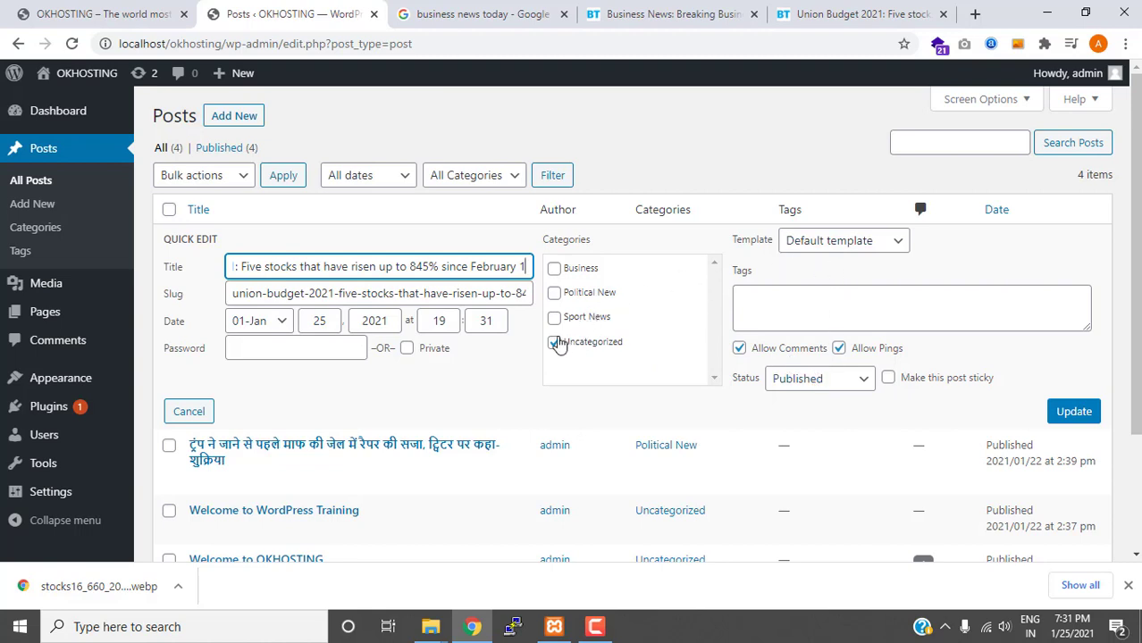
click(555, 345)
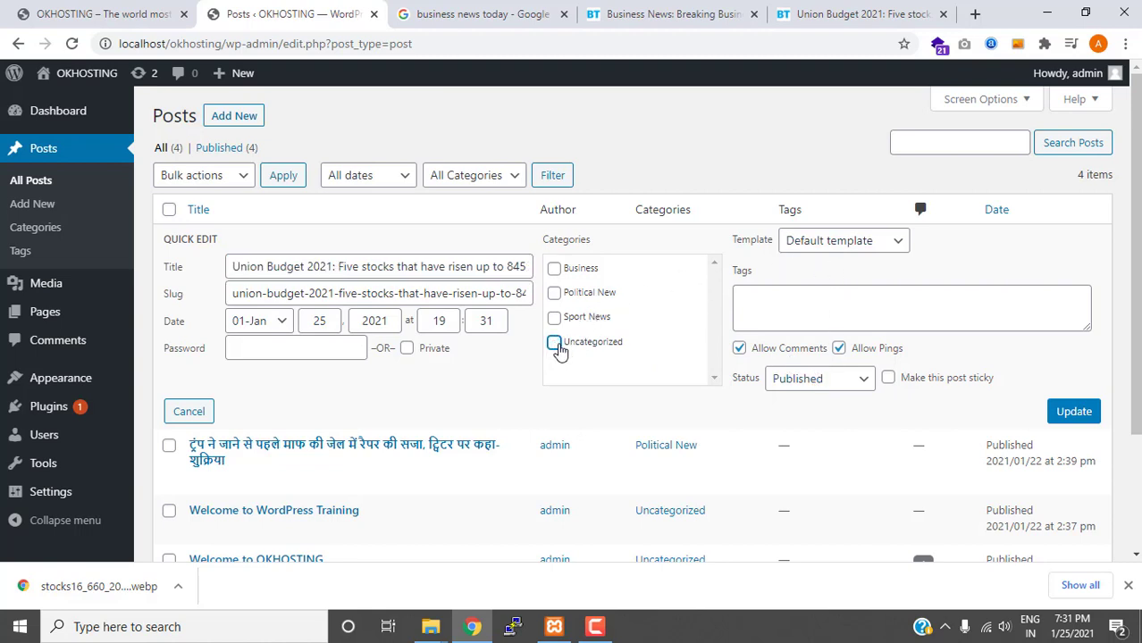
click(554, 269)
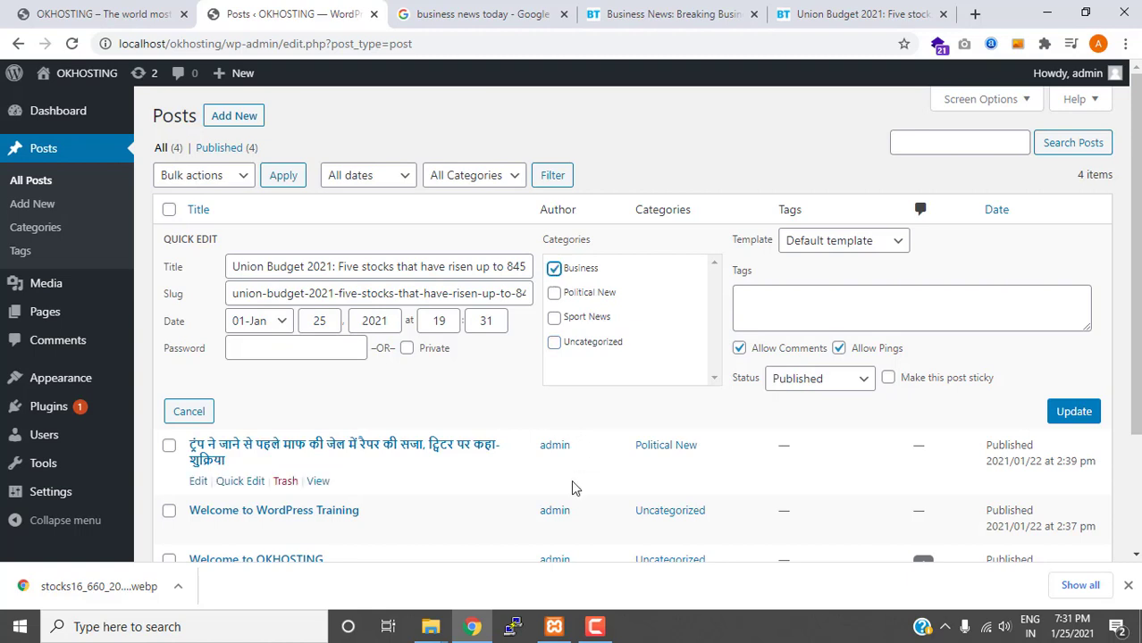
click(1086, 413)
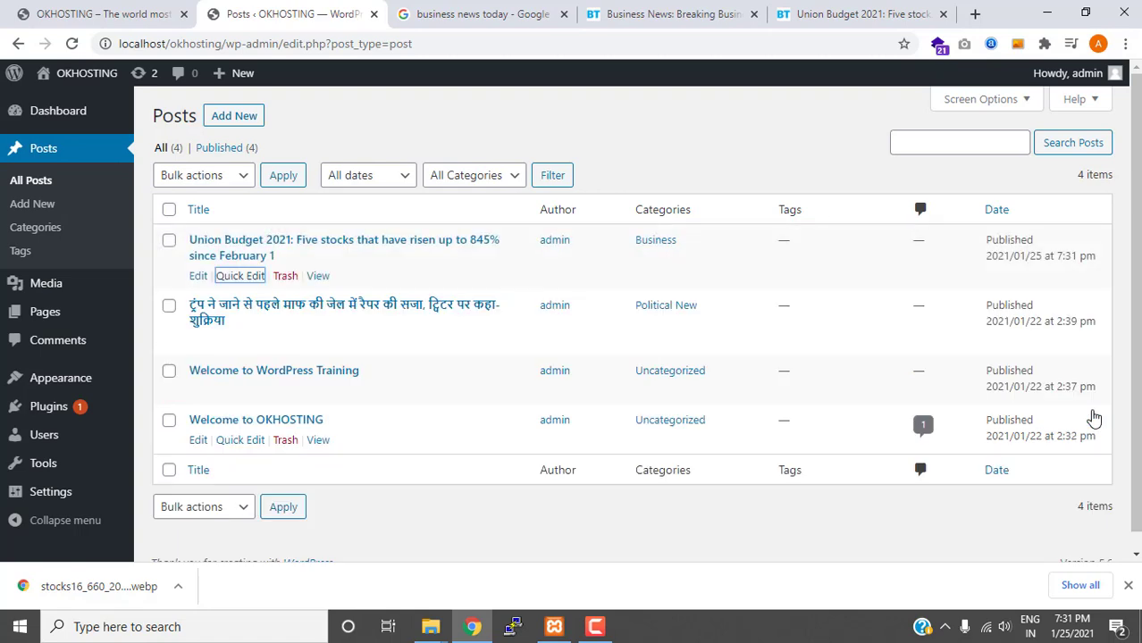
Reload the site's homepage and examine the Union Budget post's category label and the Categories list in the footer.
click(41, 16)
click(74, 45)
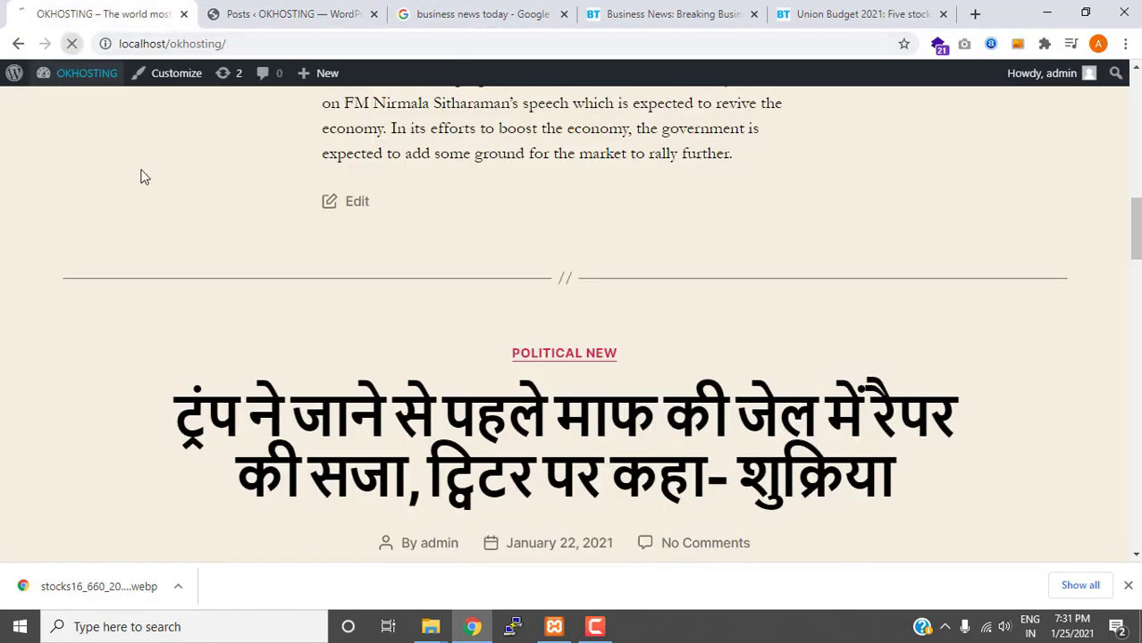
scroll(170, 243, up, 8)
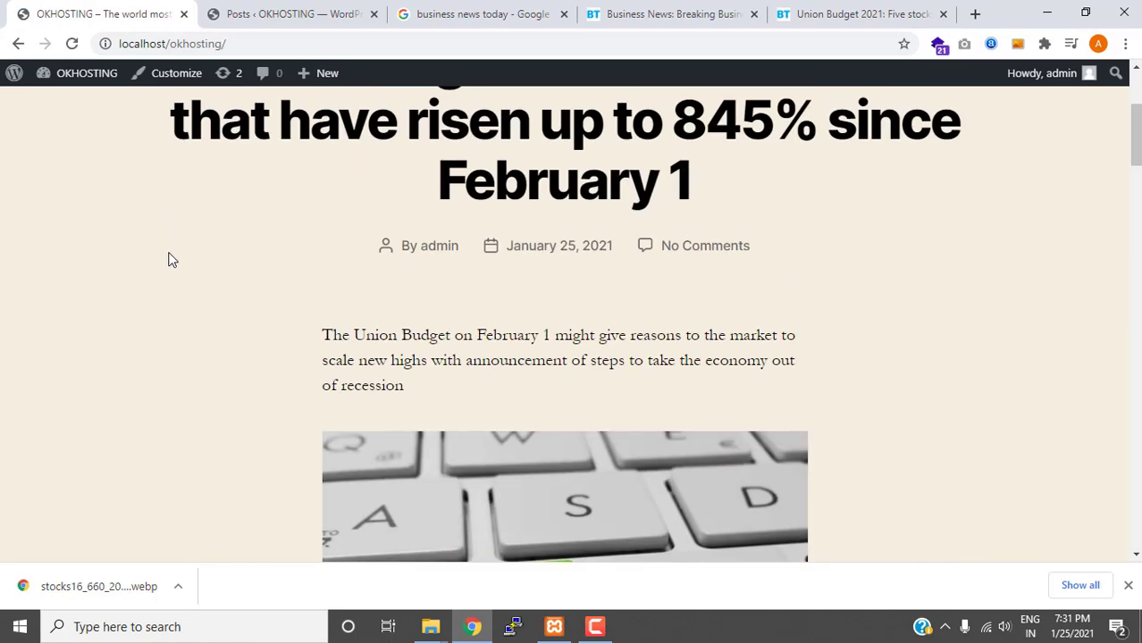
click(281, 38)
key(Return)
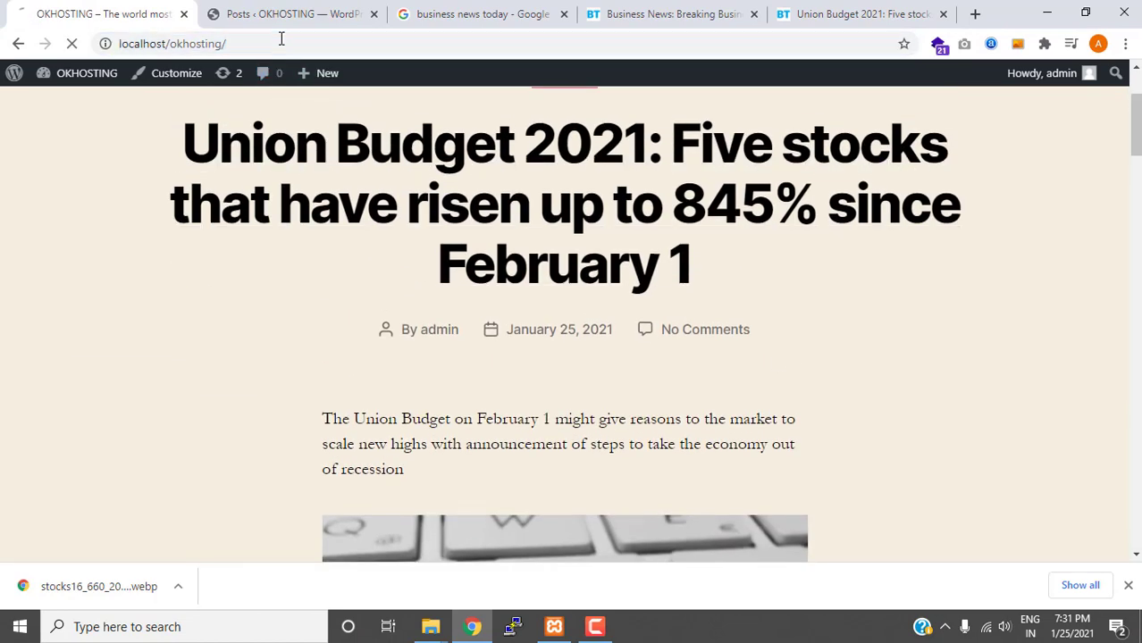
scroll(736, 446, down, 20)
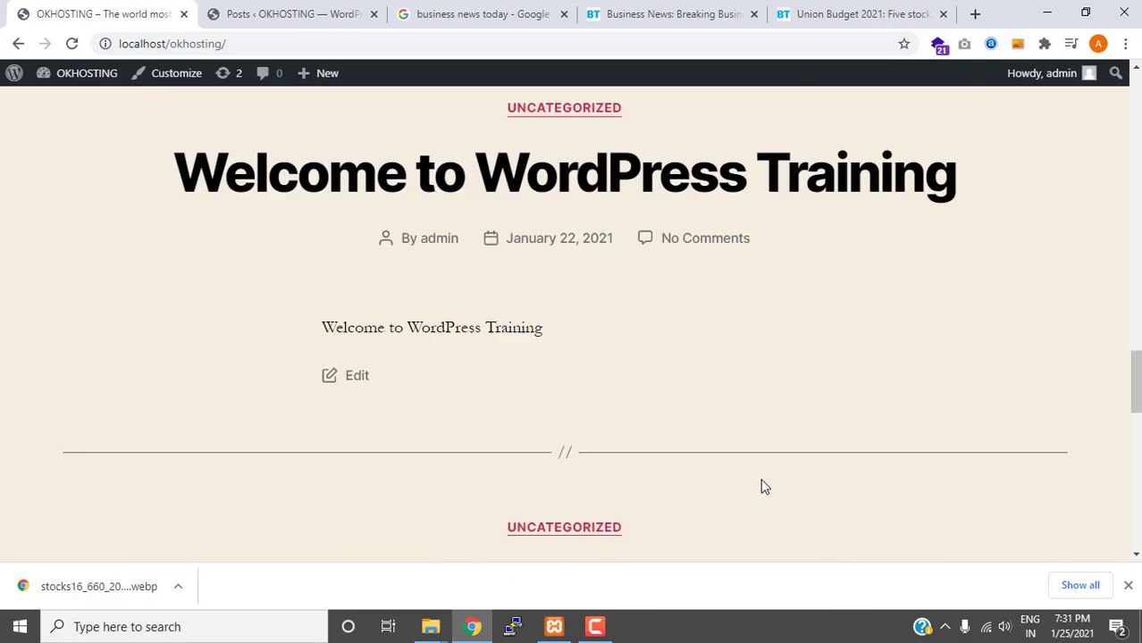
scroll(666, 326, up, 3)
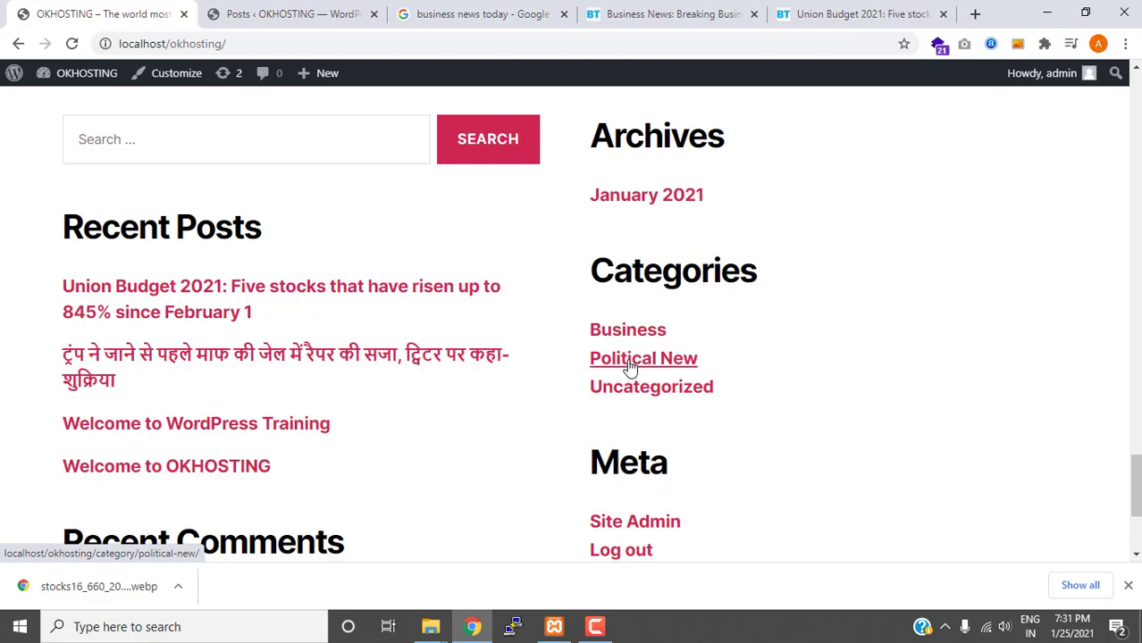
Open the Business category archive from the footer and examine which posts it contains.
click(640, 332)
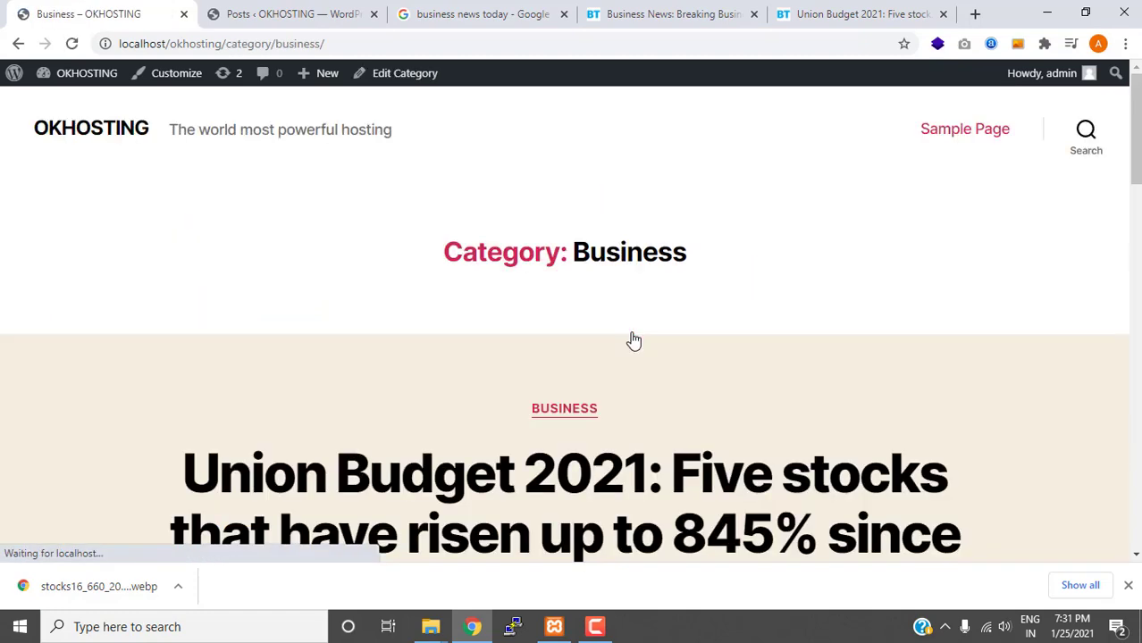
scroll(648, 348, down, 15)
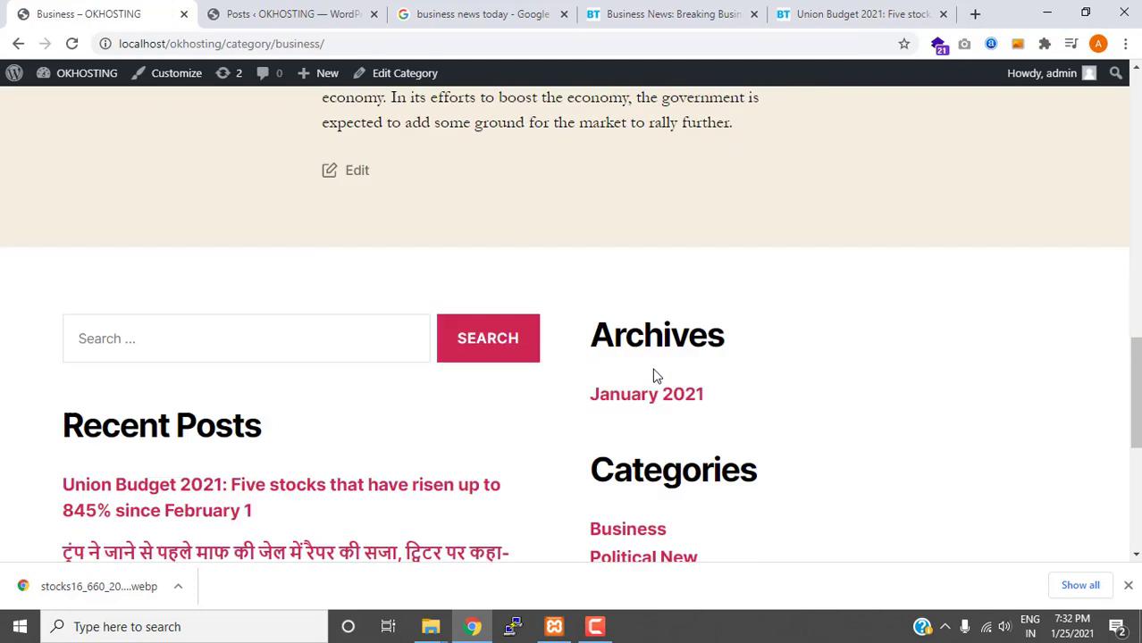
scroll(639, 394, up, 15)
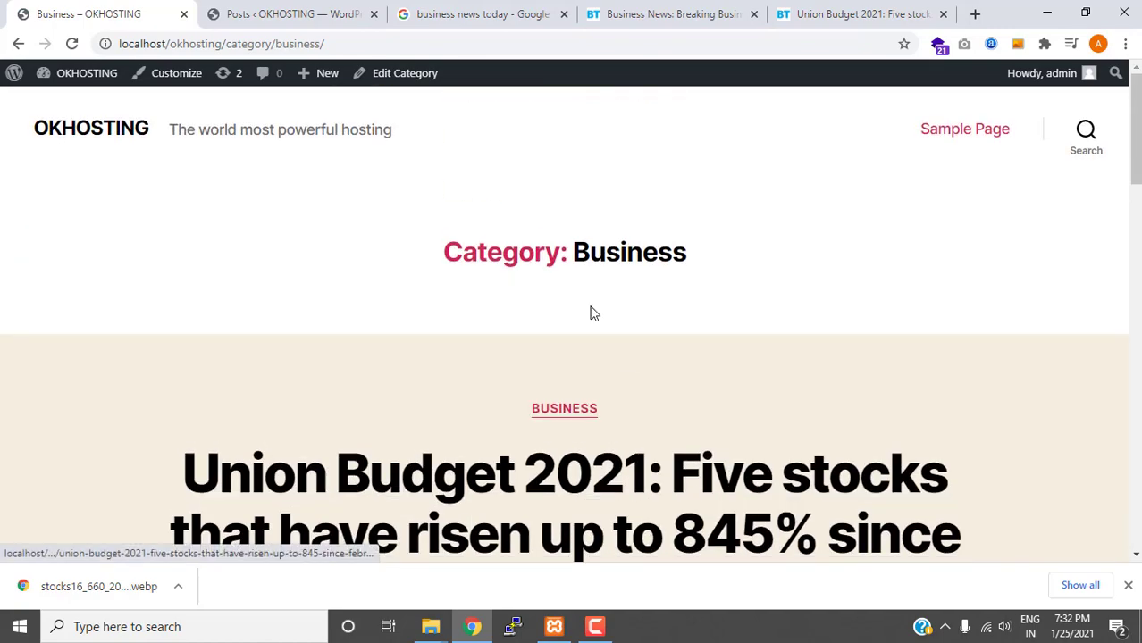
scroll(503, 306, down, 15)
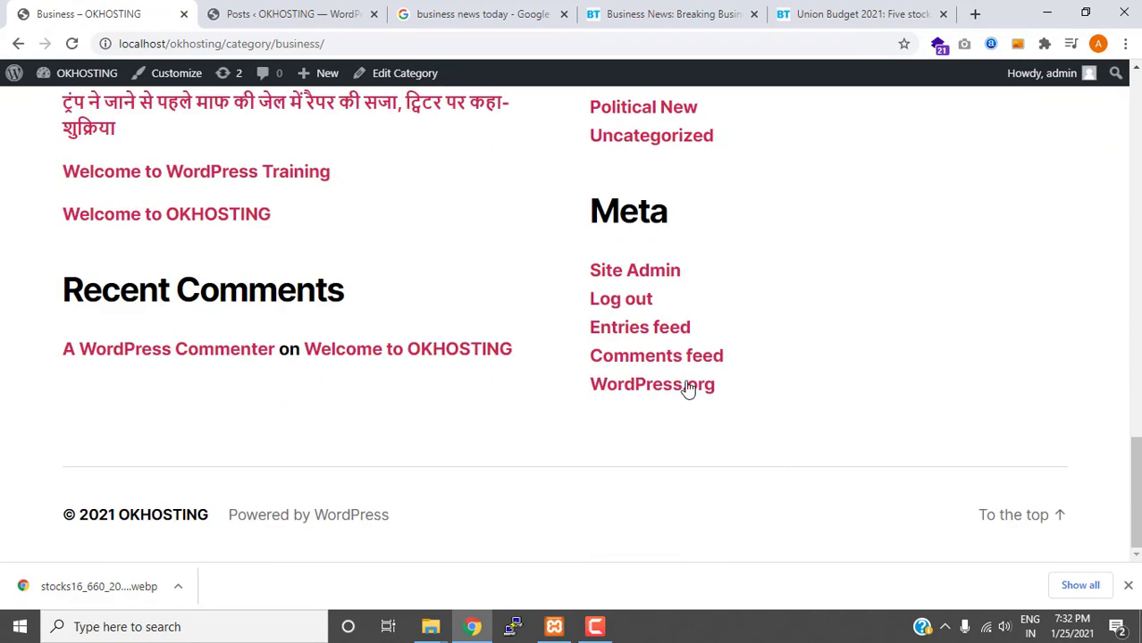
Open the Political New category archive from the footer and examine its post's title, category and image.
scroll(637, 341, up, 3)
click(663, 359)
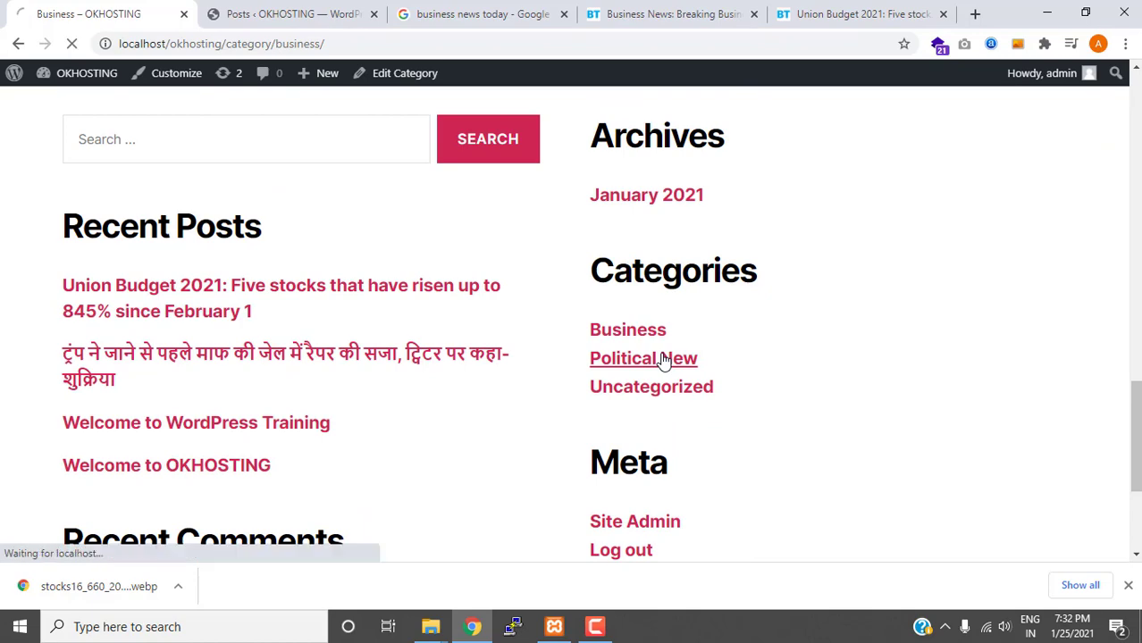
scroll(661, 360, down, 6)
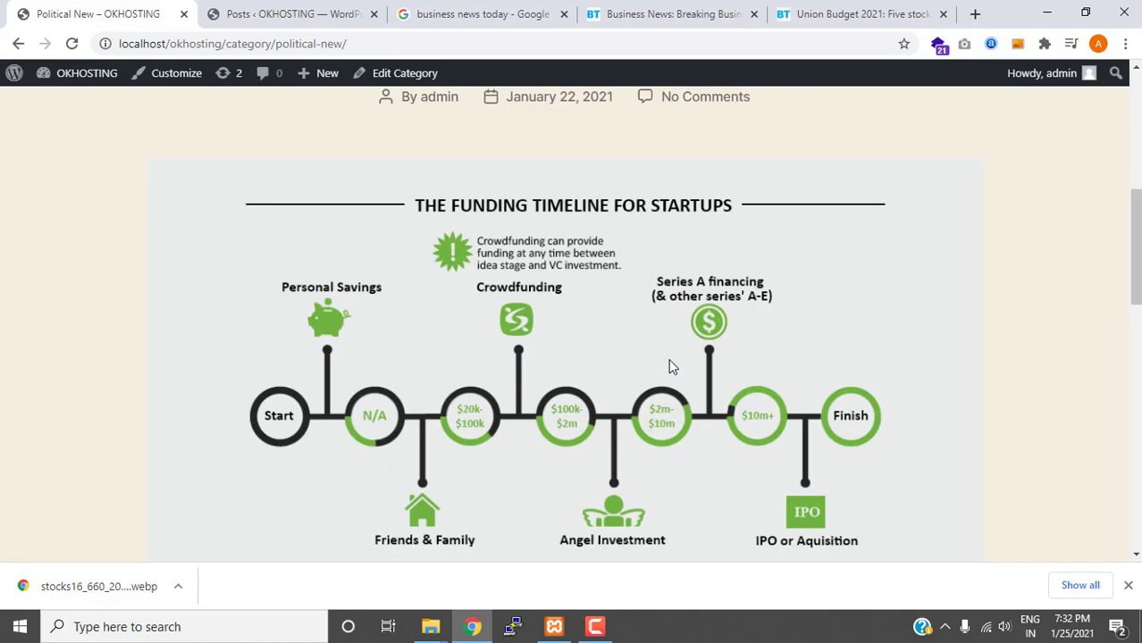
scroll(650, 337, up, 5)
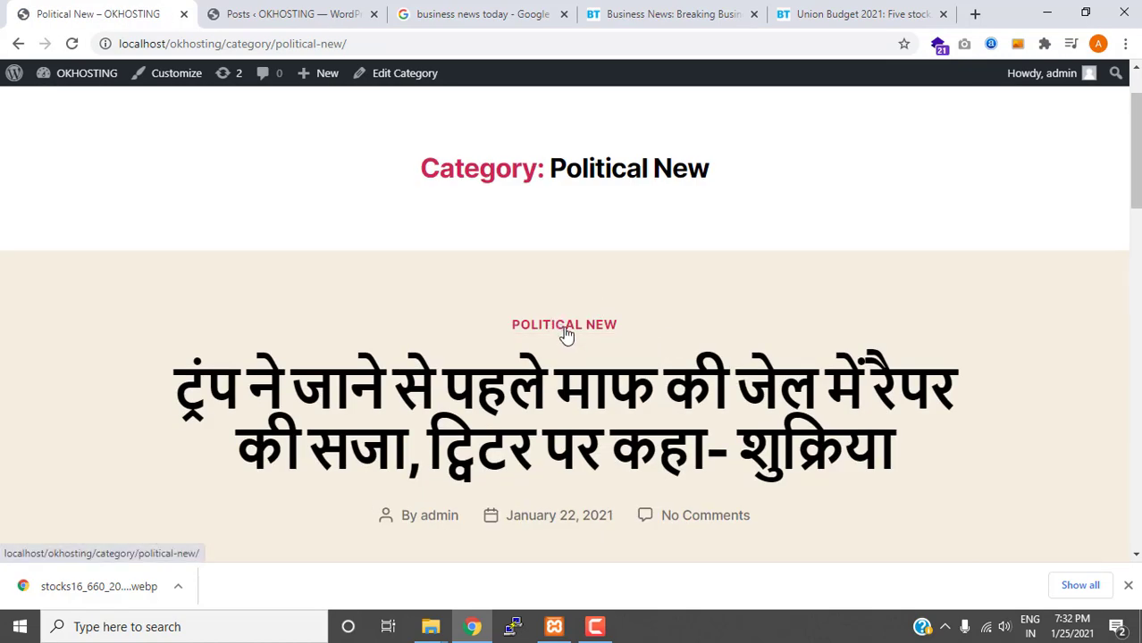
scroll(562, 332, down, 6)
scroll(604, 356, up, 6)
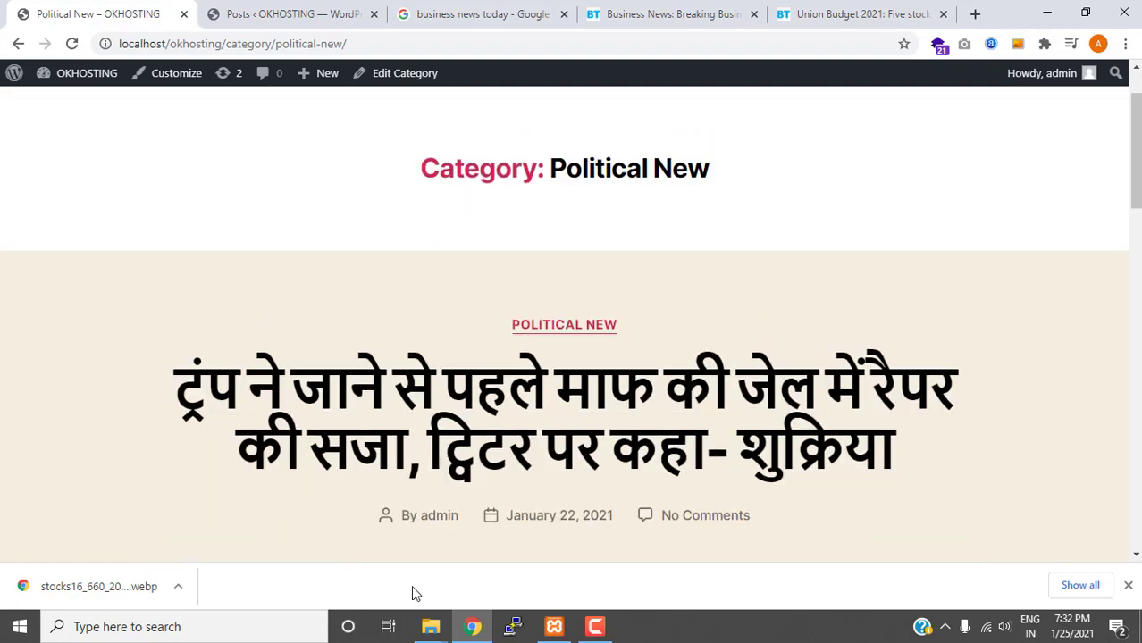
Switch to the themes folder in File Explorer to examine the site's theme folders, and return to Chrome.
click(425, 629)
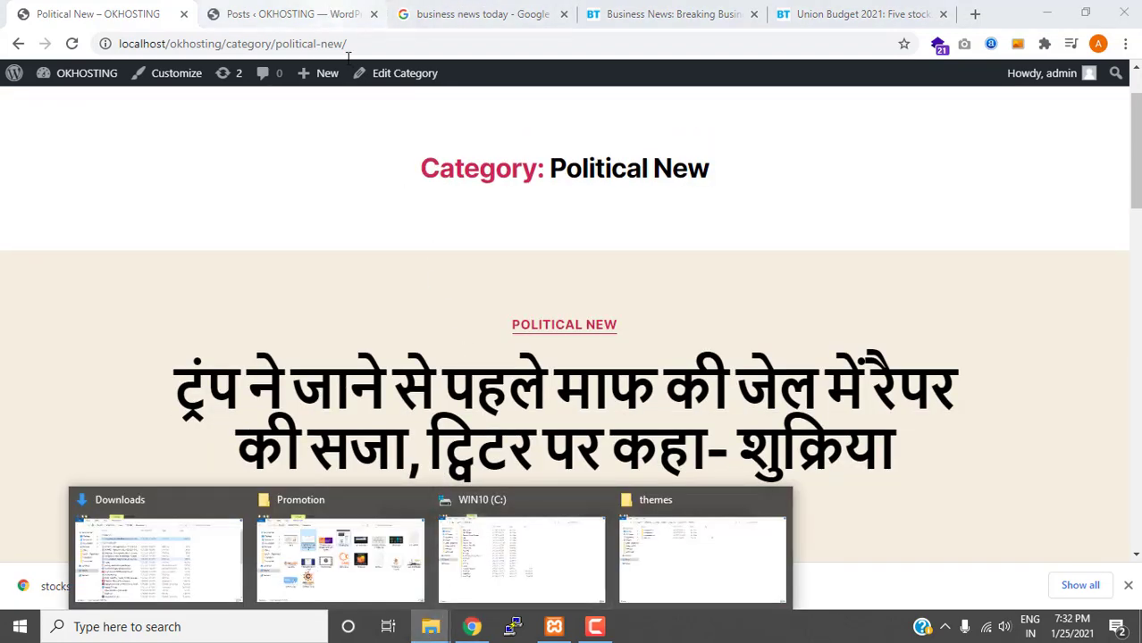
click(678, 551)
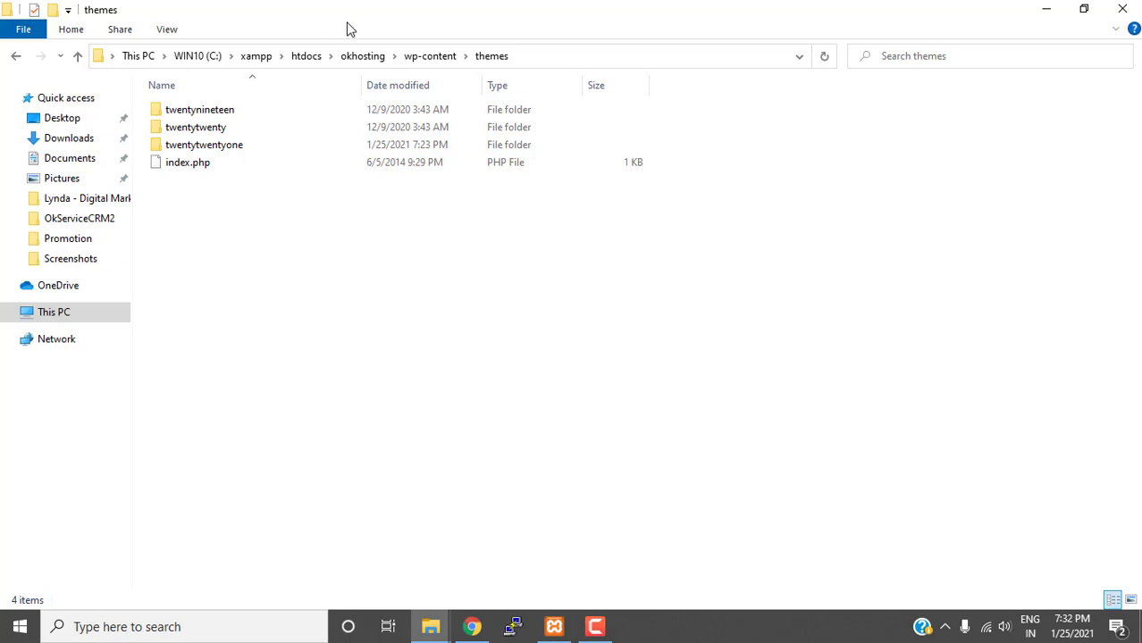
click(472, 627)
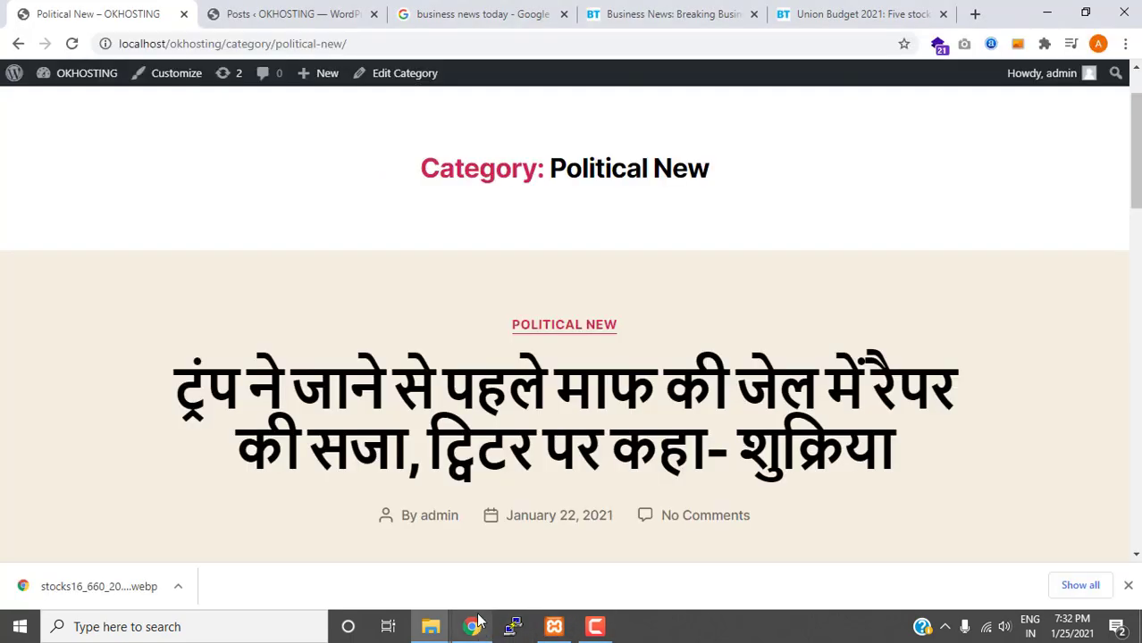
Search Google for themeforest in a new tab, open themeforest.net from the results and highlight its address.
click(974, 11)
text(the)
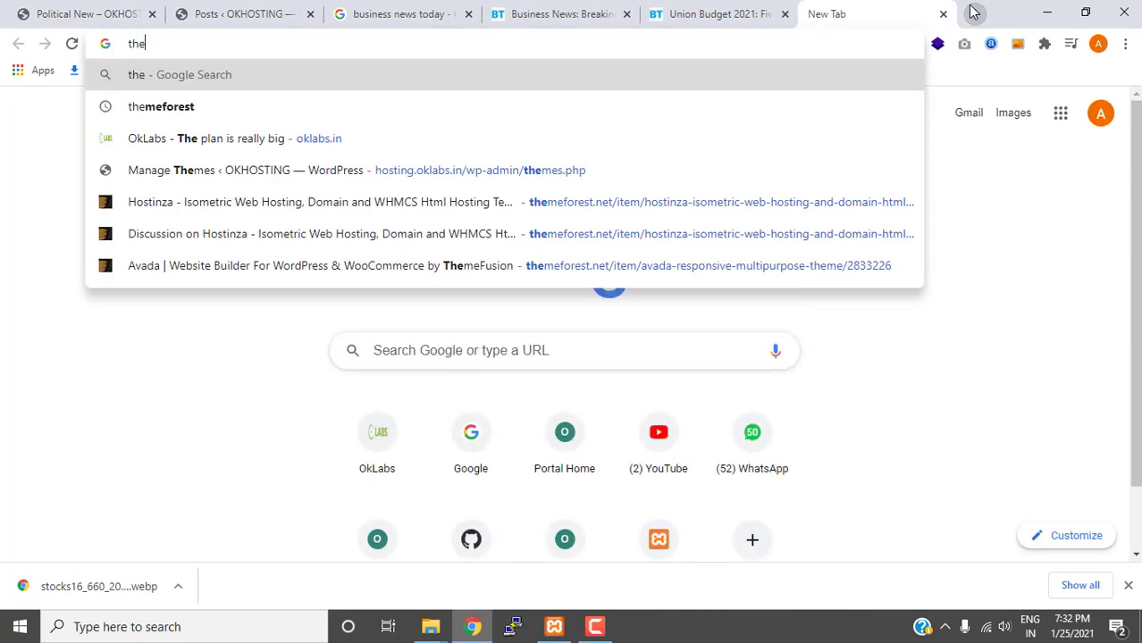
text(me)
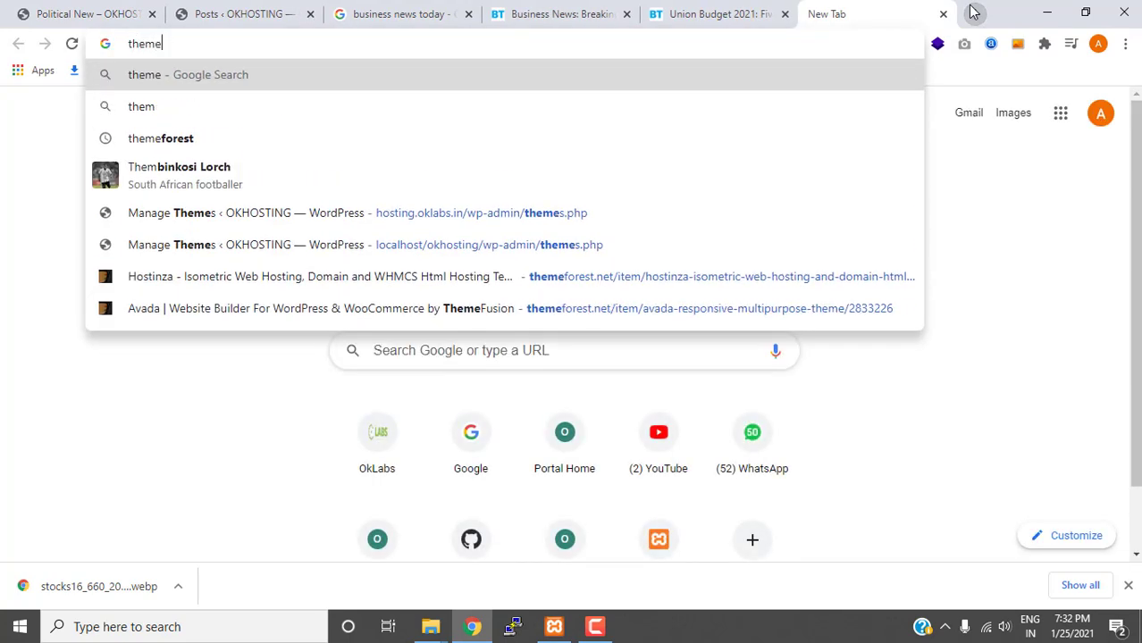
key(Down)
key(Return)
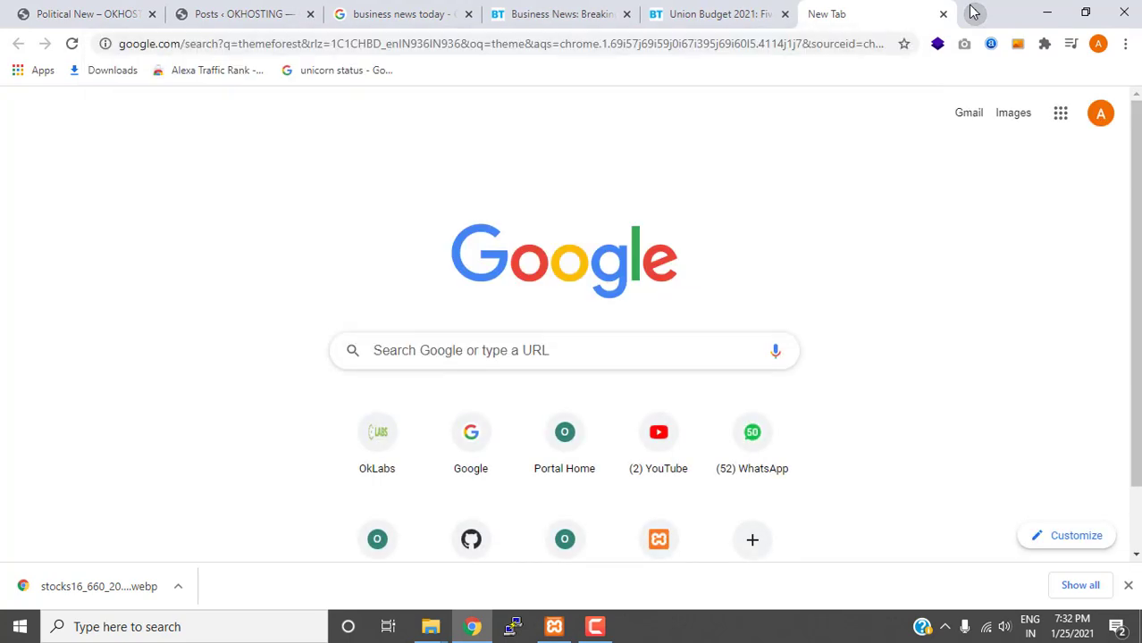
click(435, 237)
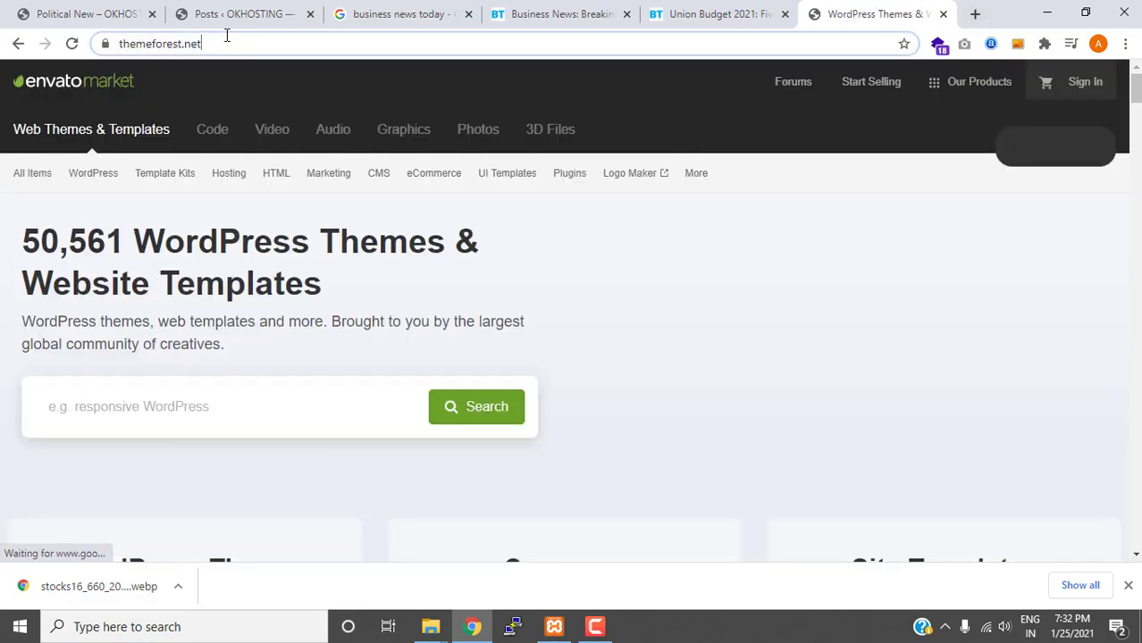
click(224, 43)
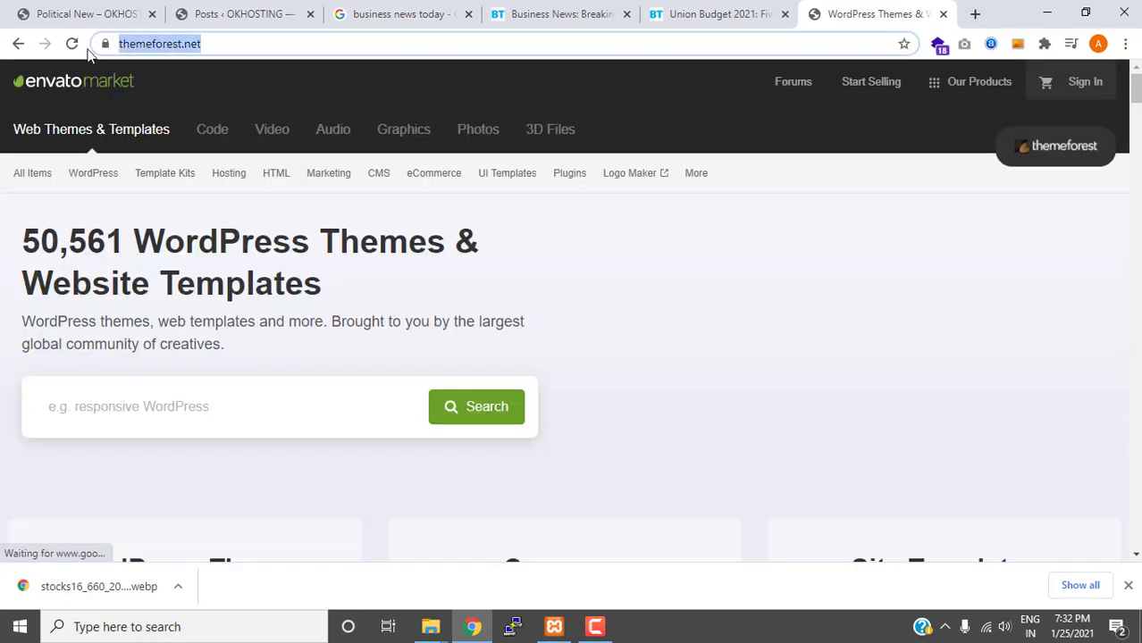
Search the ThemeForest marketplace for hostiko and look through the matching themes.
click(176, 461)
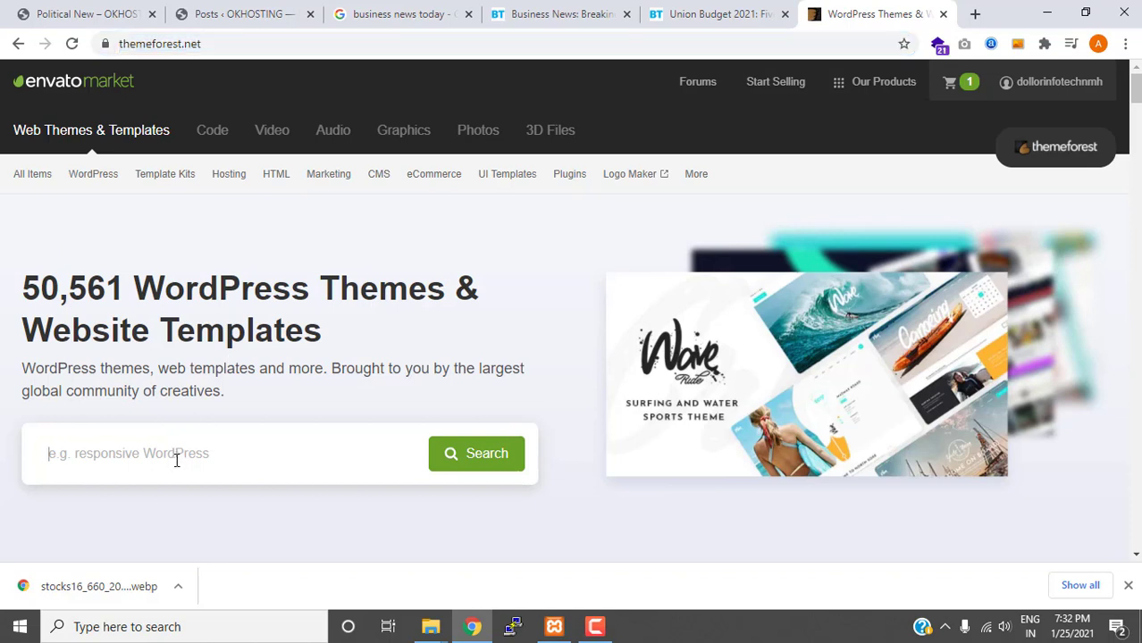
text(h)
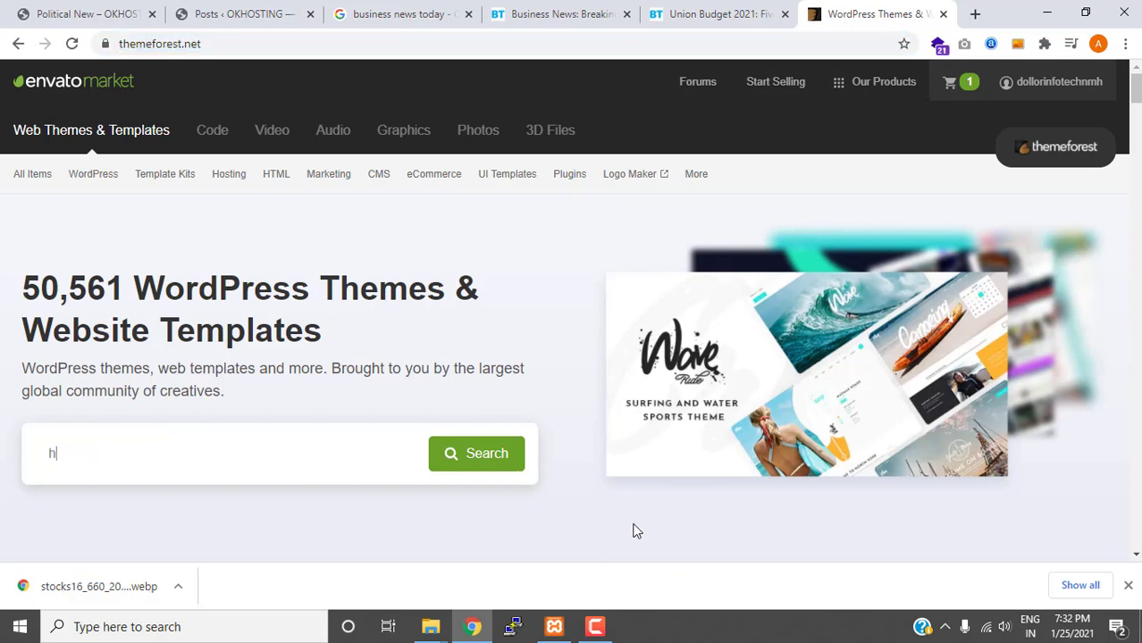
text(ostiko)
key(Return)
scroll(481, 341, down, 3)
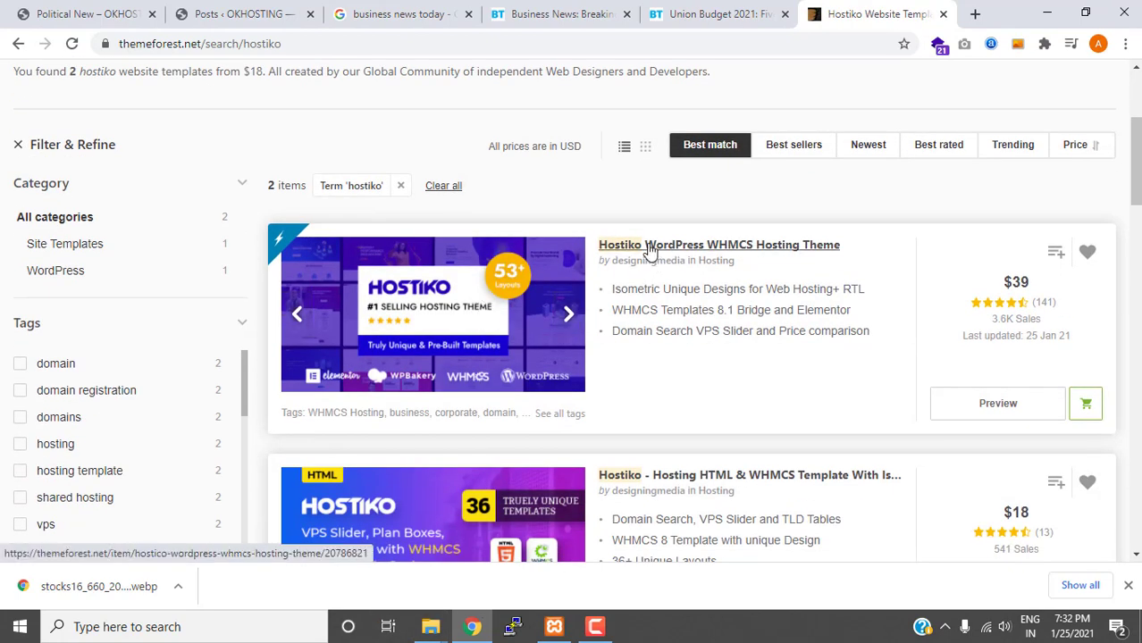
Open the Hostiko WordPress WHMCS Hosting Theme's item page and launch its live preview.
click(648, 248)
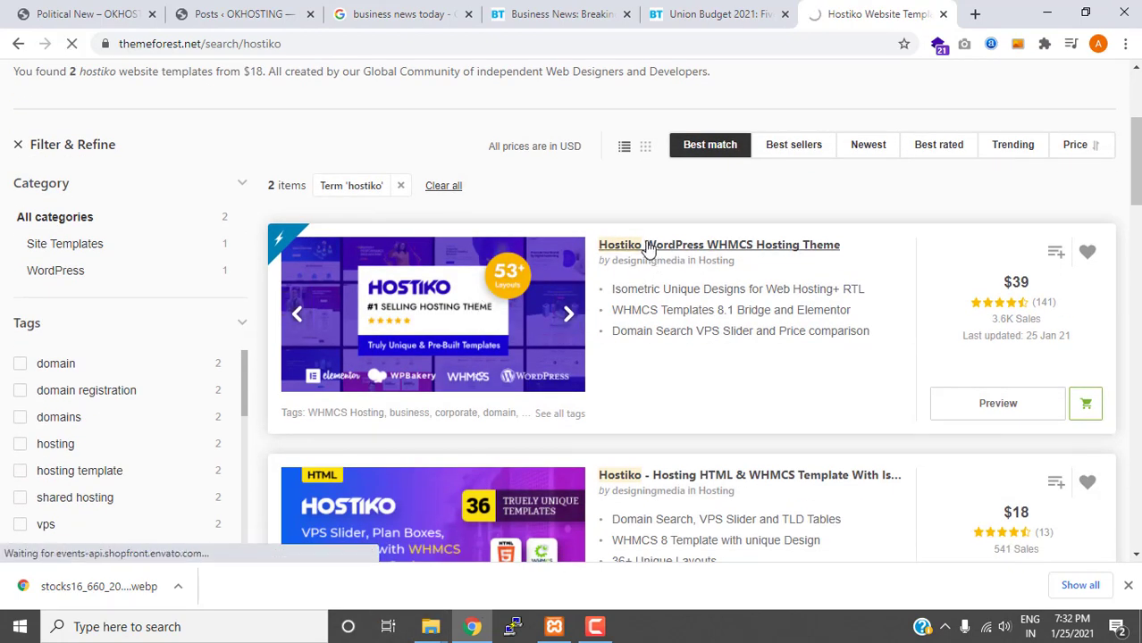
scroll(314, 281, down, 2)
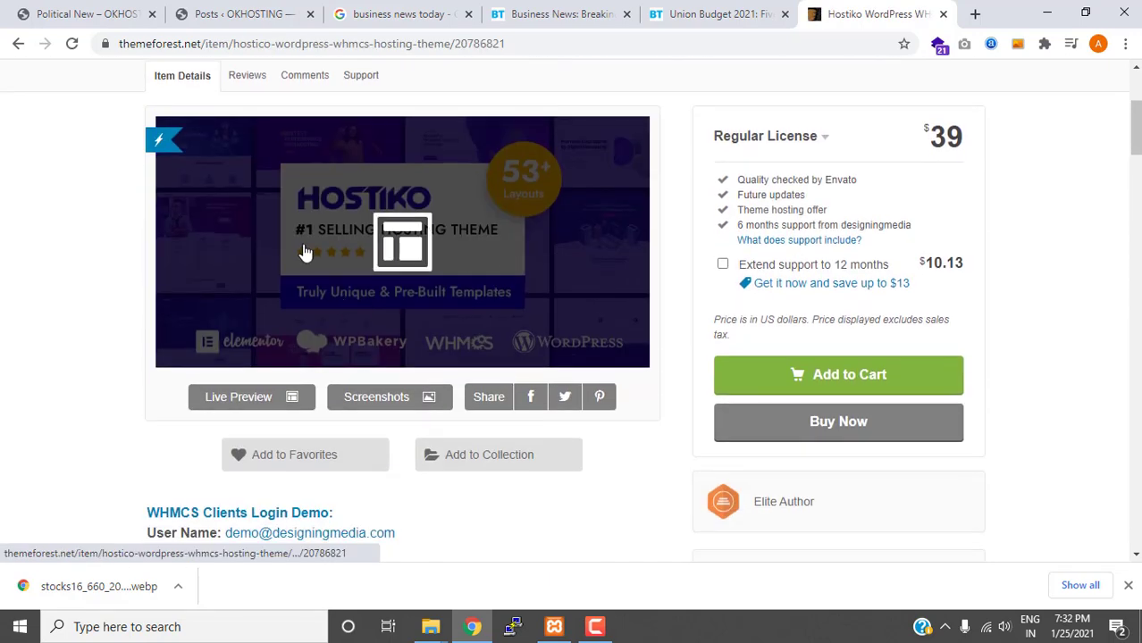
click(259, 398)
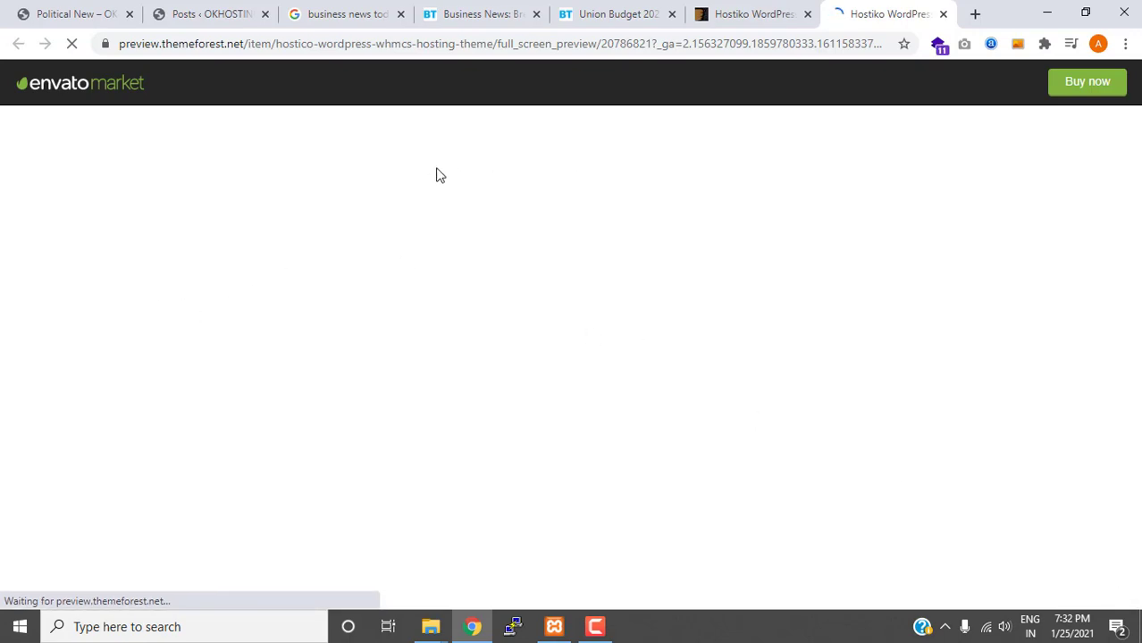
Examine the Regular License price and item details on the Hostiko item page, and return to its live preview.
click(731, 11)
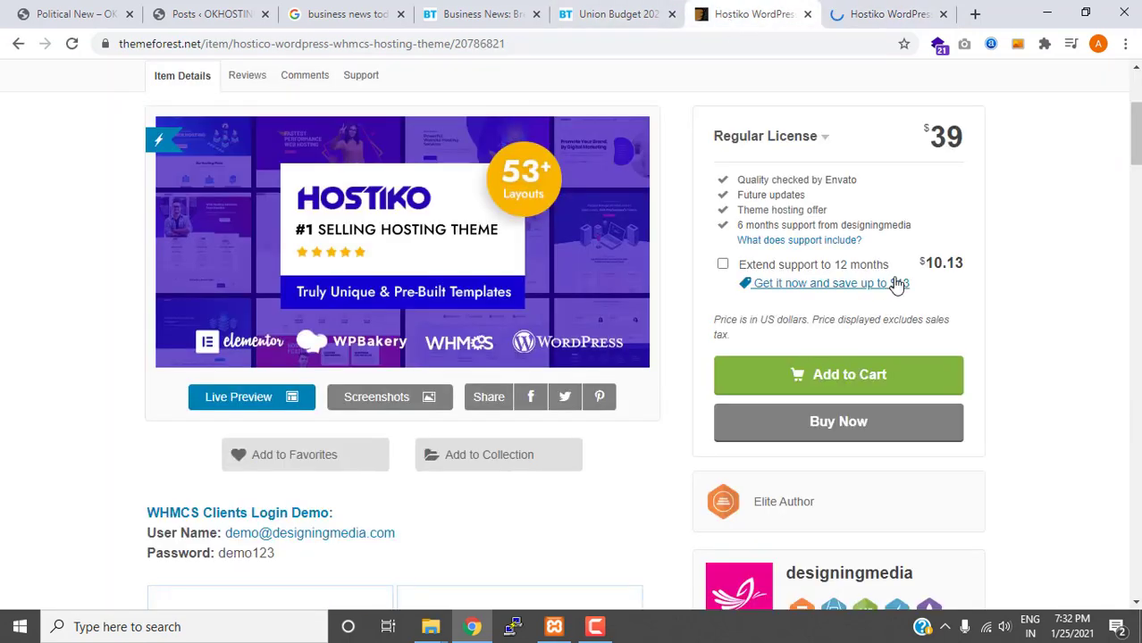
drag(931, 136, 977, 132)
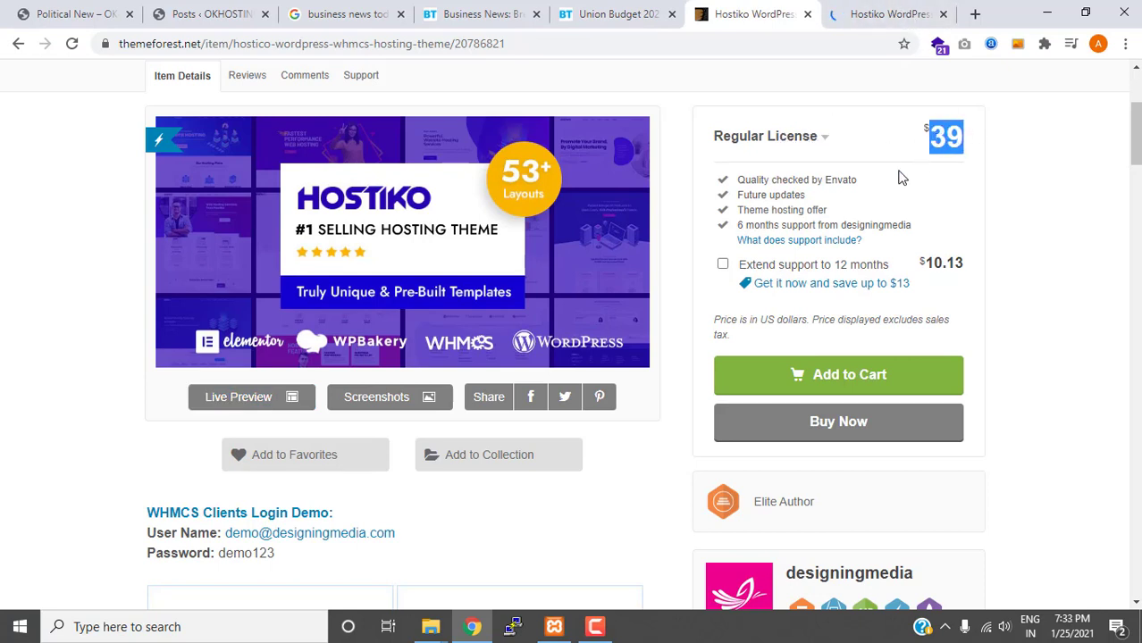
scroll(291, 278, down, 2)
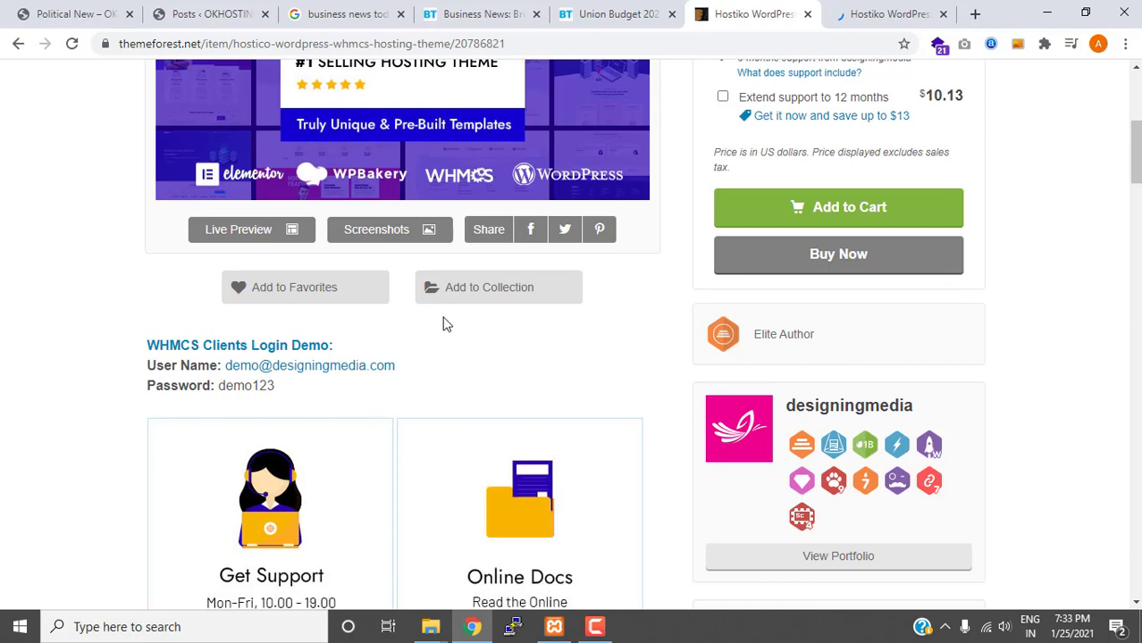
click(889, 13)
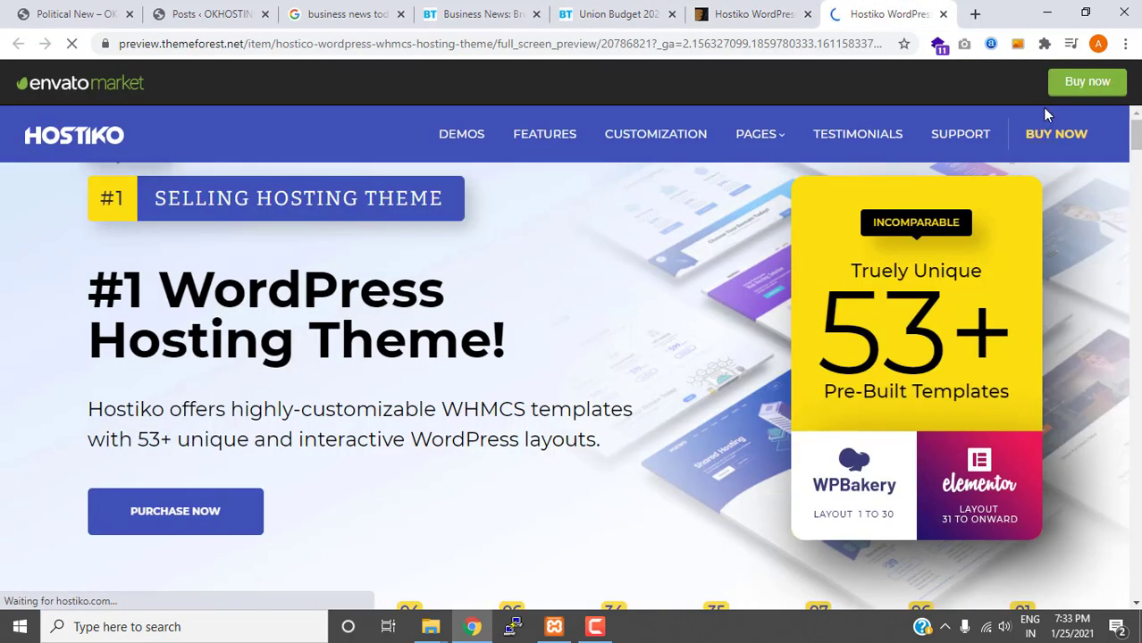
Examine the pre-built WPBakery template layouts in the Hostiko live preview.
scroll(349, 354, down, 5)
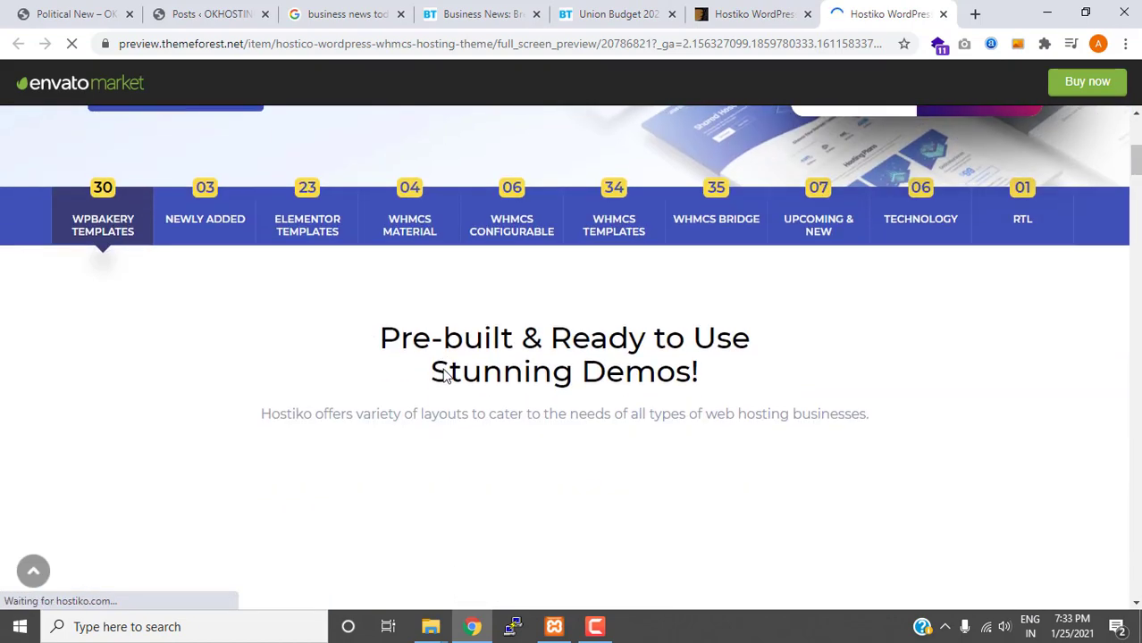
scroll(455, 376, down, 8)
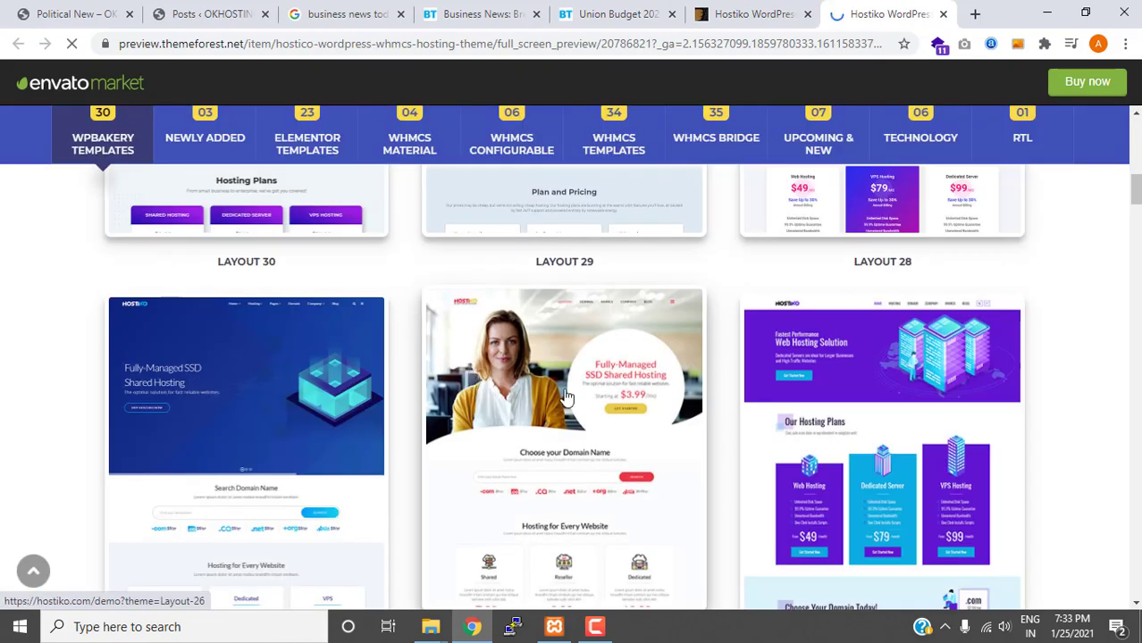
scroll(862, 301, up, 3)
scroll(862, 301, down, 4)
scroll(681, 329, up, 4)
scroll(780, 345, up, 5)
scroll(786, 365, down, 2)
scroll(789, 368, down, 10)
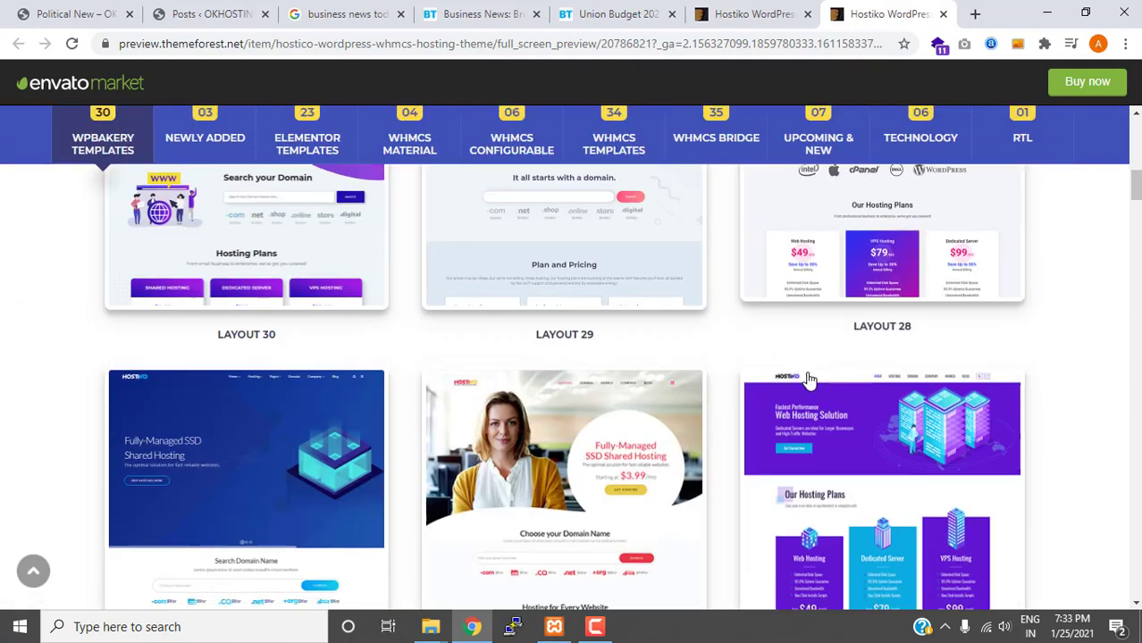
scroll(862, 375, up, 2)
scroll(851, 342, up, 3)
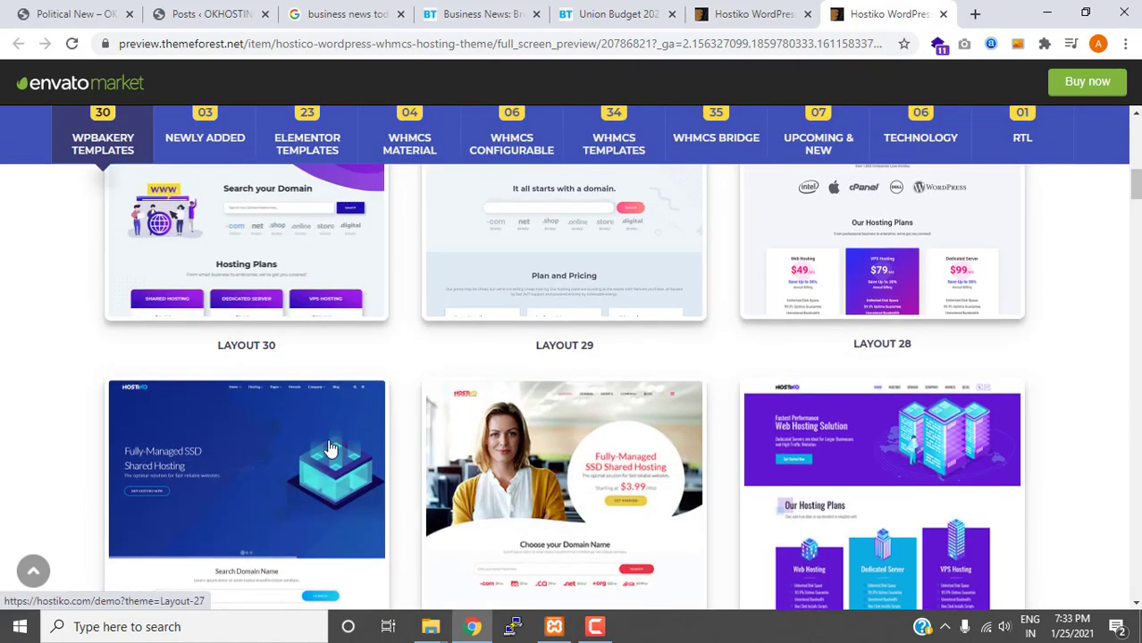
Open the Layout 27 demo and highlight its name in the address, and highlight the Regular License price on the Hostiko item page.
click(206, 484)
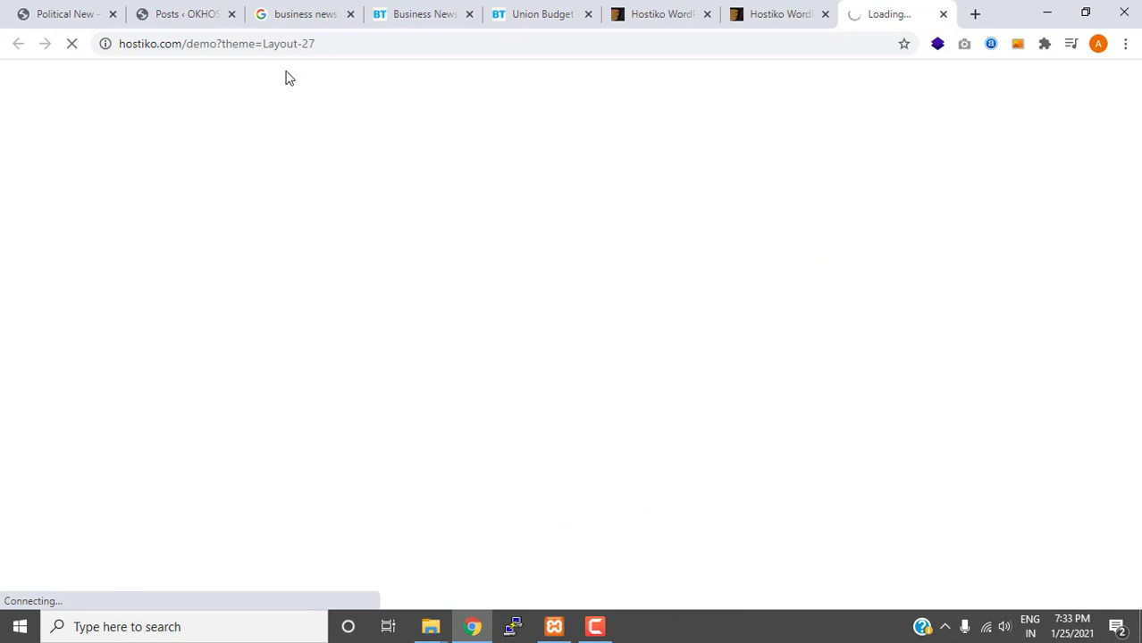
drag(263, 43, 352, 41)
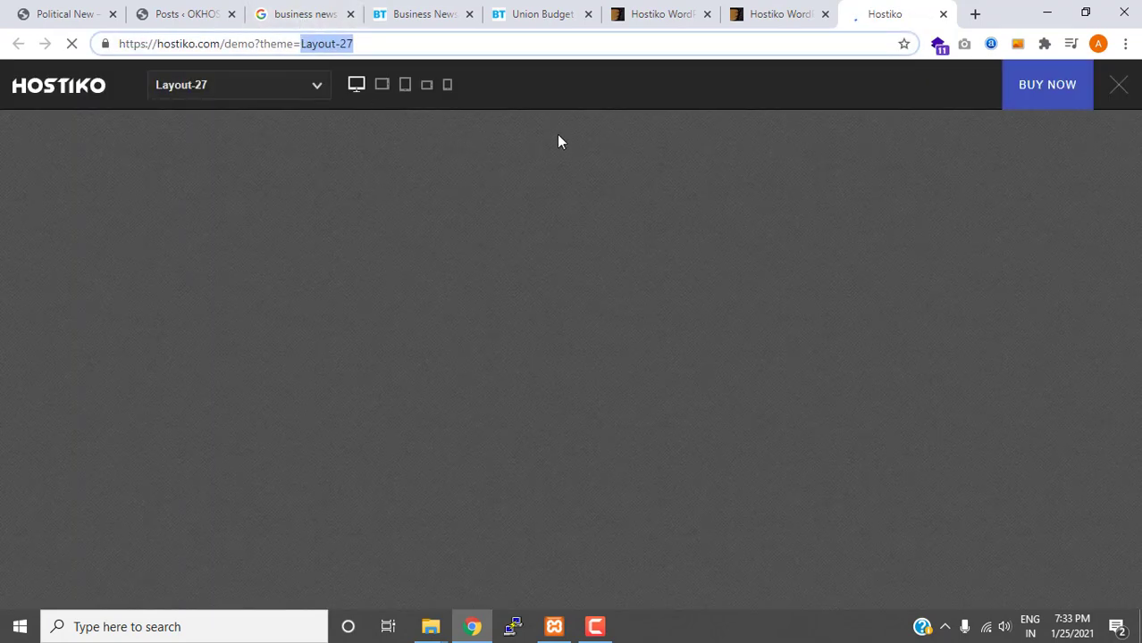
click(672, 14)
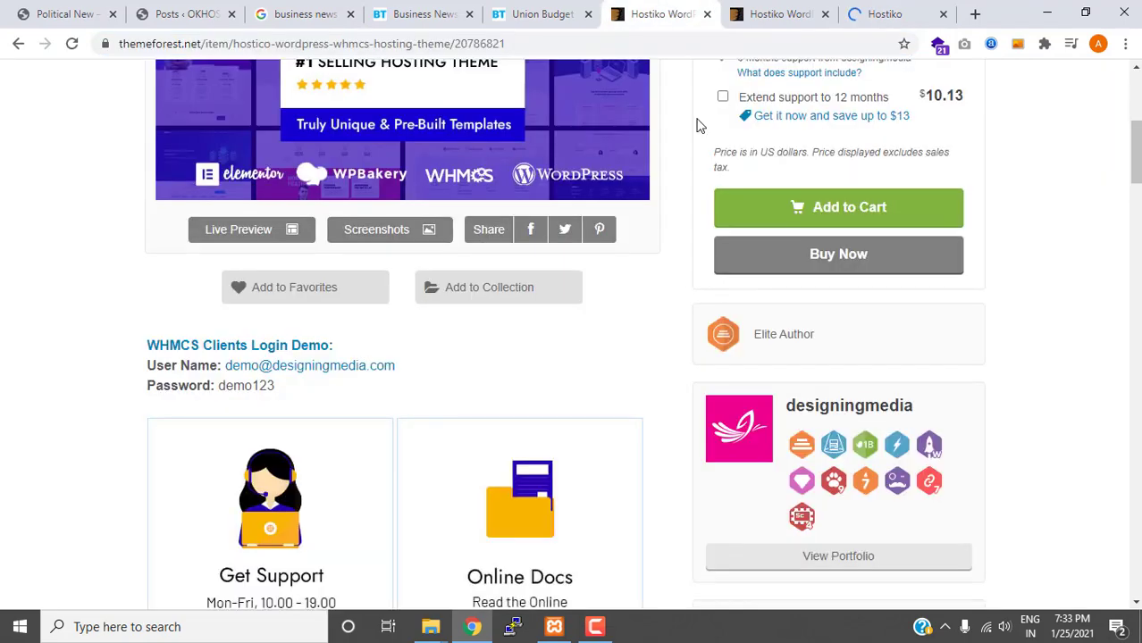
scroll(785, 292, up, 3)
drag(965, 221, 927, 211)
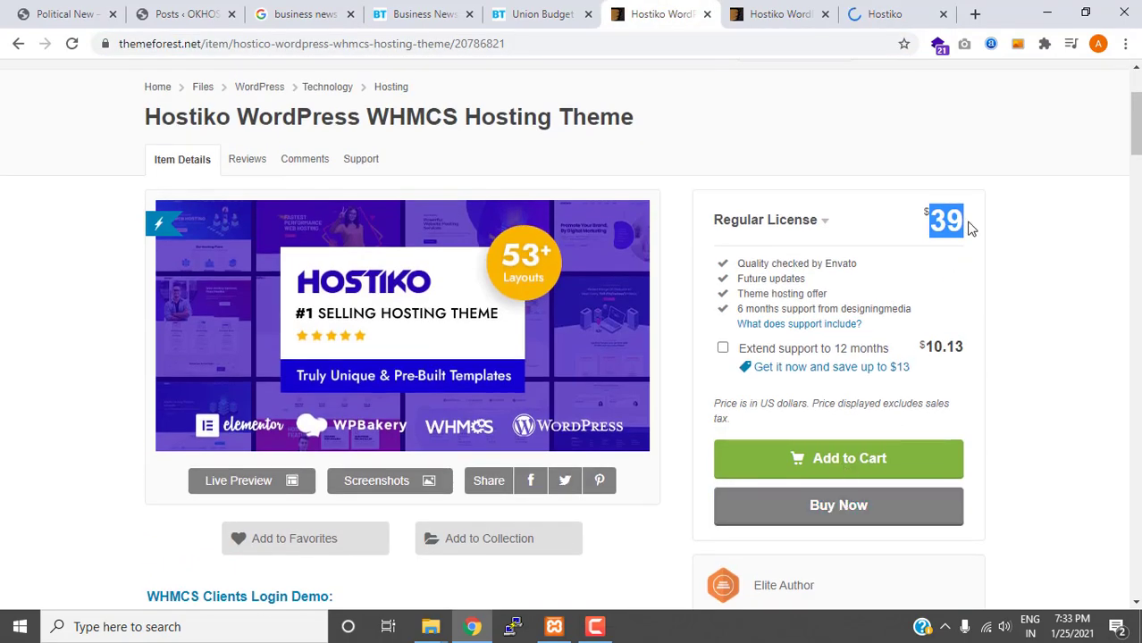
Switch to File Explorer, open the Hostiko folder on the OKLABS1 (D:) drive and select hostiko.zip.
mouse_move(430, 627)
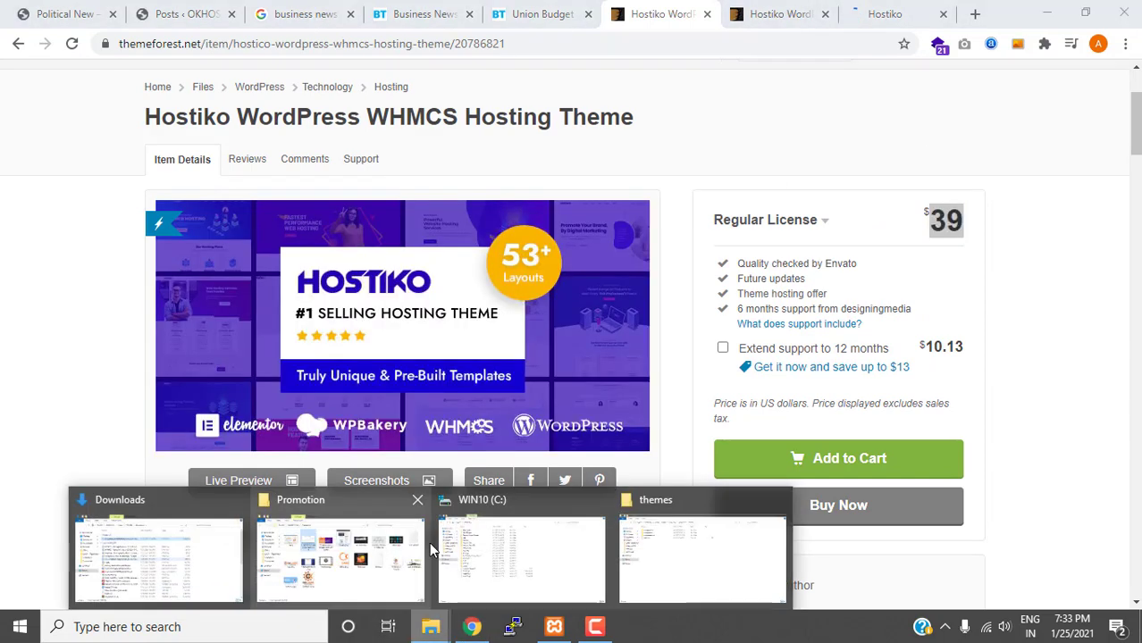
mouse_move(589, 570)
click(681, 572)
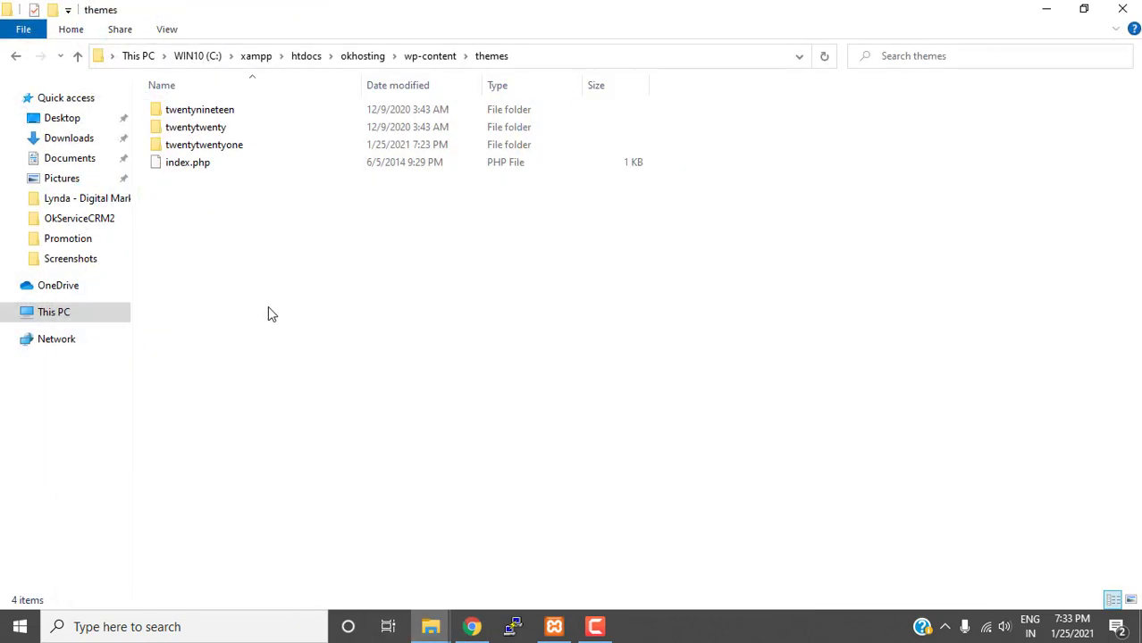
click(62, 322)
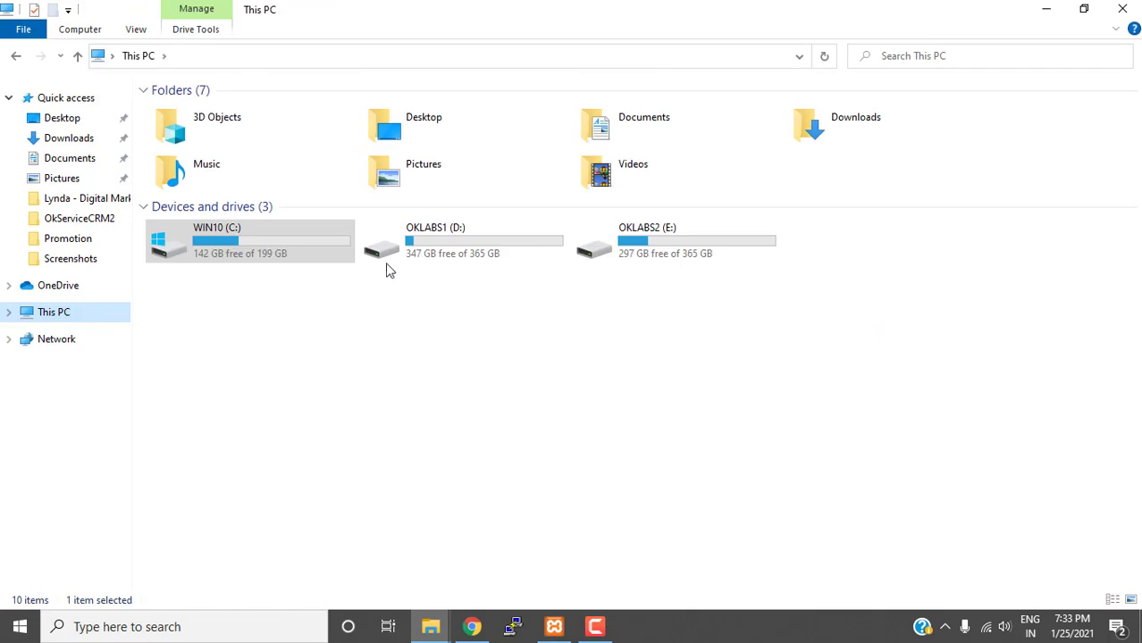
double_click(391, 263)
double_click(185, 181)
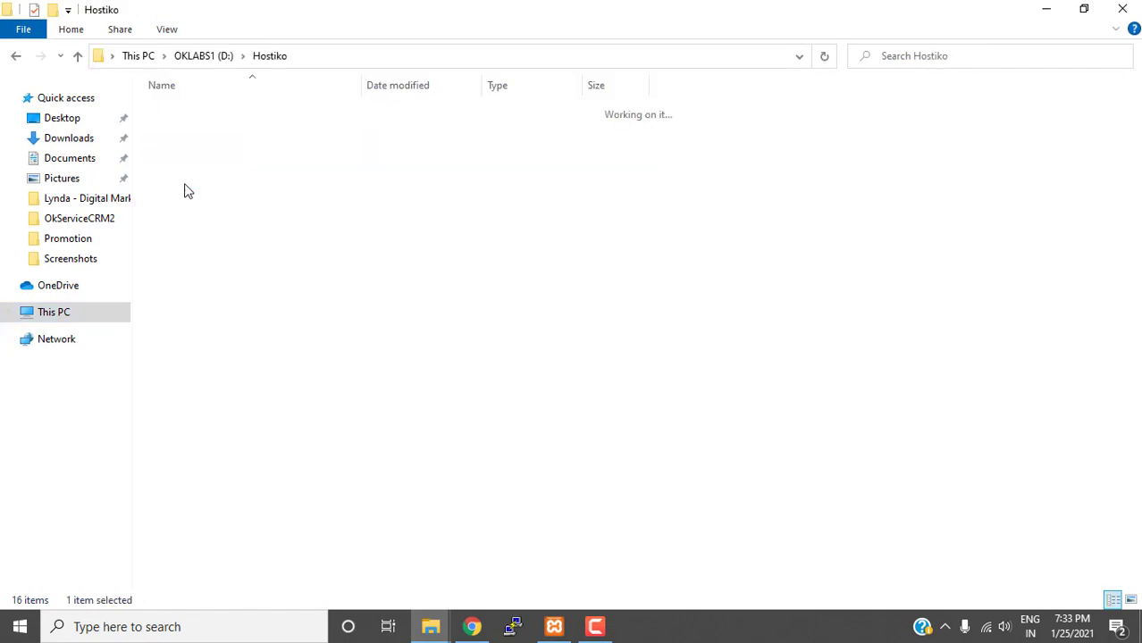
drag(235, 202, 189, 161)
click(177, 131)
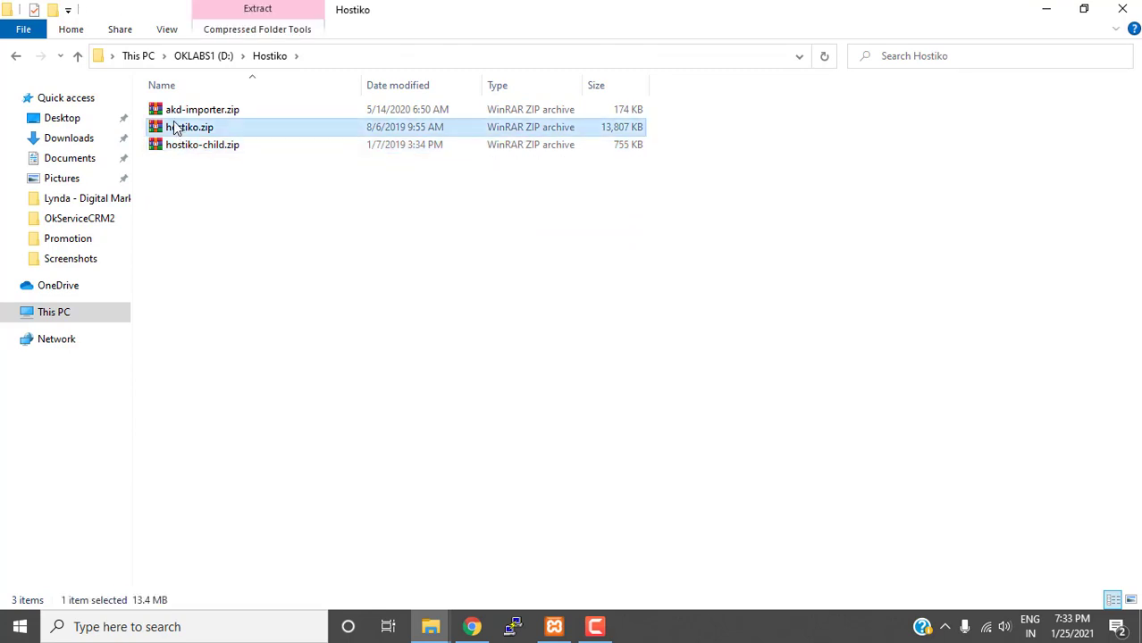
Switch back to Chrome and open the theme upload form from the WordPress site's Themes page.
click(472, 626)
click(179, 15)
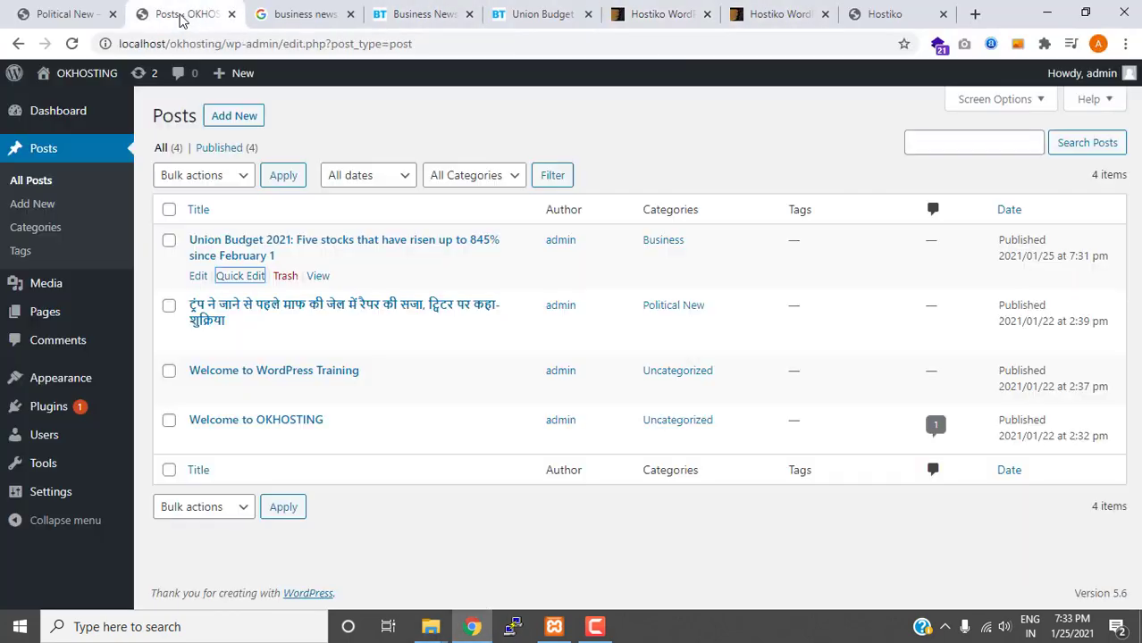
mouse_move(49, 390)
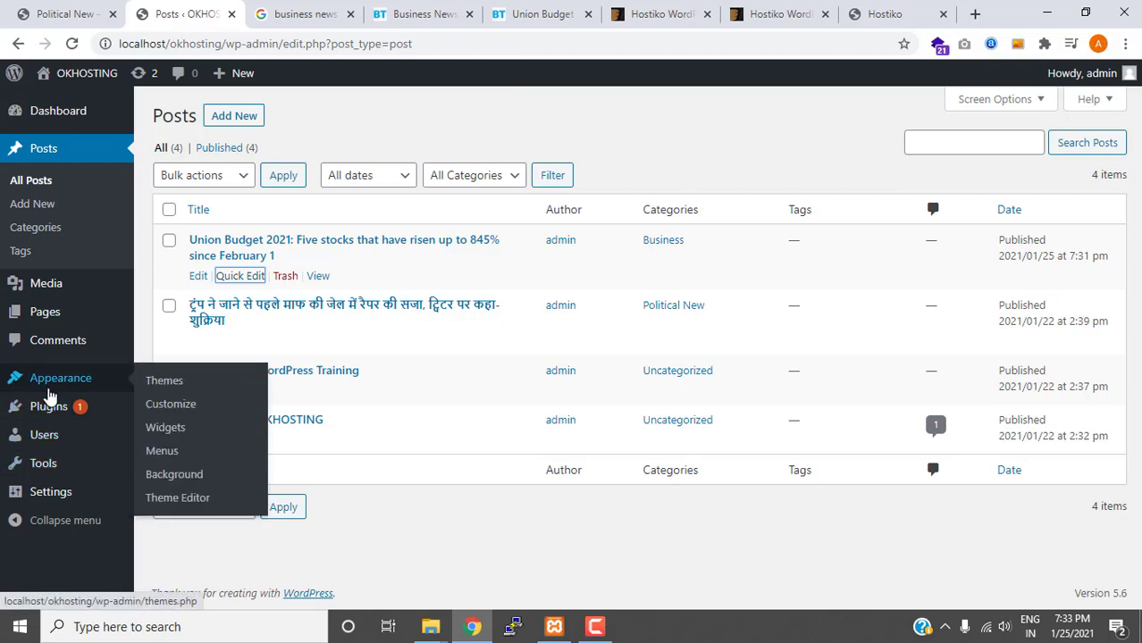
click(173, 385)
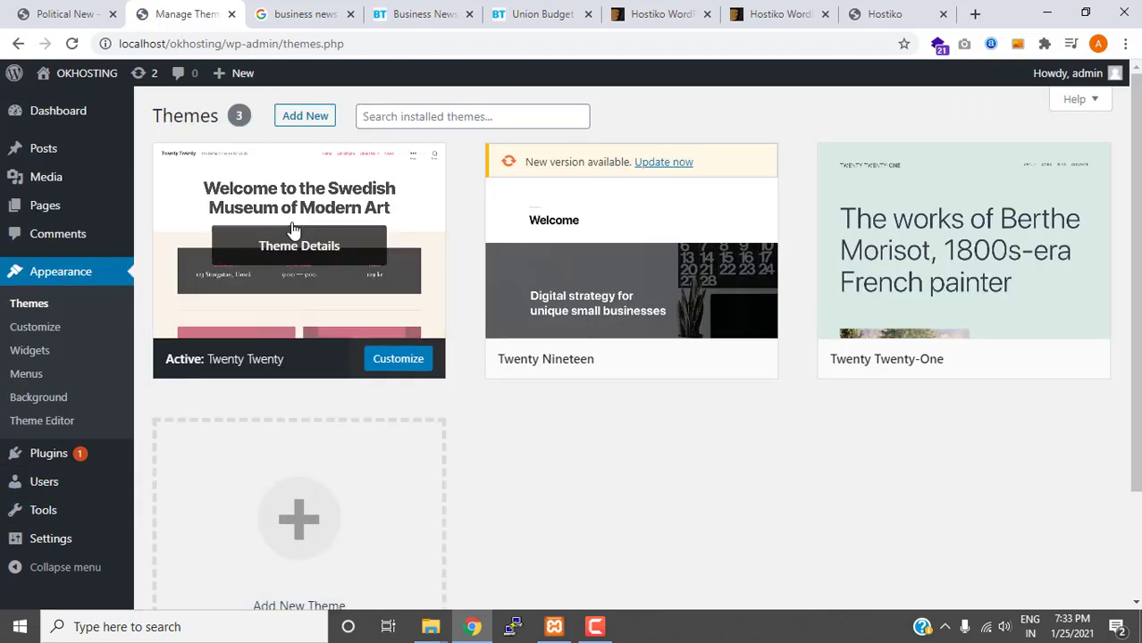
click(315, 126)
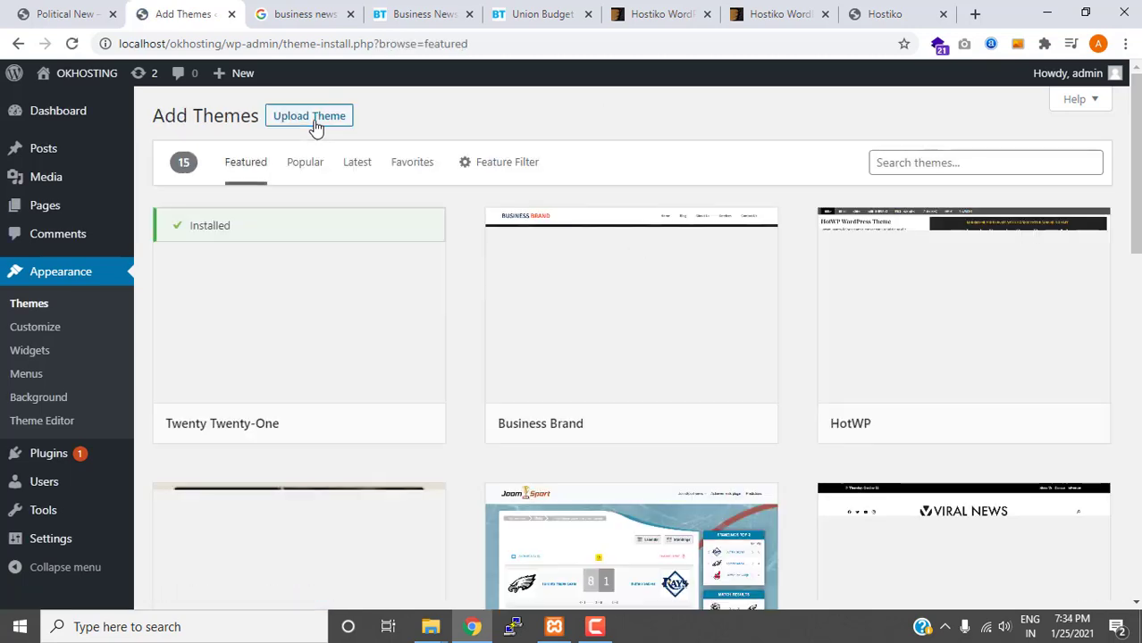
click(290, 116)
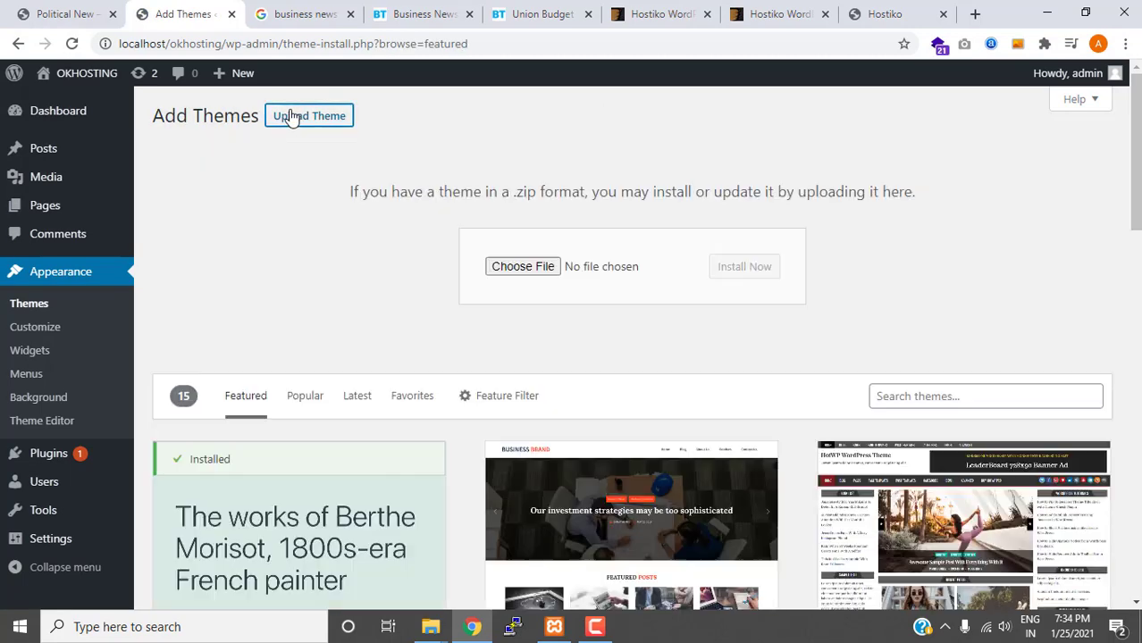
Highlight the .zip format note on the theme upload form and revisit the Hostiko preview and item pages.
click(501, 270)
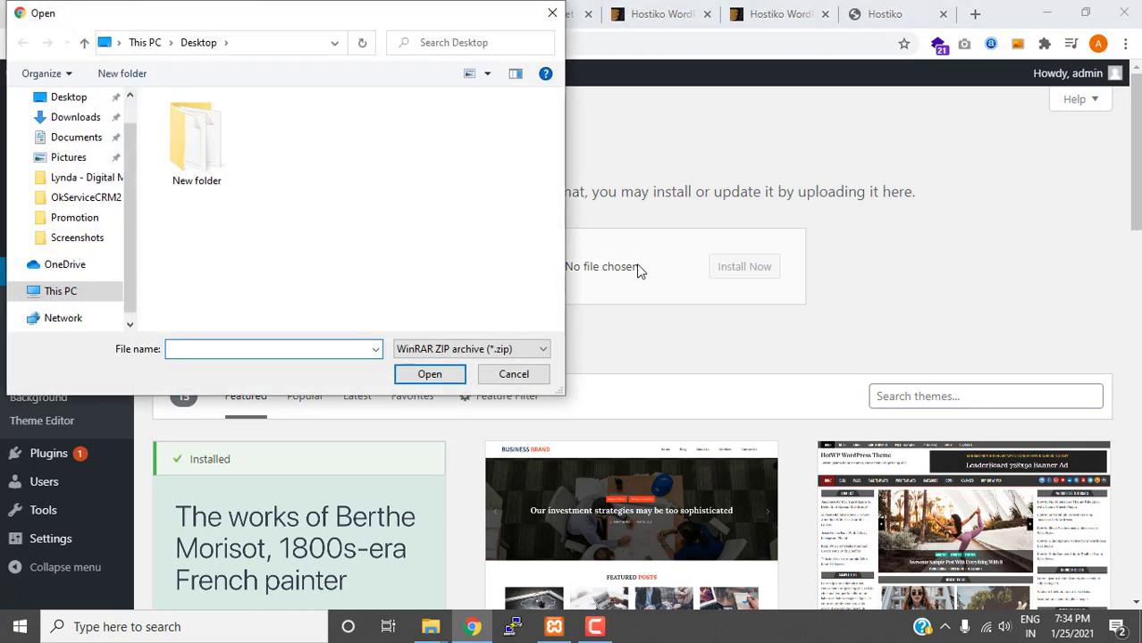
click(552, 12)
drag(348, 194, 542, 192)
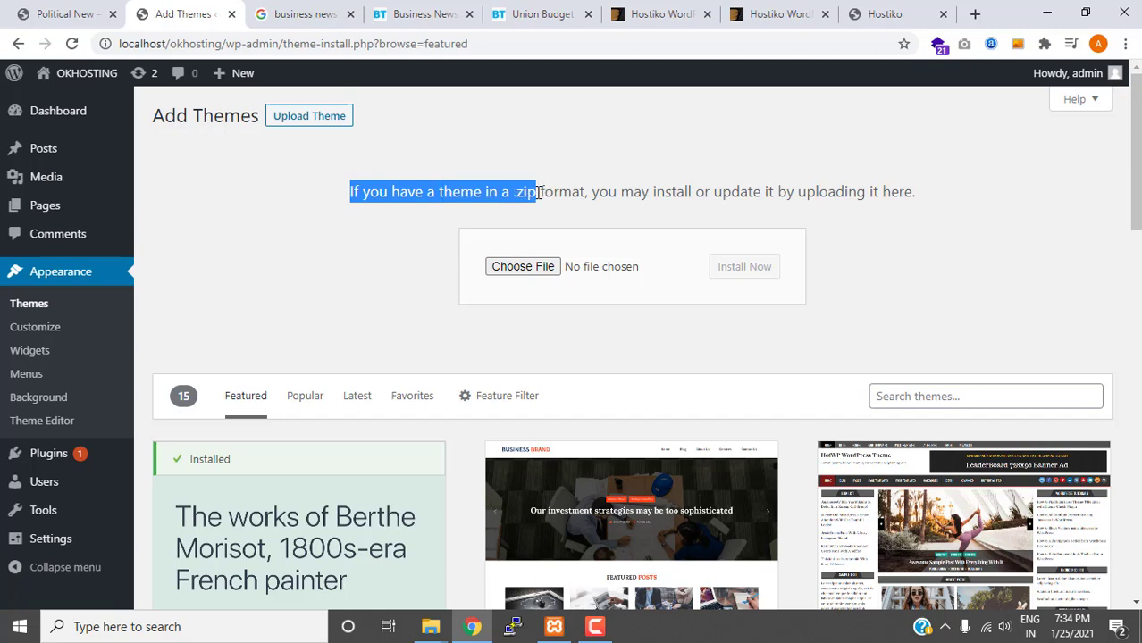
click(778, 13)
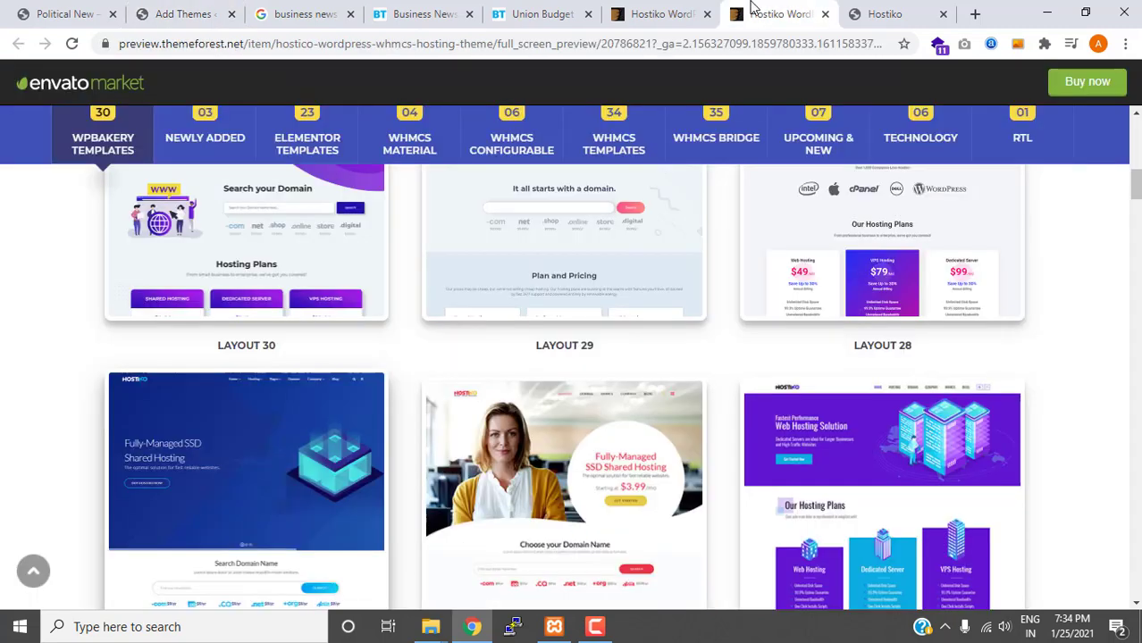
click(661, 13)
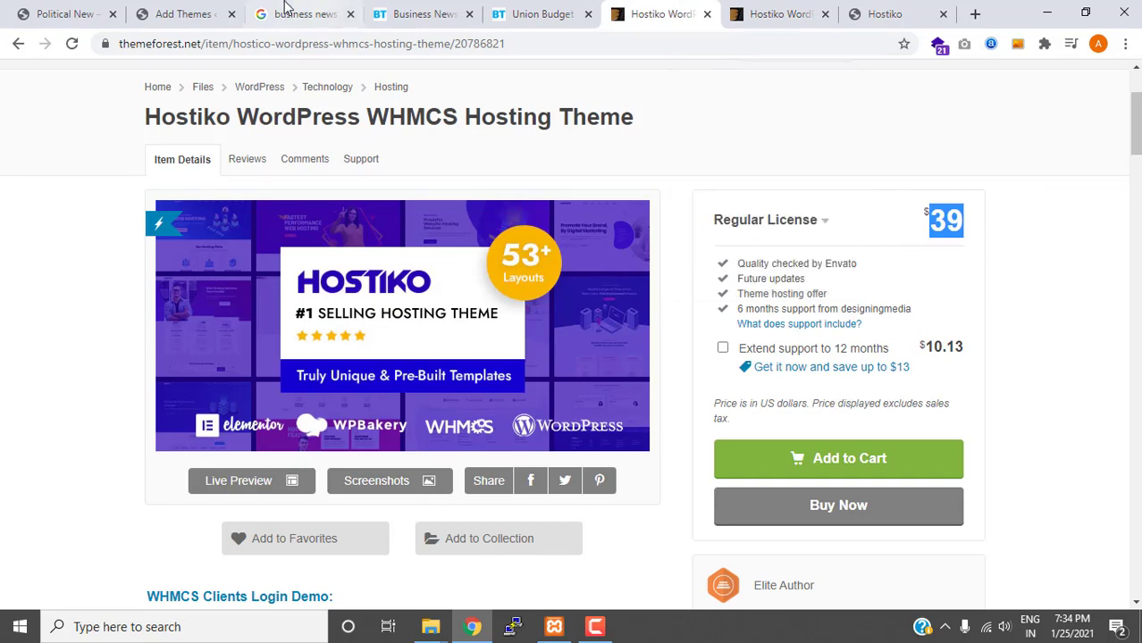
Start choosing a theme file for upload in WordPress and browse to the Hostiko folder on the OKLABS1 (D:) drive.
click(205, 11)
click(547, 267)
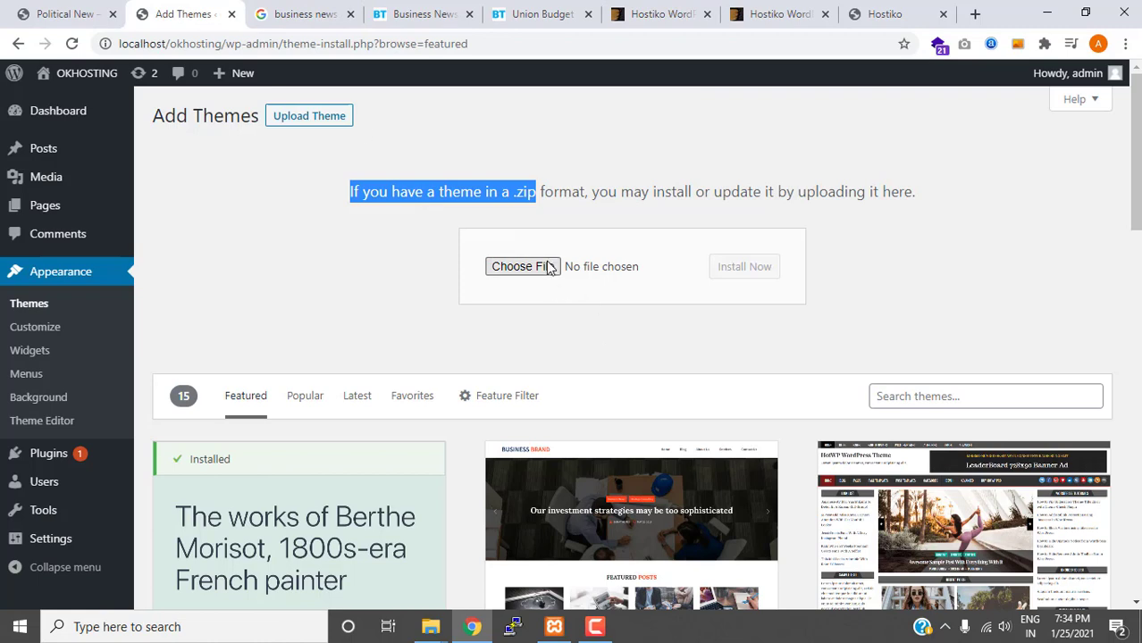
click(56, 288)
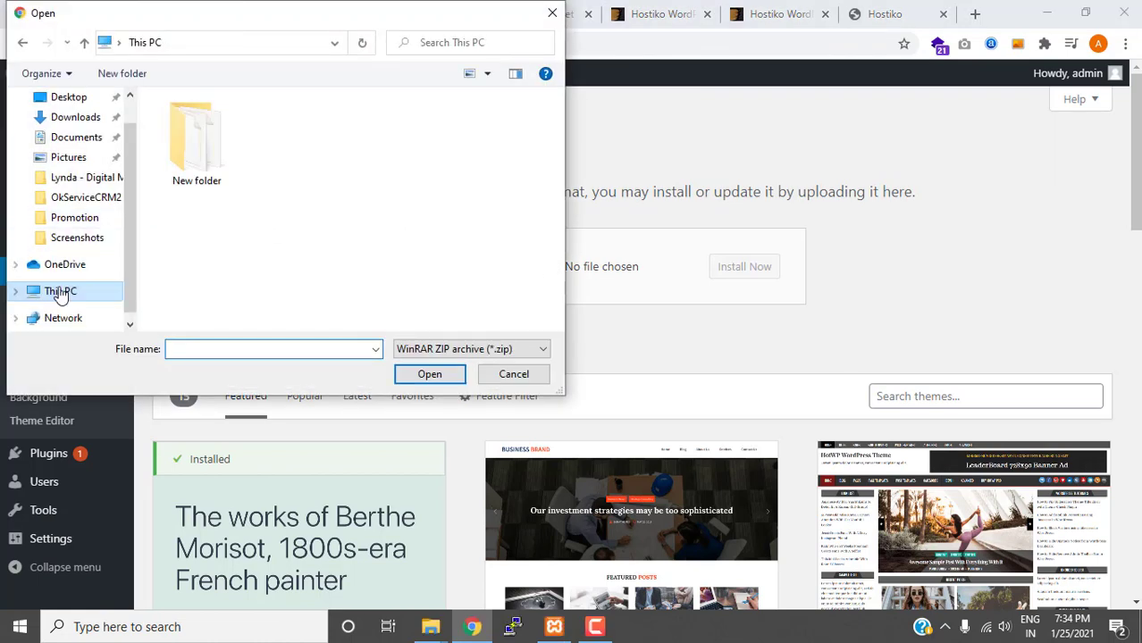
scroll(251, 241, down, 5)
click(255, 252)
double_click(255, 252)
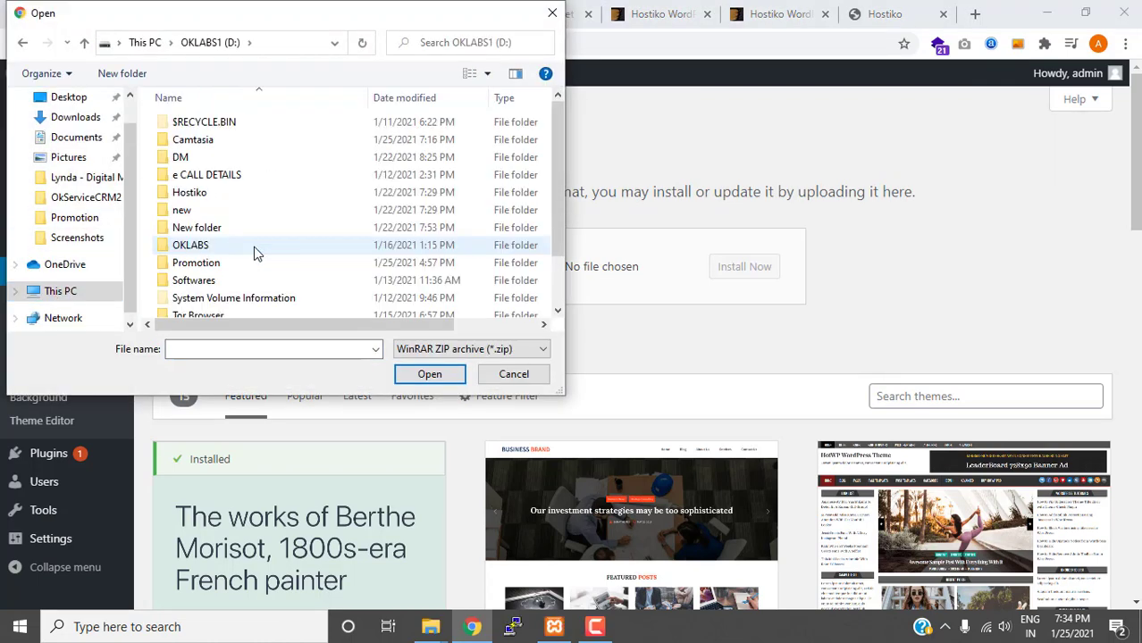
double_click(201, 194)
Choose hostiko.zip as the theme package for upload.
click(215, 141)
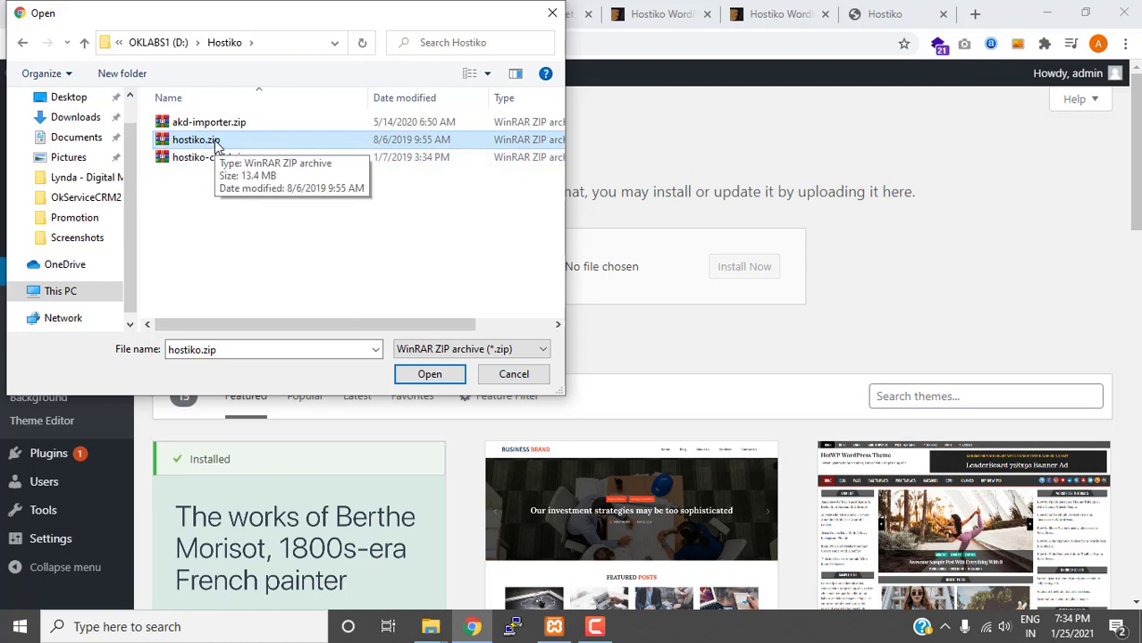
click(208, 159)
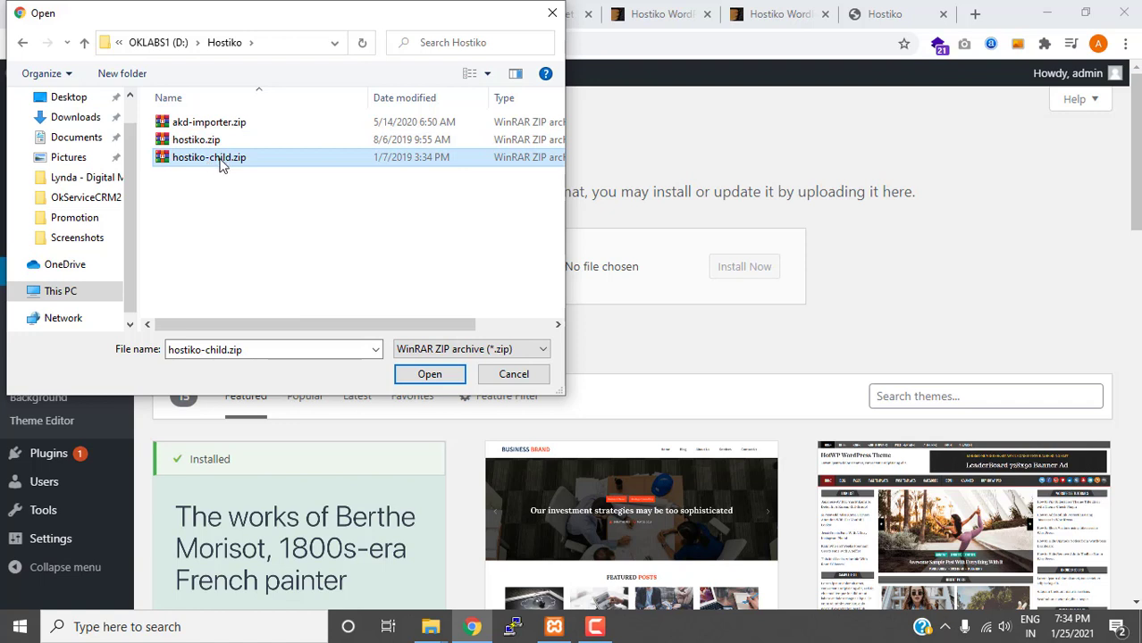
click(201, 143)
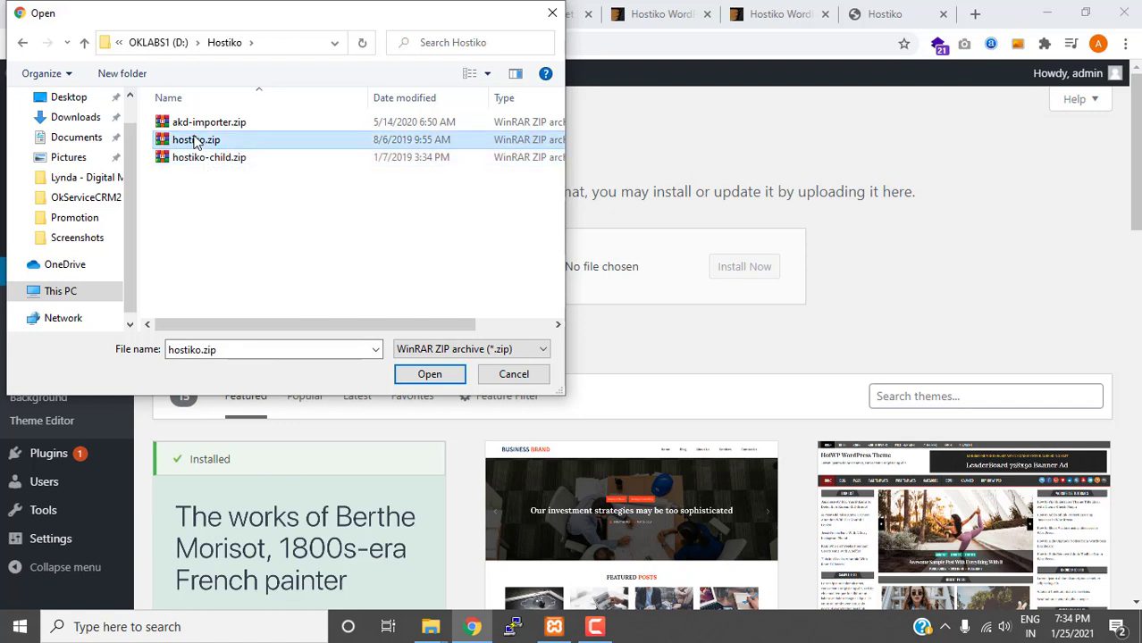
click(196, 143)
click(254, 144)
click(427, 375)
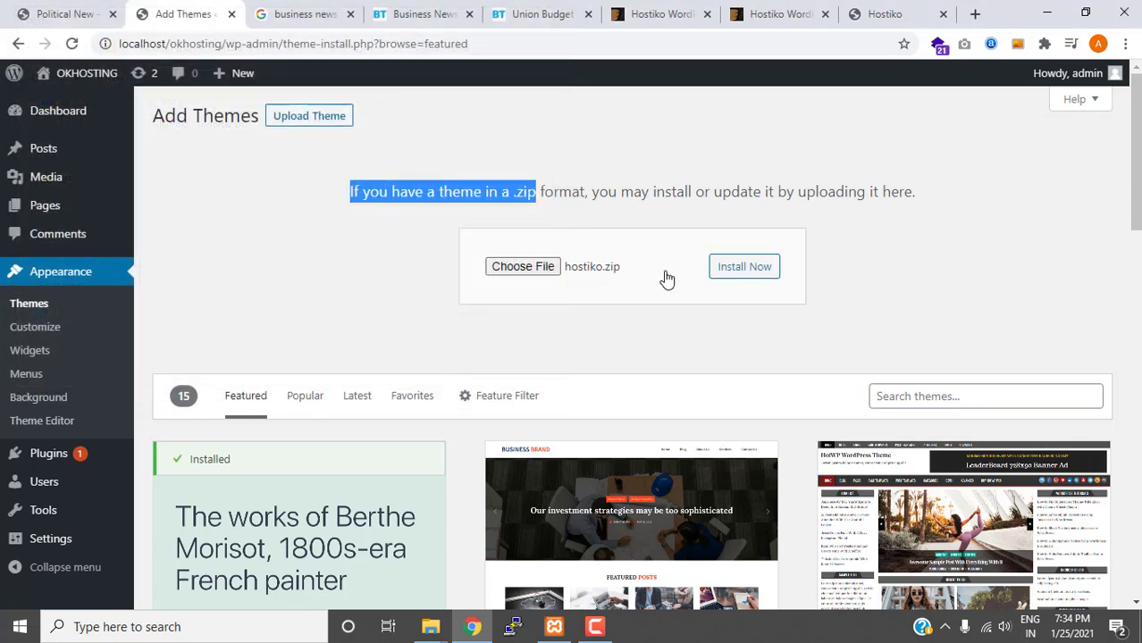
Install the Hostiko theme from the chosen zip file.
click(721, 273)
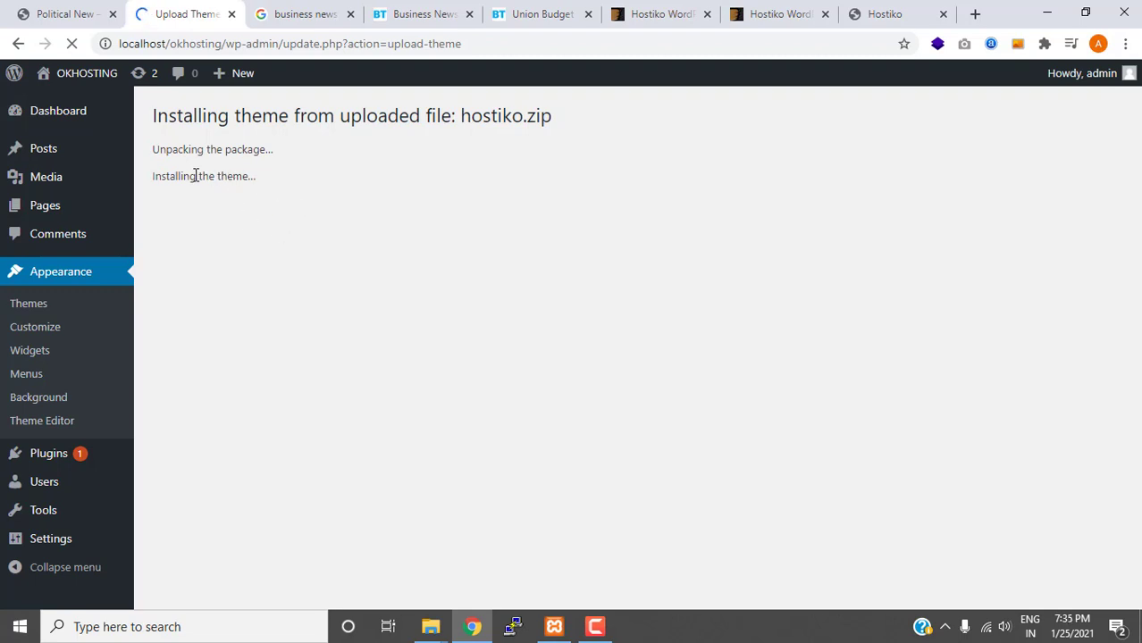
click(597, 626)
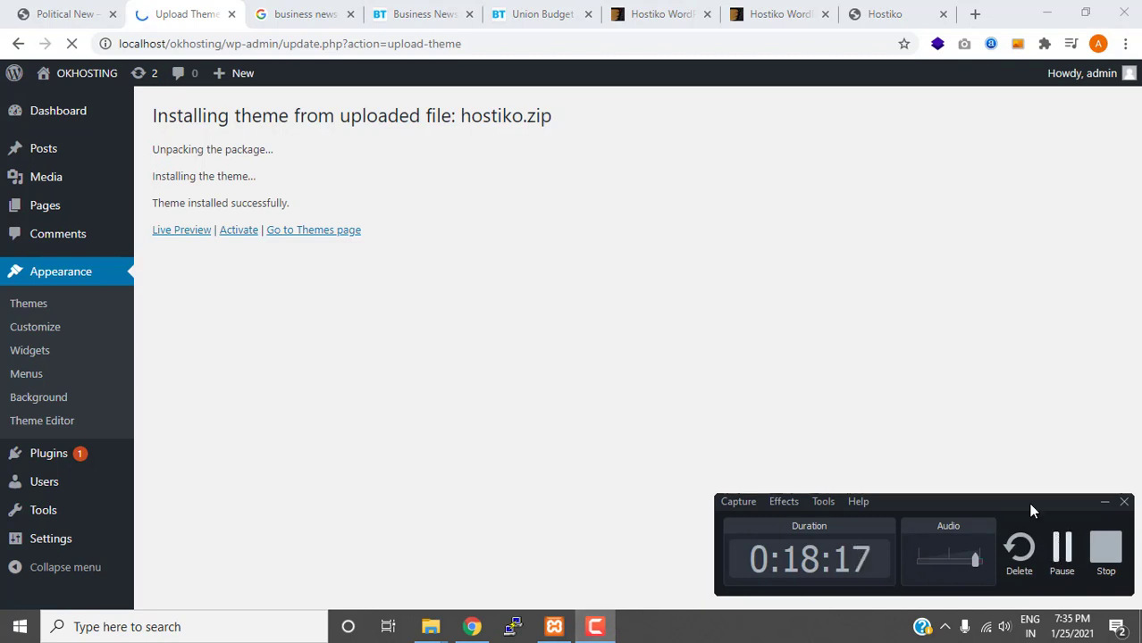
click(255, 293)
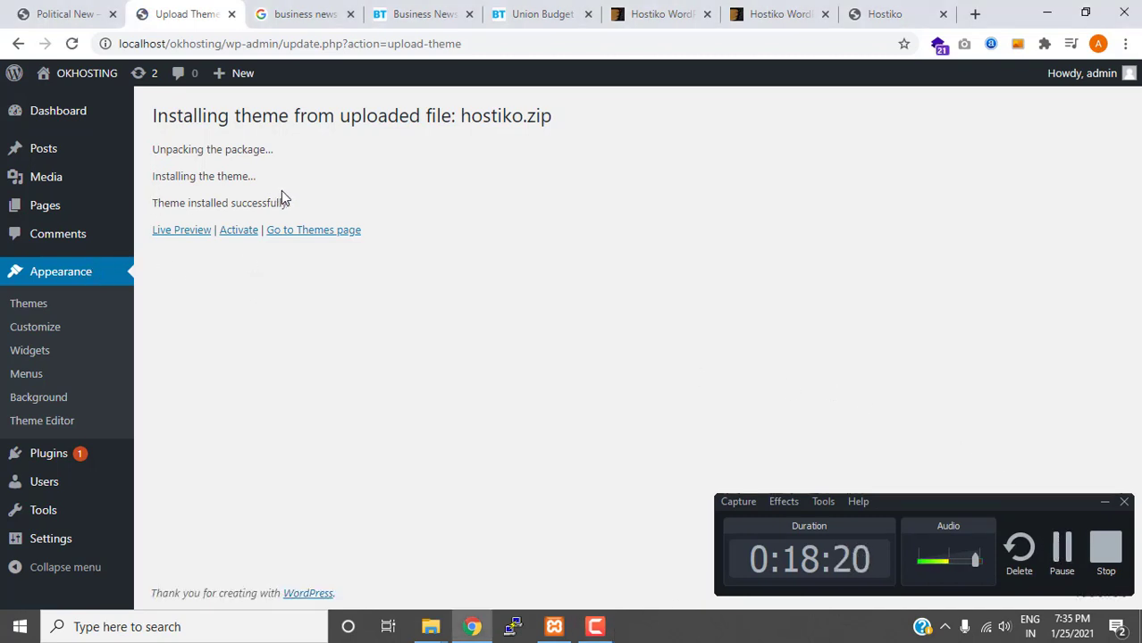
click(1104, 503)
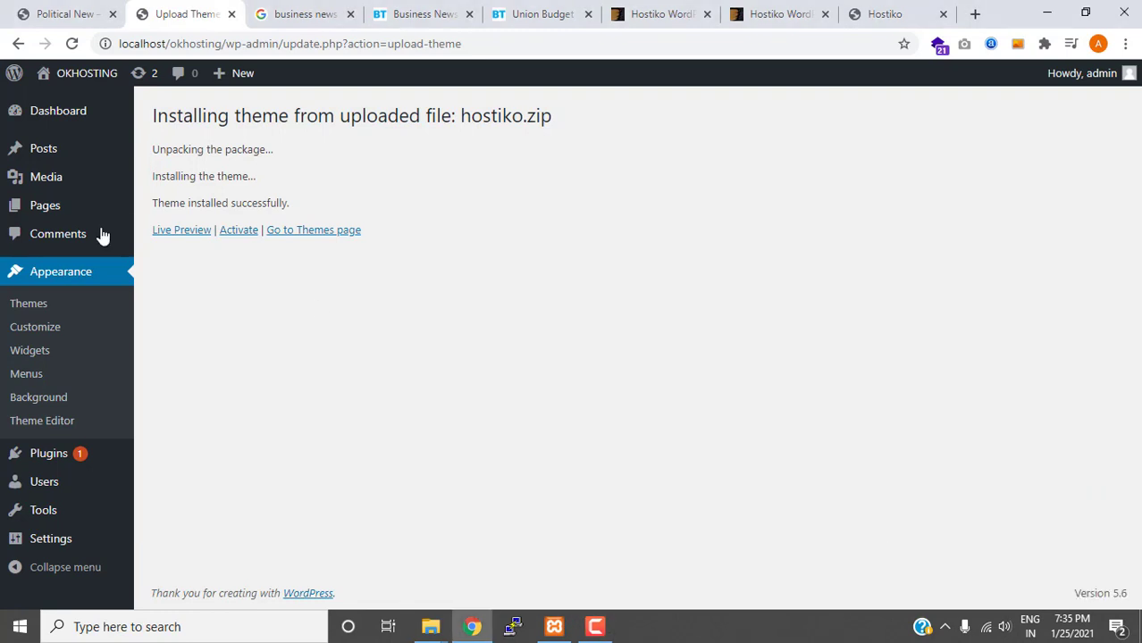
Activate the newly installed Hostiko theme and bring up the site's Political New category page.
click(248, 238)
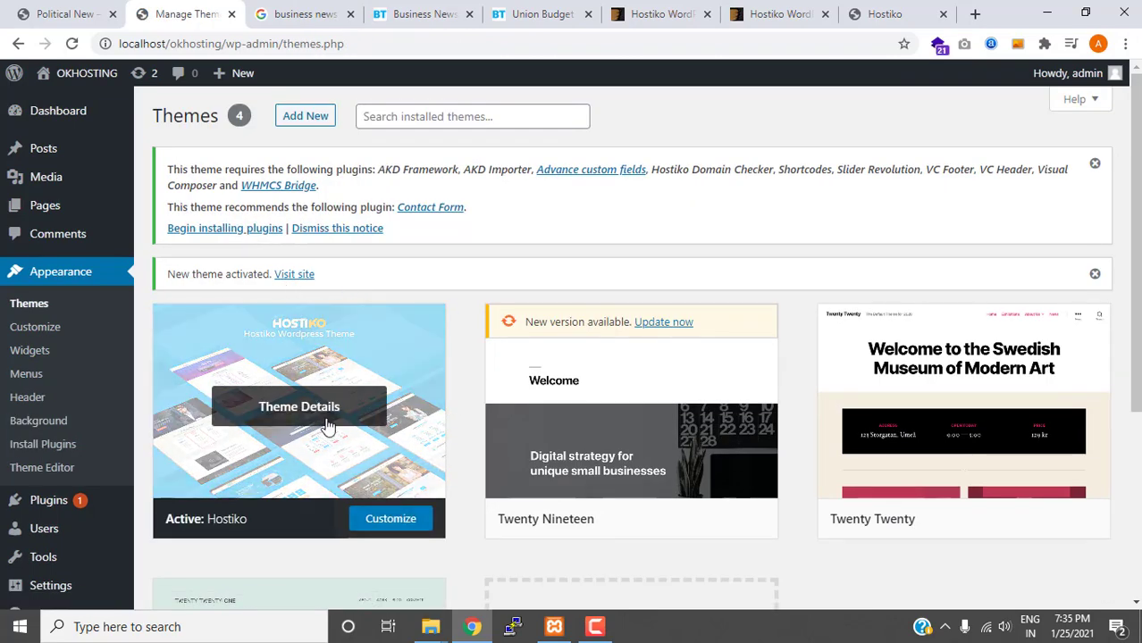
click(80, 11)
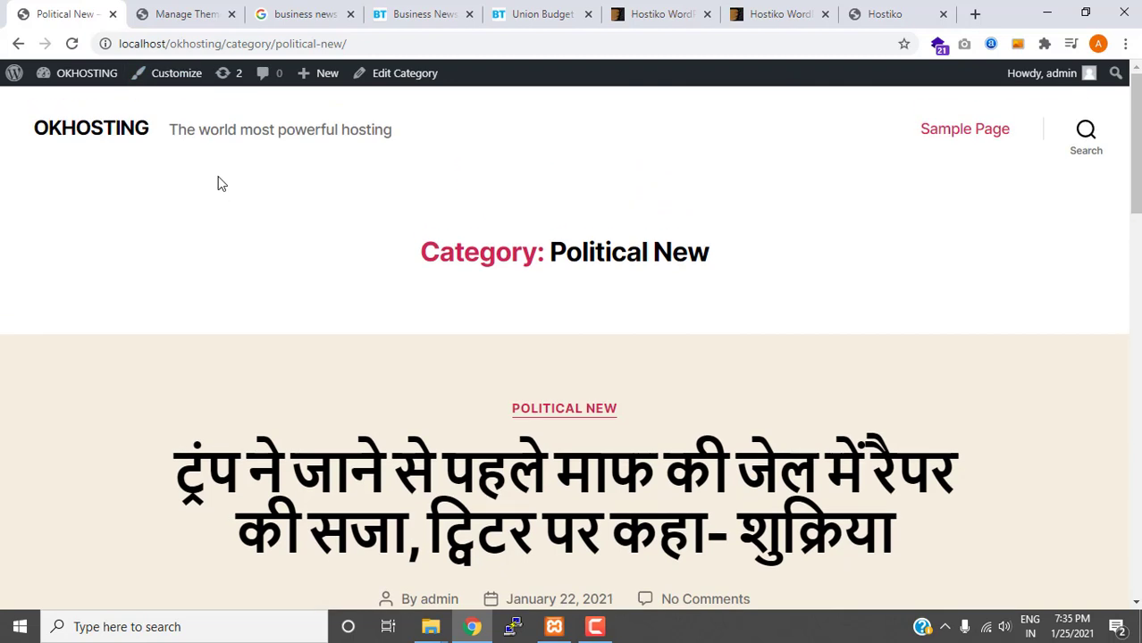
Load the site's home page at localhost/okhosting/ and look over it with the Hostiko theme active.
drag(229, 43, 869, 34)
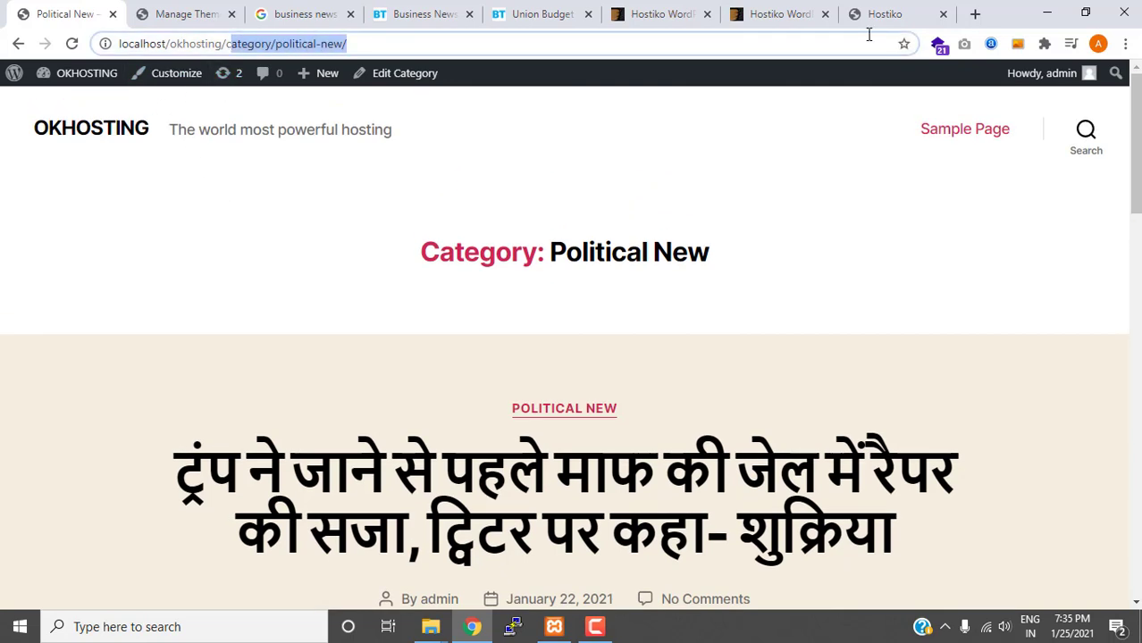
key(BackSpace)
key(Return)
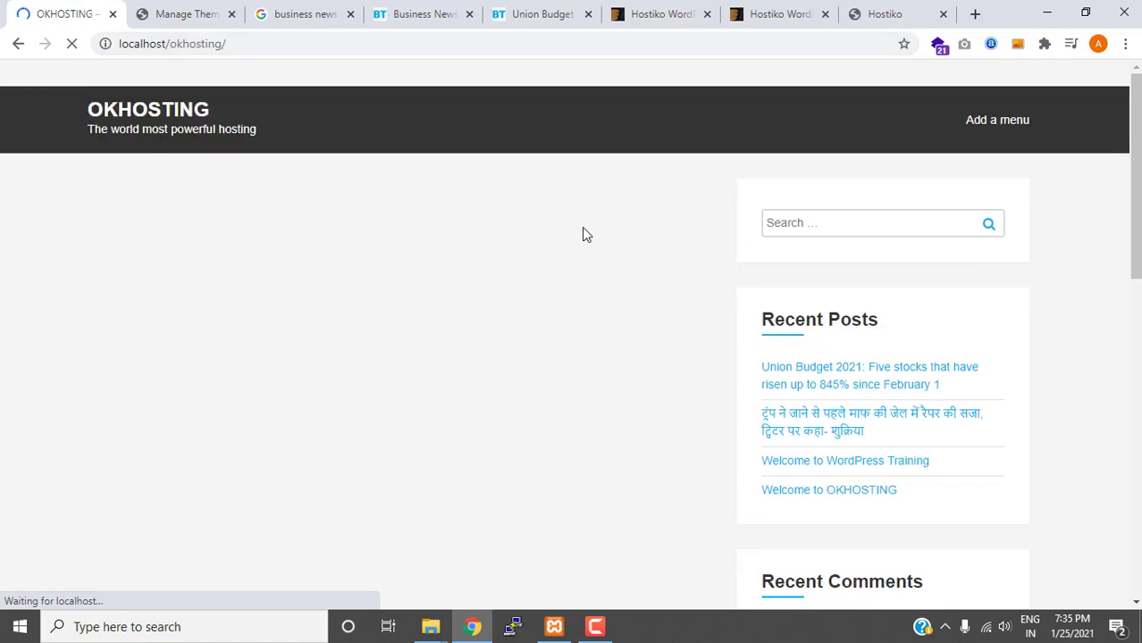
scroll(582, 230, down, 10)
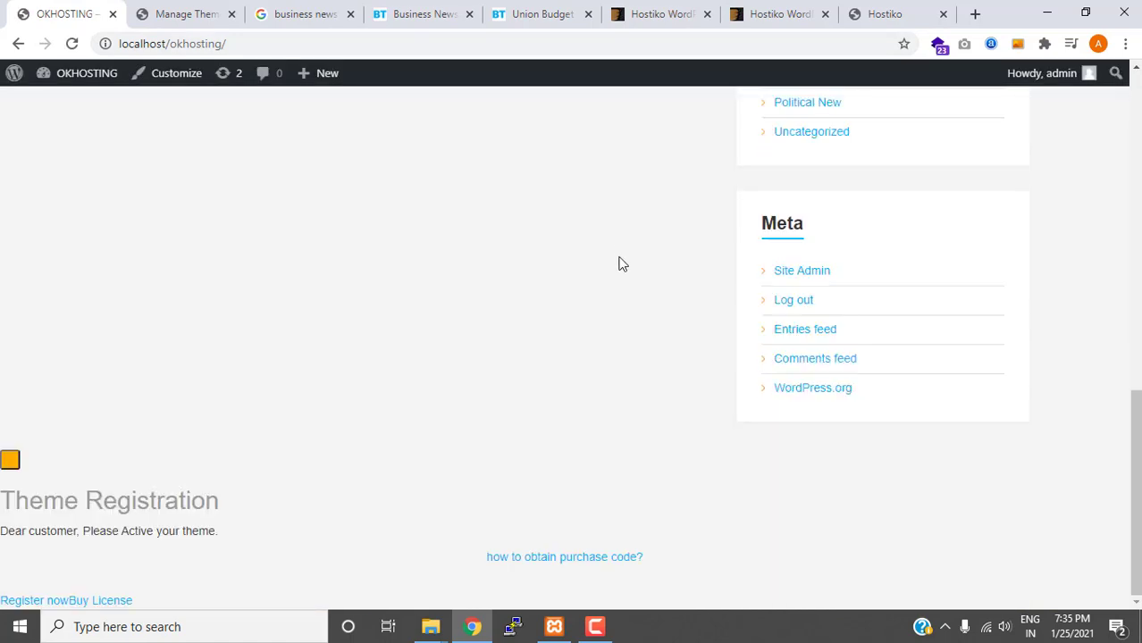
scroll(622, 264, up, 10)
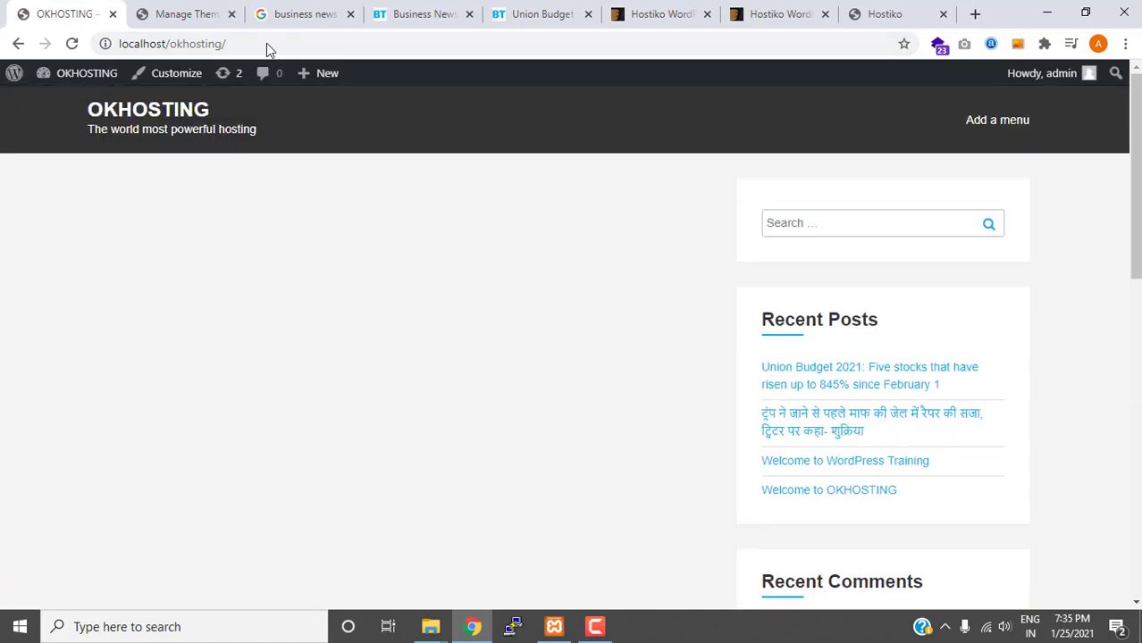
Begin installing the plugins required by the Hostiko theme and mark the ones from AKD Framework to VC Header.
click(175, 12)
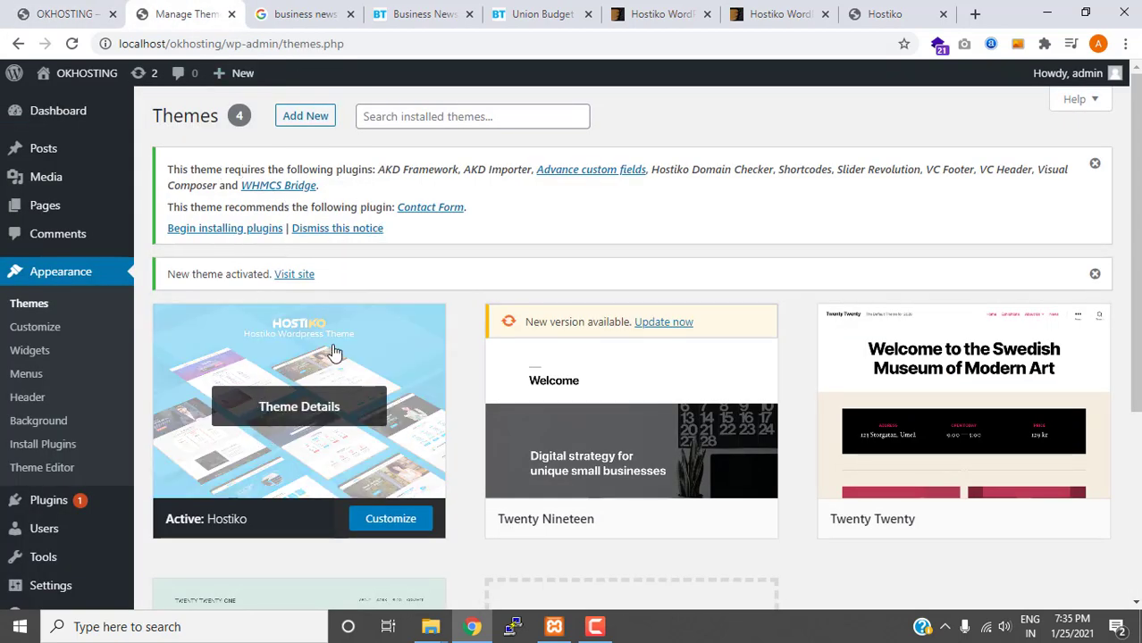
click(238, 230)
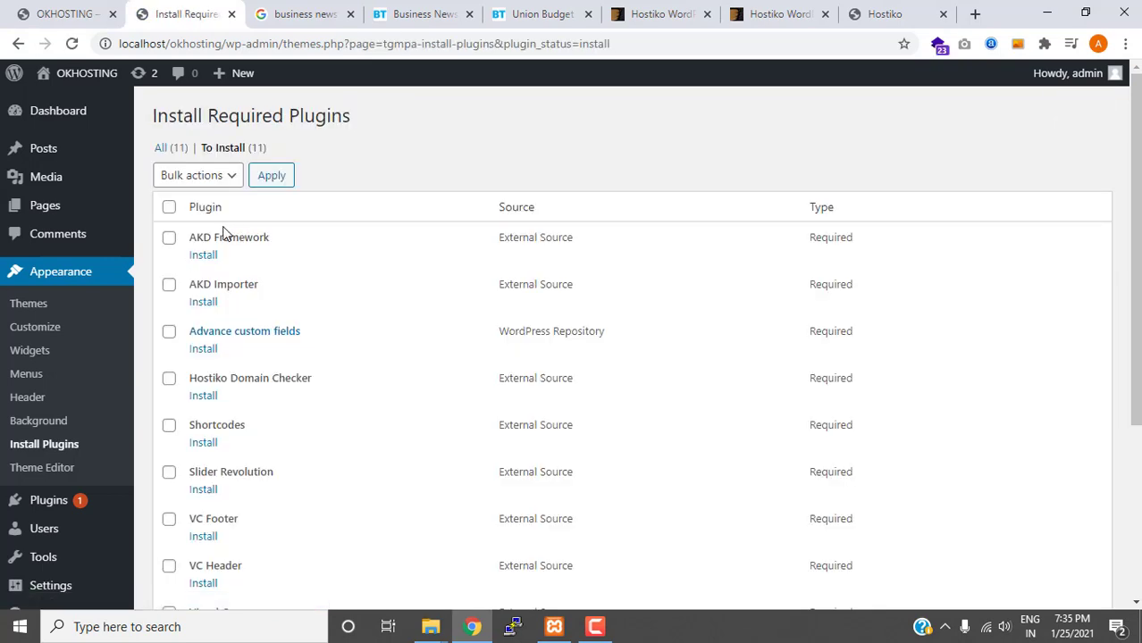
click(169, 238)
click(169, 284)
click(169, 332)
scroll(172, 344, down, 2)
click(169, 211)
click(169, 258)
click(169, 305)
click(170, 351)
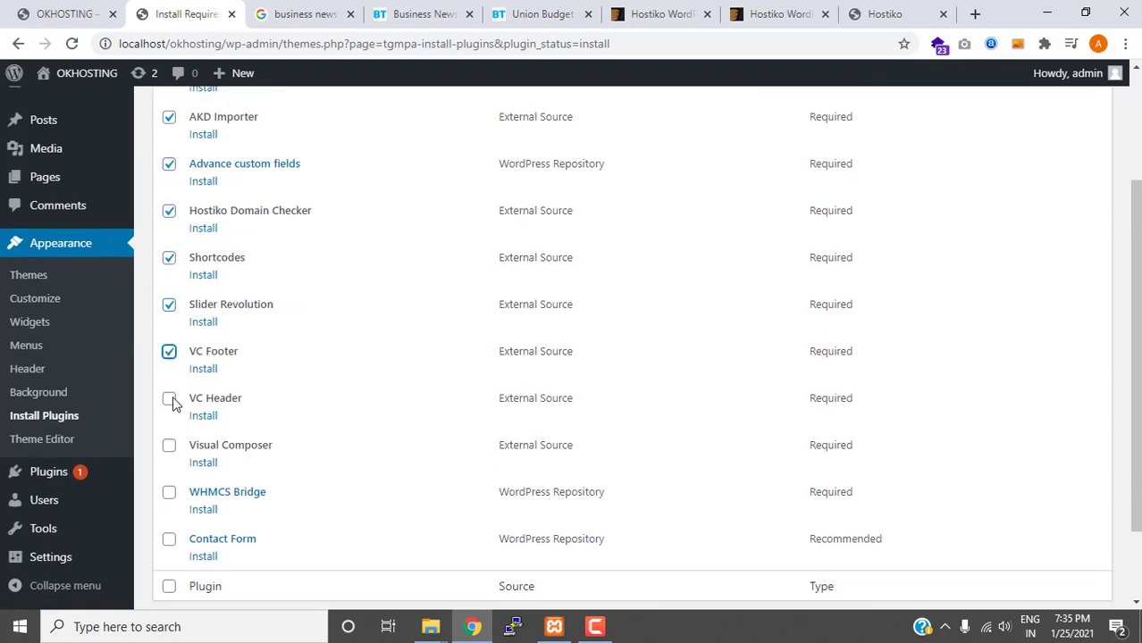
click(168, 398)
Select all the listed plugins and bulk install them.
scroll(232, 340, up, 2)
click(198, 176)
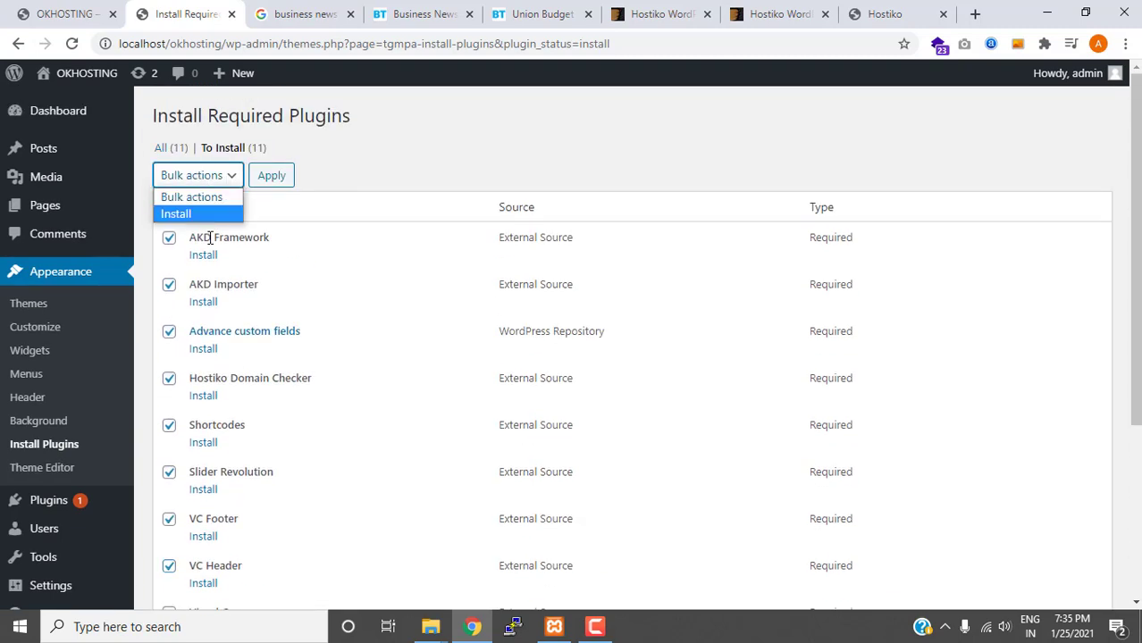
click(179, 215)
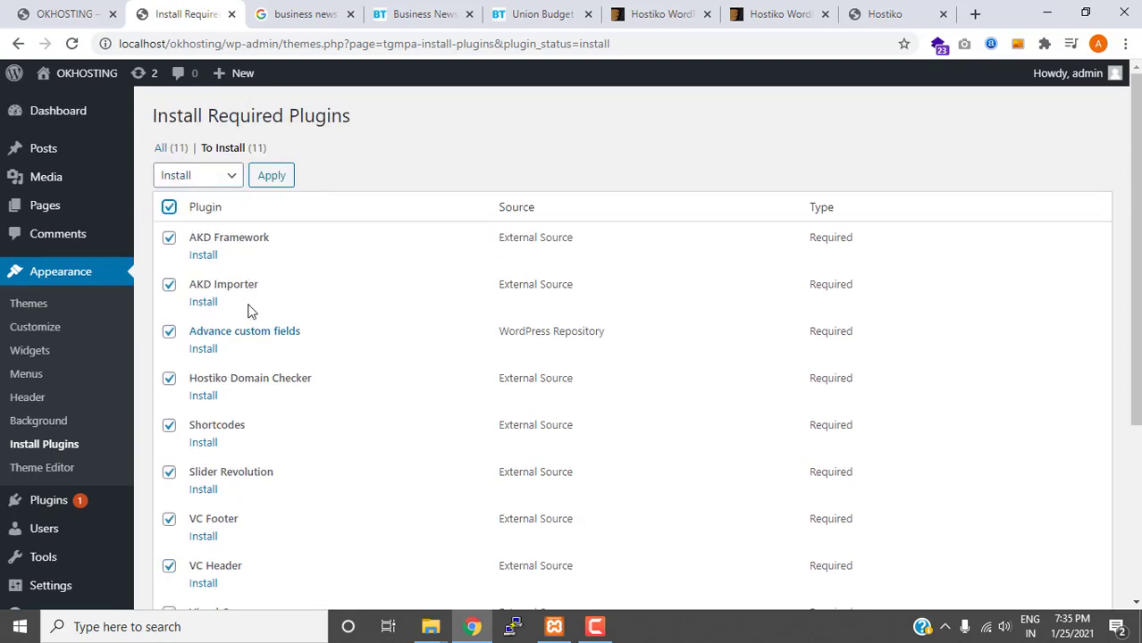
scroll(235, 358, down, 3)
scroll(232, 418, up, 3)
scroll(399, 344, down, 3)
click(224, 530)
click(207, 560)
click(270, 525)
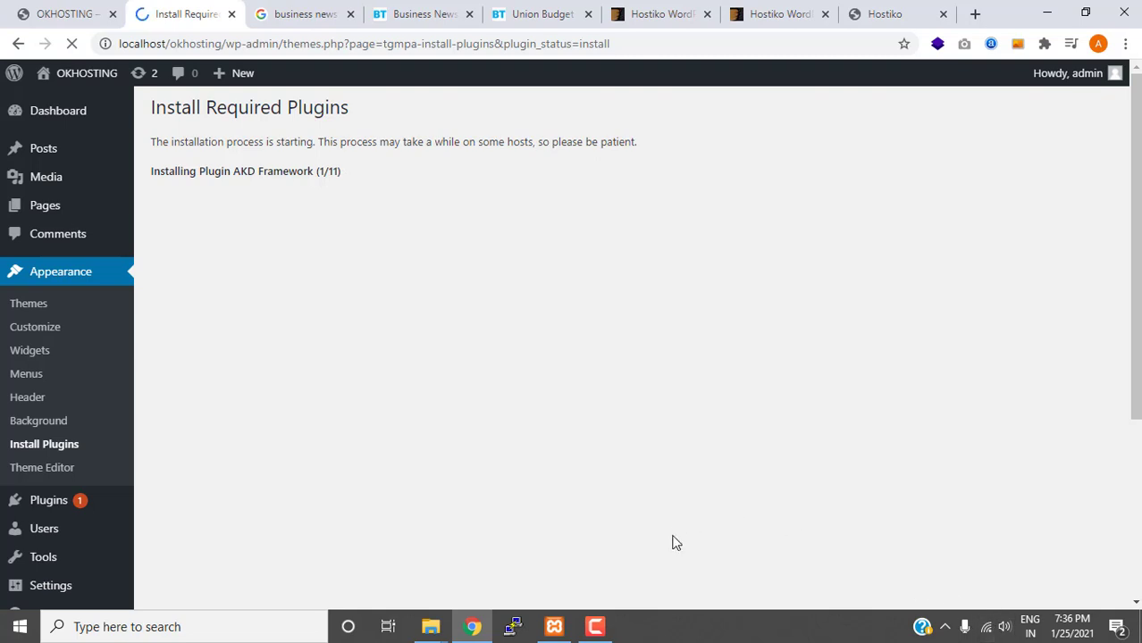
click(594, 627)
click(1061, 550)
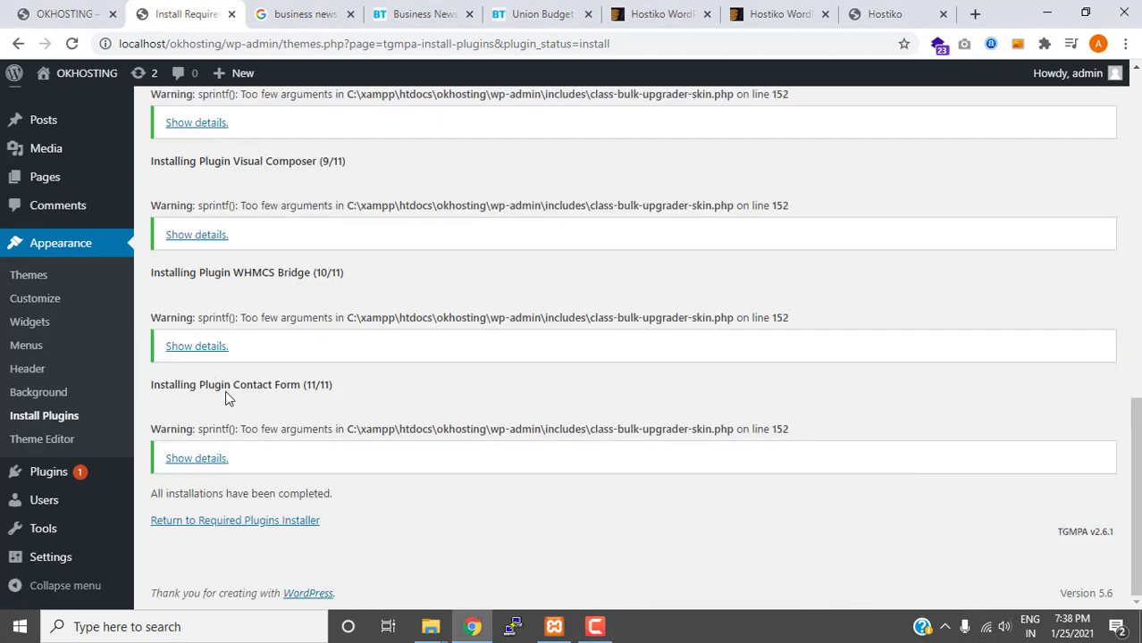
Return to the installed themes page and bring up the list of theme plugins awaiting activation.
scroll(270, 212, up, 8)
scroll(255, 474, up, 2)
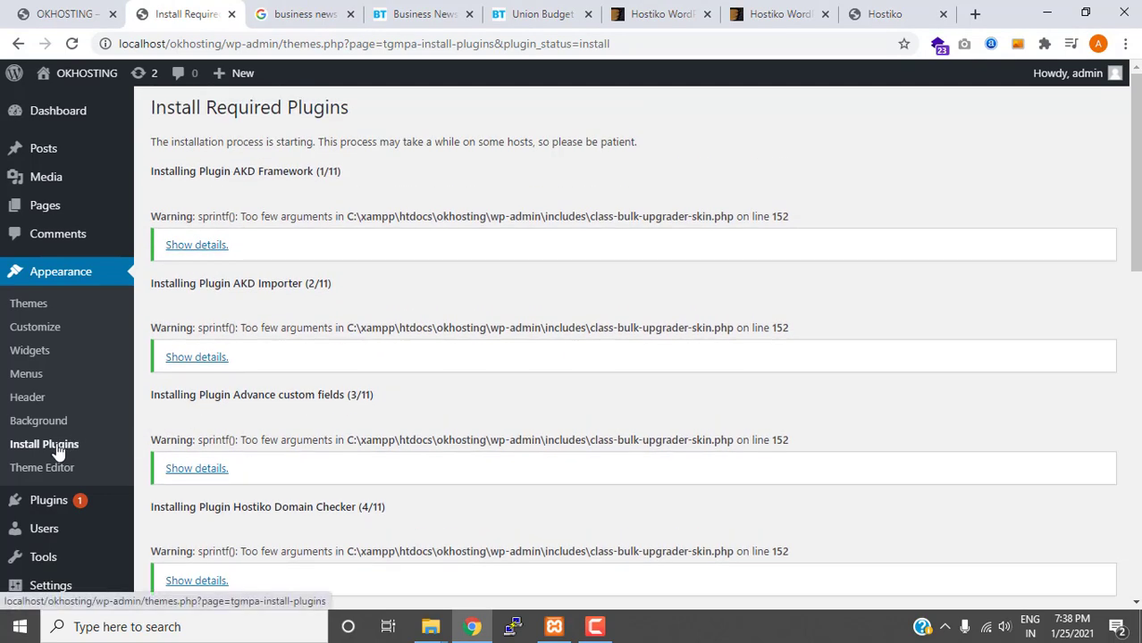
click(30, 304)
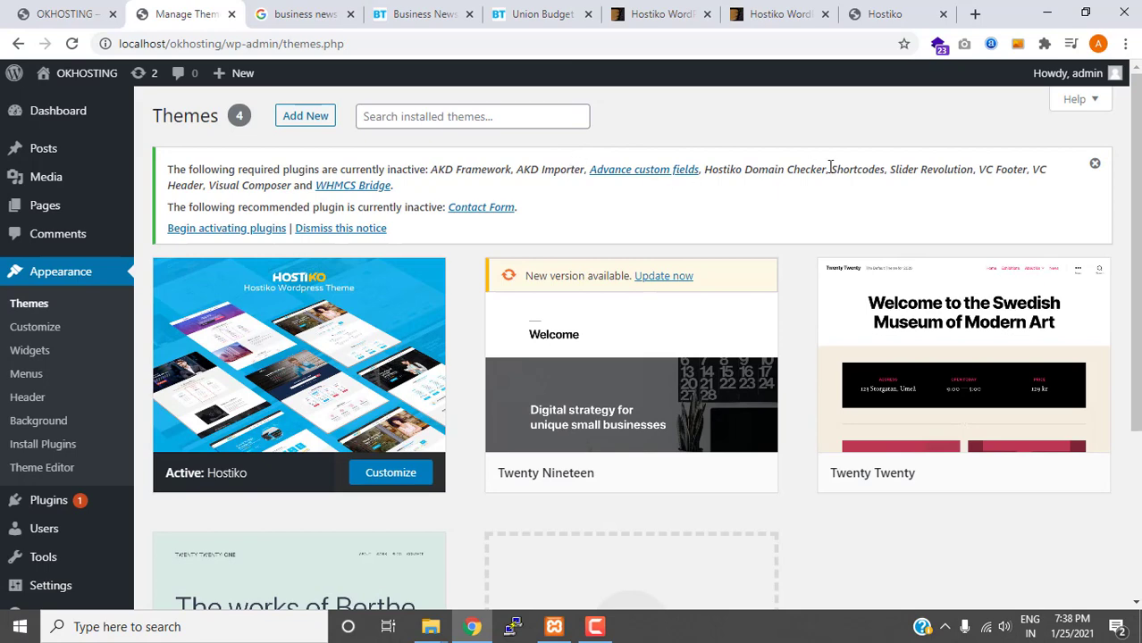
mouse_move(319, 402)
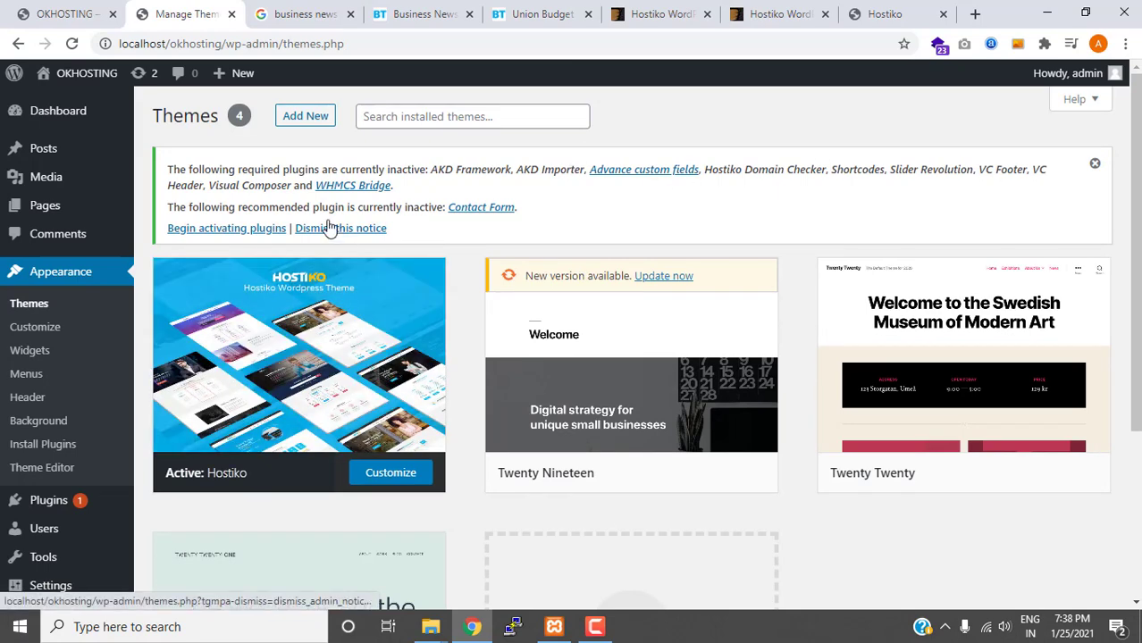
click(231, 228)
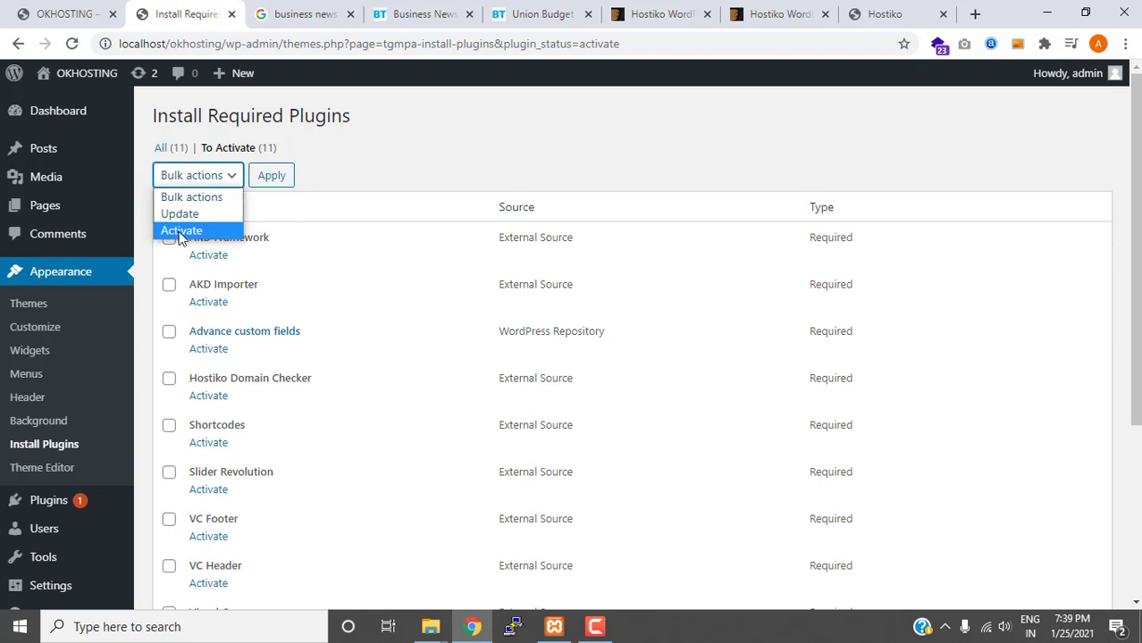
Select all the installed theme plugins and bulk activate them.
click(364, 198)
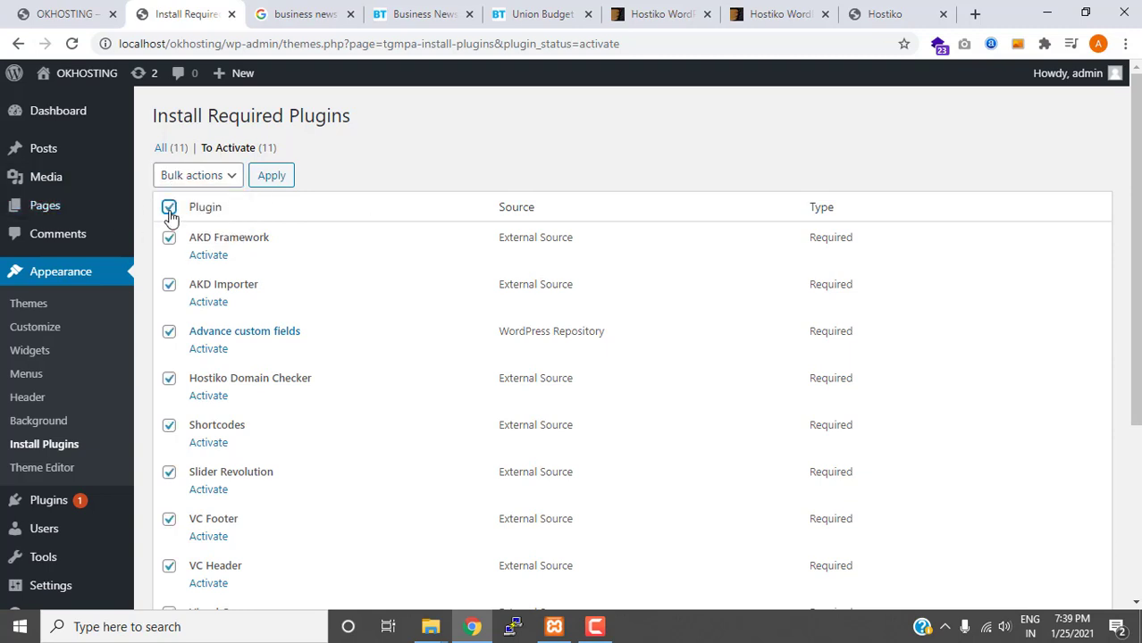
scroll(184, 340, down, 3)
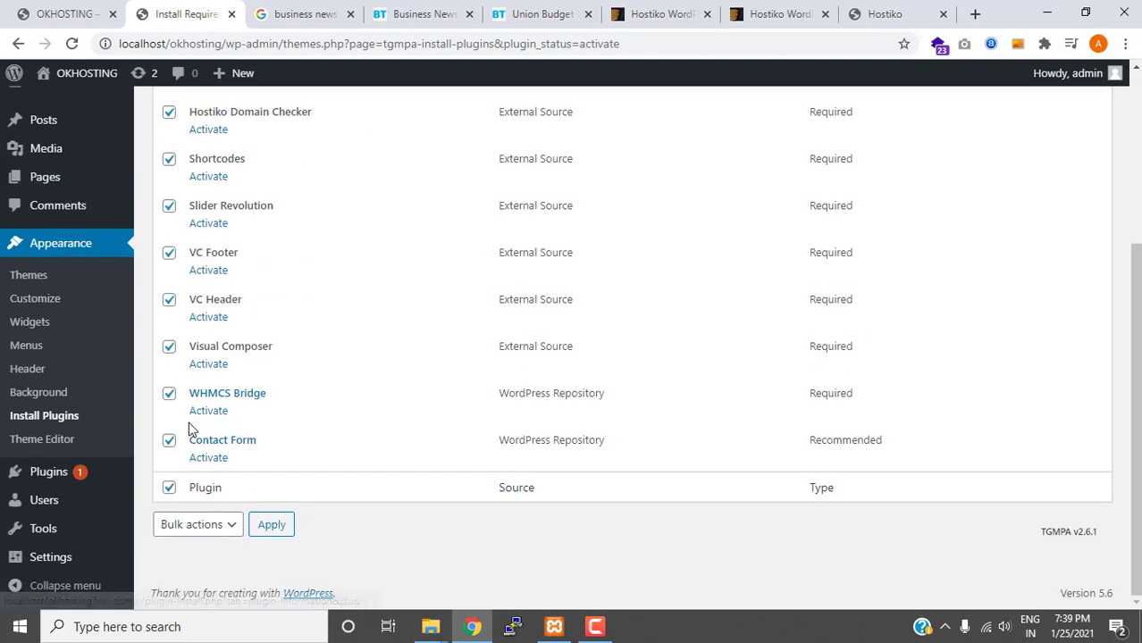
scroll(189, 438, up, 3)
click(201, 179)
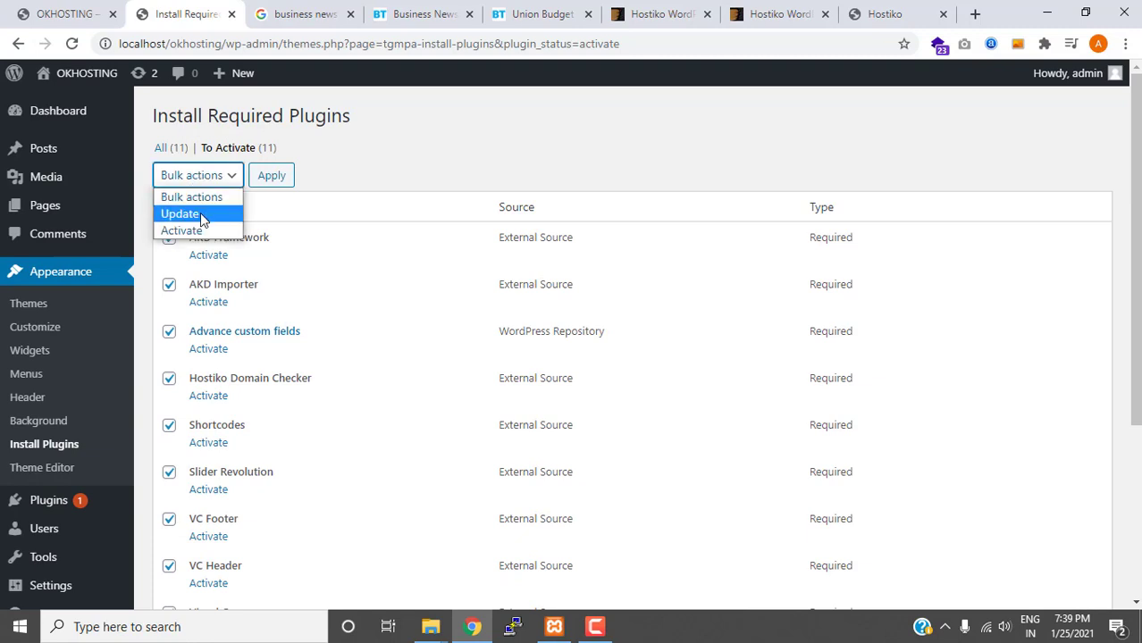
click(200, 231)
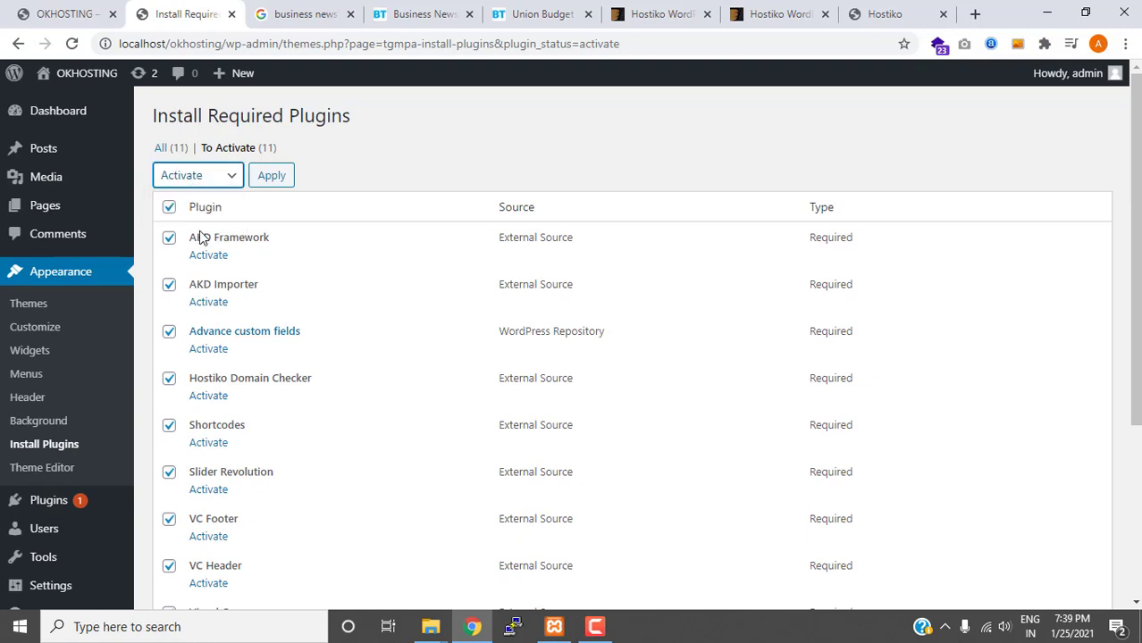
click(264, 179)
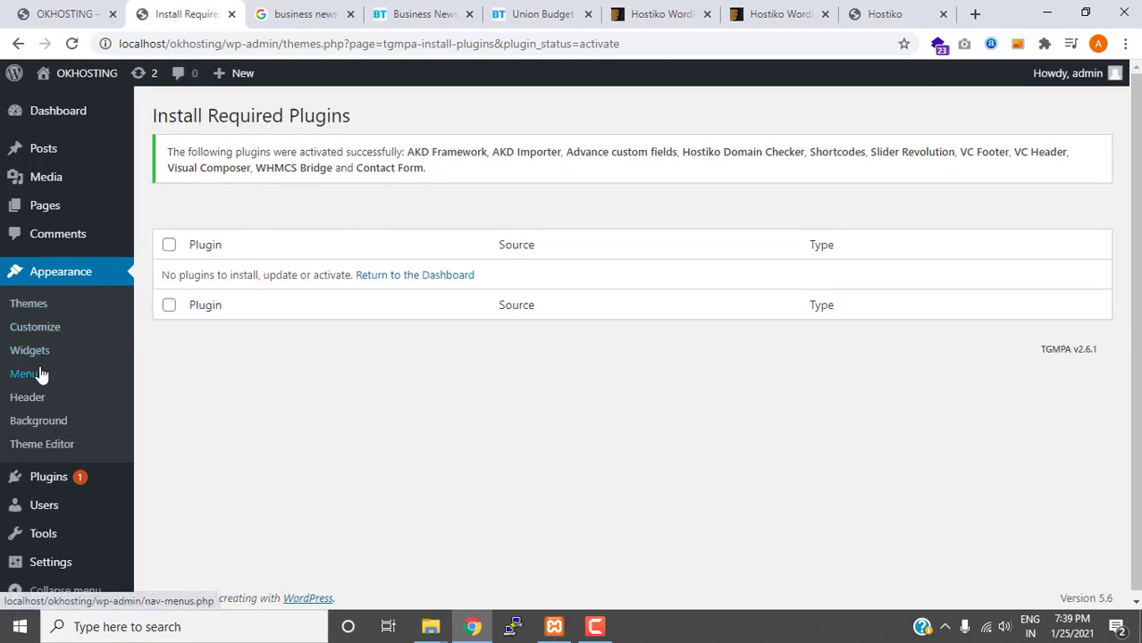
Reopen the installed themes page, passing over the WPBakery Page Builder welcome page.
click(28, 304)
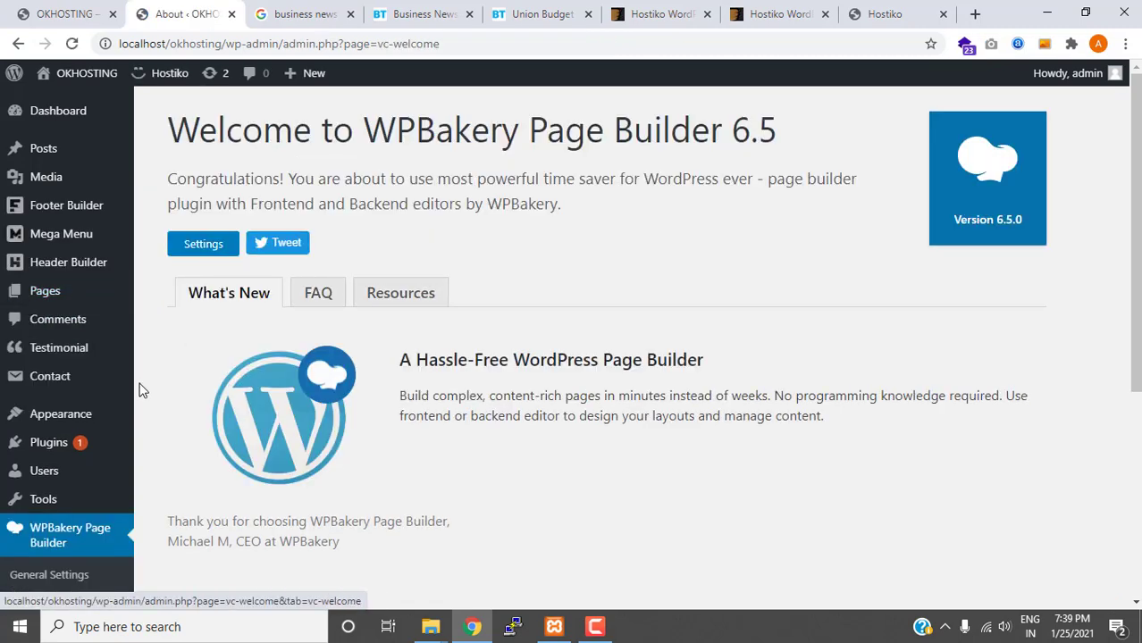
mouse_move(65, 309)
click(79, 415)
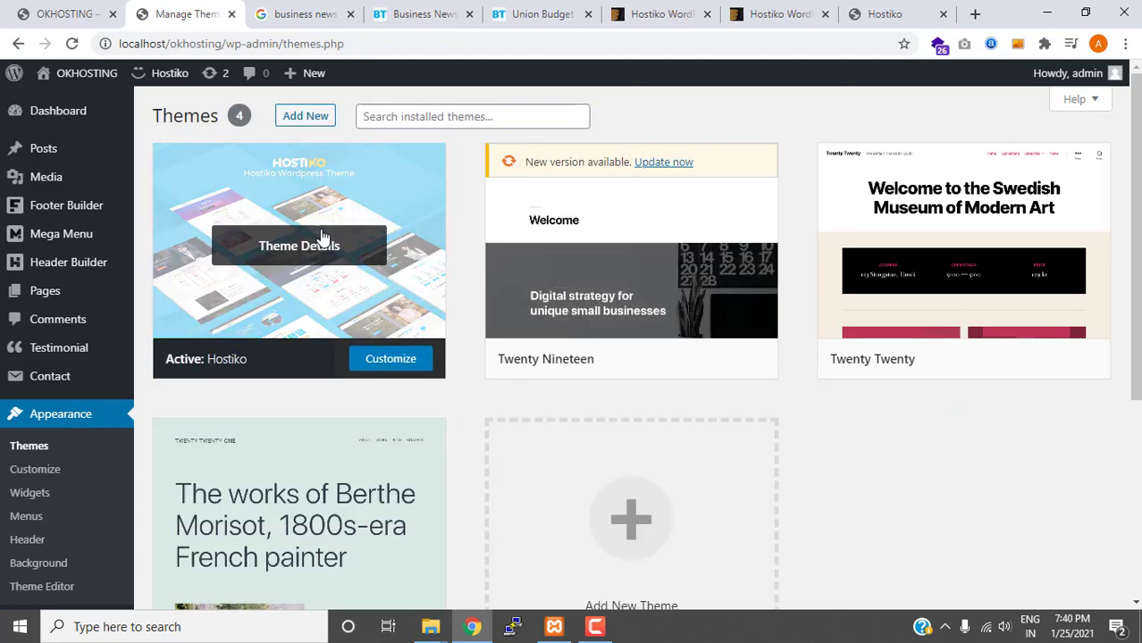
Review the OKHOSTING home page with the theme plugins active and dismiss the Theme Registration popup.
click(75, 7)
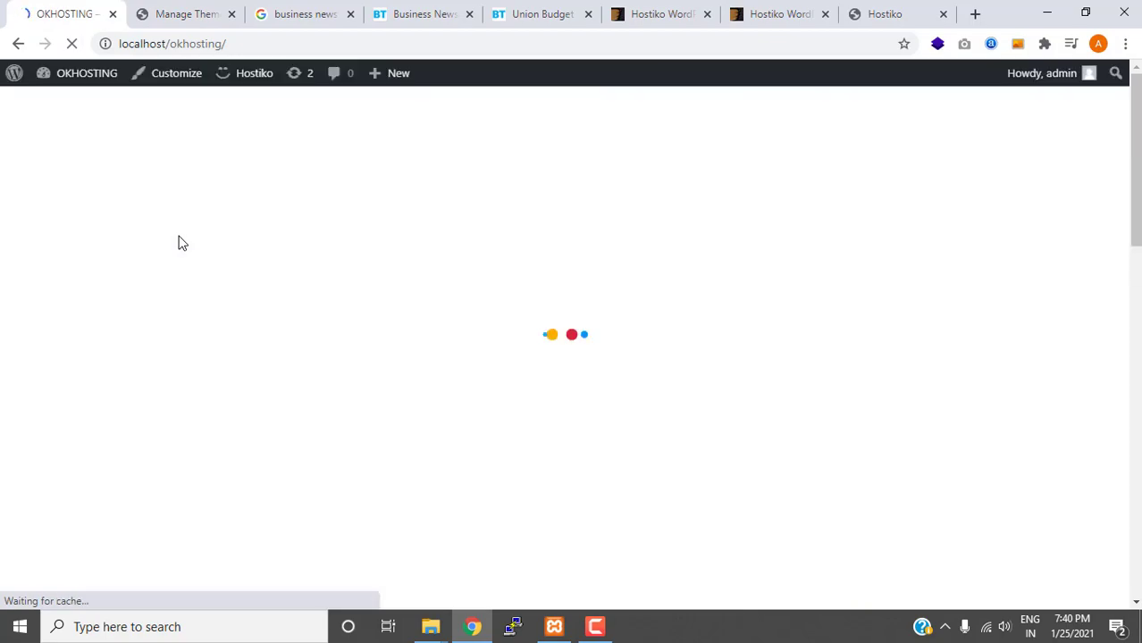
scroll(716, 299, down, 12)
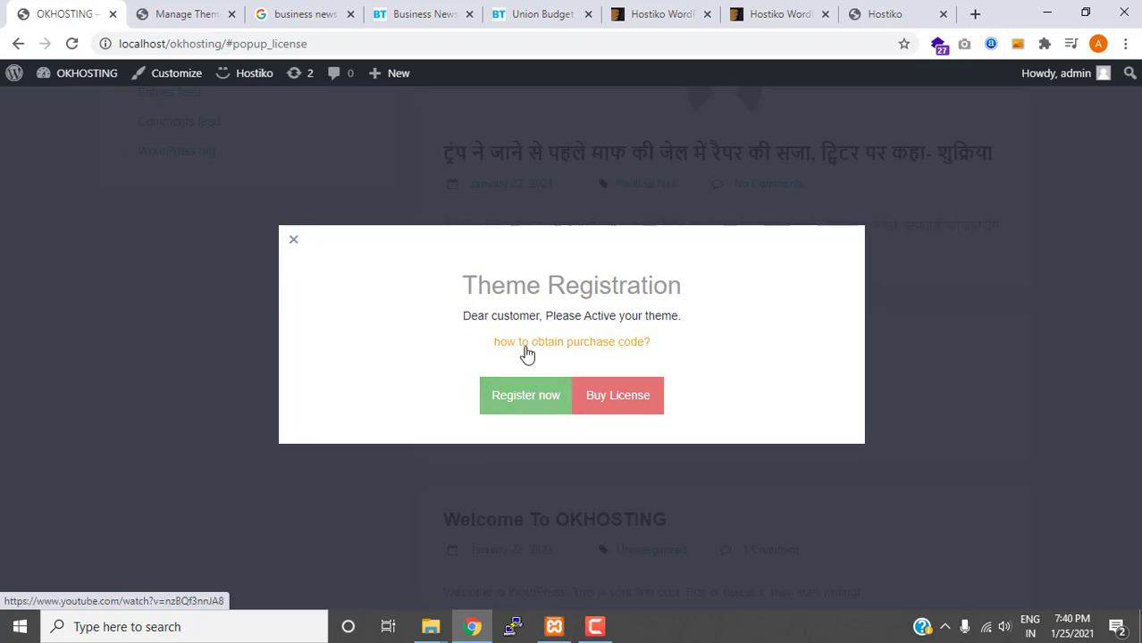
click(293, 240)
scroll(464, 270, down, 3)
scroll(514, 306, up, 6)
scroll(528, 307, up, 6)
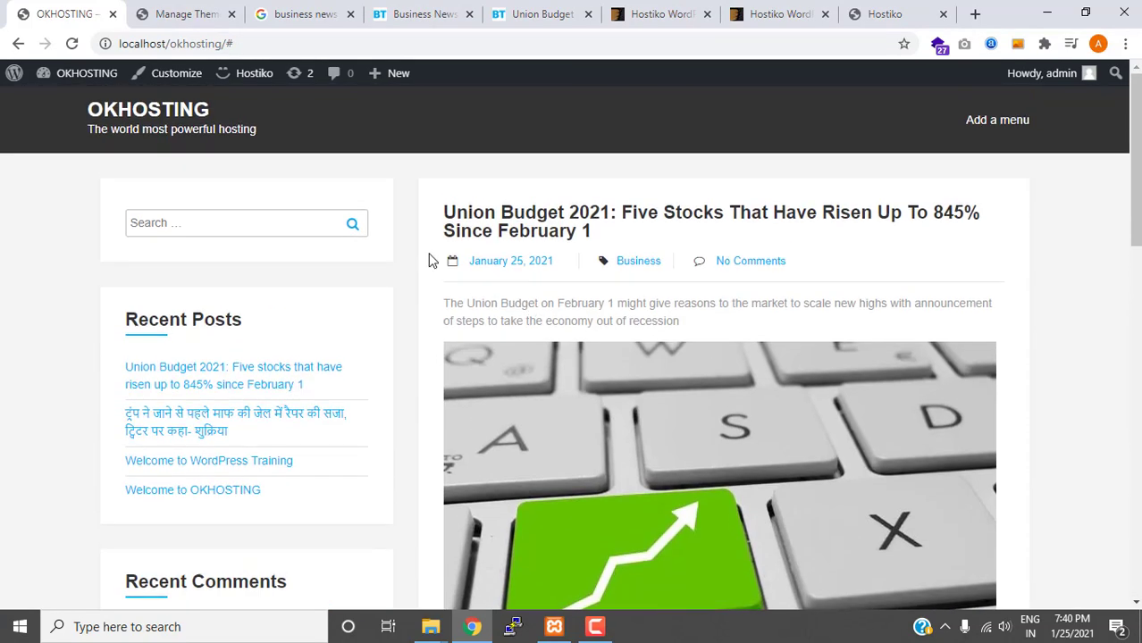
Switch to File Explorer and select akd-importer.zip in the Hostiko folder.
click(134, 7)
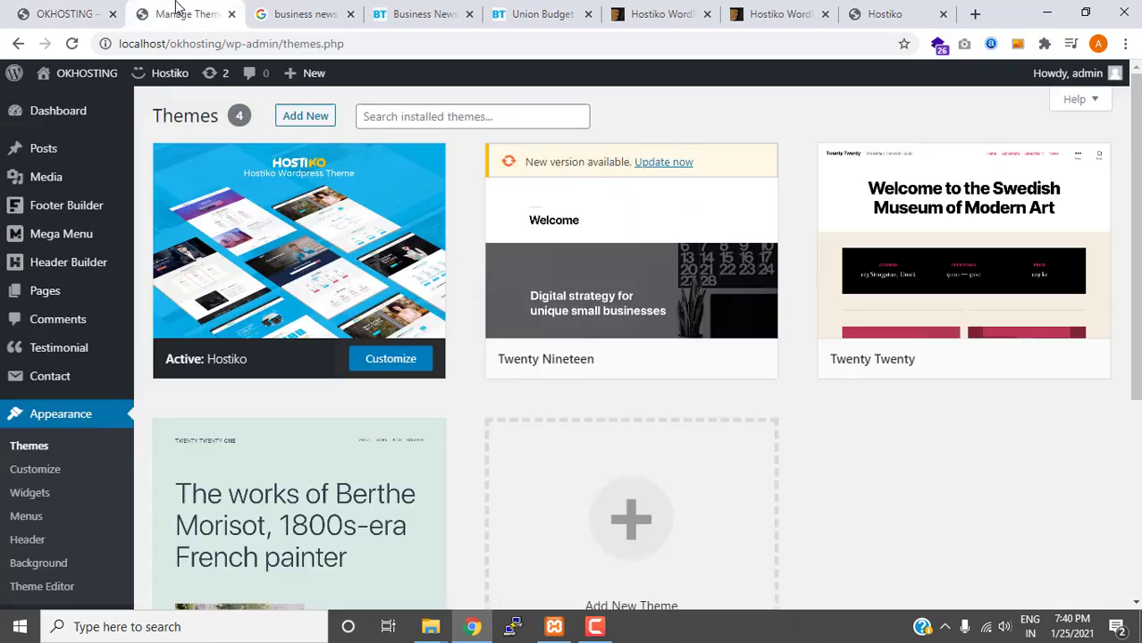
click(431, 630)
click(662, 565)
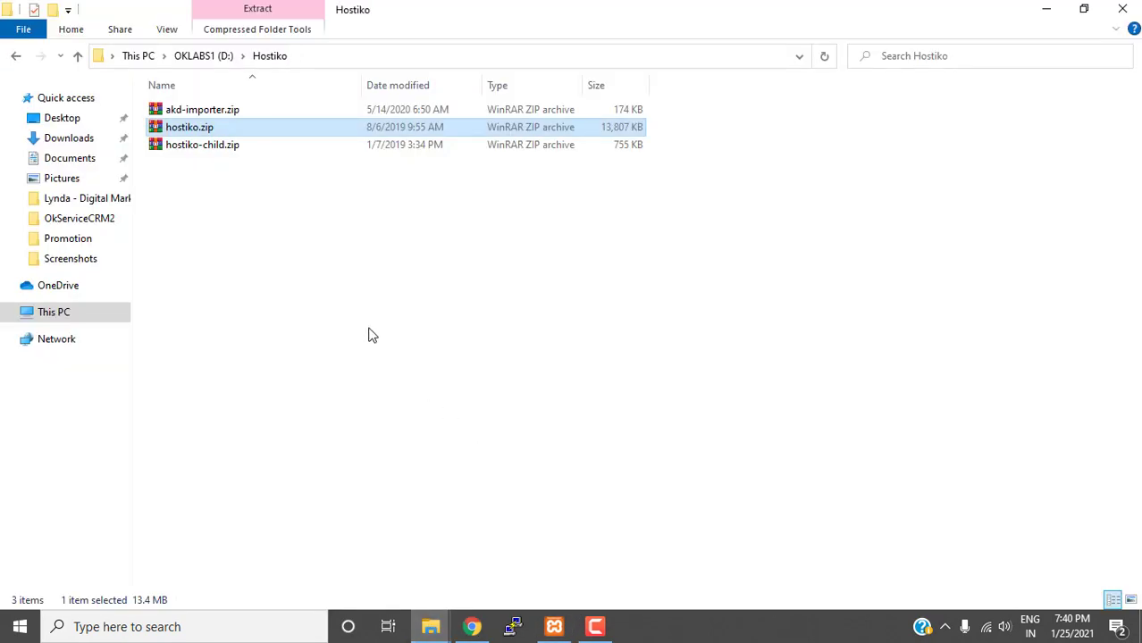
click(213, 114)
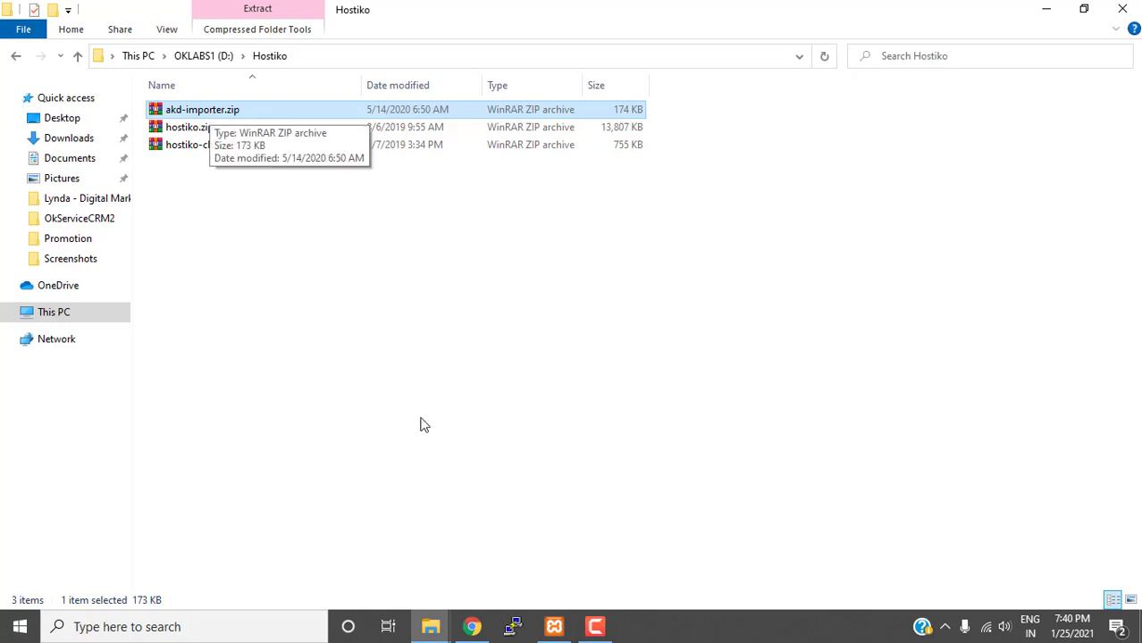
Switch to Chrome, browse the Hostiko ThemeForest preview, and open the Layout-25 demo without its preview frame.
click(471, 627)
click(788, 19)
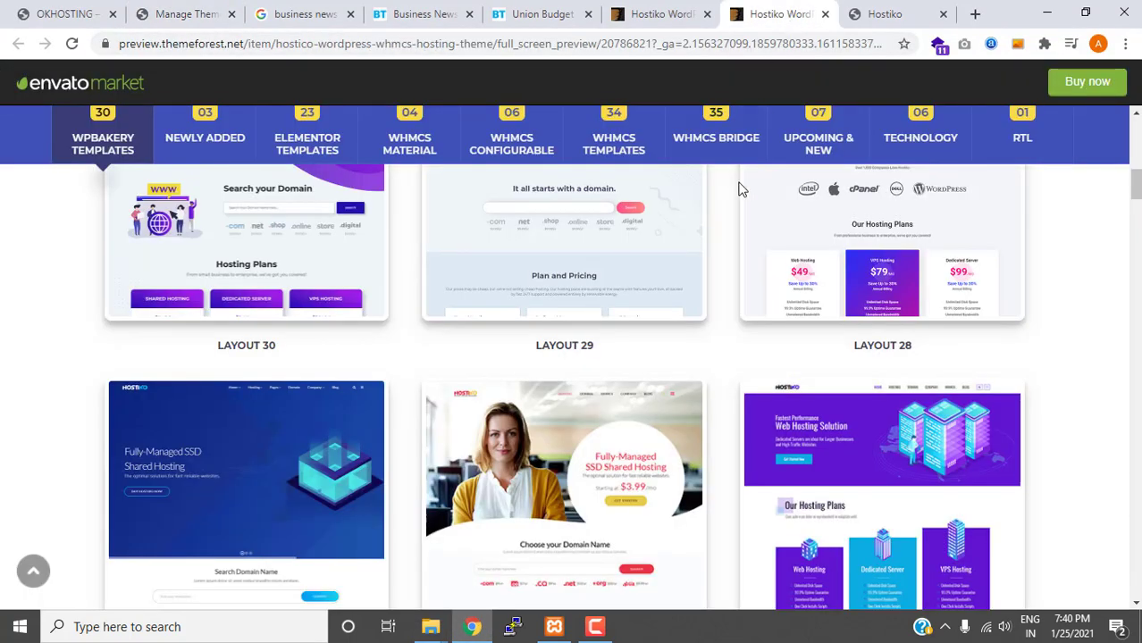
scroll(738, 190, up, 10)
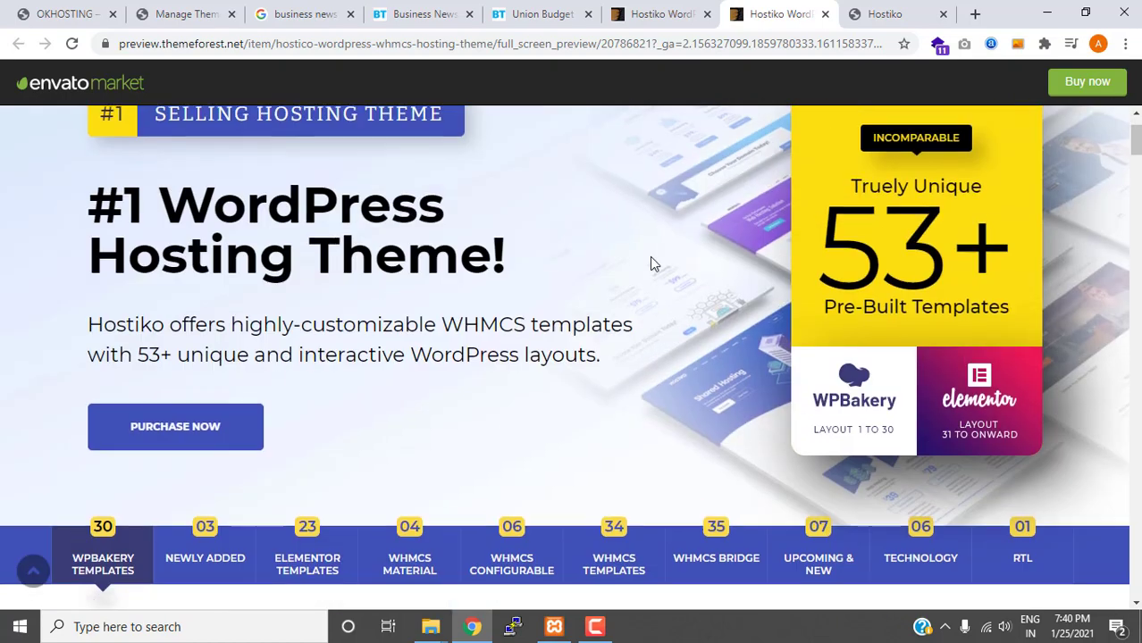
scroll(651, 263, down, 10)
click(831, 322)
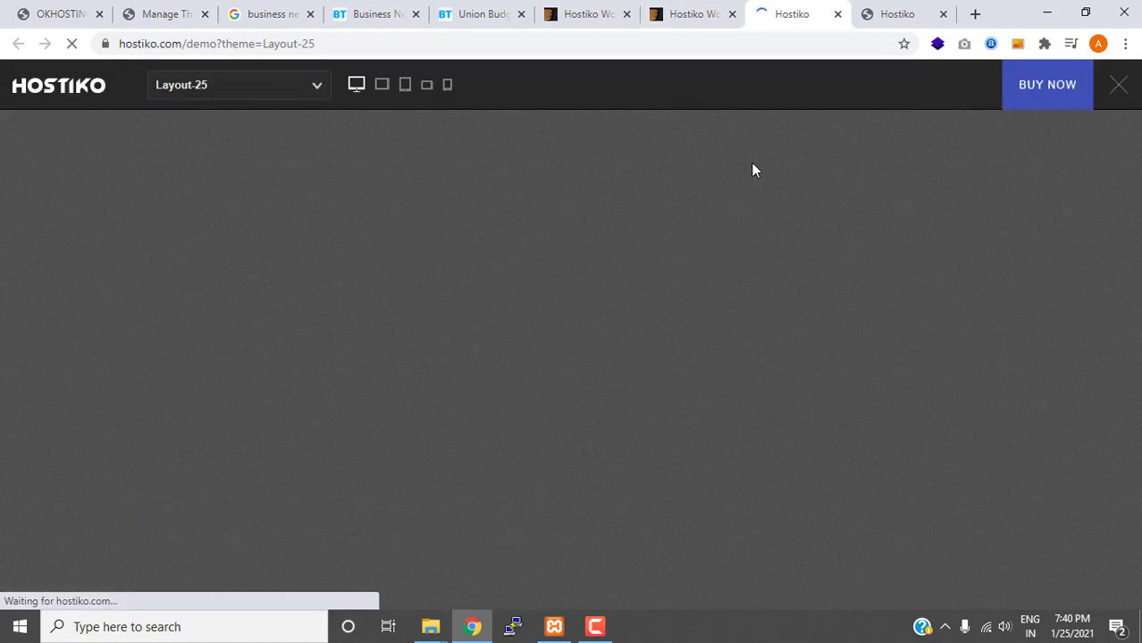
click(1119, 85)
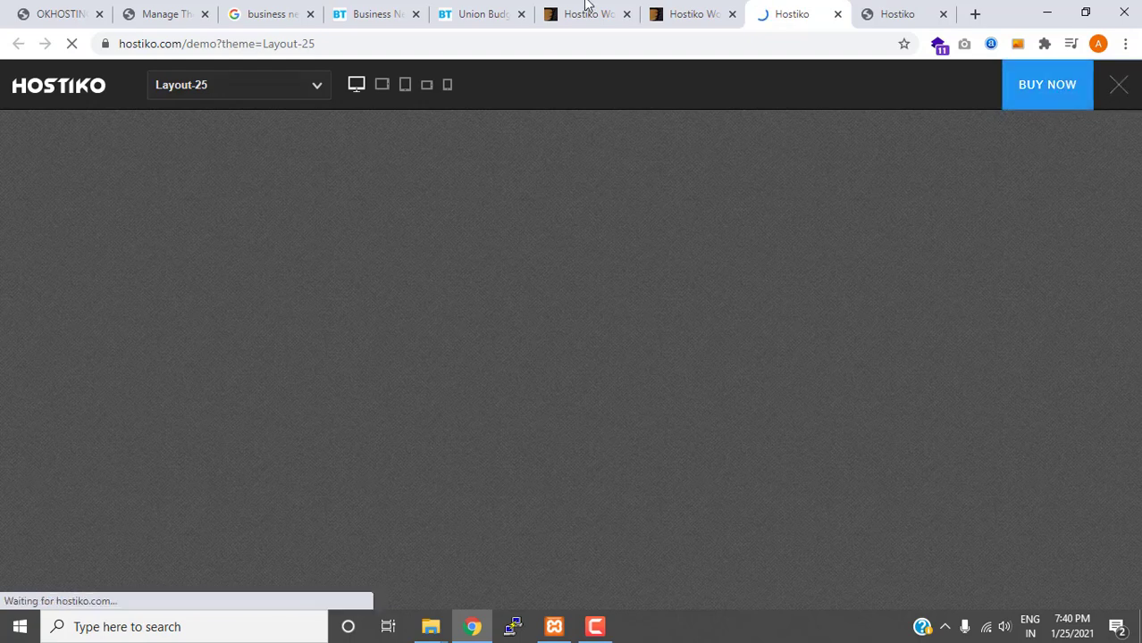
Compare the local OKHOSTING home page with the Hostiko Layout-25 demo page.
click(160, 14)
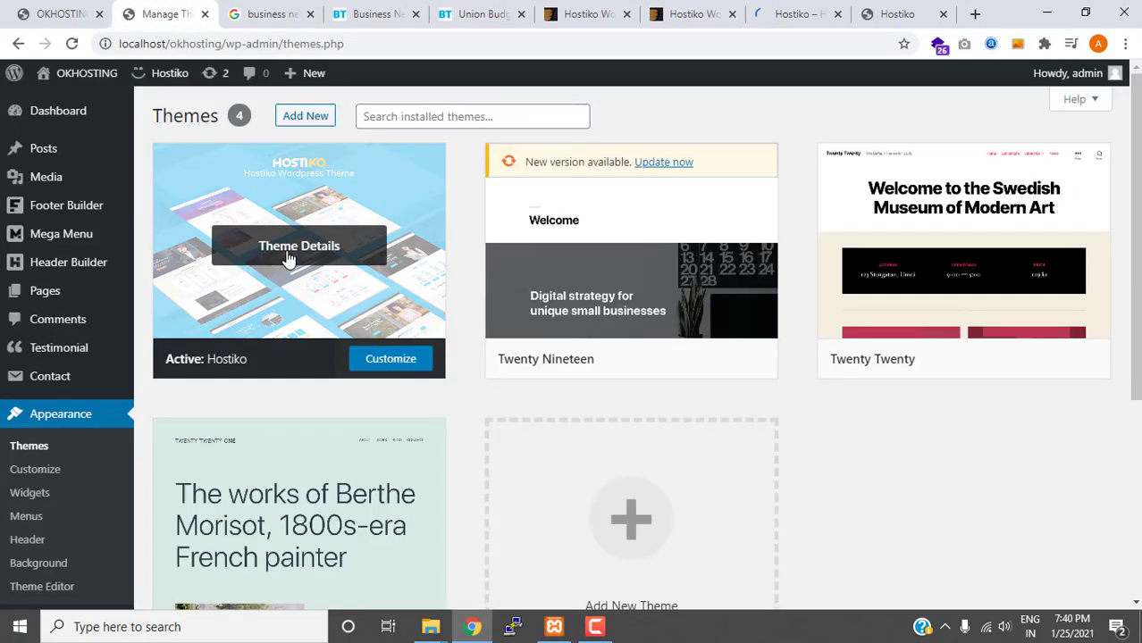
click(73, 16)
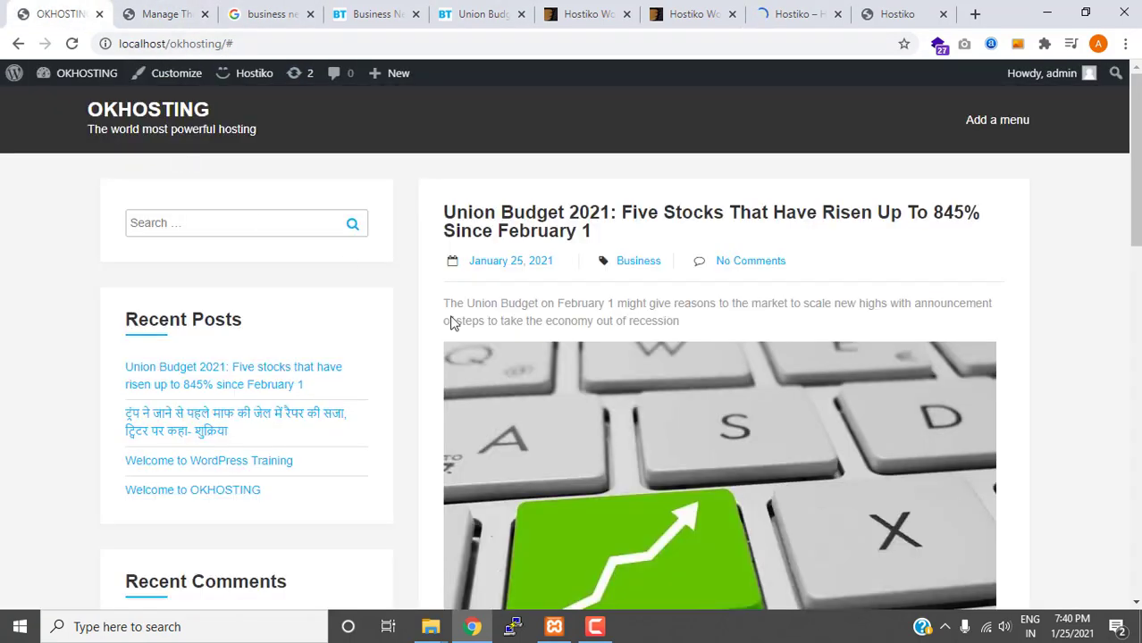
scroll(629, 386, down, 8)
click(790, 9)
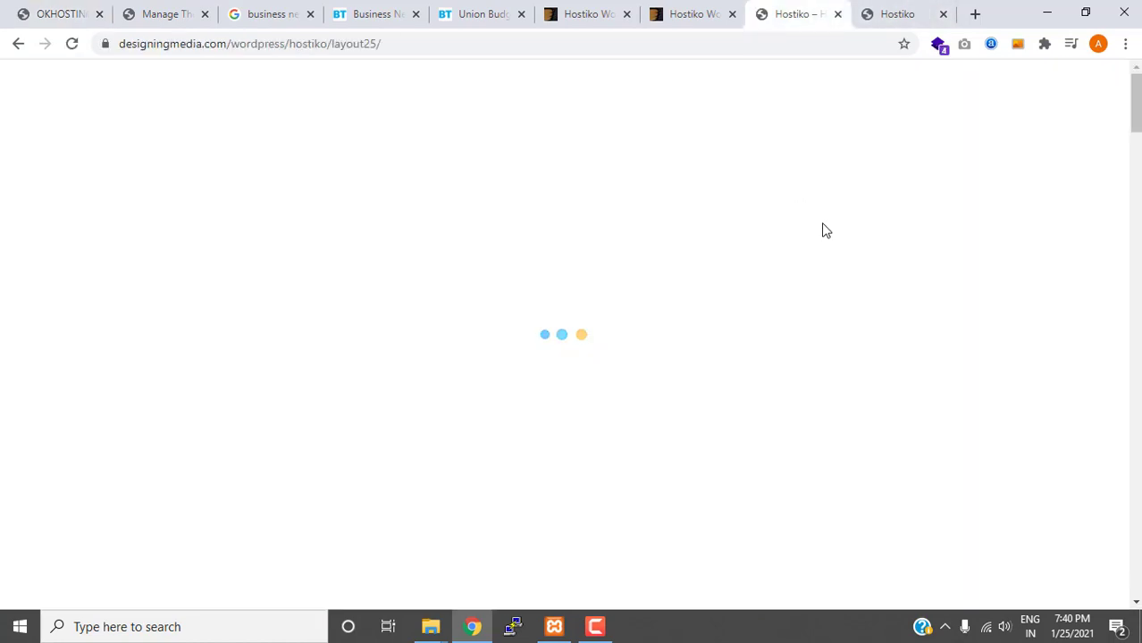
Examine the lower sections of the Layout-25 demo against the posts and sidebar on the local OKHOSTING home page.
scroll(826, 231, down, 1)
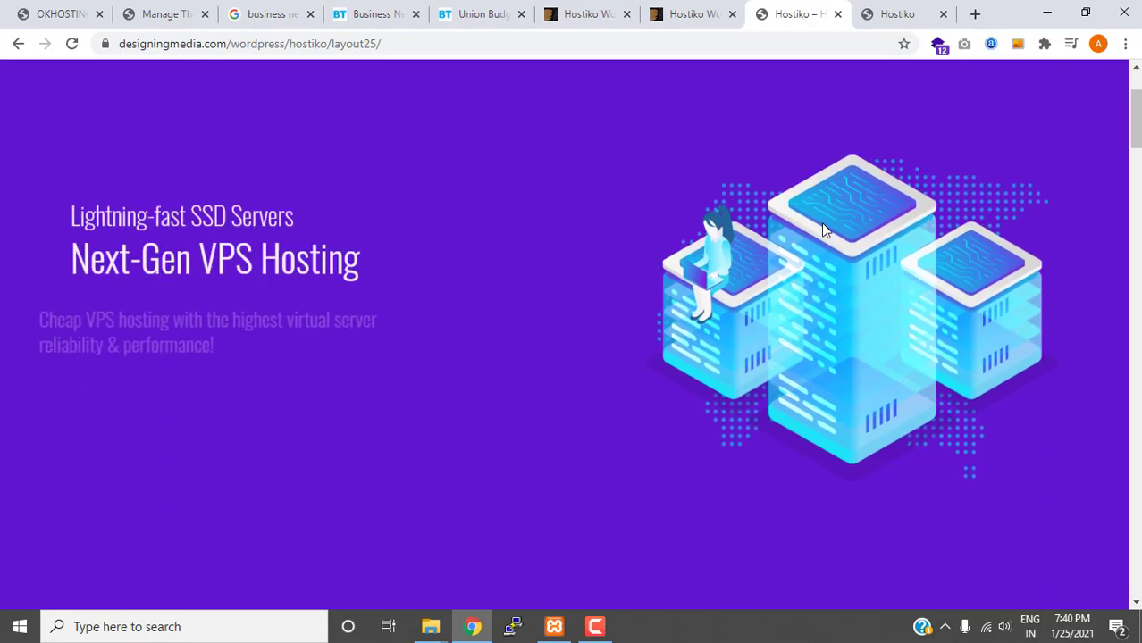
scroll(823, 233, down, 20)
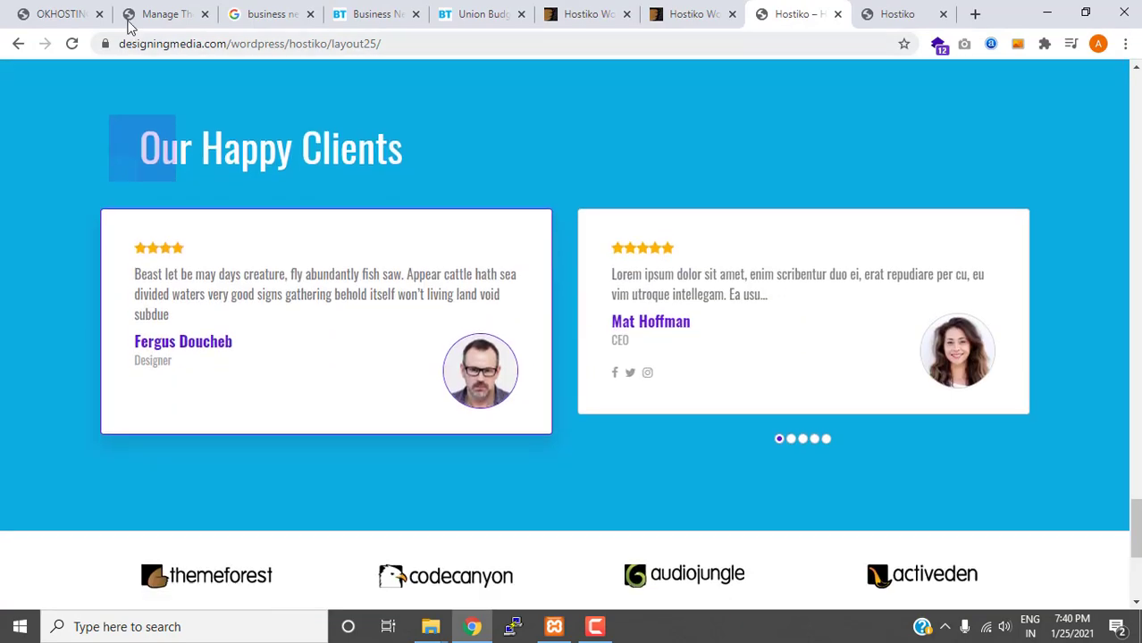
click(89, 14)
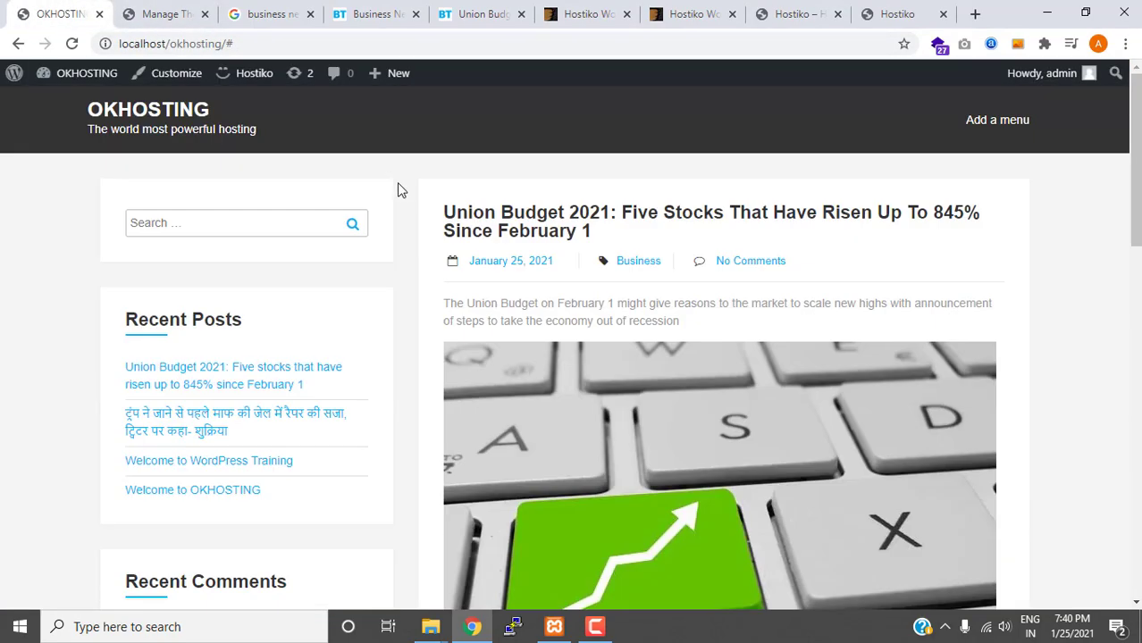
scroll(406, 192, down, 10)
scroll(410, 192, up, 3)
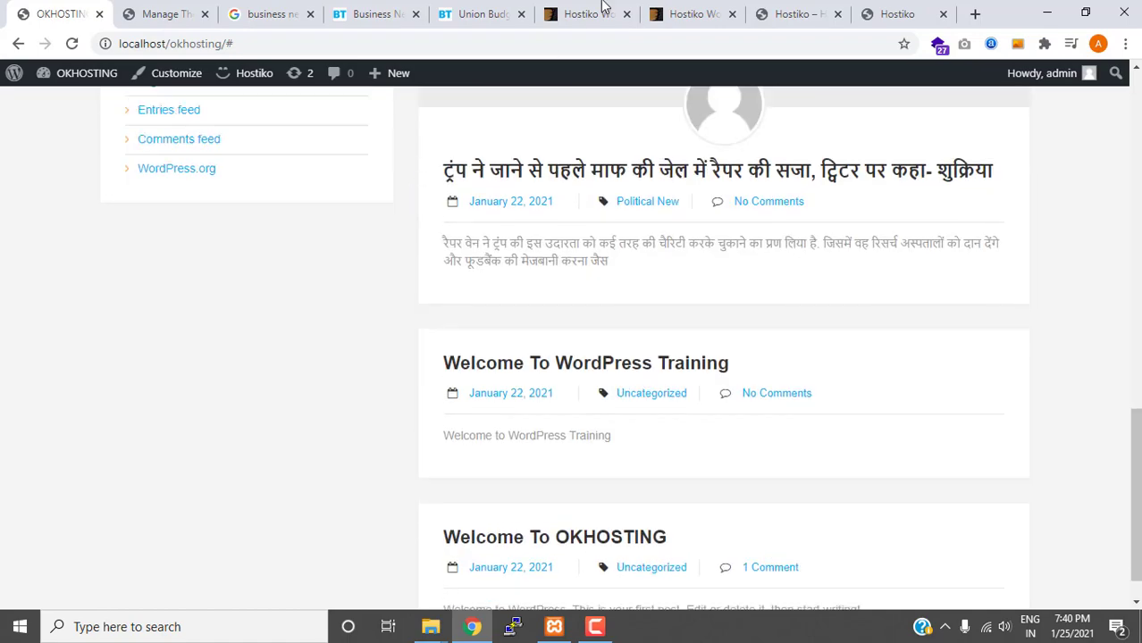
click(742, 11)
click(773, 13)
scroll(758, 275, down, 10)
scroll(773, 281, up, 15)
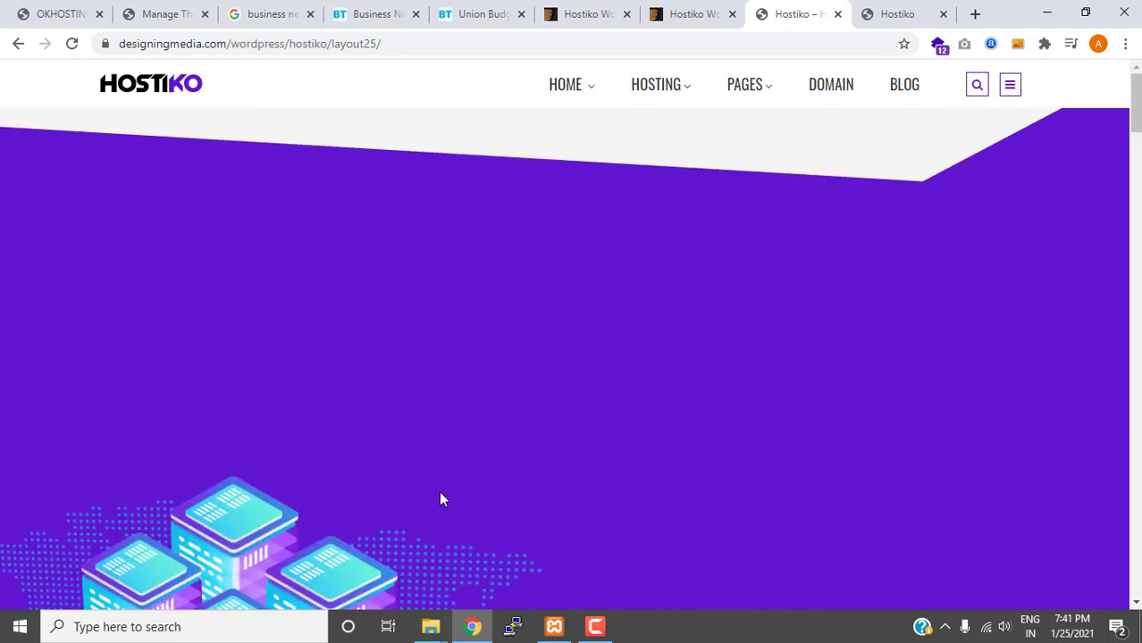
Switch to File Explorer and copy akd-importer.zip from the Hostiko folder.
mouse_move(431, 627)
click(628, 581)
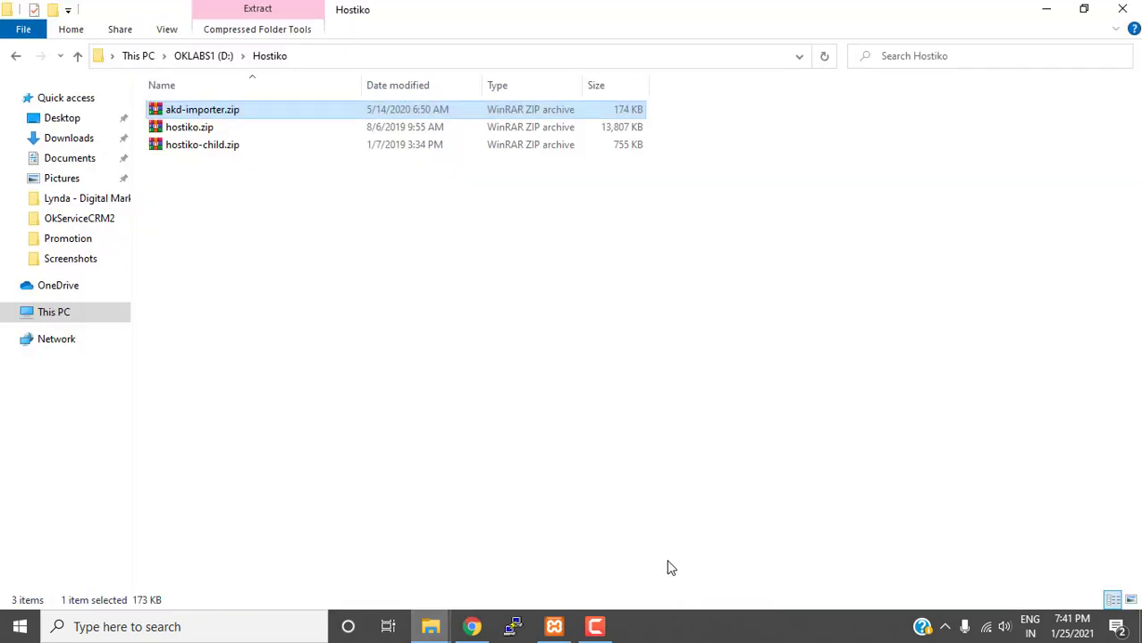
click(213, 131)
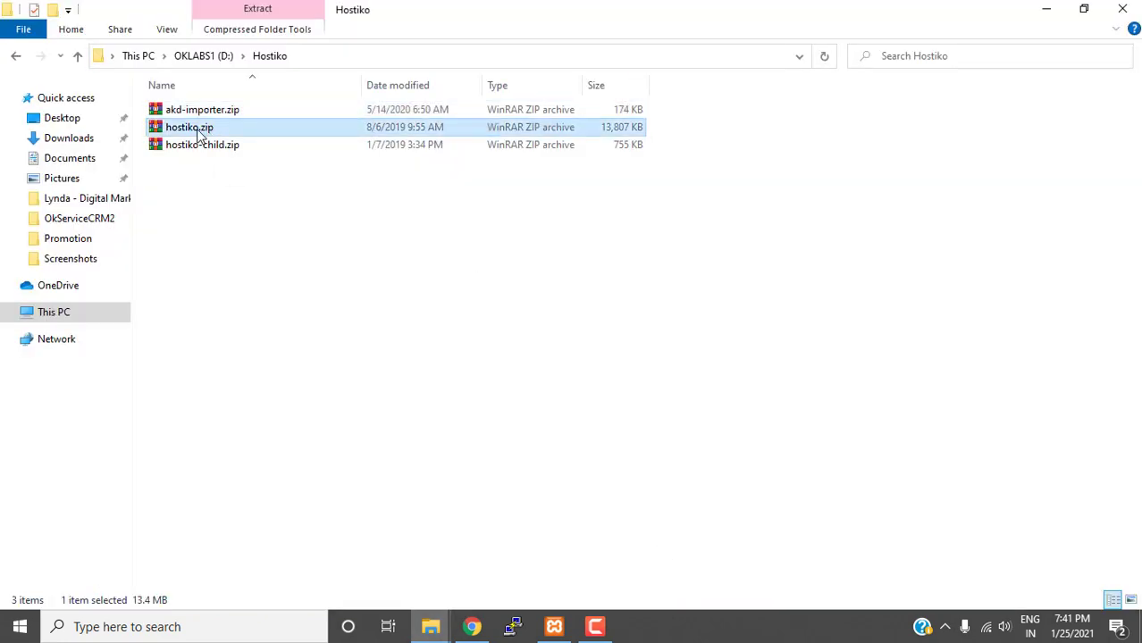
click(202, 114)
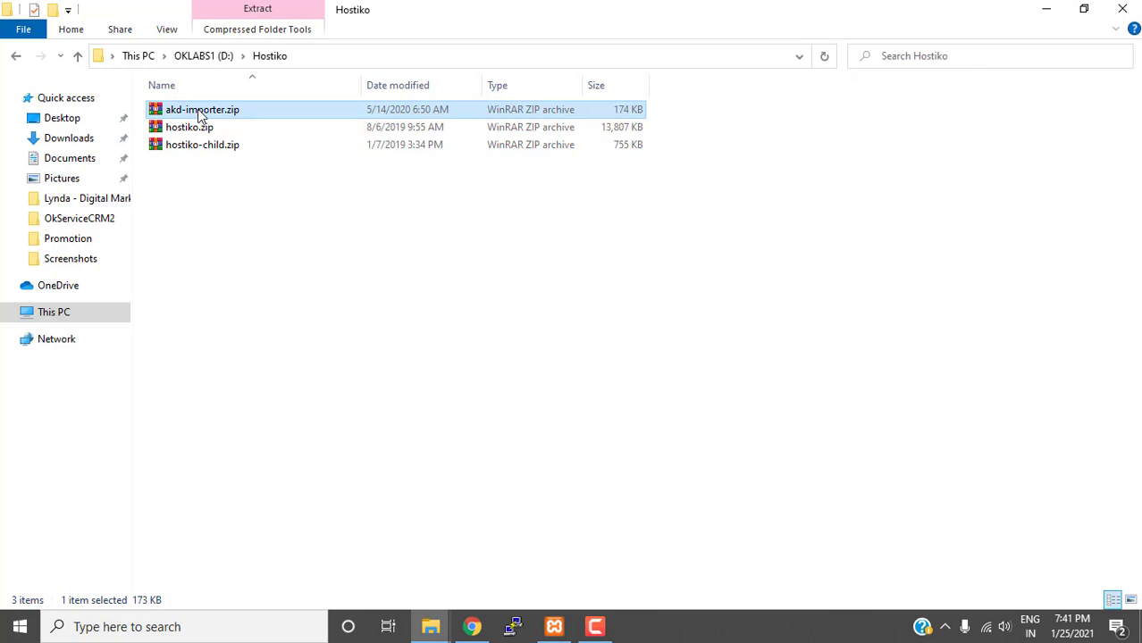
right_click(198, 109)
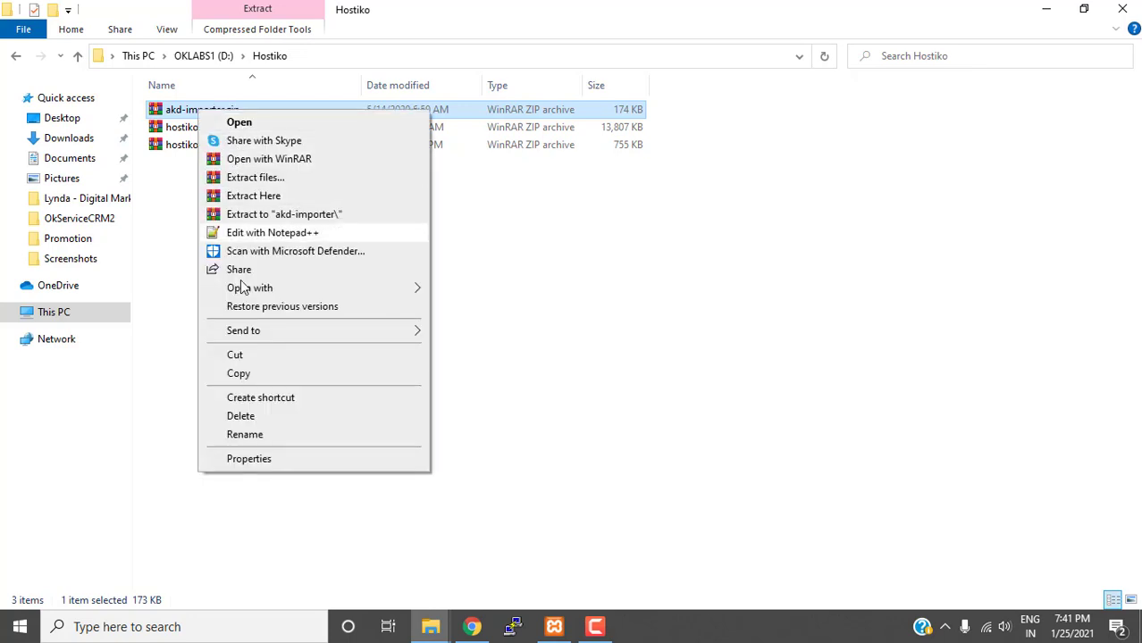
click(252, 374)
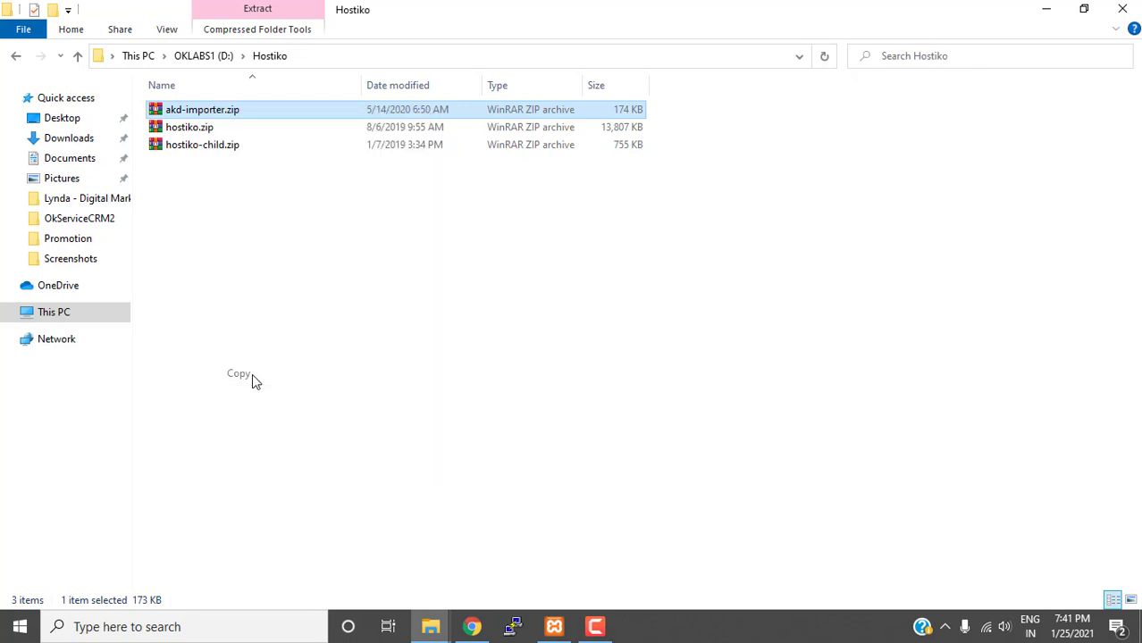
click(473, 626)
click(161, 12)
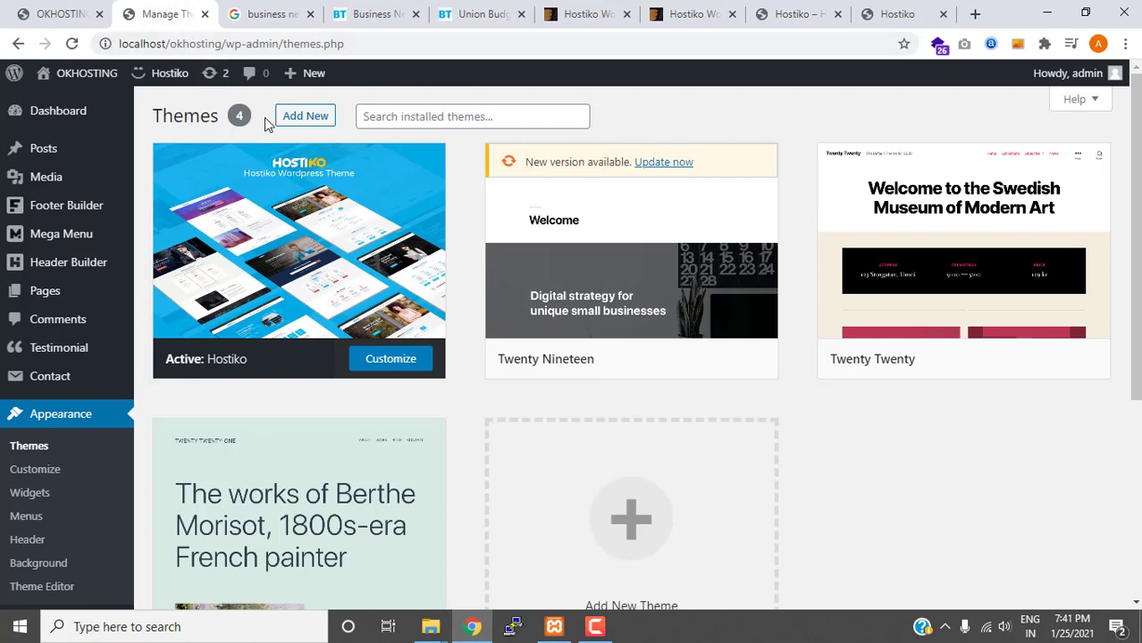
click(431, 626)
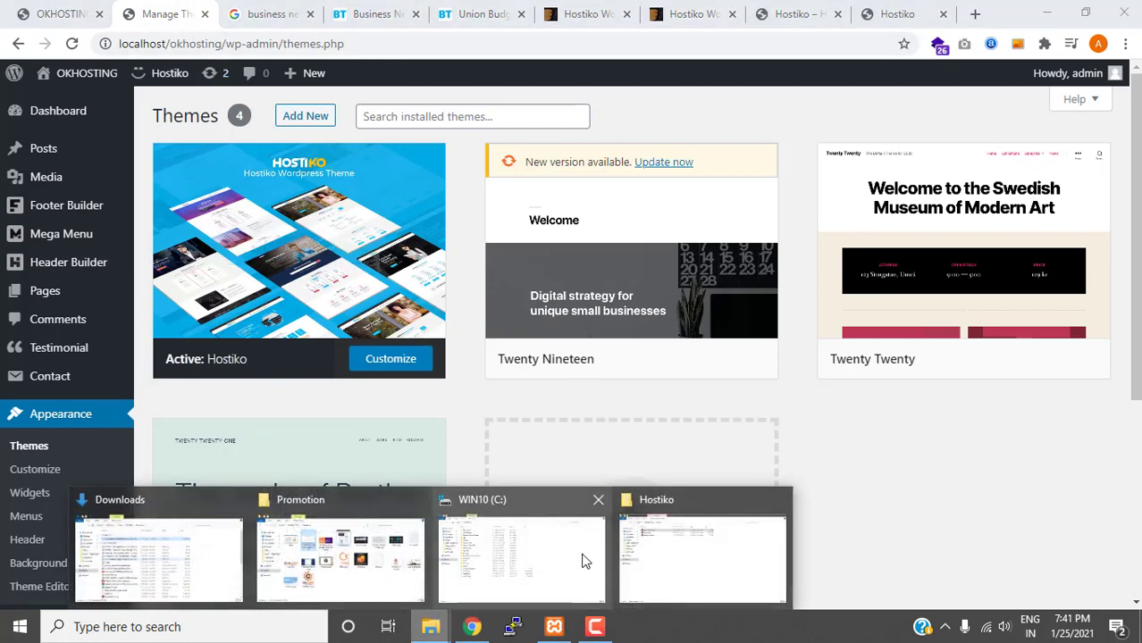
click(702, 554)
right_click(165, 109)
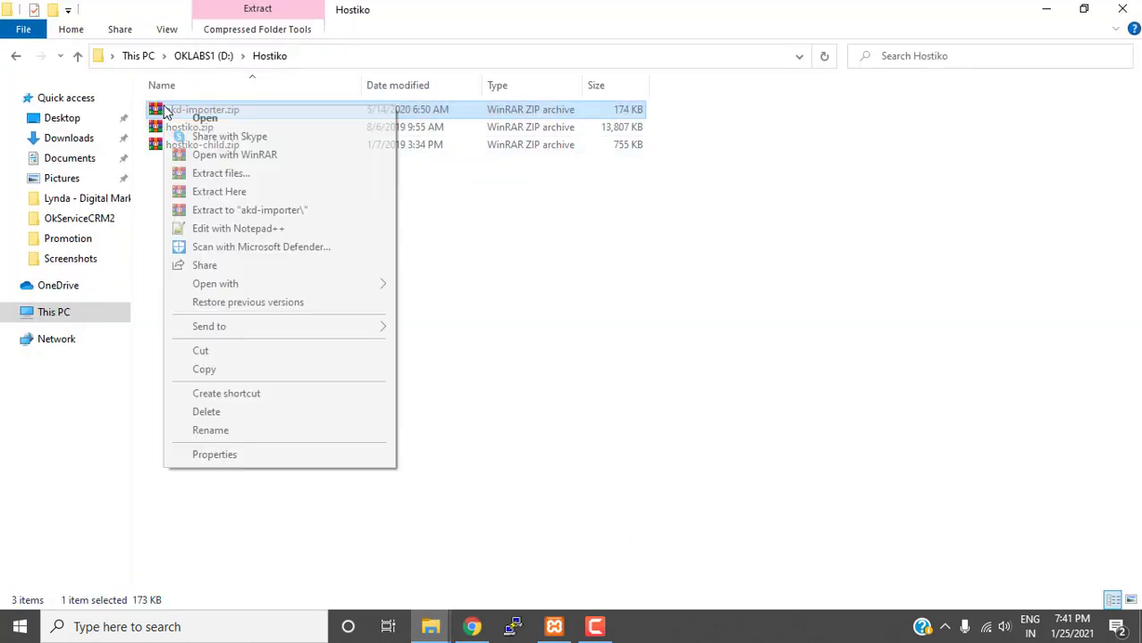
click(232, 372)
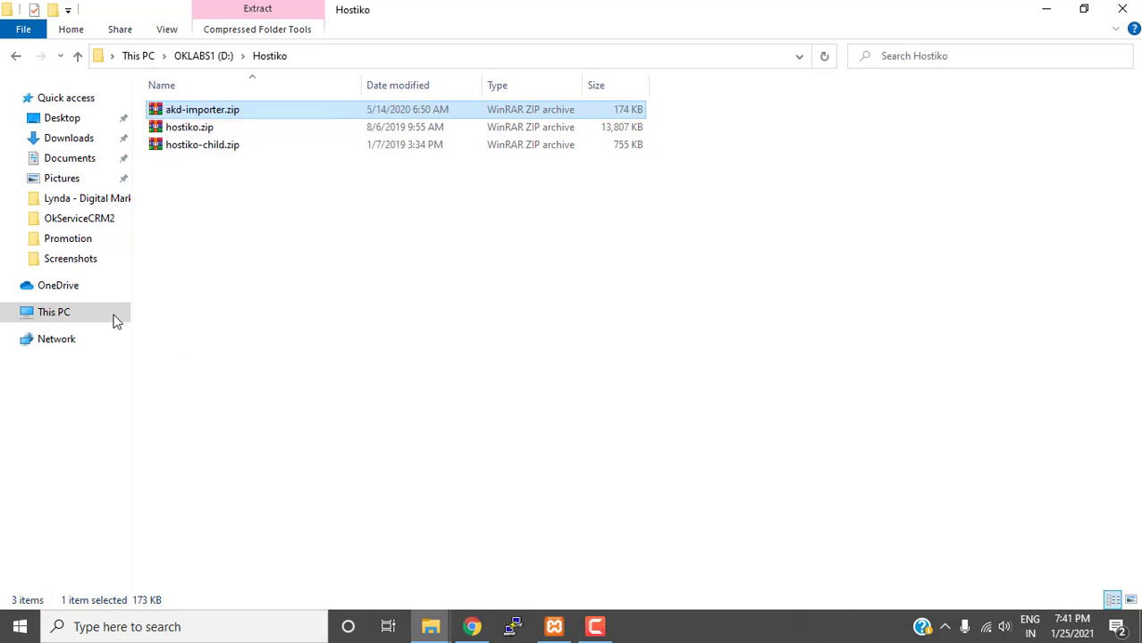
Paste akd-importer.zip into the WordPress plugins folder at C:\xampp\htdocs\okhosting\wp-content\plugins.
click(67, 324)
double_click(302, 243)
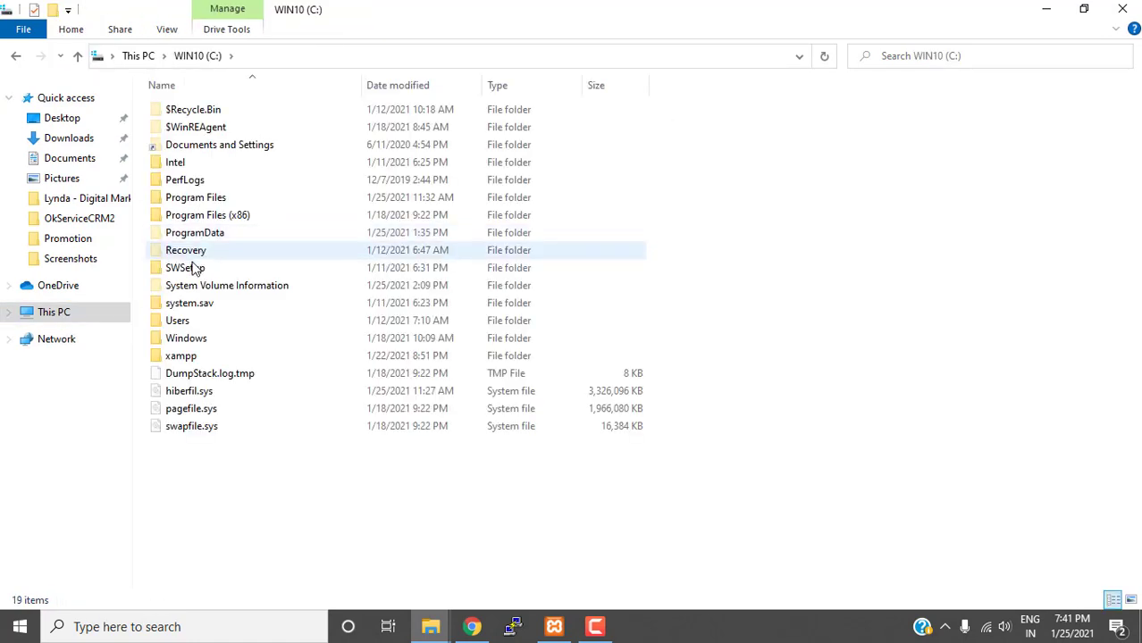
double_click(189, 356)
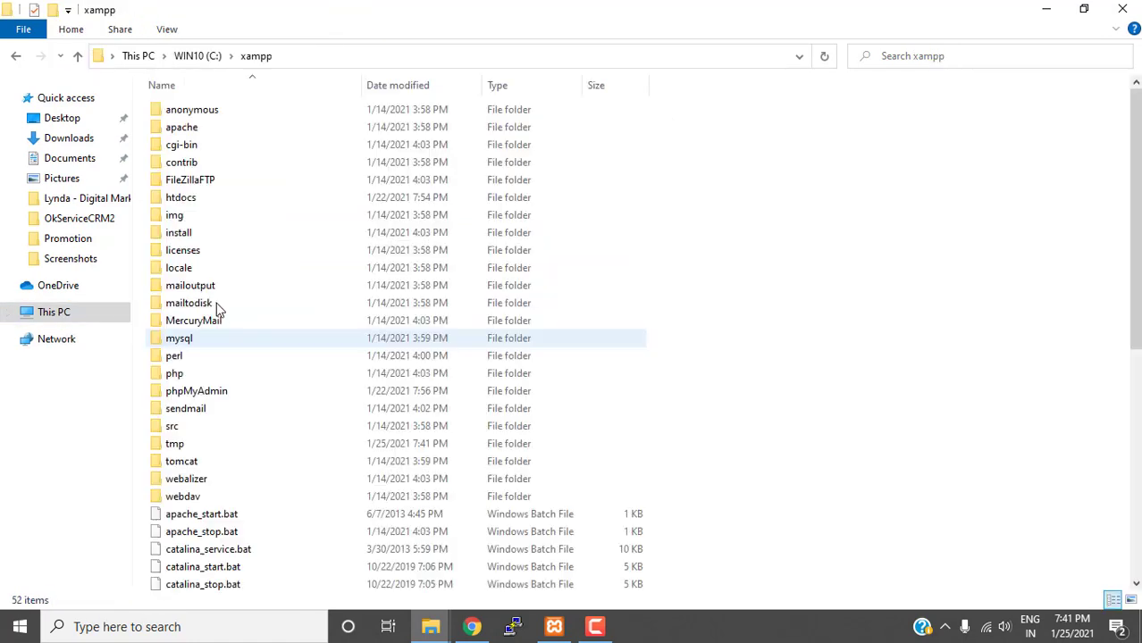
double_click(187, 200)
double_click(194, 111)
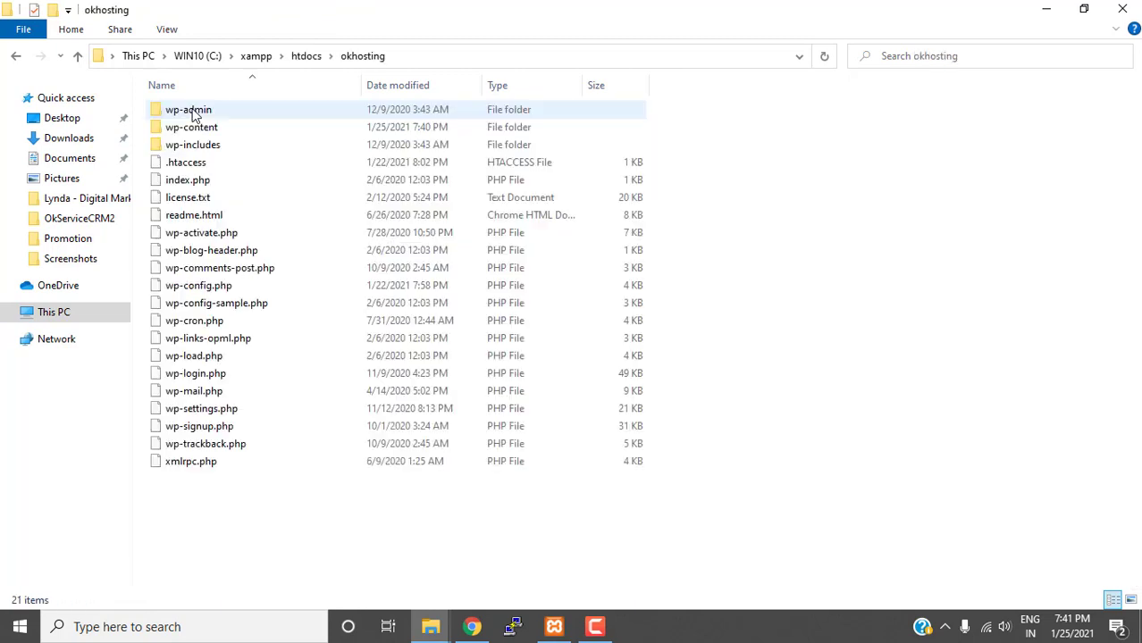
double_click(197, 132)
double_click(193, 113)
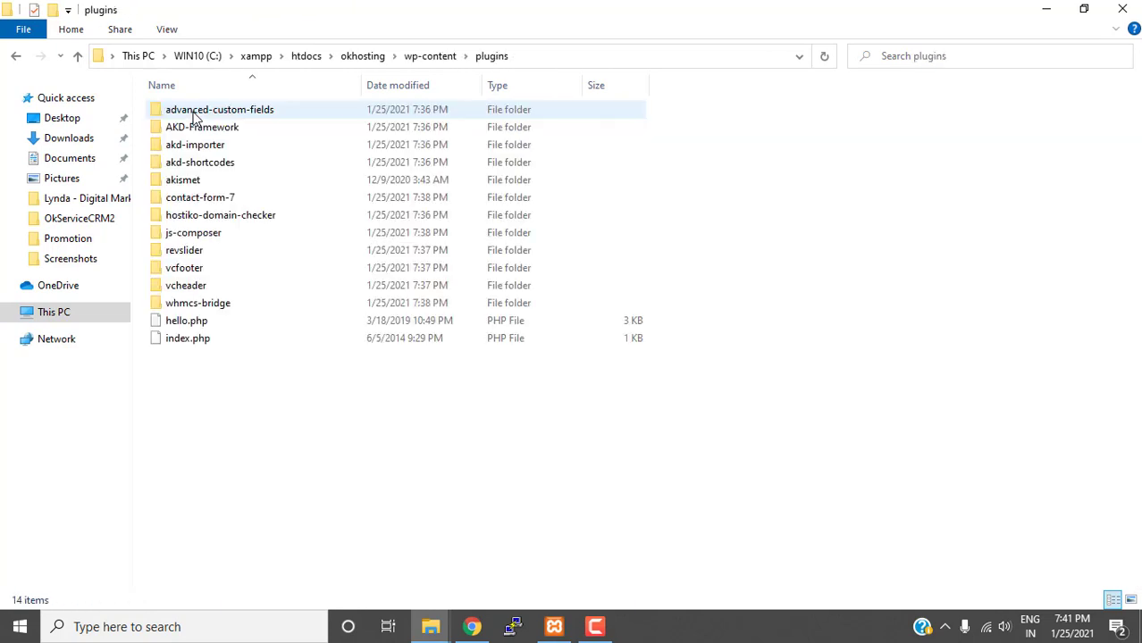
right_click(214, 429)
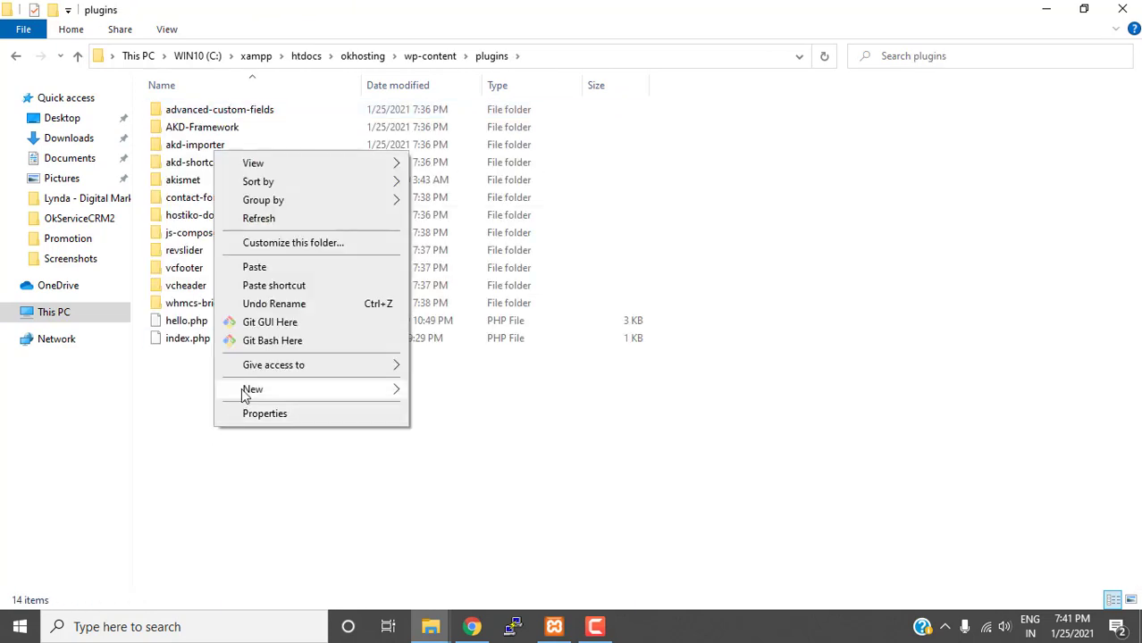
click(252, 269)
right_click(240, 328)
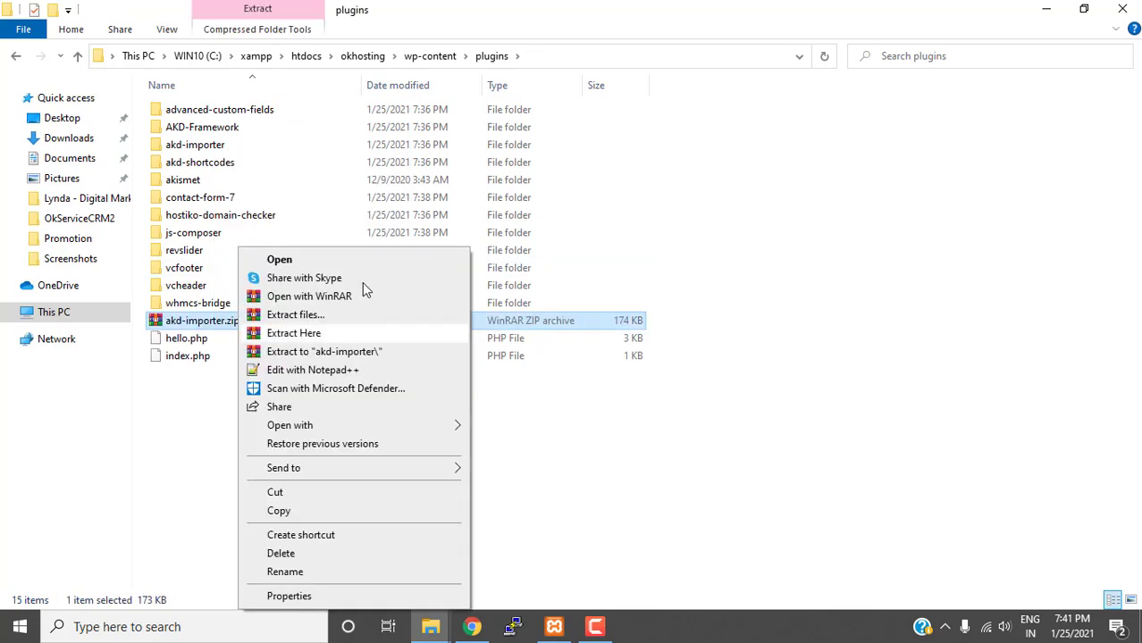
click(313, 318)
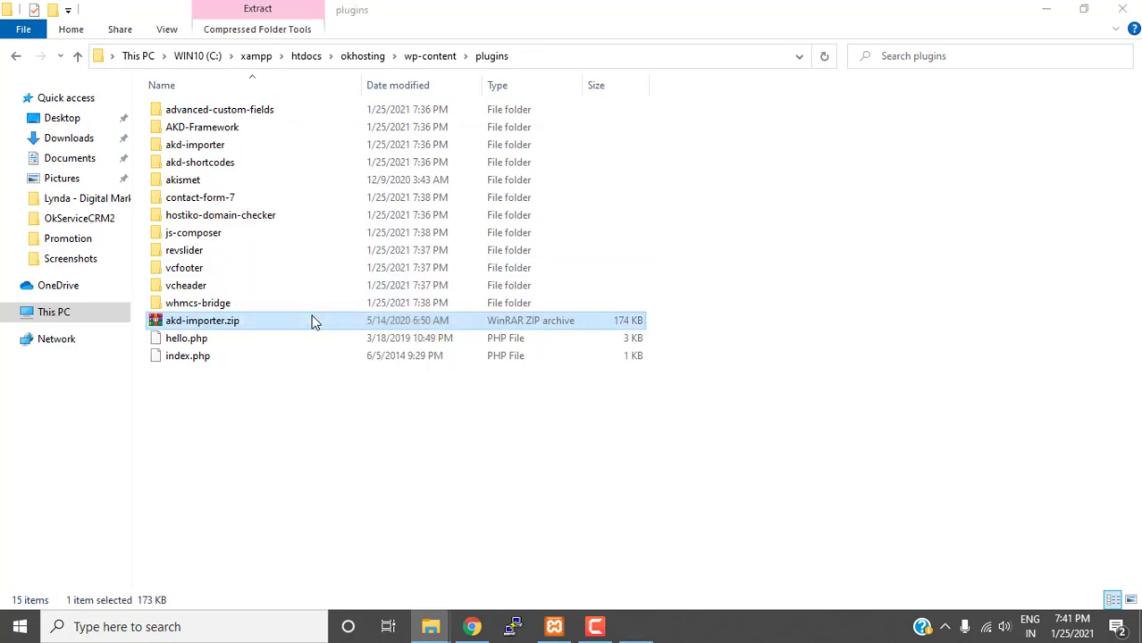
click(775, 132)
Extract akd-importer.zip directly into the plugins folder, replacing all existing akd-importer files.
click(227, 321)
right_click(221, 325)
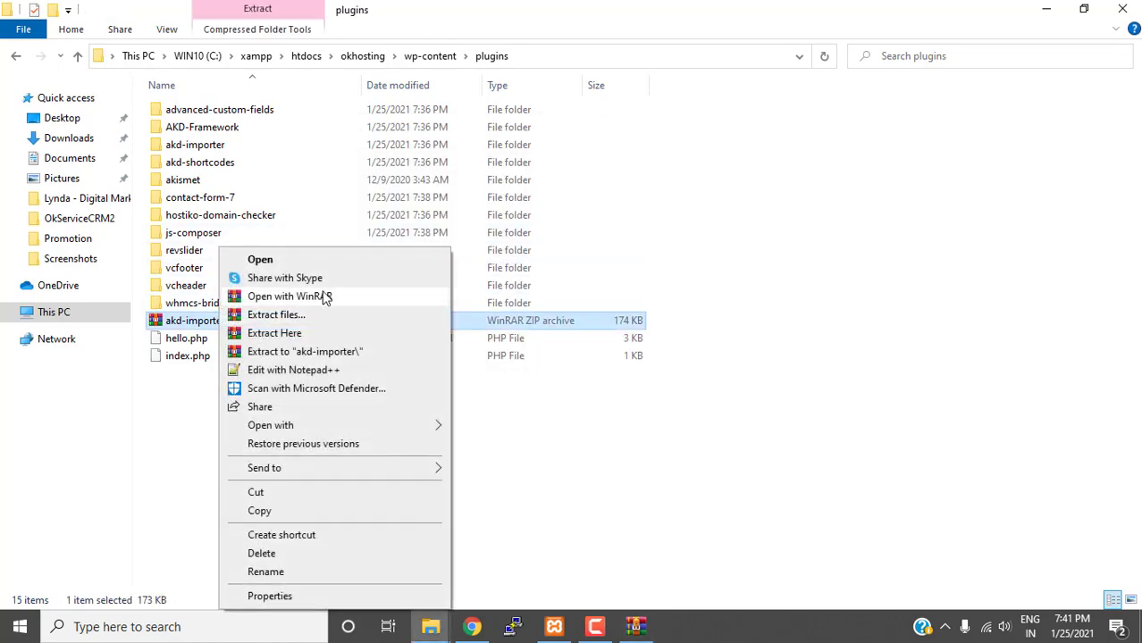
click(307, 334)
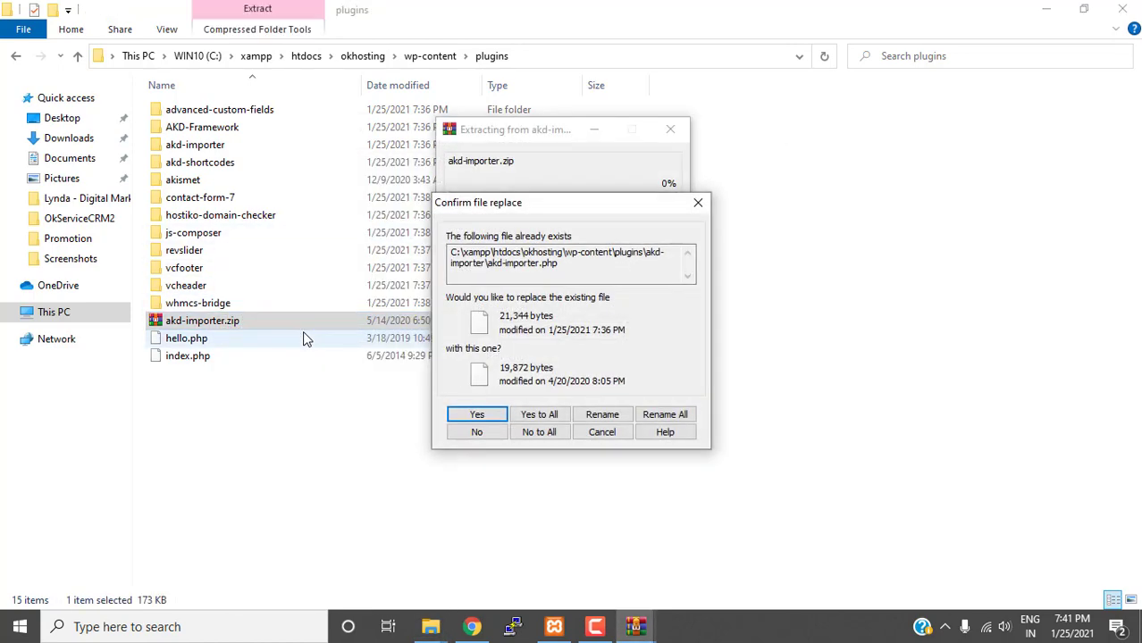
click(544, 415)
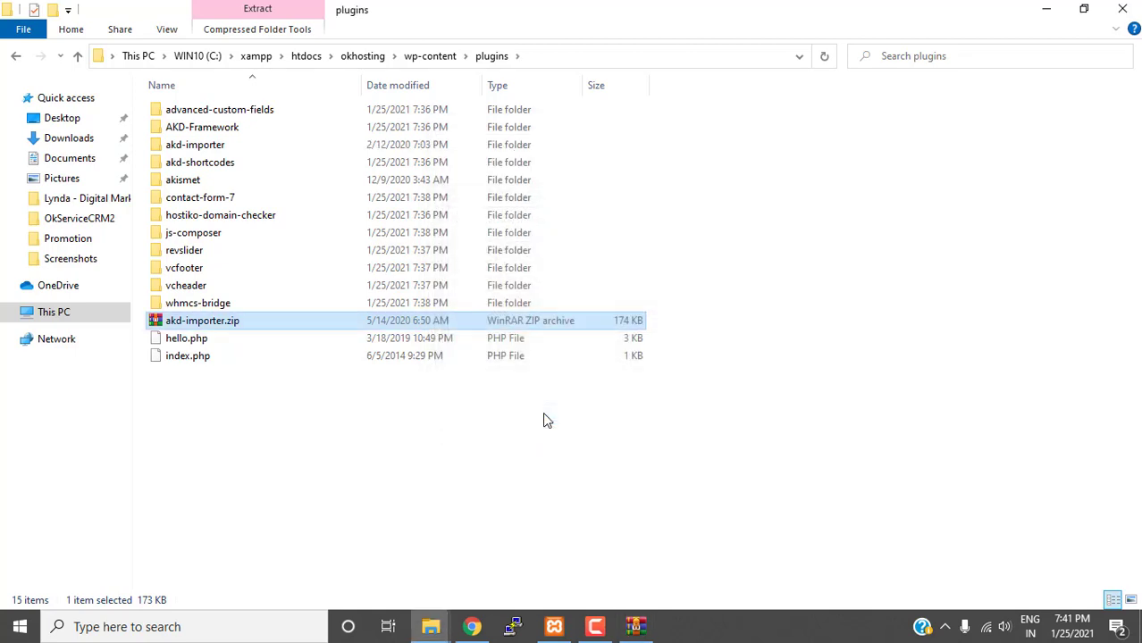
click(431, 454)
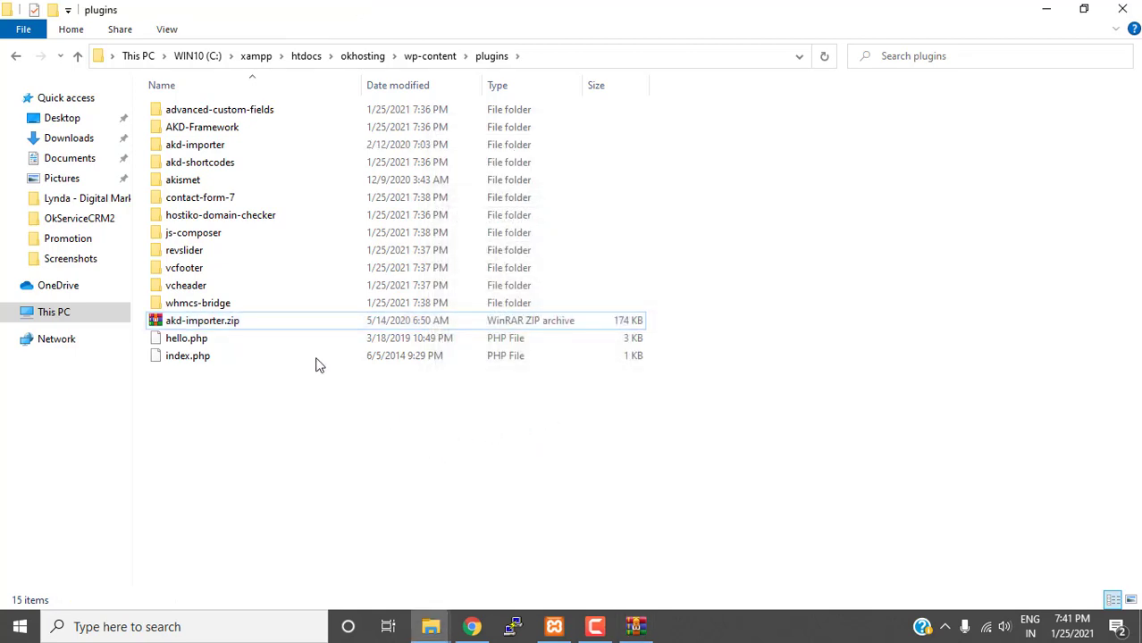
Delete akd-importer.zip from the plugins folder and open the extracted akd-importer folder.
click(206, 327)
key(Delete)
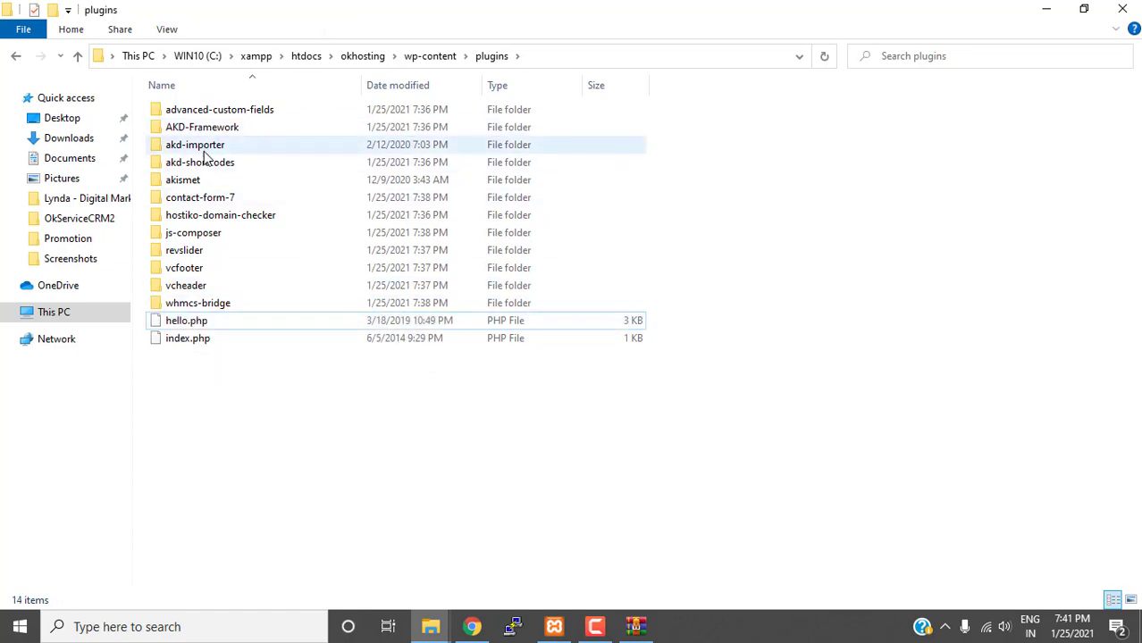
double_click(201, 148)
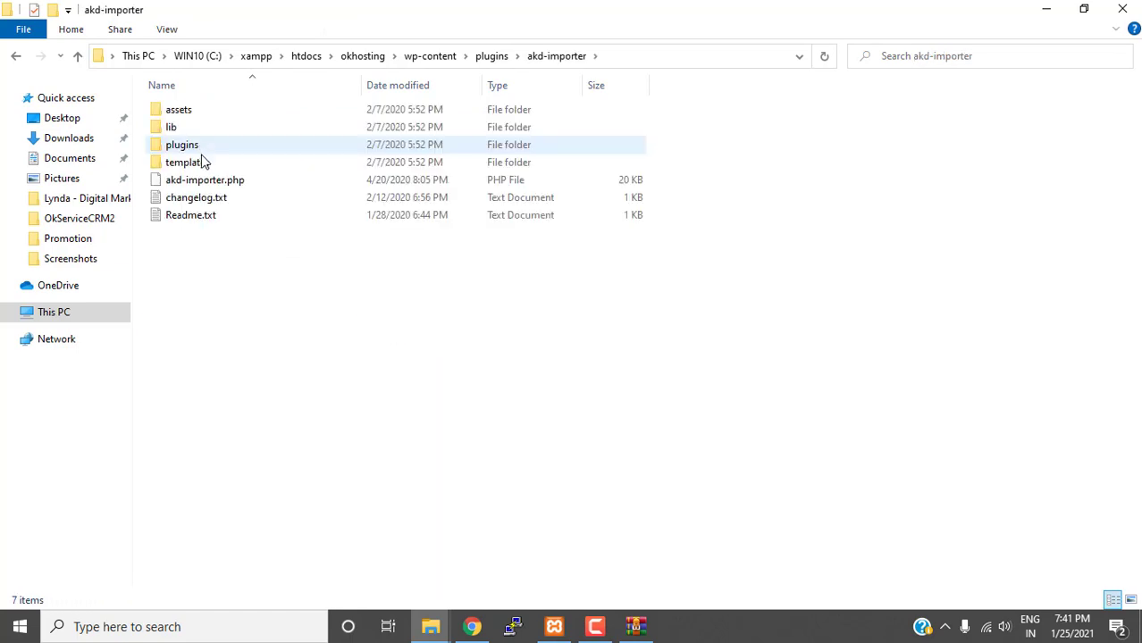
Switch to Chrome and open the installed plugins list in the OKHOSTING WordPress admin.
click(472, 626)
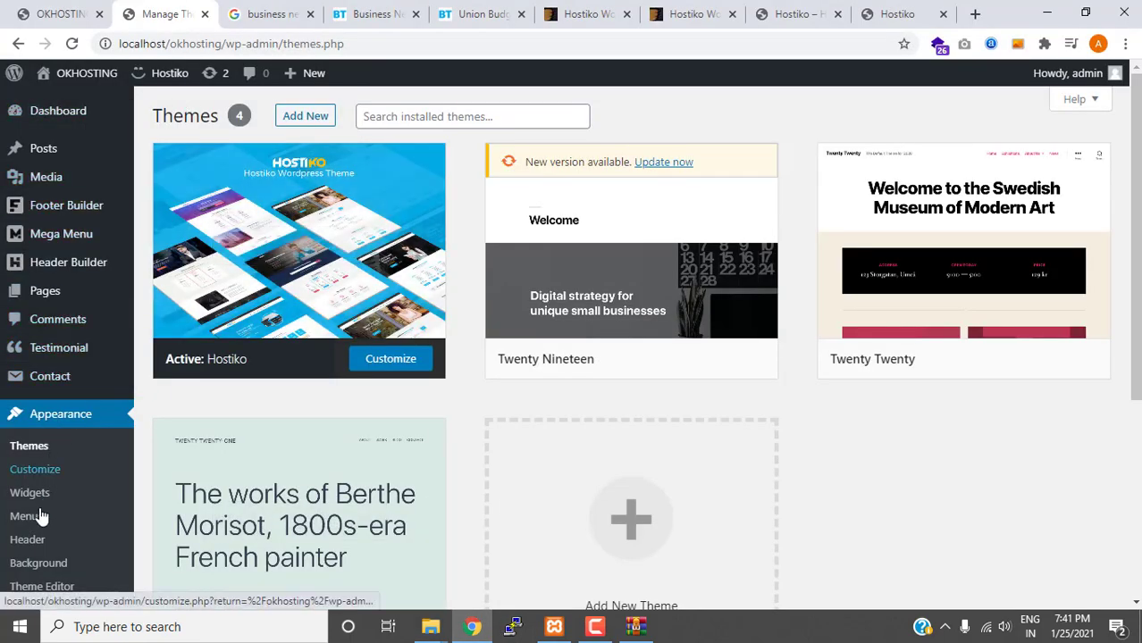
scroll(30, 384, down, 2)
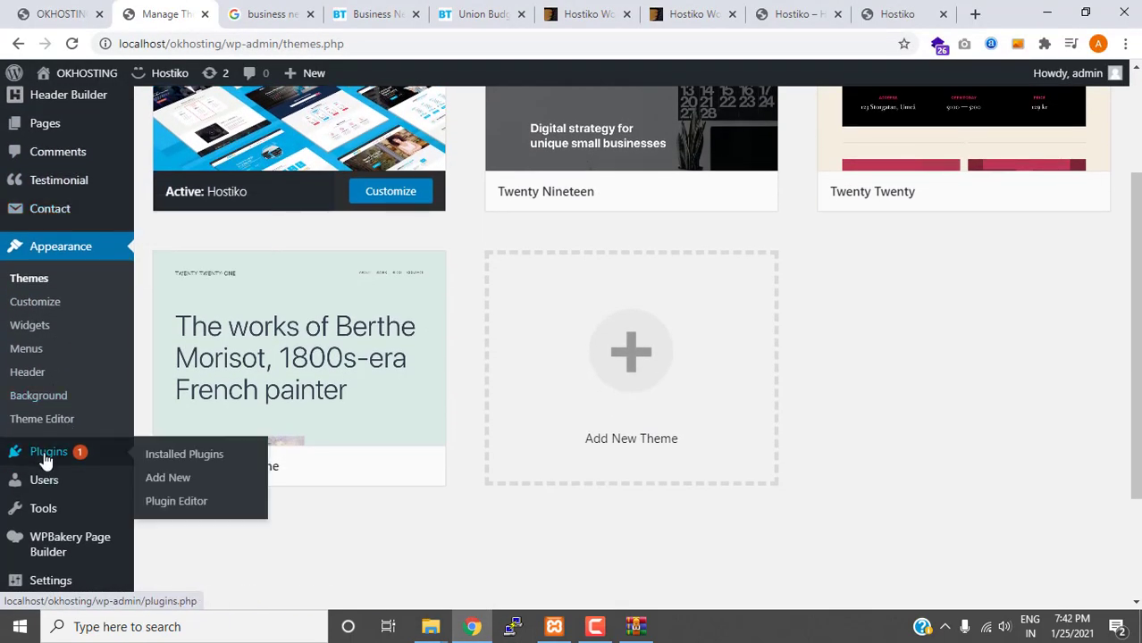
click(47, 459)
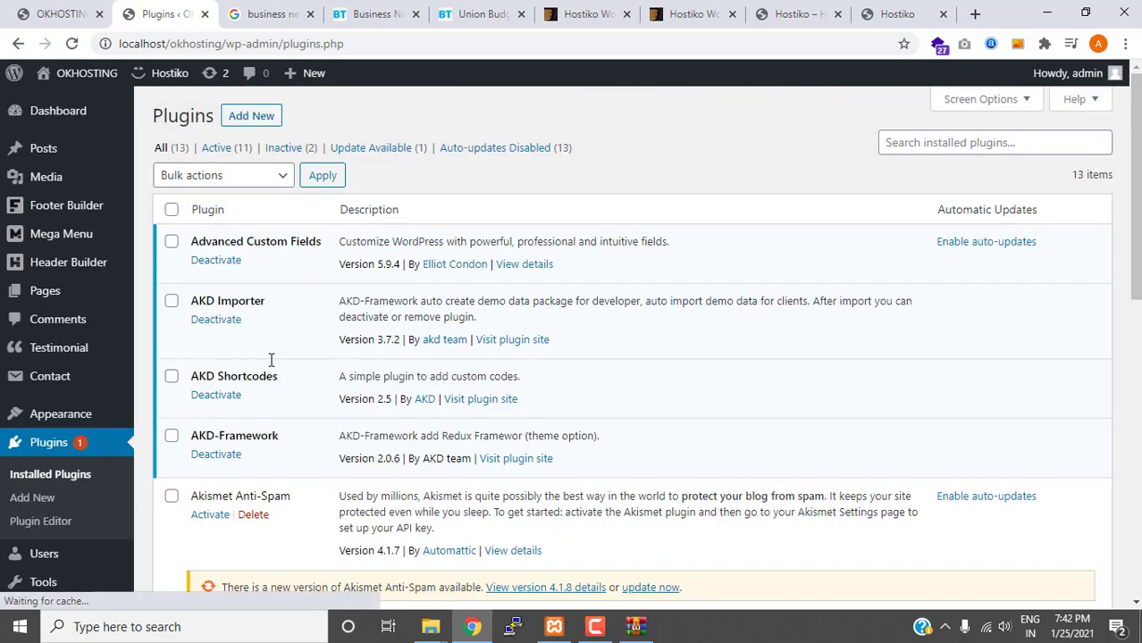
scroll(363, 295, down, 3)
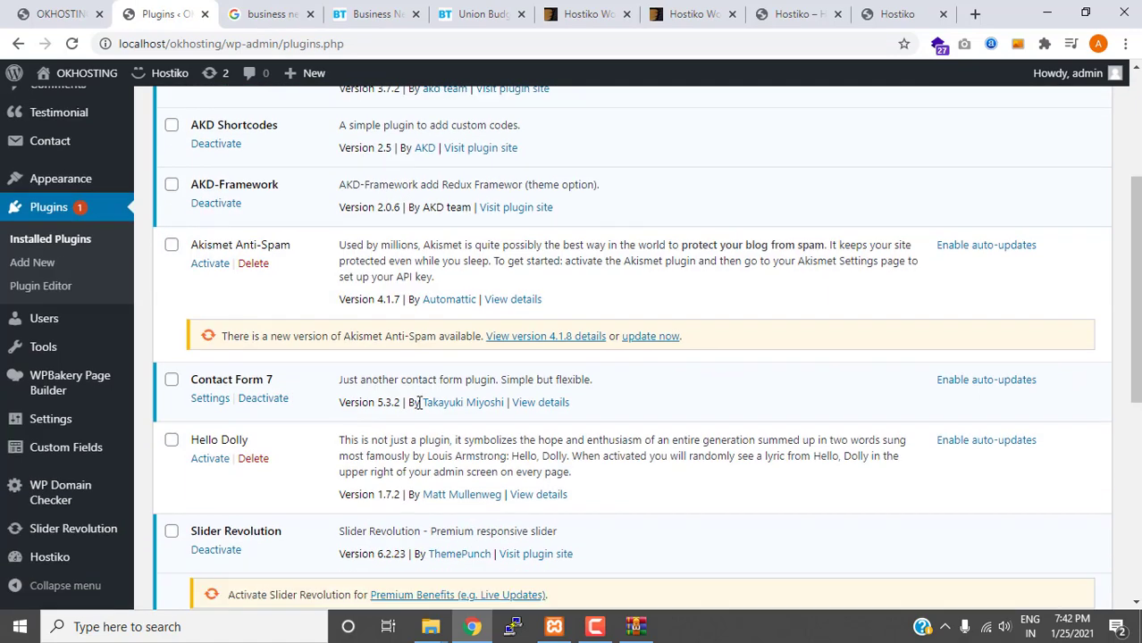
Start updating the Akismet Anti-Spam plugin to version 4.1.8 and look through the other installed plugins.
click(649, 338)
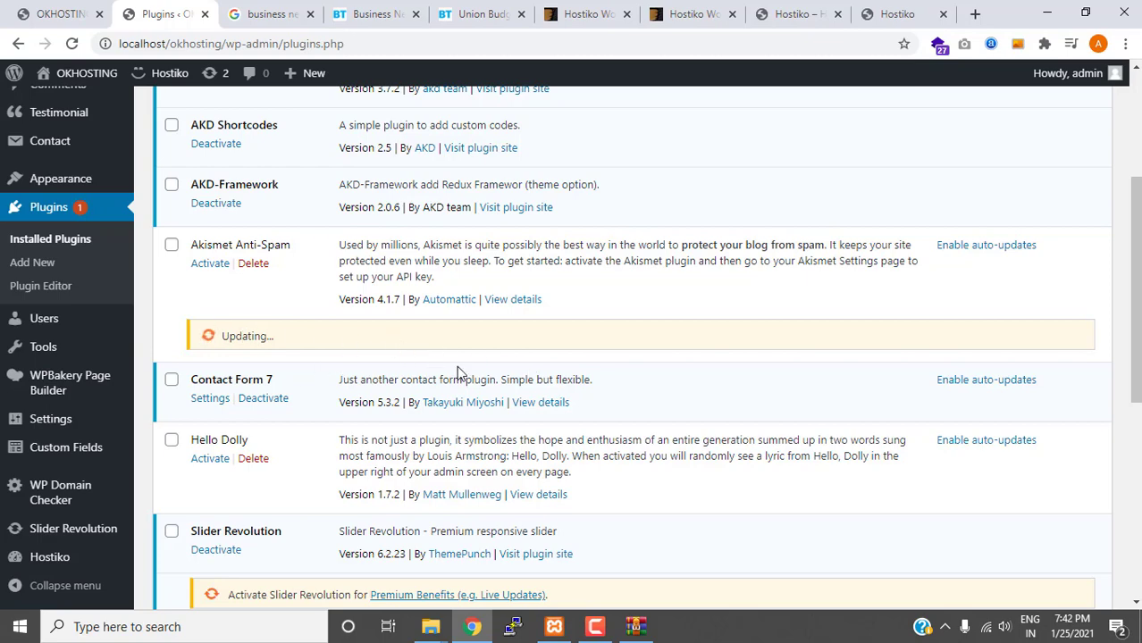
scroll(457, 374, down, 2)
scroll(457, 374, up, 2)
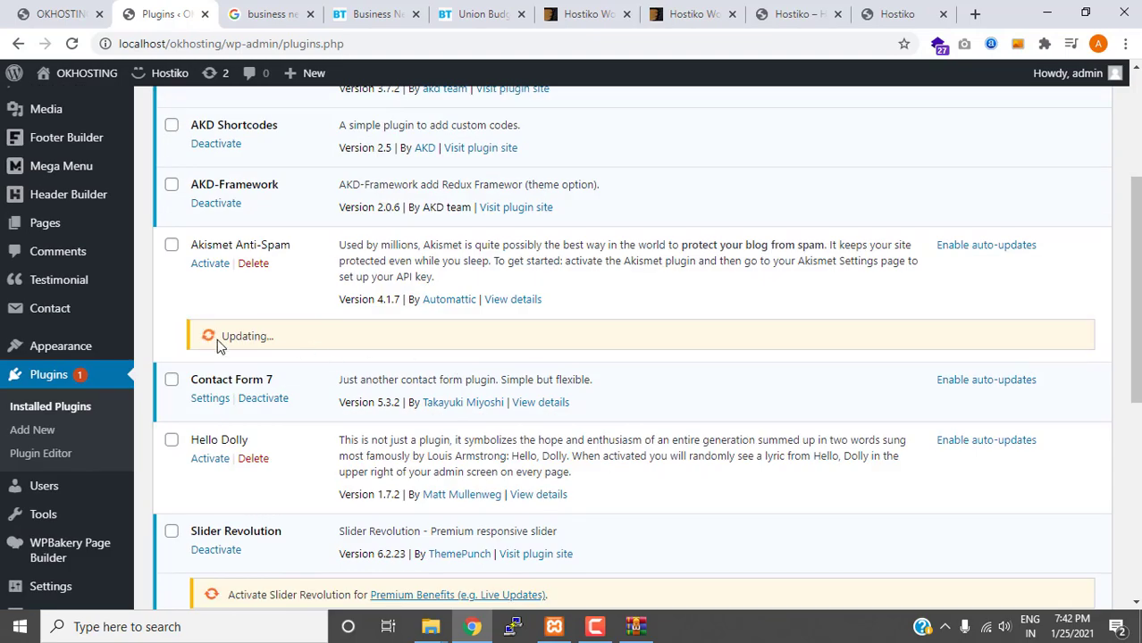
scroll(447, 347, down, 4)
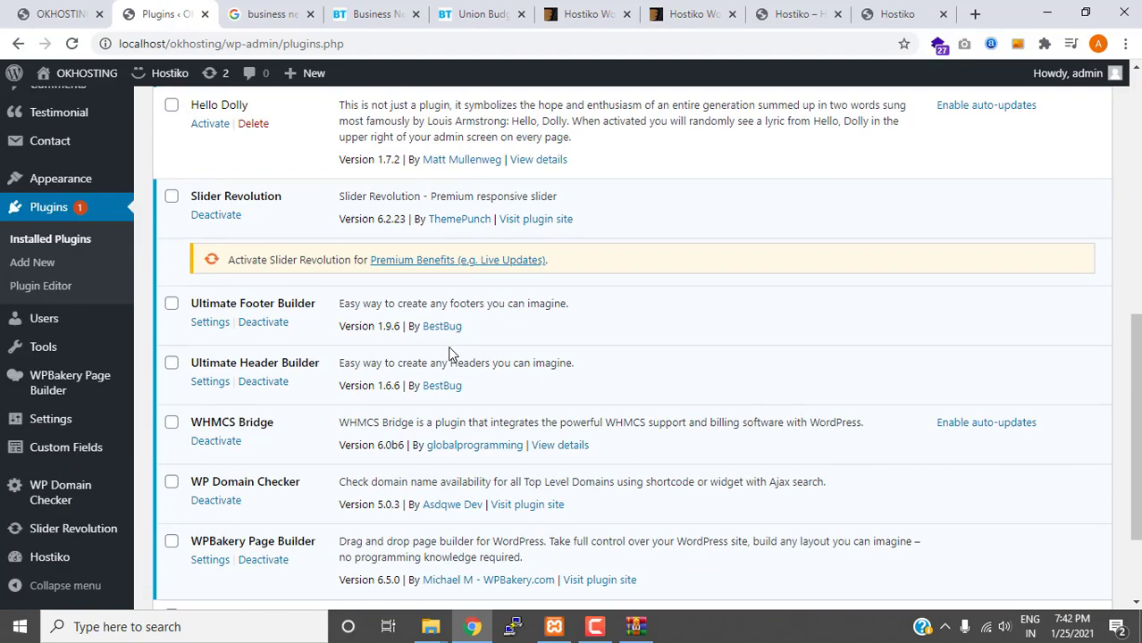
scroll(450, 353, down, 2)
scroll(414, 390, up, 7)
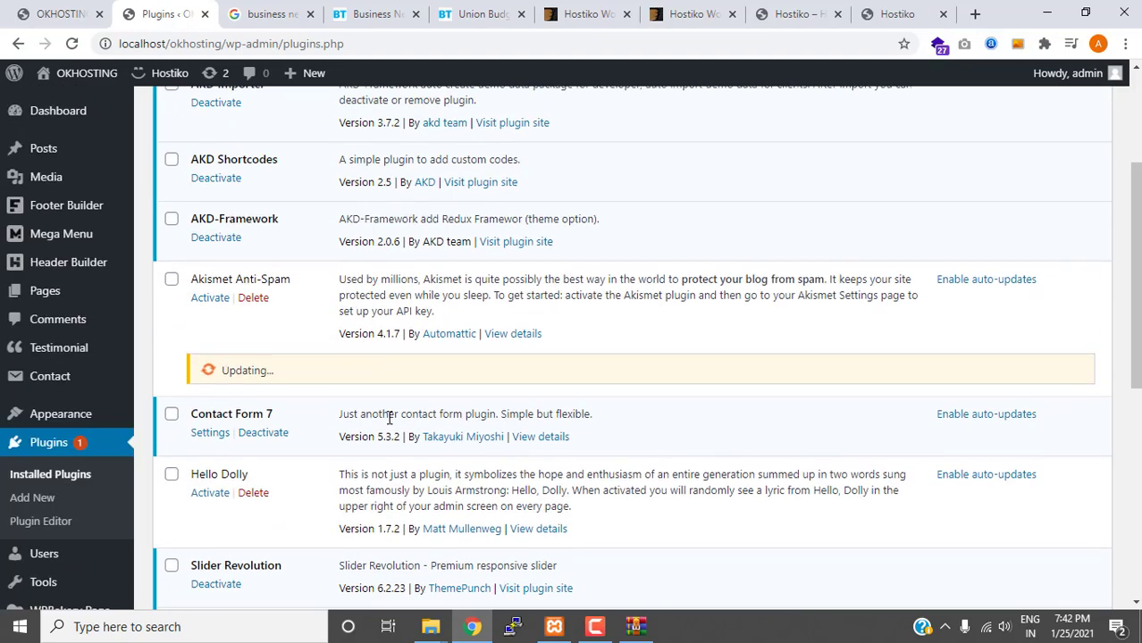
Review the installed plugins list while the Akismet Anti-Spam update runs.
scroll(388, 418, up, 2)
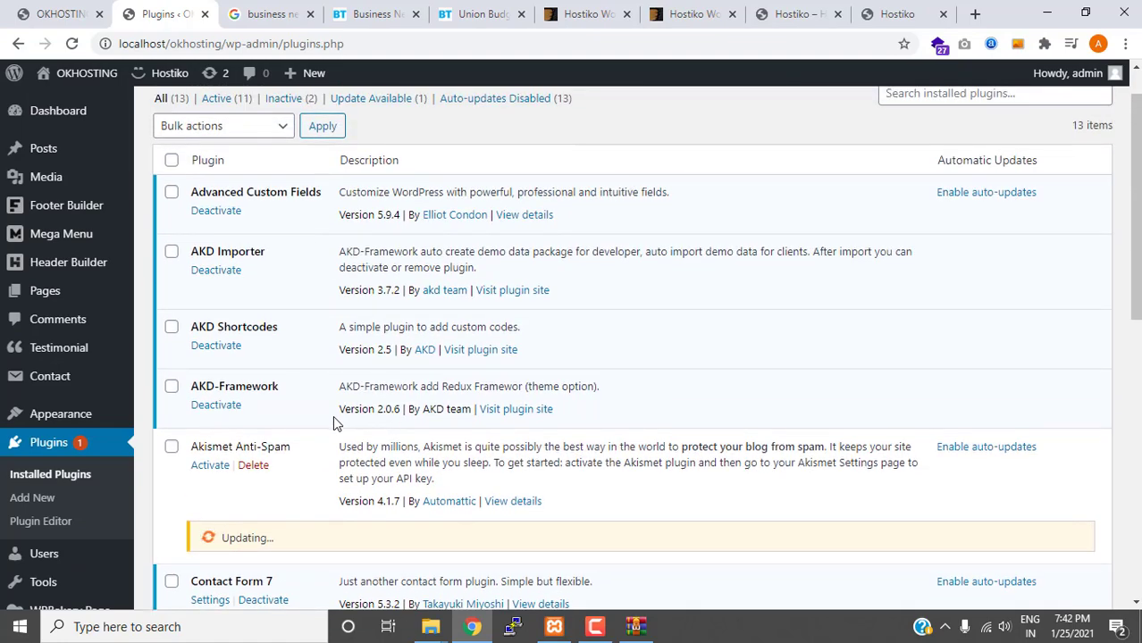
scroll(332, 420, down, 2)
scroll(304, 444, down, 2)
scroll(304, 443, down, 4)
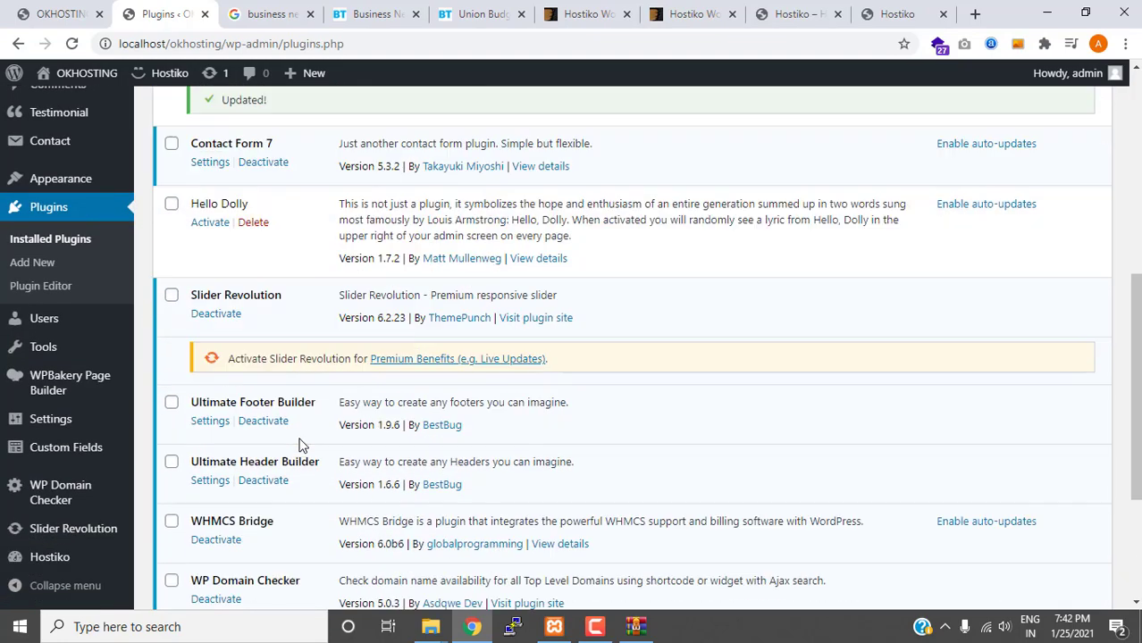
scroll(300, 444, up, 5)
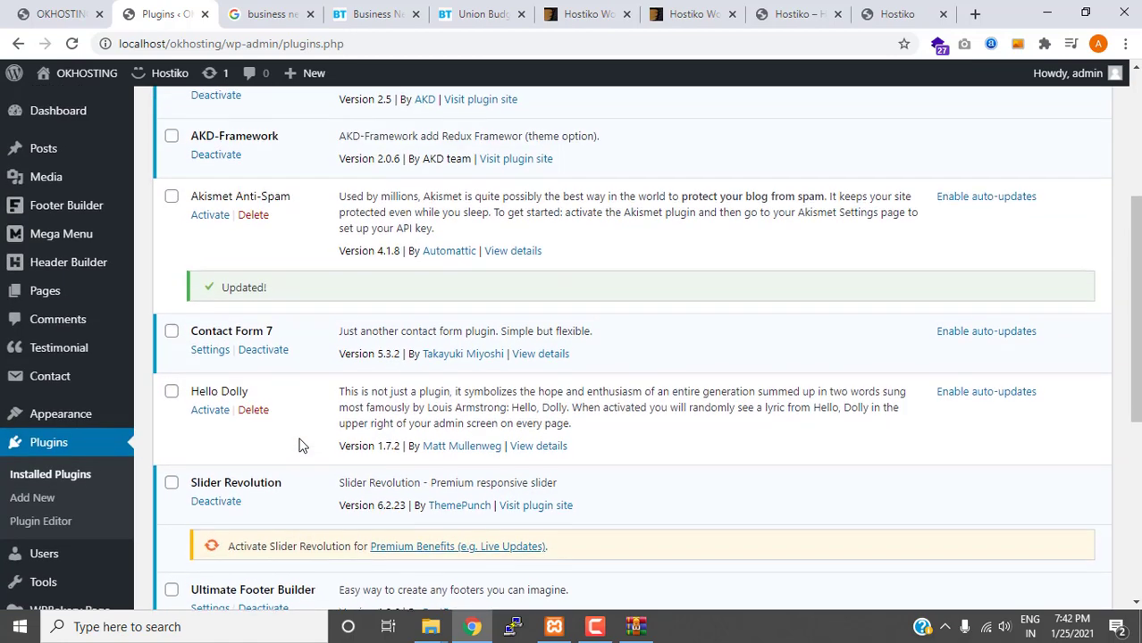
scroll(301, 444, up, 1)
scroll(240, 348, up, 1)
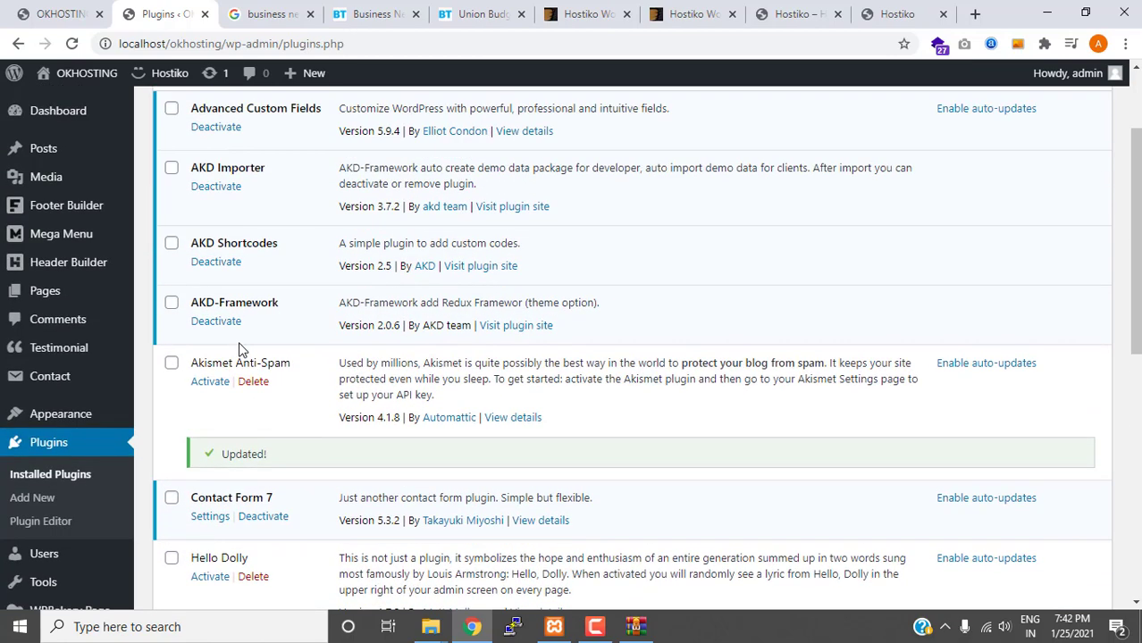
scroll(226, 217, up, 1)
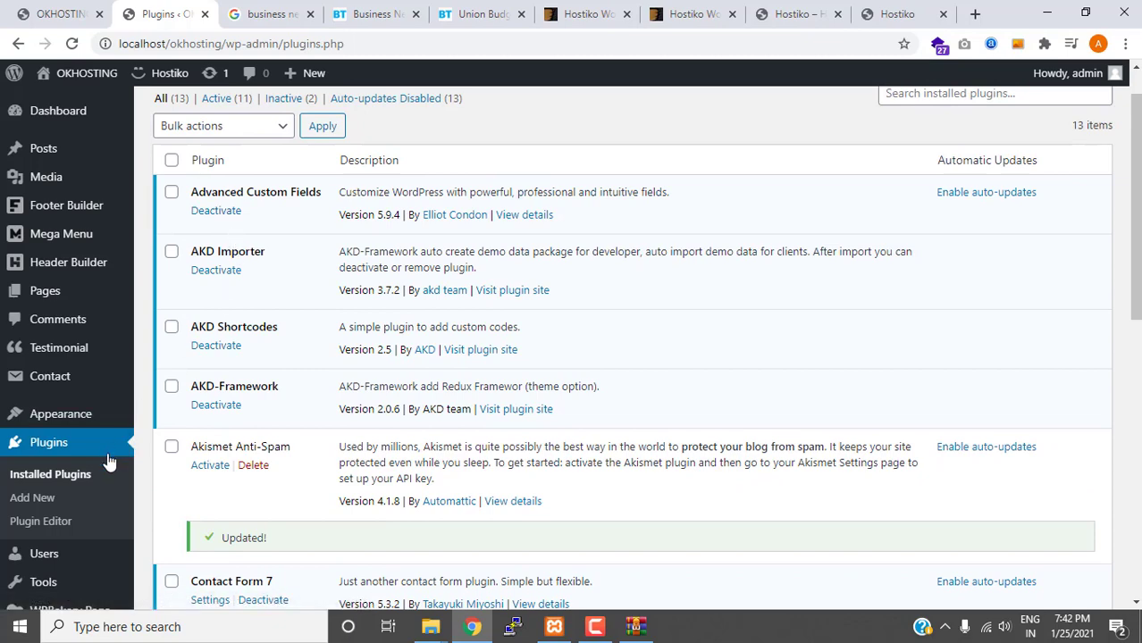
Open the Install Demo page of the WordPress admin tools.
mouse_move(71, 417)
scroll(71, 417, down, 2)
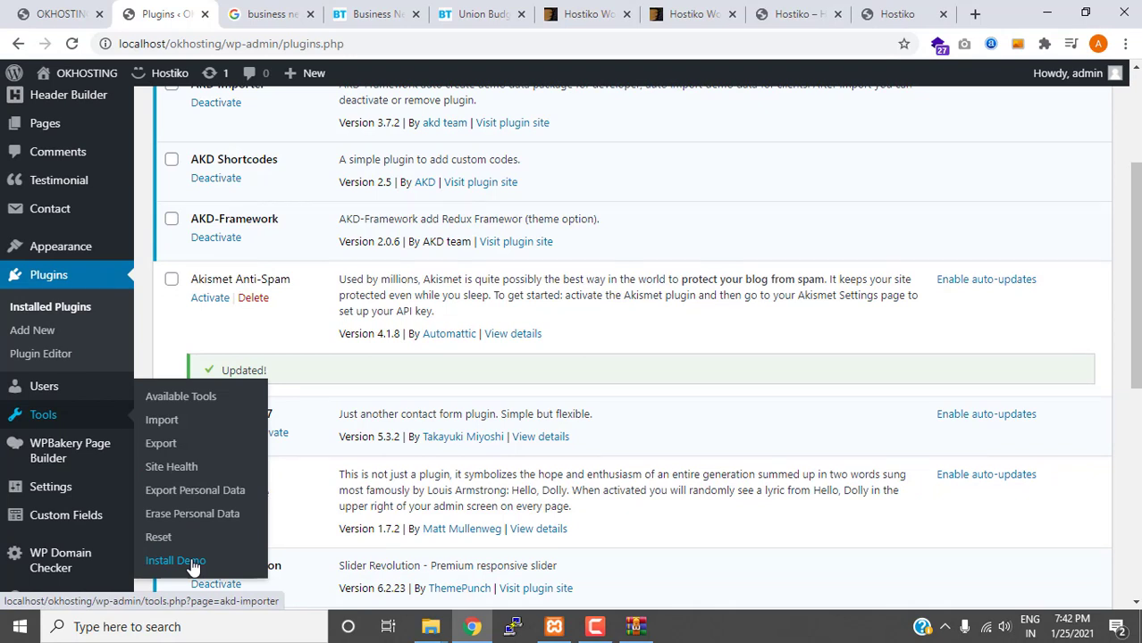
click(190, 563)
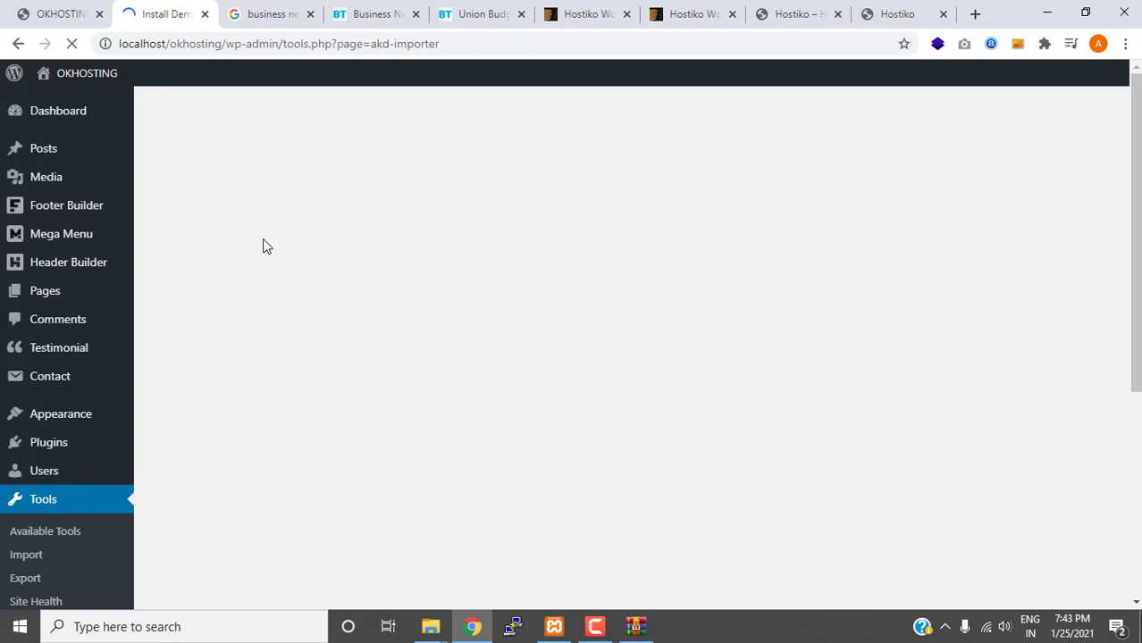
Check the layout number in the web address of the open Hostiko layout25 demo.
click(810, 12)
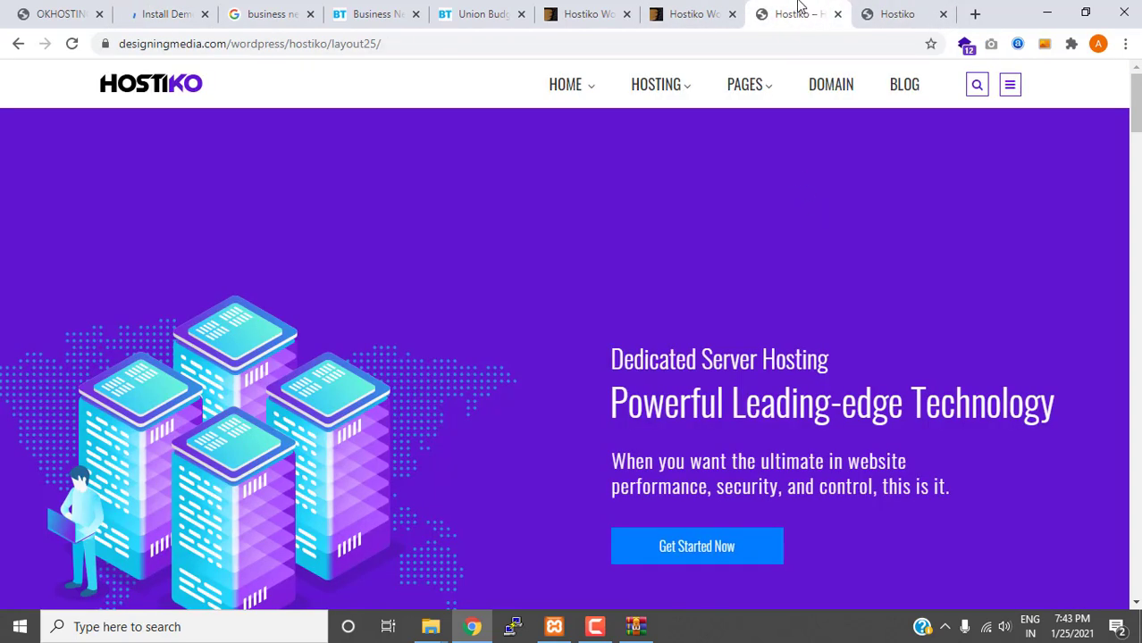
click(706, 14)
click(791, 13)
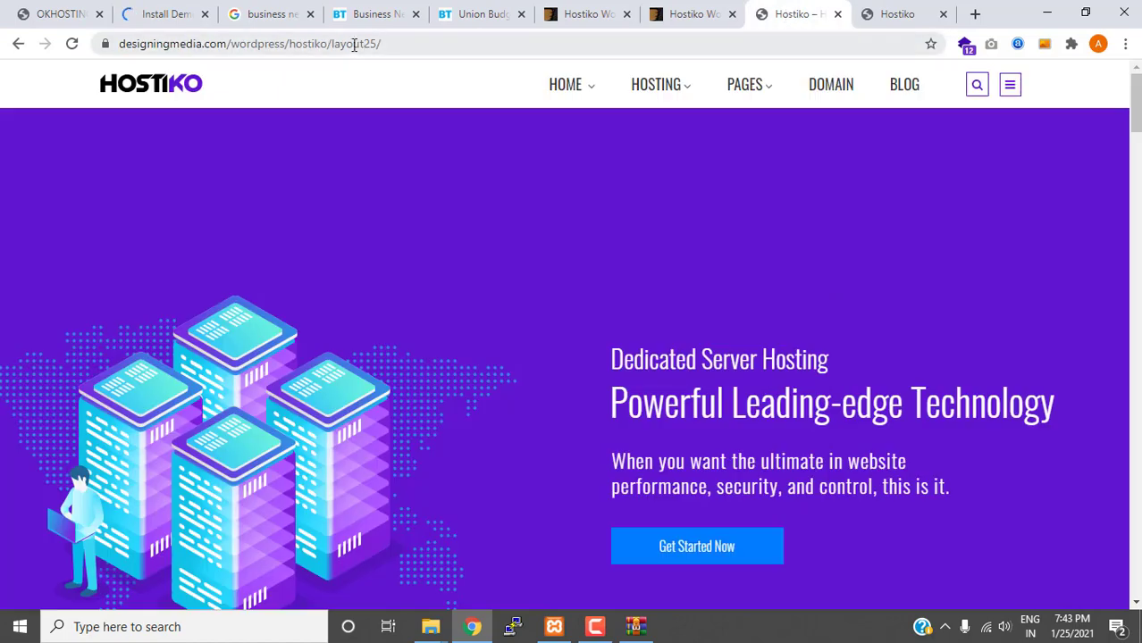
drag(375, 43, 415, 43)
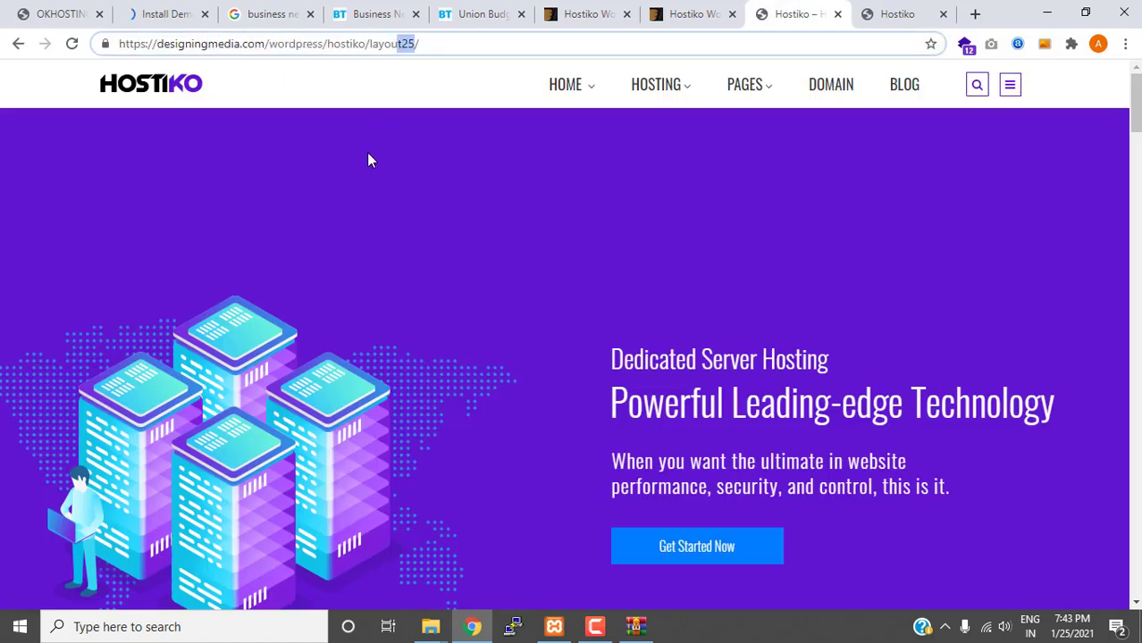
Find Layout 16 among the WPBakery templates in the ThemeForest preview, open its demo in a new tab and check its layout number.
click(688, 13)
scroll(837, 358, down, 6)
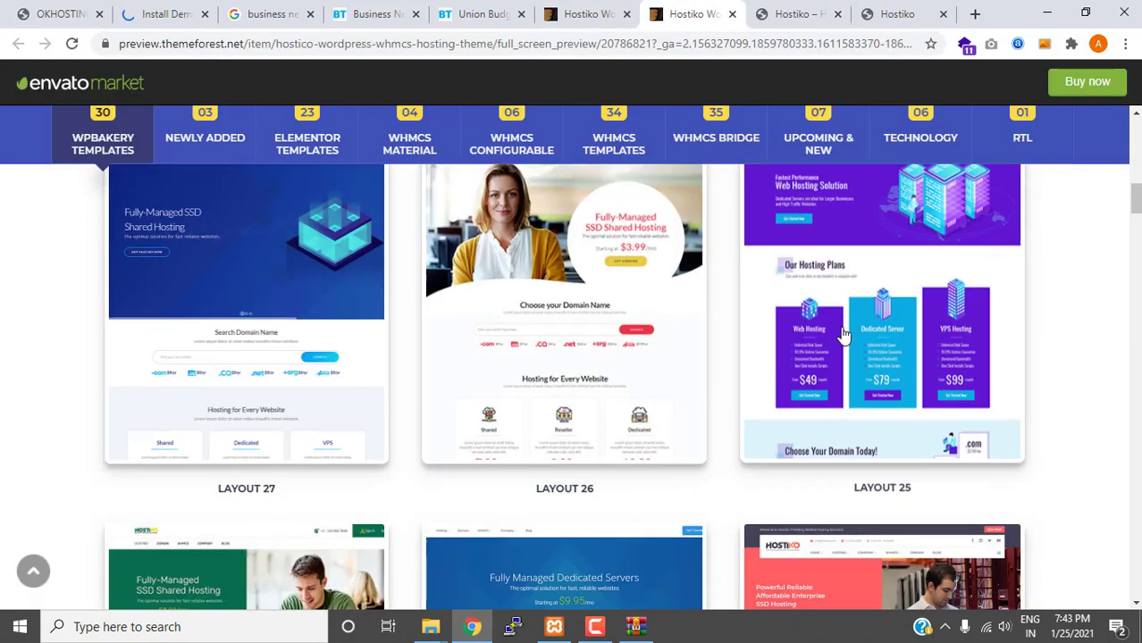
scroll(837, 358, down, 8)
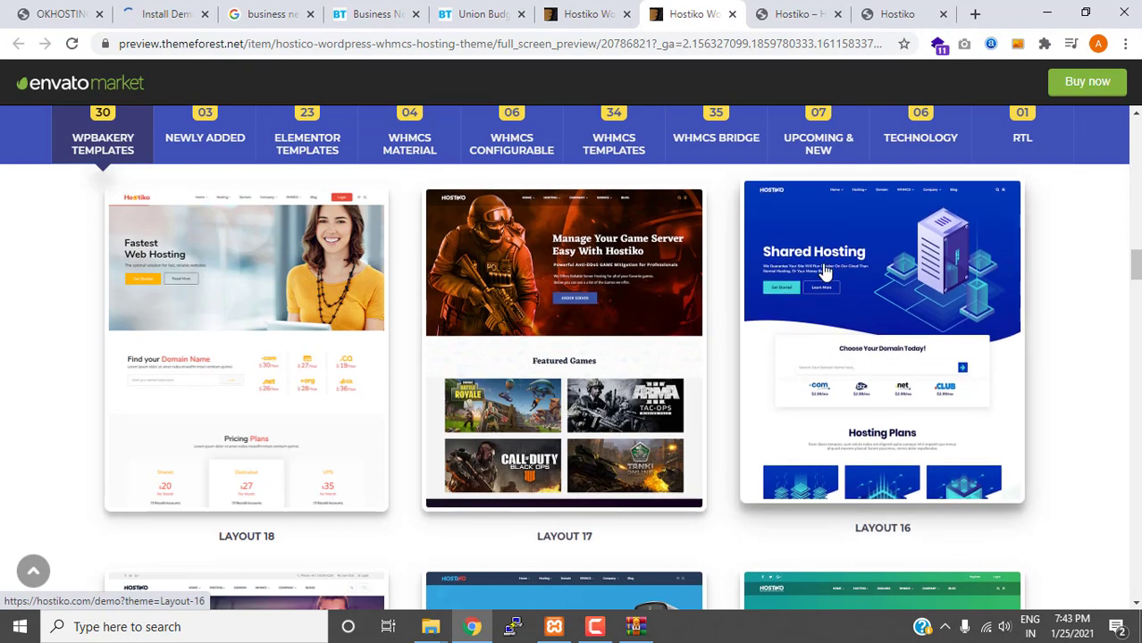
right_click(841, 205)
click(880, 215)
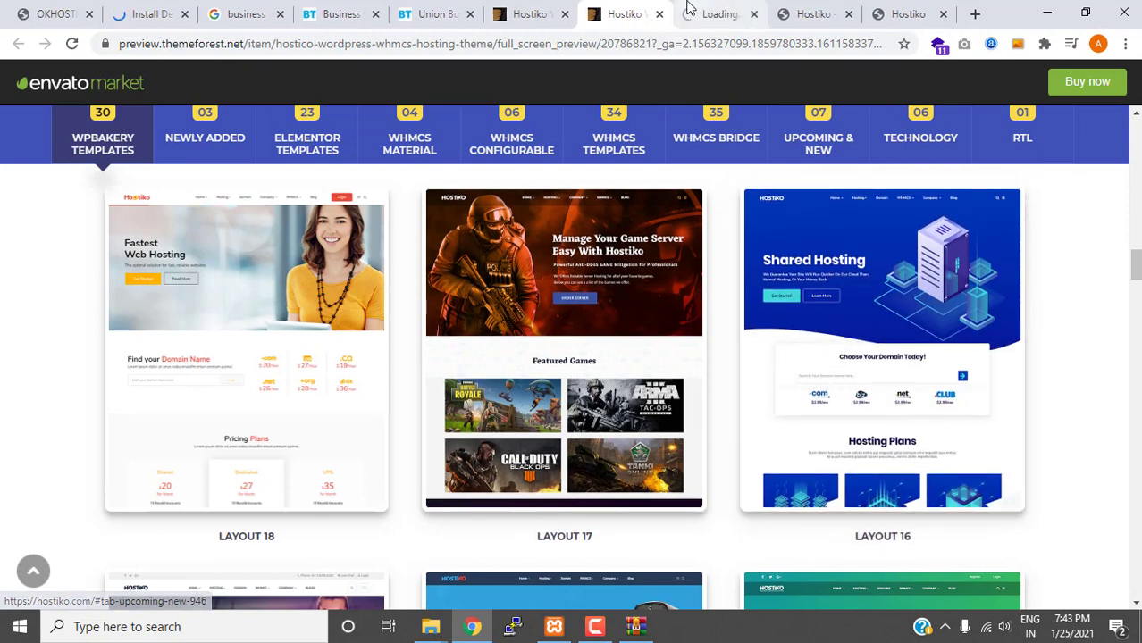
click(715, 14)
double_click(320, 43)
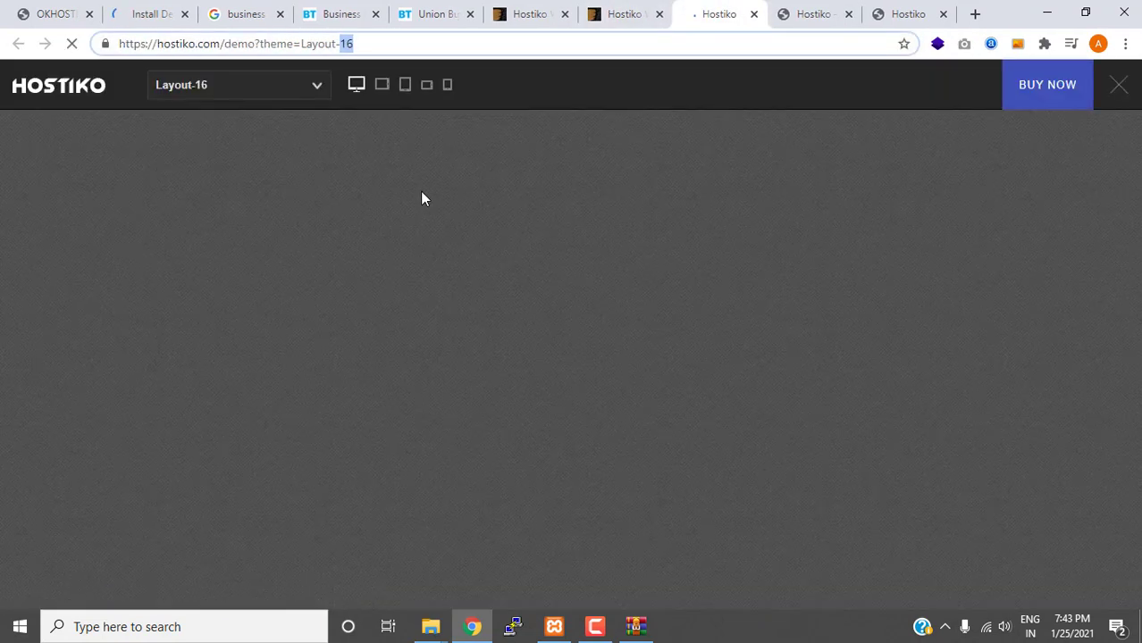
click(798, 13)
click(721, 13)
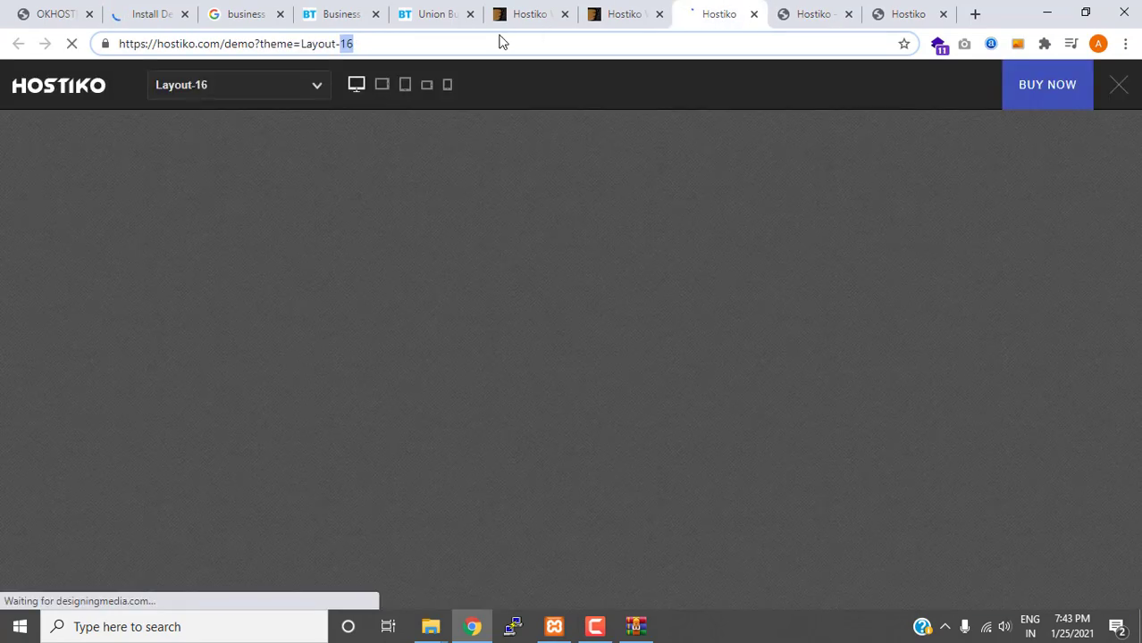
Return to the Install Demo page and look through the installable Hostiko layouts from Layout 01 to Layout 30.
click(175, 14)
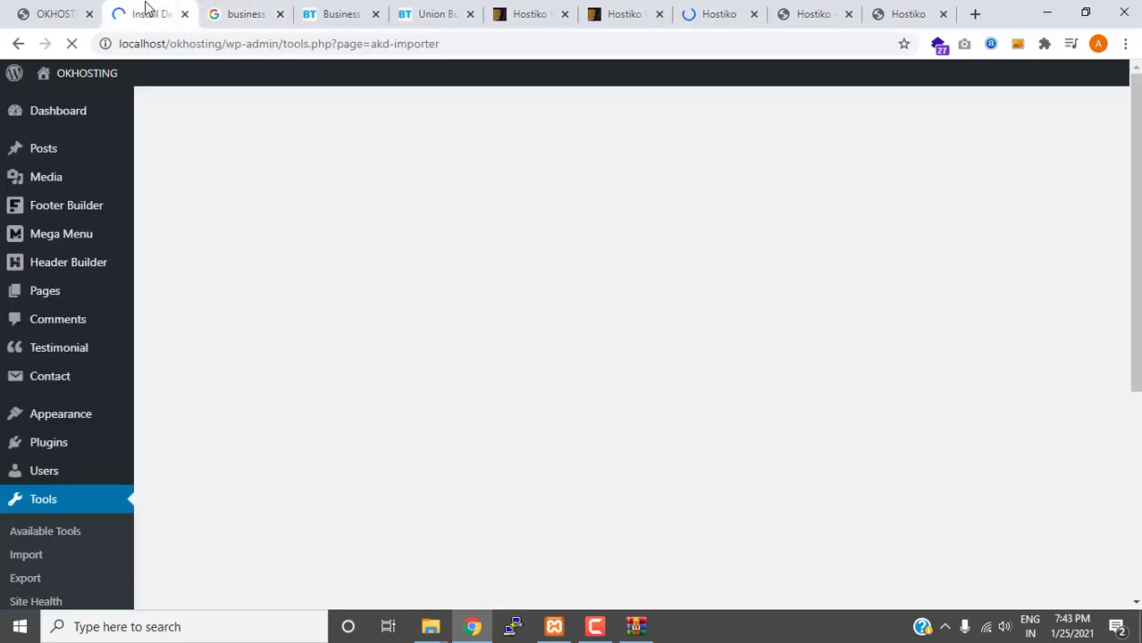
scroll(852, 338, down, 2)
scroll(850, 333, up, 2)
scroll(542, 234, down, 5)
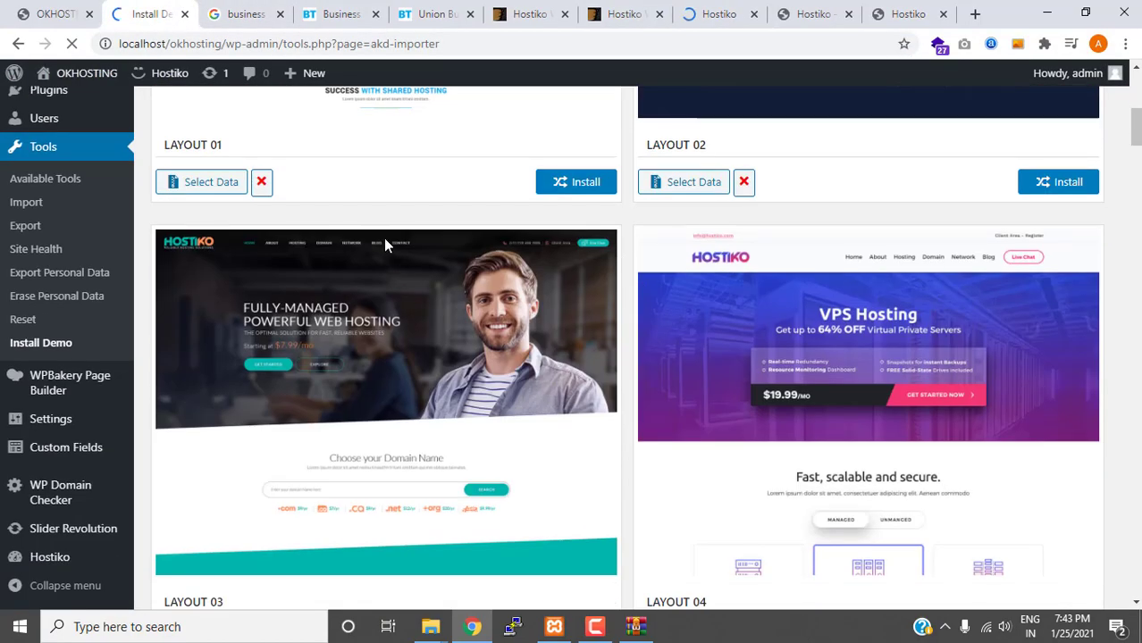
scroll(237, 273, up, 2)
scroll(706, 344, down, 7)
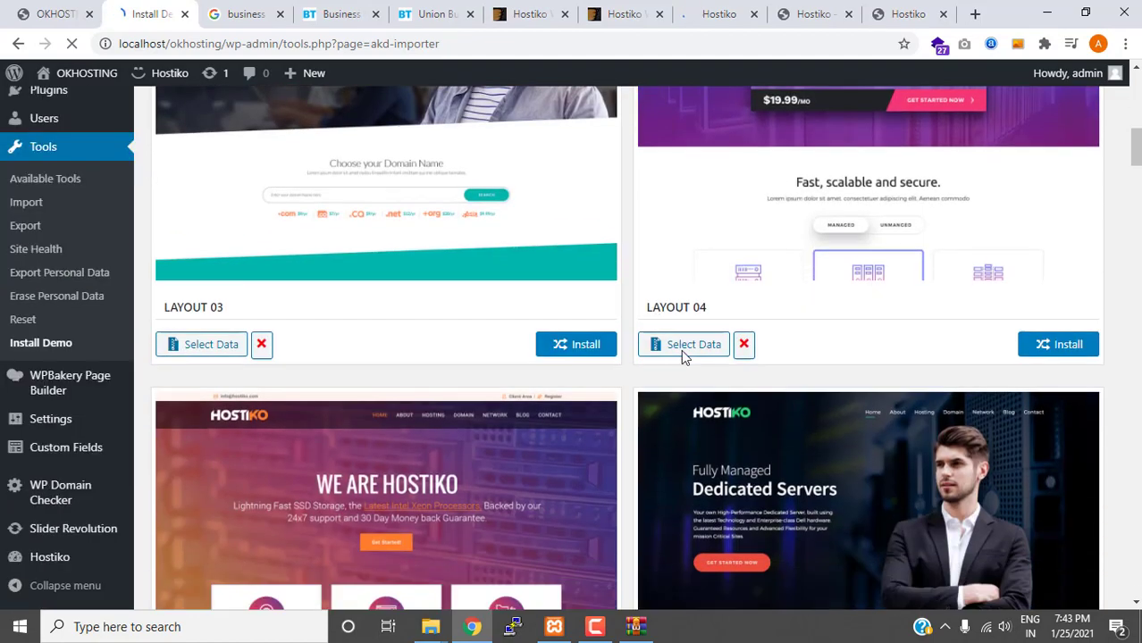
scroll(769, 371, down, 20)
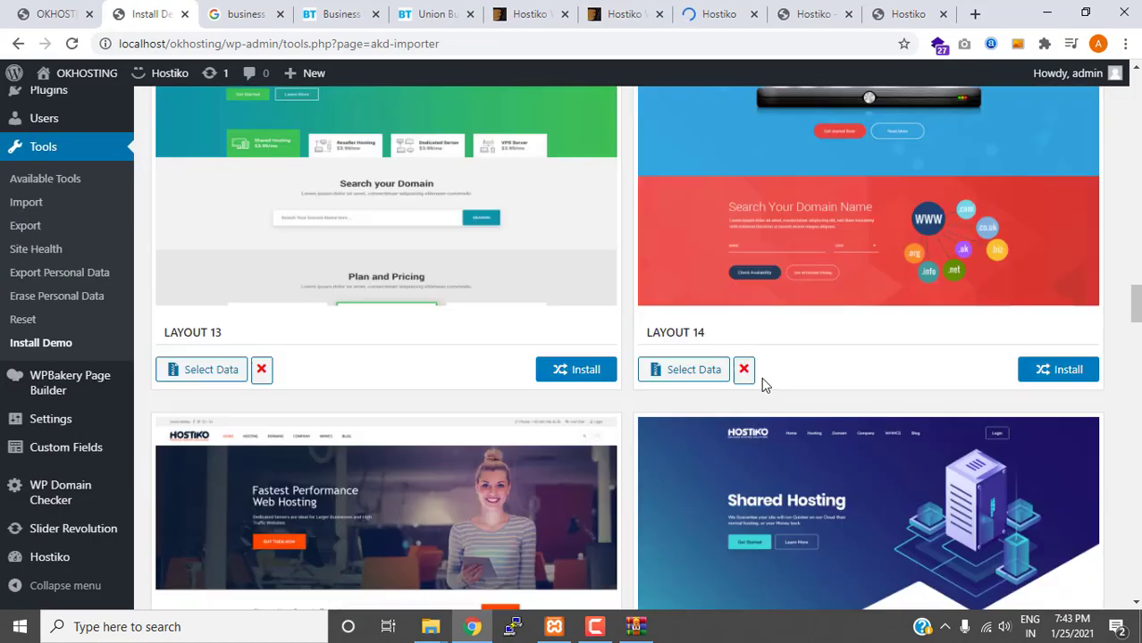
scroll(761, 379, down, 4)
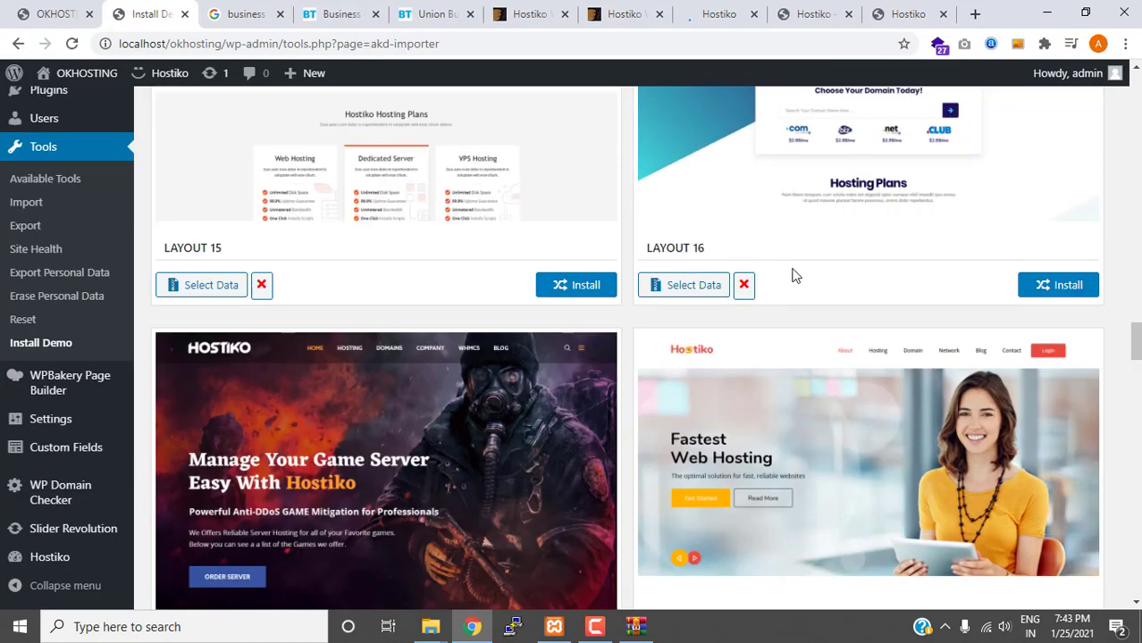
scroll(858, 320, up, 2)
scroll(858, 320, down, 8)
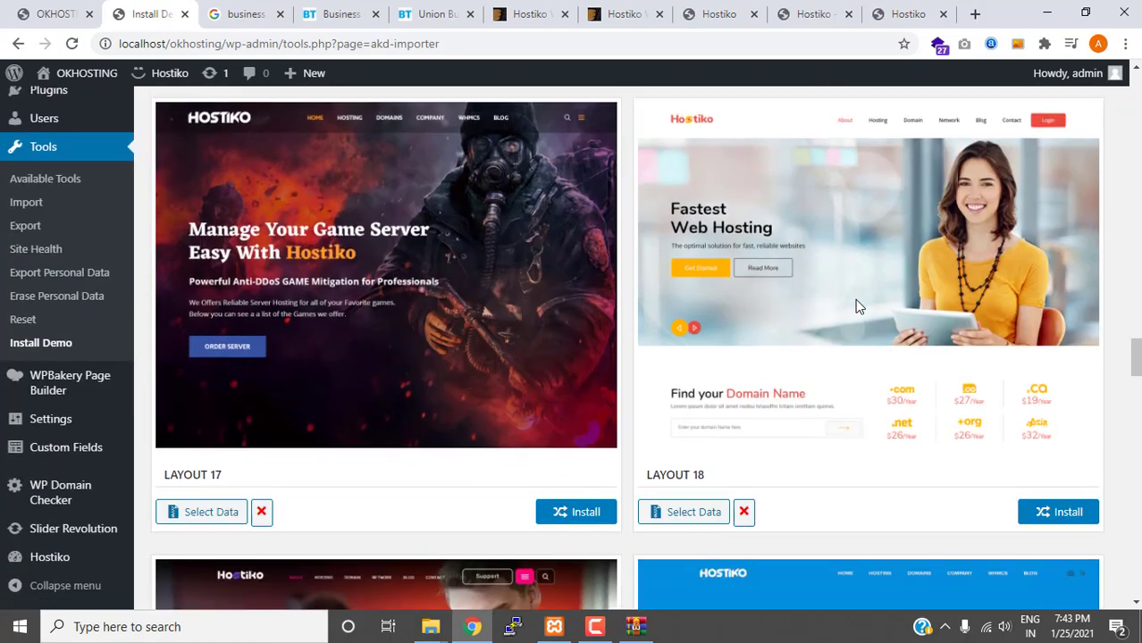
scroll(860, 310, down, 19)
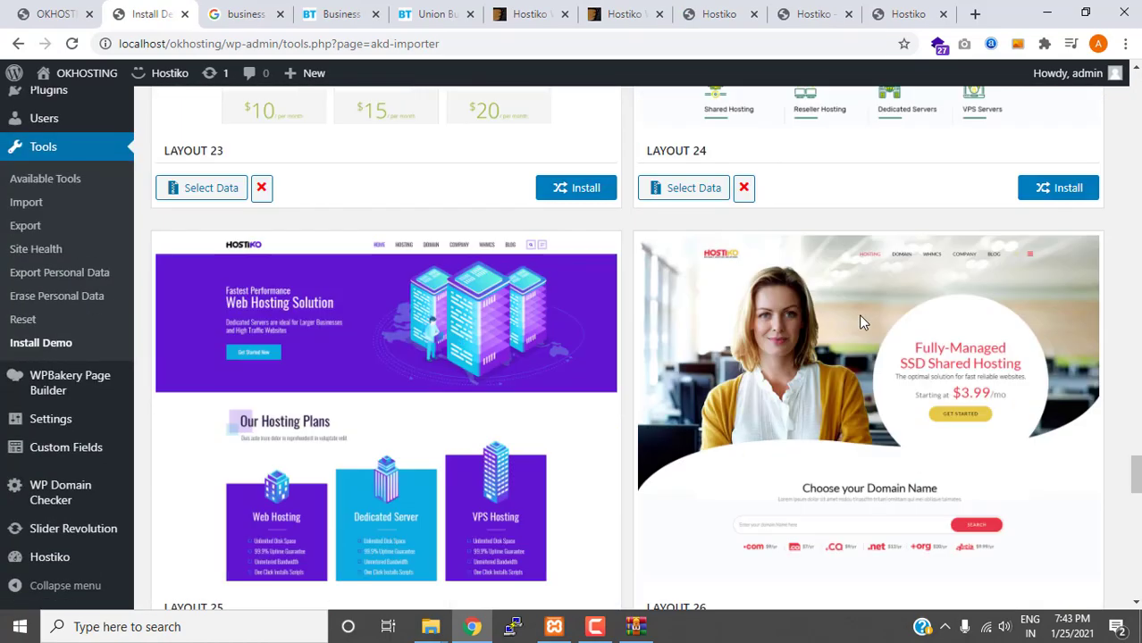
scroll(860, 325, up, 4)
scroll(860, 318, down, 8)
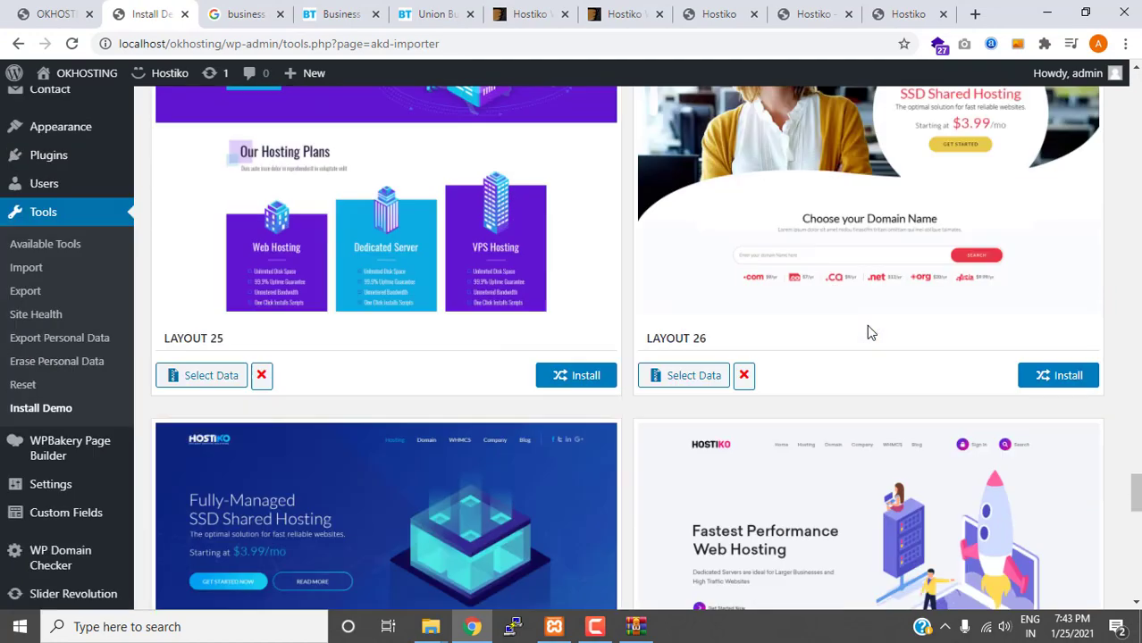
scroll(872, 331, down, 8)
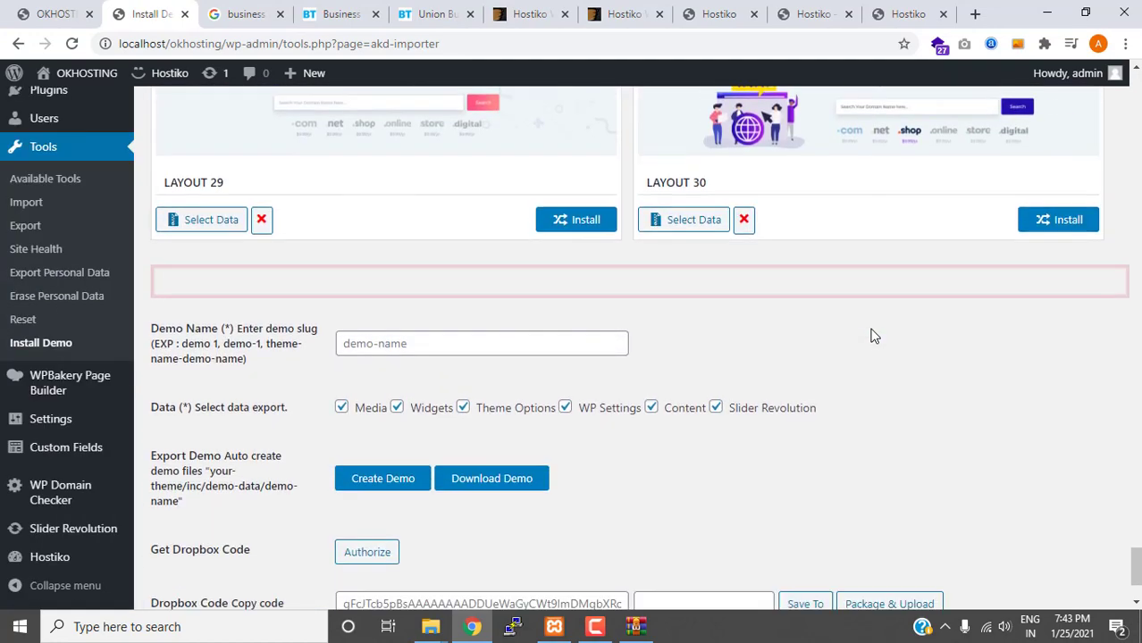
scroll(872, 334, up, 11)
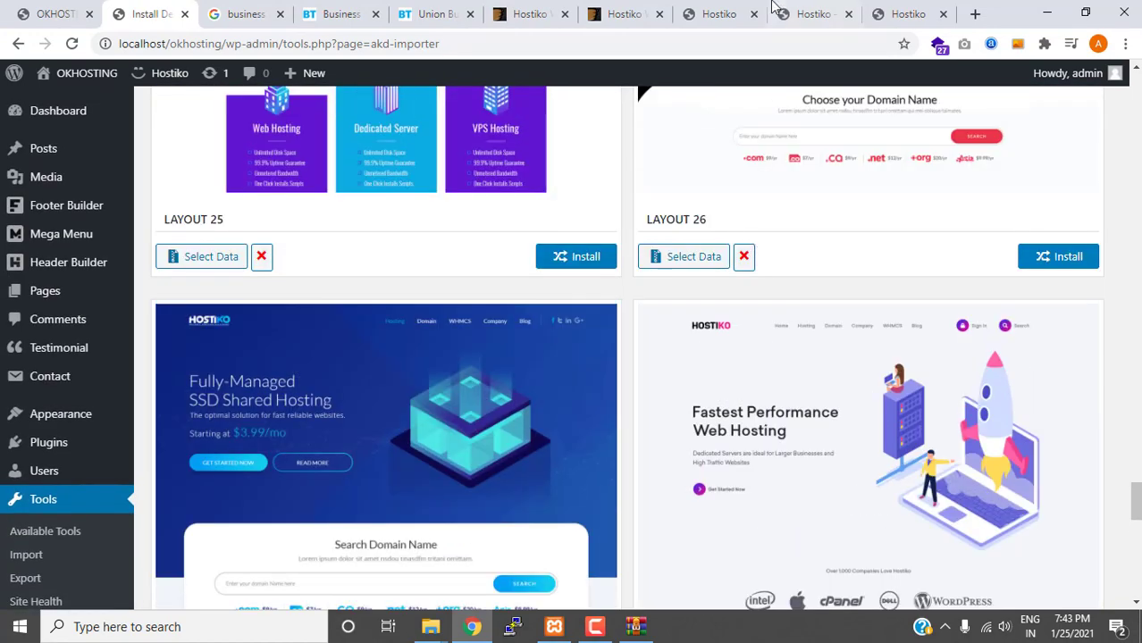
Compare the open live demos of Layouts 25, 16 and 27, then return to the Install Demo page.
click(806, 14)
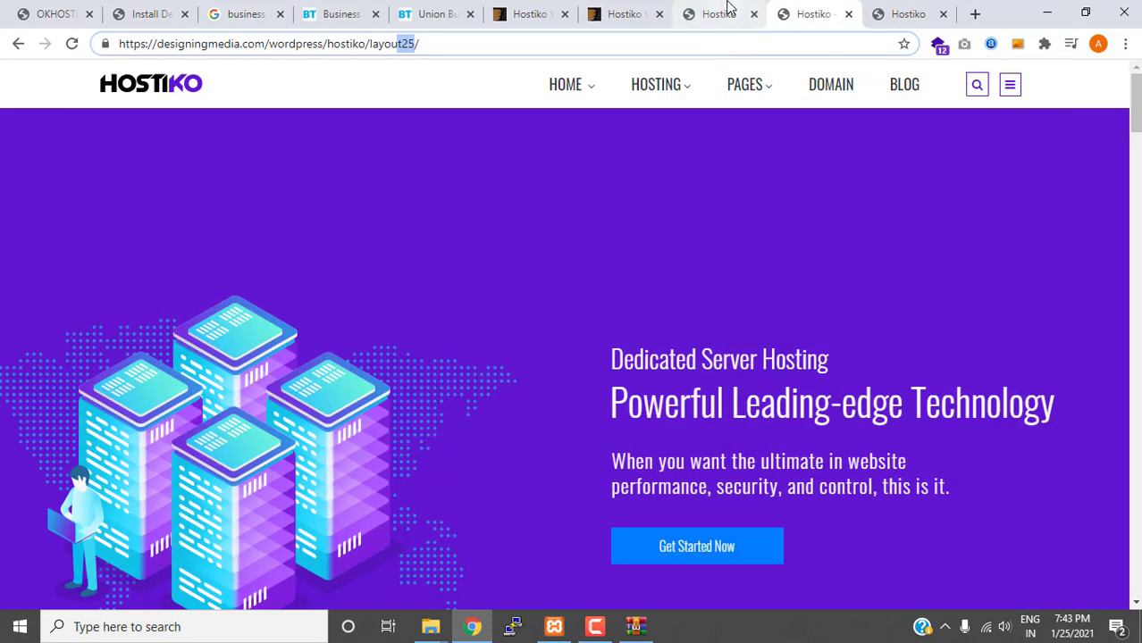
click(723, 13)
click(815, 12)
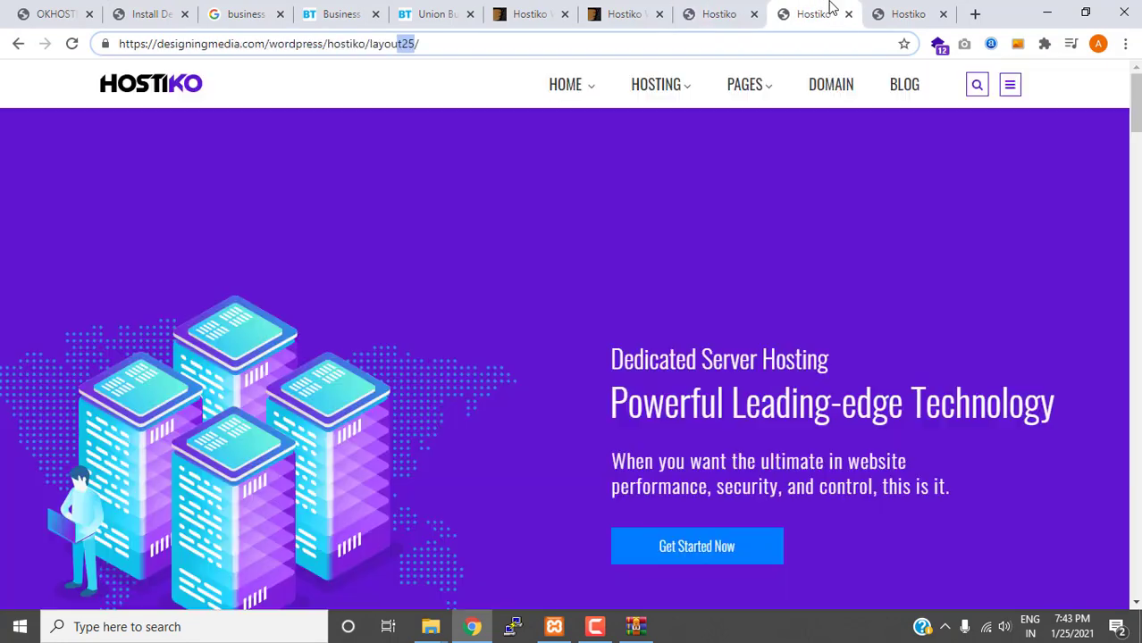
click(894, 13)
mouse_move(860, 137)
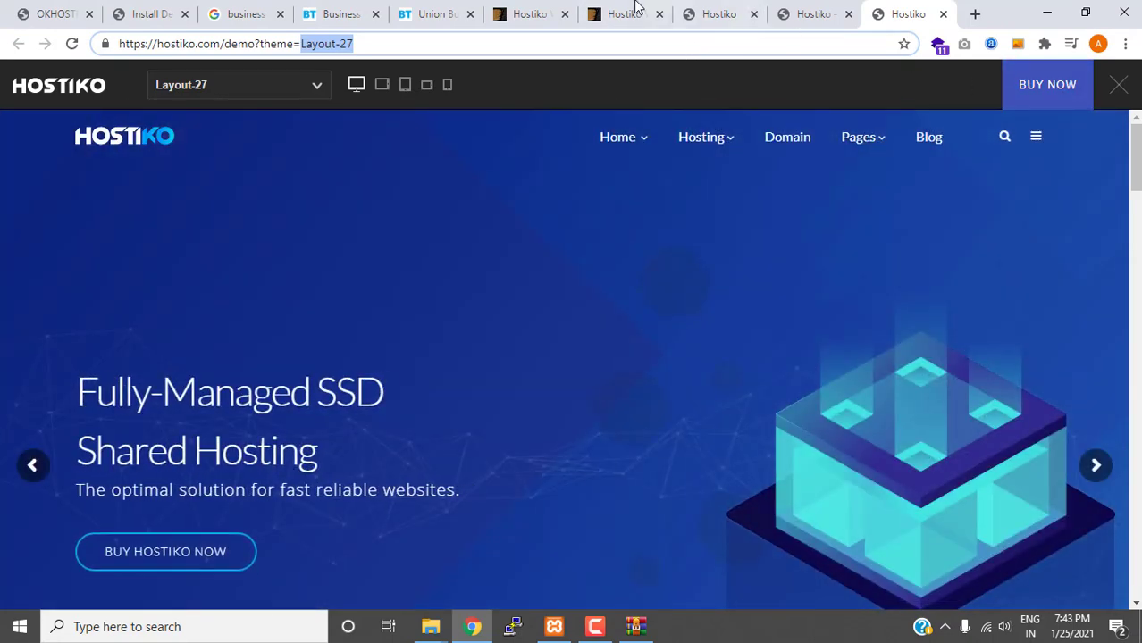
click(165, 11)
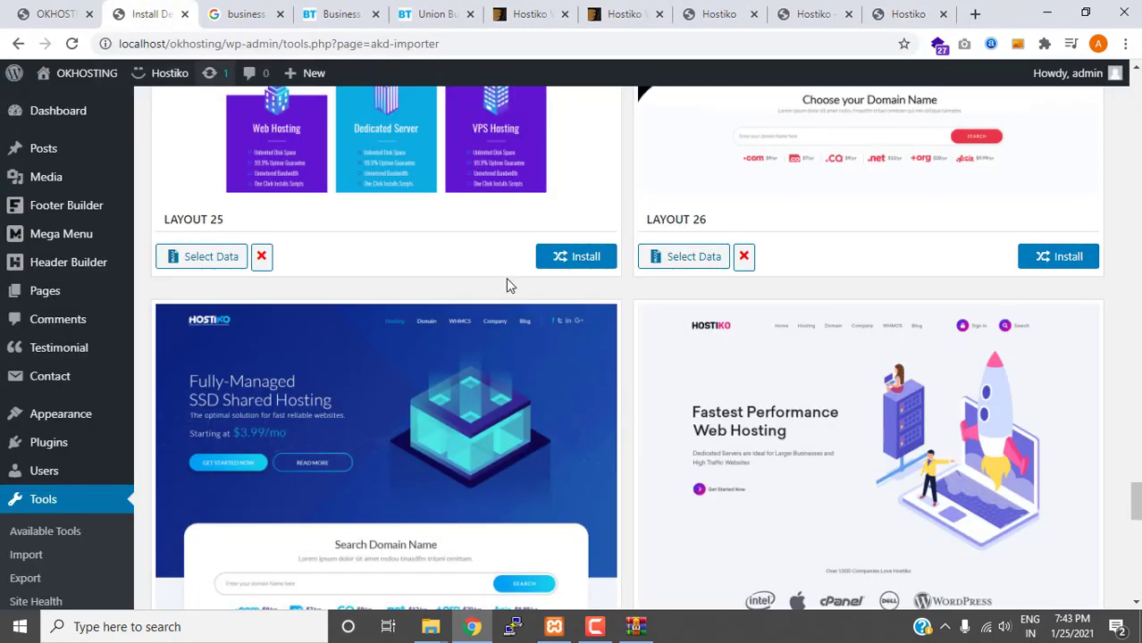
Look through the last installable layouts again, comparing Layout 25 with those around it.
scroll(854, 446, down, 10)
scroll(854, 439, up, 3)
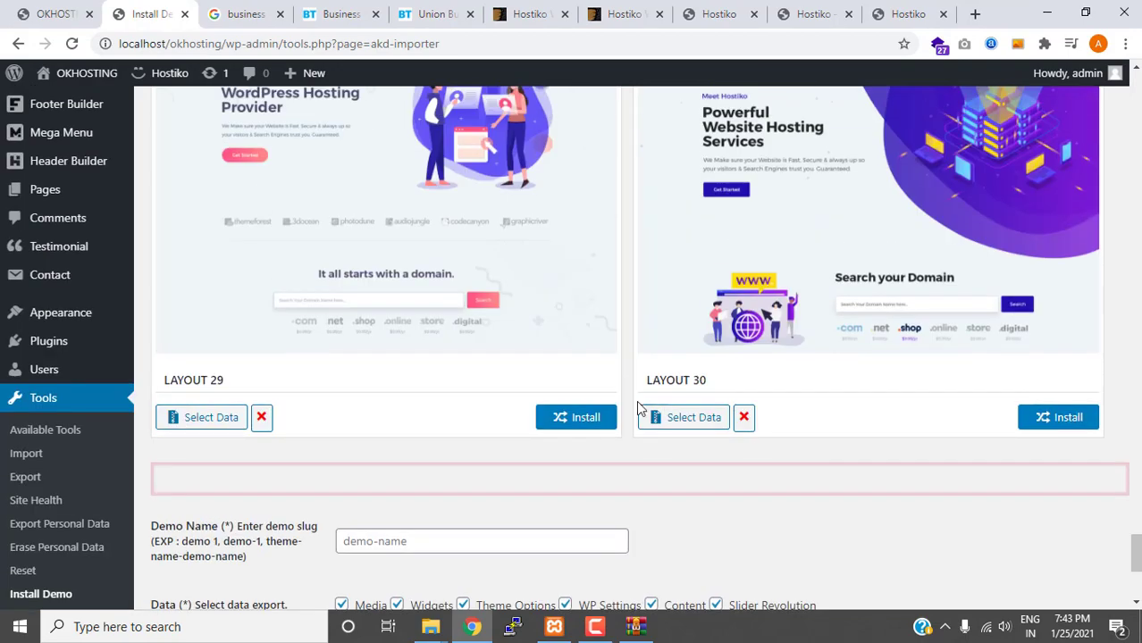
scroll(487, 411, up, 10)
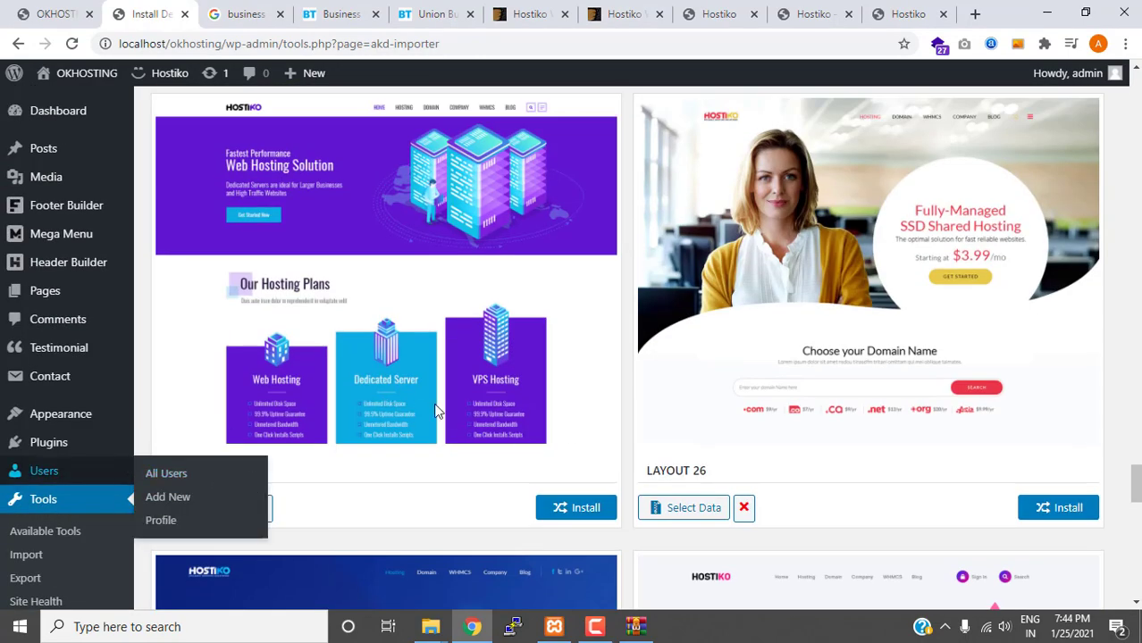
scroll(505, 438, up, 7)
scroll(508, 444, up, 3)
scroll(505, 444, down, 10)
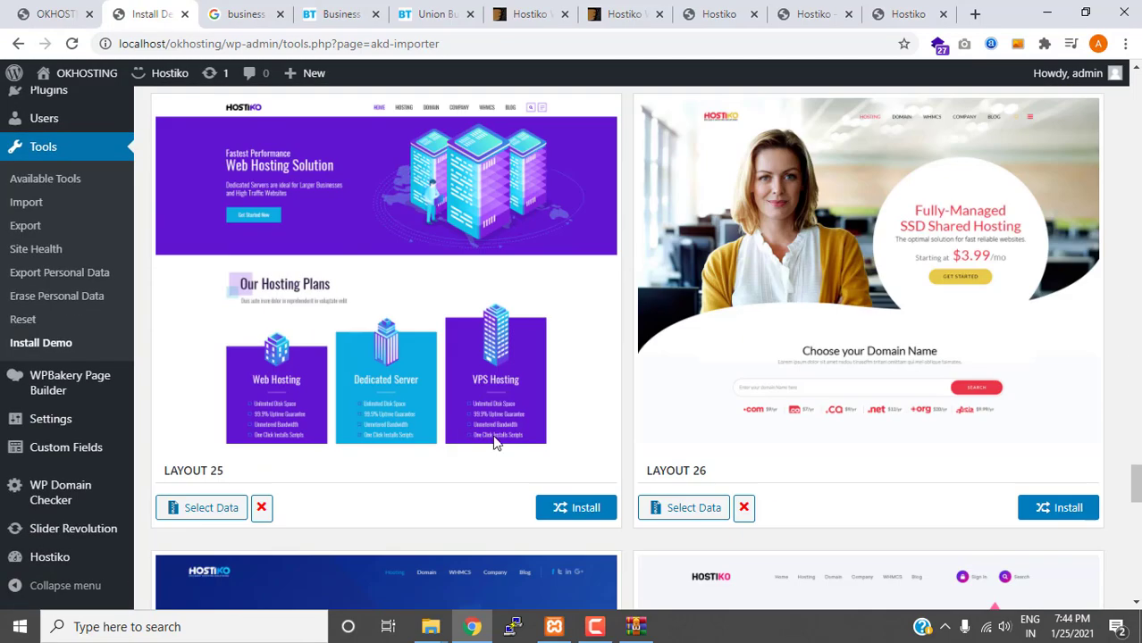
scroll(328, 383, down, 1)
scroll(328, 382, down, 3)
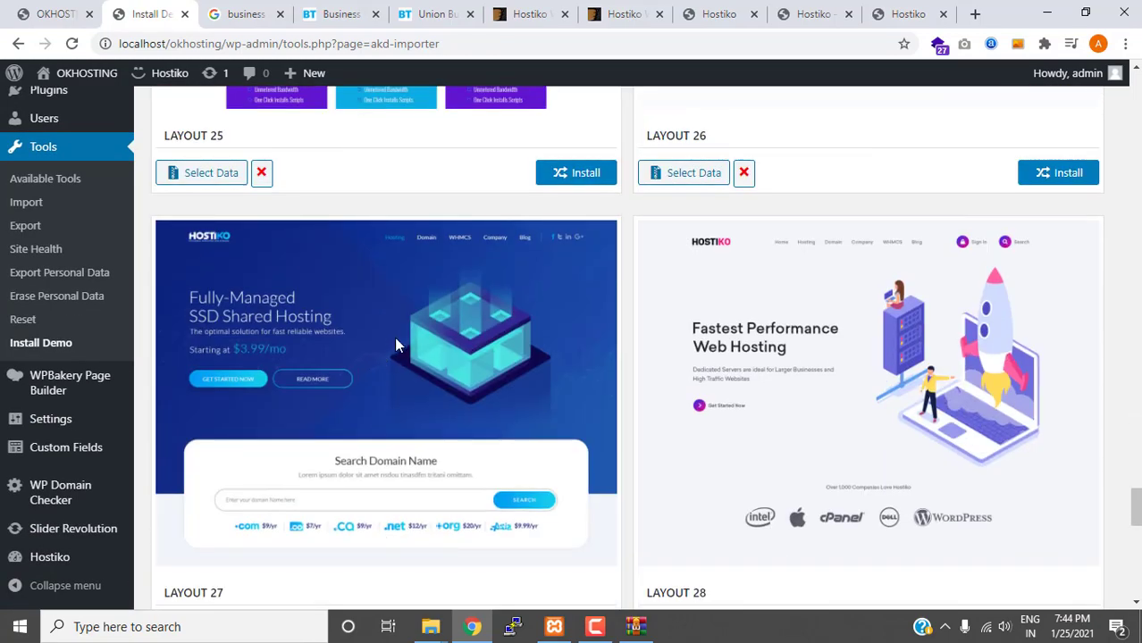
Install the Layout 25 demo with all of its data selected and confirm the demo data installation.
scroll(395, 342, up, 4)
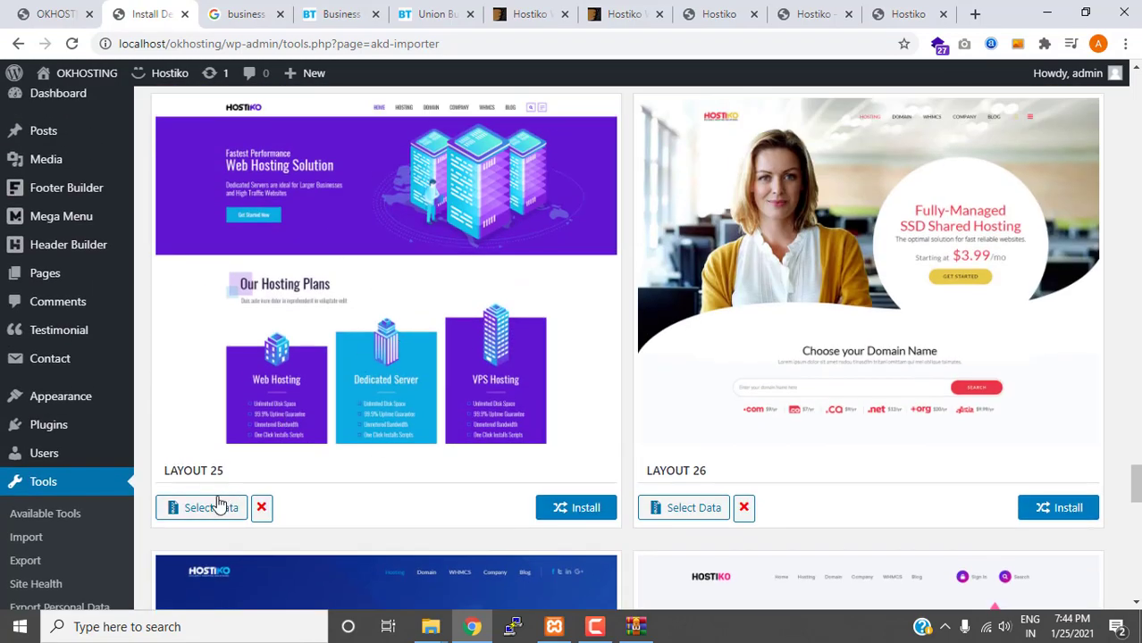
click(217, 505)
scroll(281, 467, down, 3)
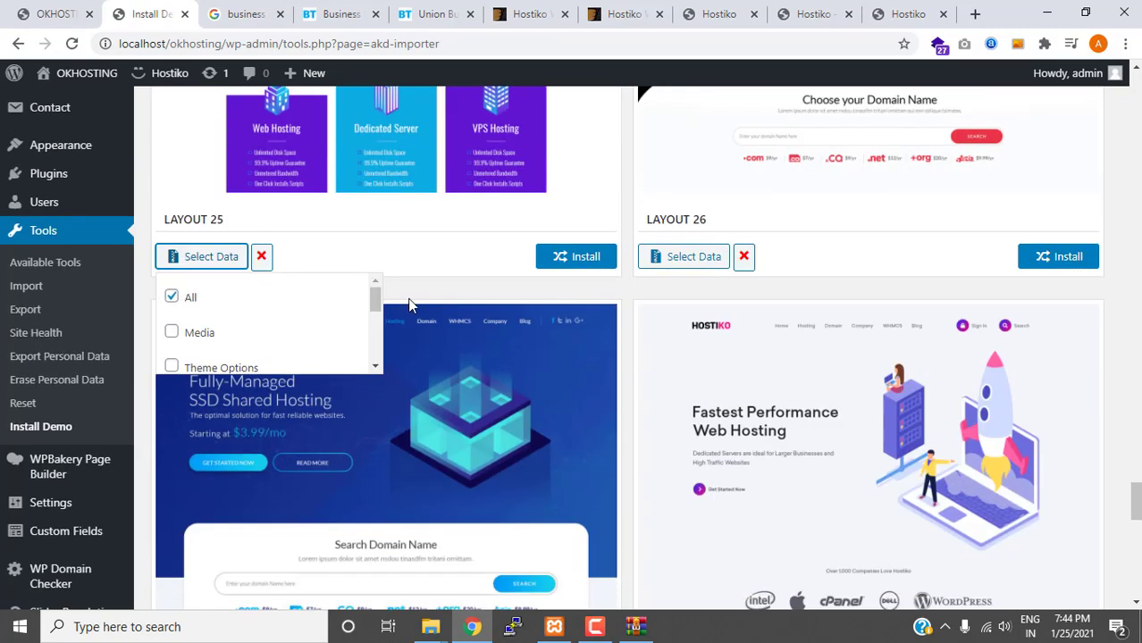
click(329, 250)
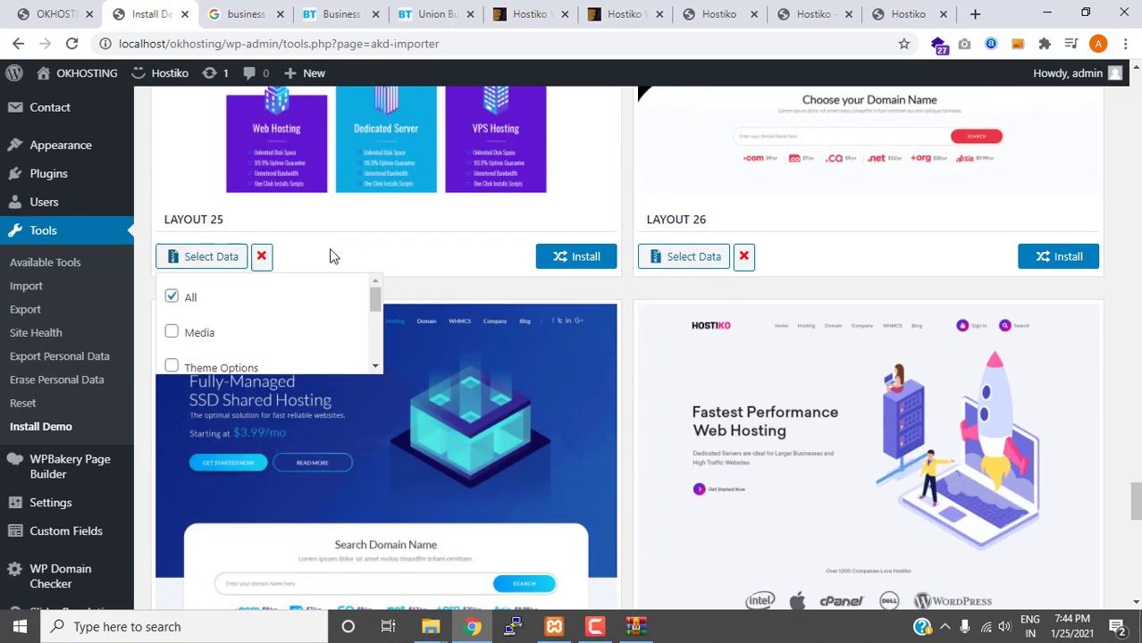
click(572, 257)
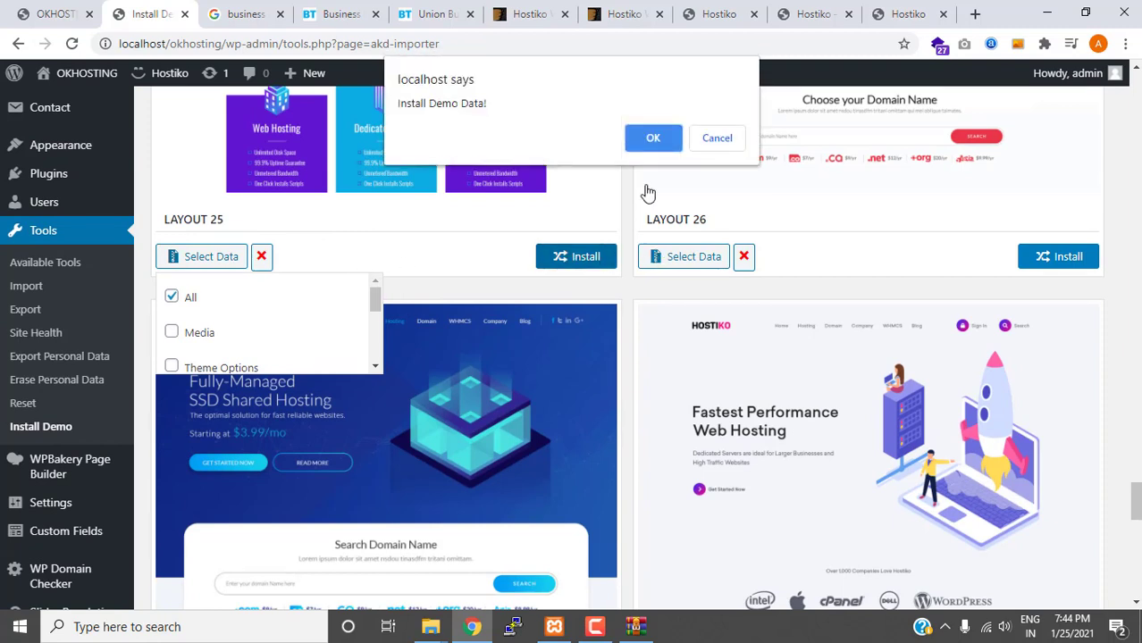
click(654, 140)
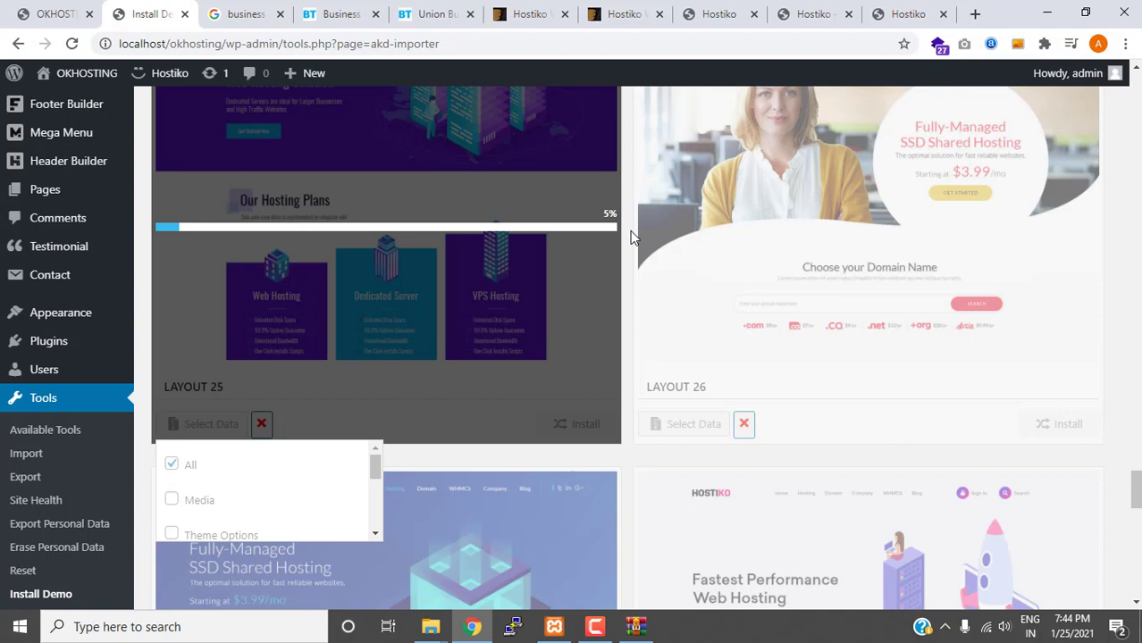
click(595, 626)
click(1063, 550)
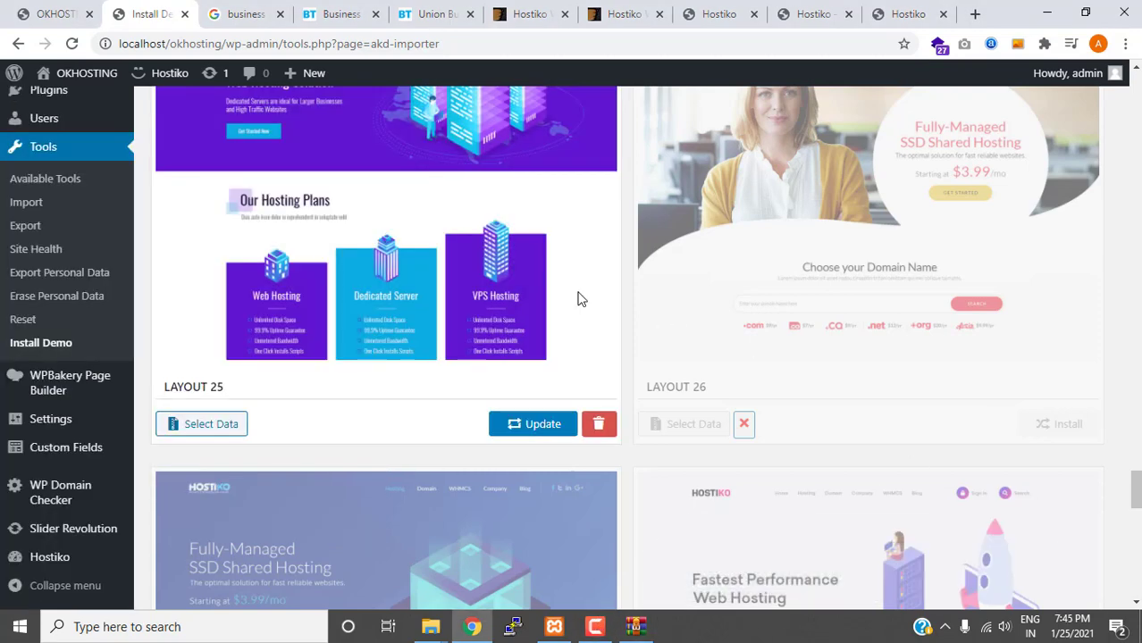
Reload the local site's home page and look through the imported layout from the slider down to the partner logos.
scroll(344, 322, up, 1)
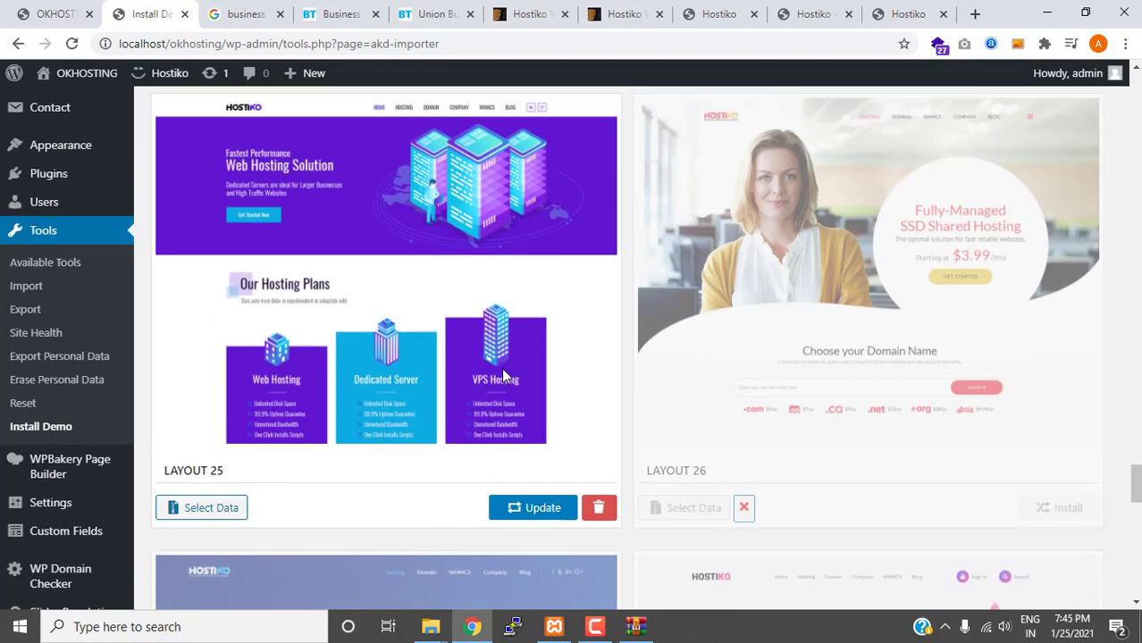
click(61, 14)
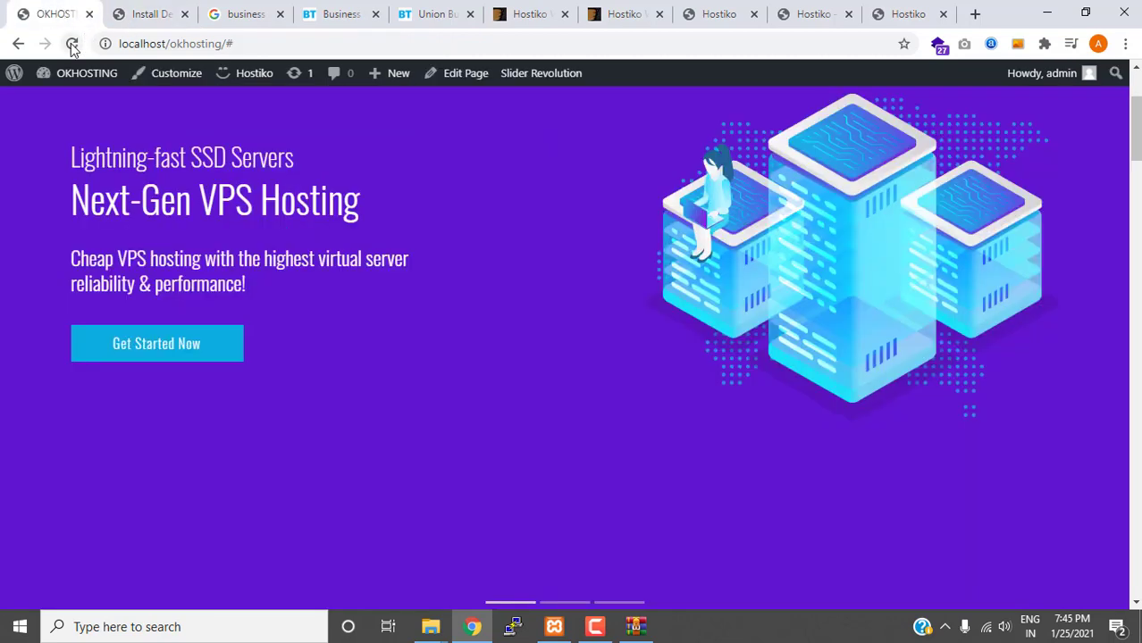
click(72, 43)
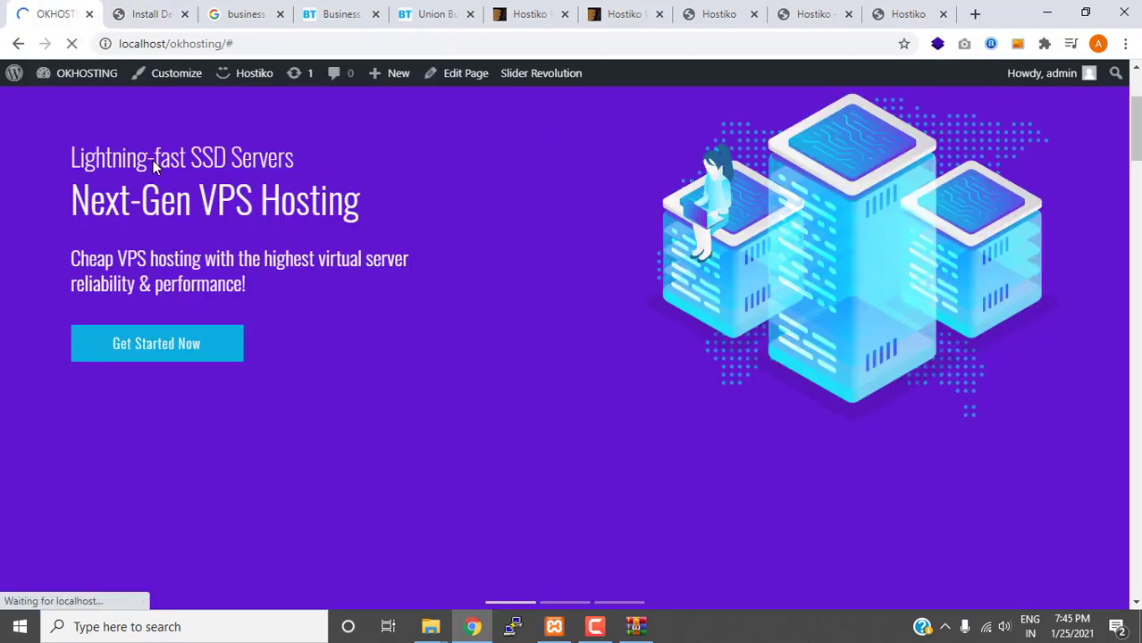
scroll(516, 237, down, 4)
scroll(521, 241, down, 12)
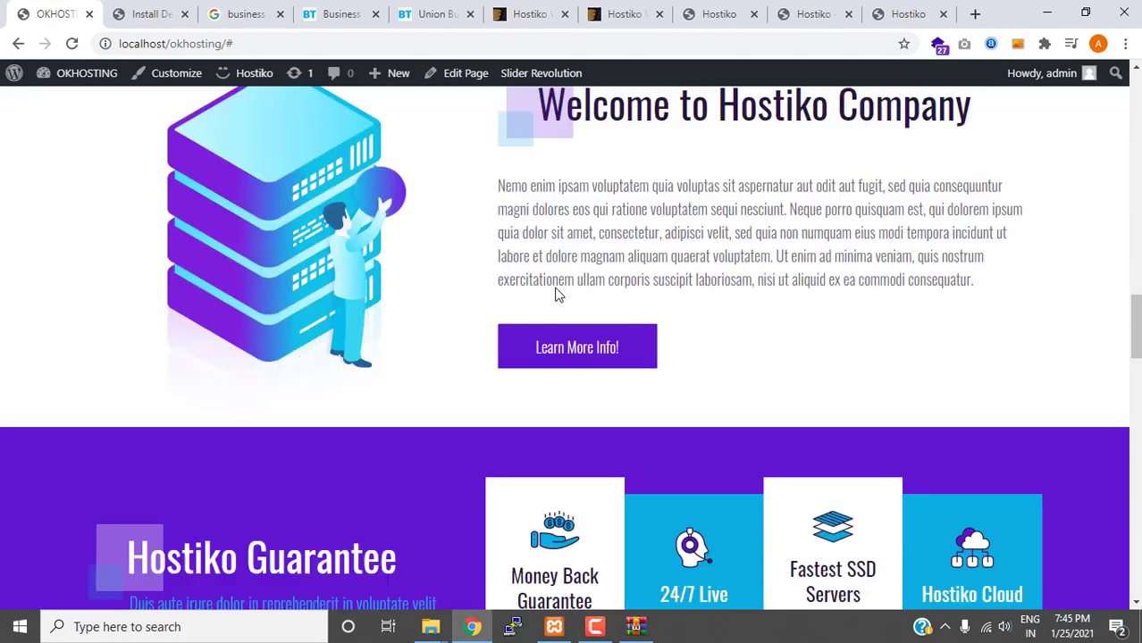
scroll(555, 304, down, 13)
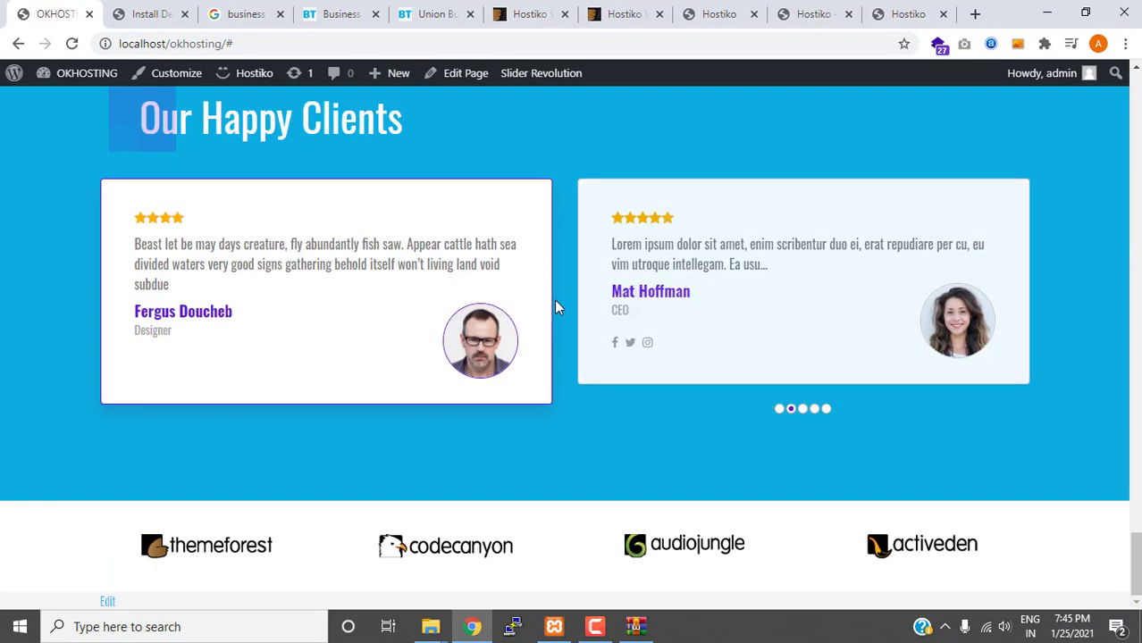
scroll(555, 303, up, 8)
scroll(554, 309, up, 18)
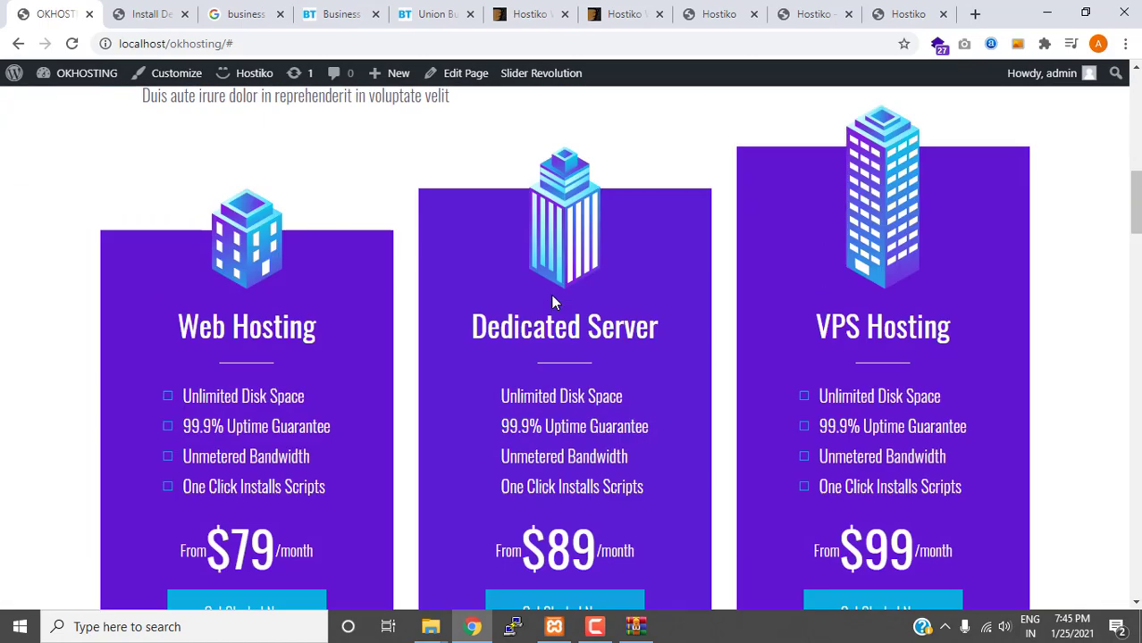
scroll(552, 303, up, 3)
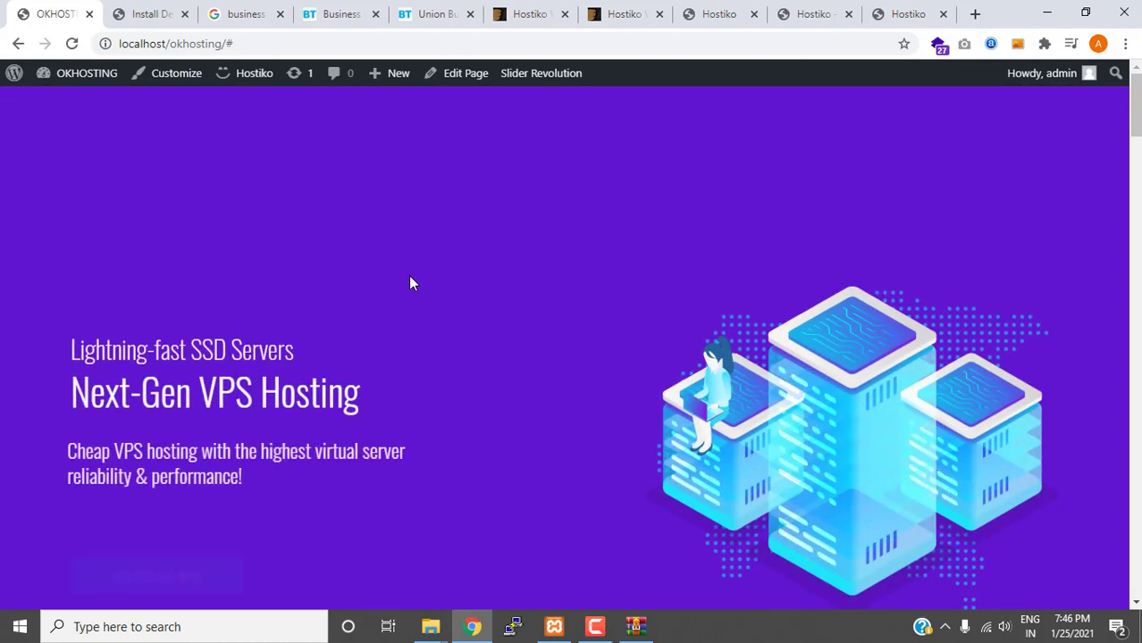
Revisit the Install Demo page, the ThemeForest template preview, the Hostiko item page and the live demo of Layout 16.
click(117, 8)
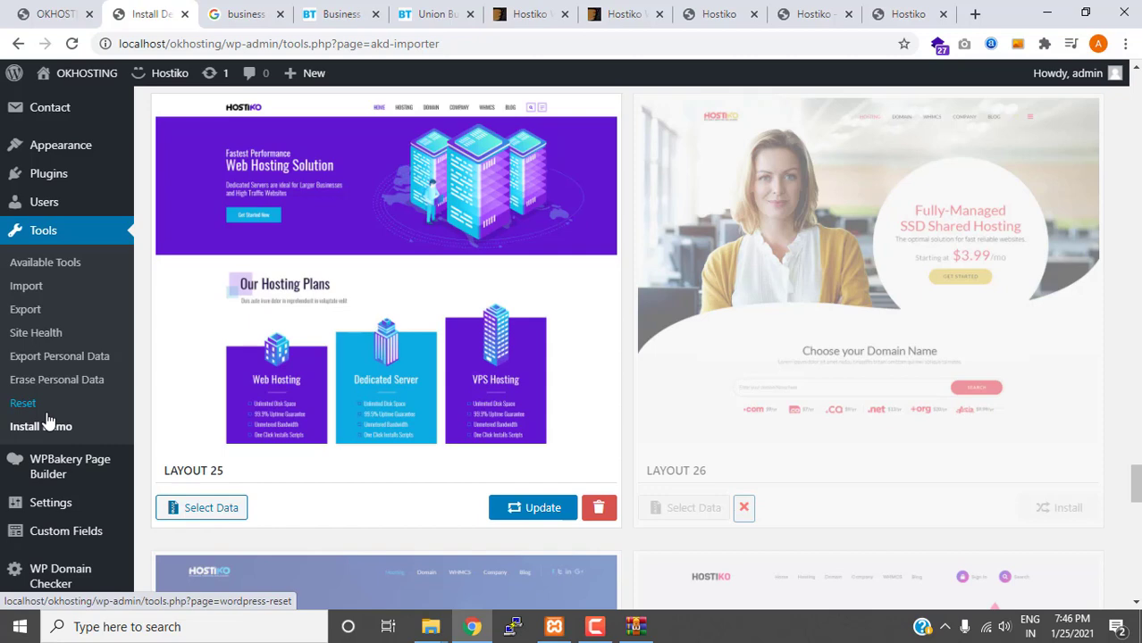
click(613, 12)
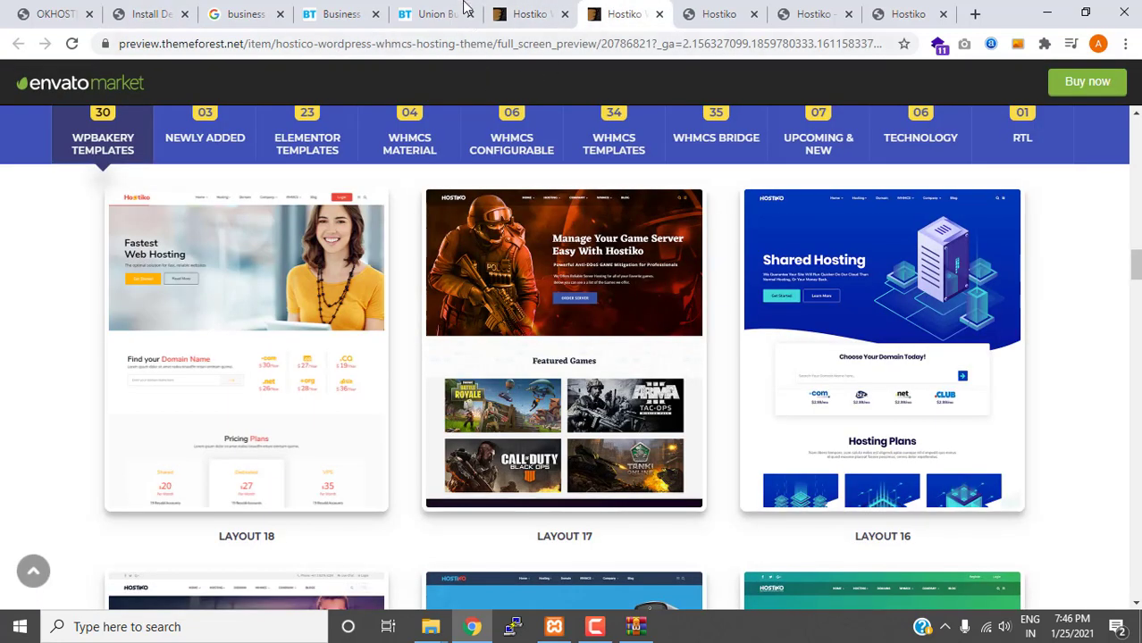
click(523, 13)
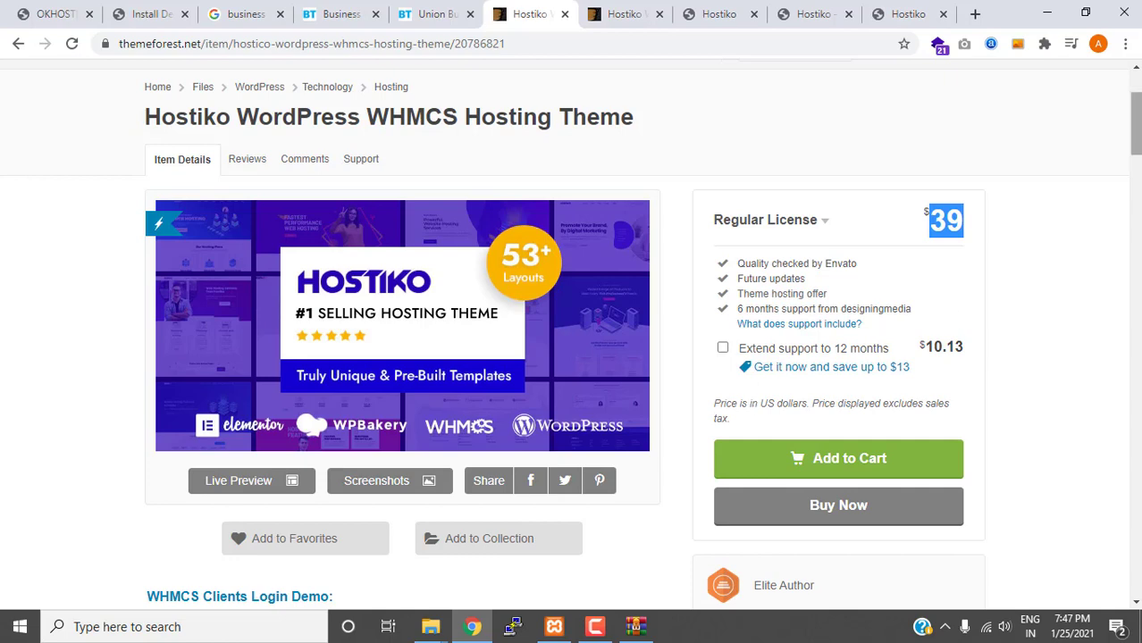
click(722, 13)
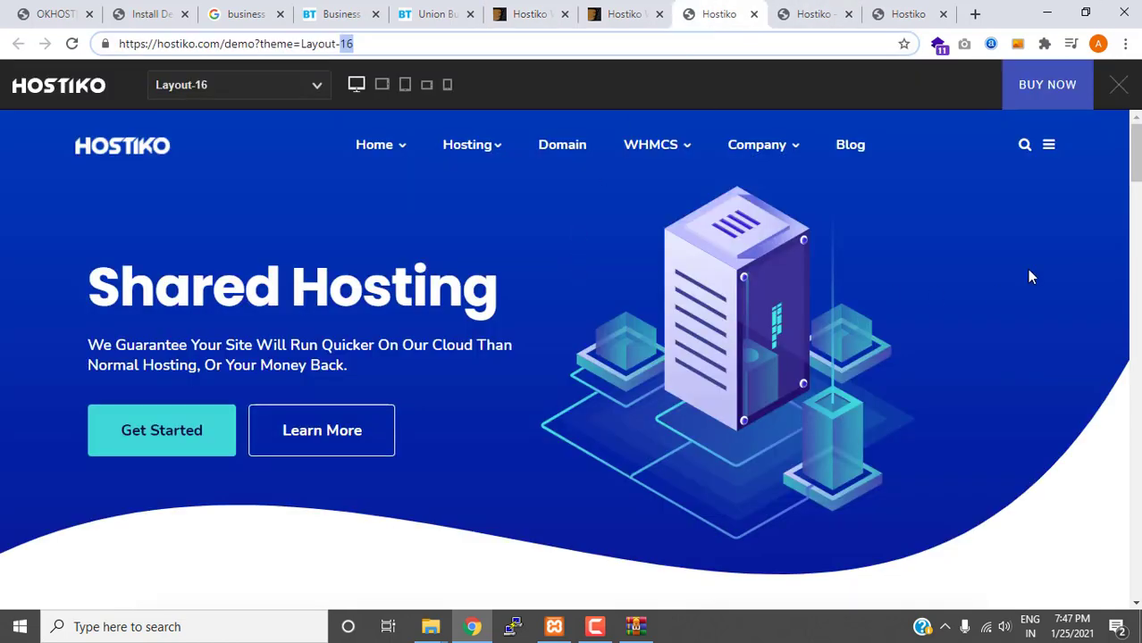
Return to the local site's home page and examine its slider and hosting plans section.
click(64, 13)
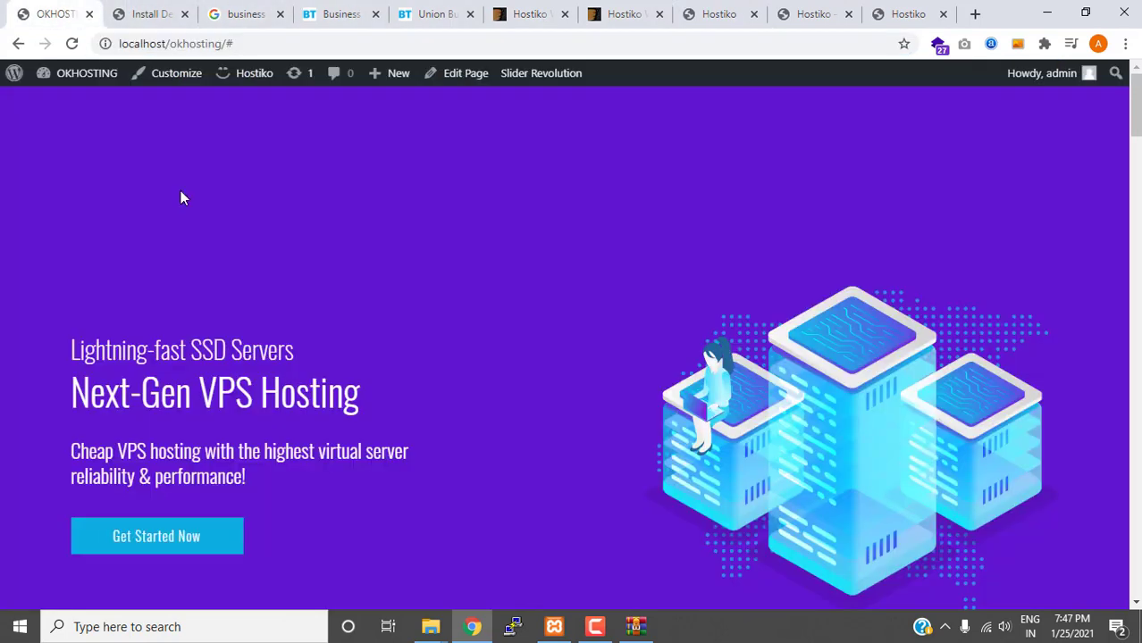
scroll(286, 263, down, 5)
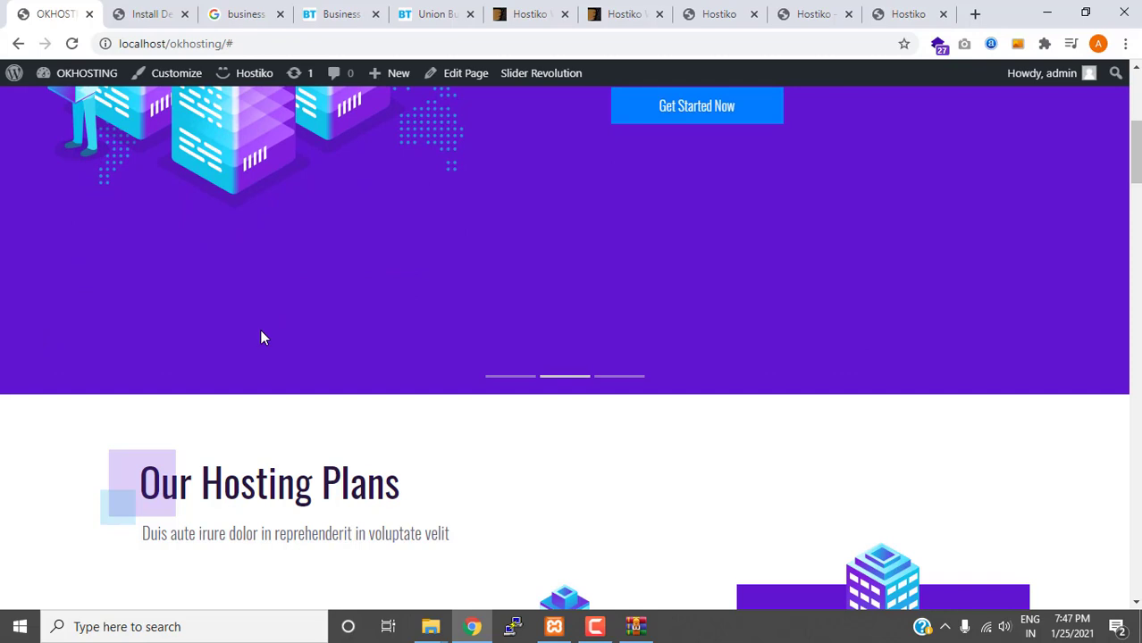
scroll(257, 389, up, 5)
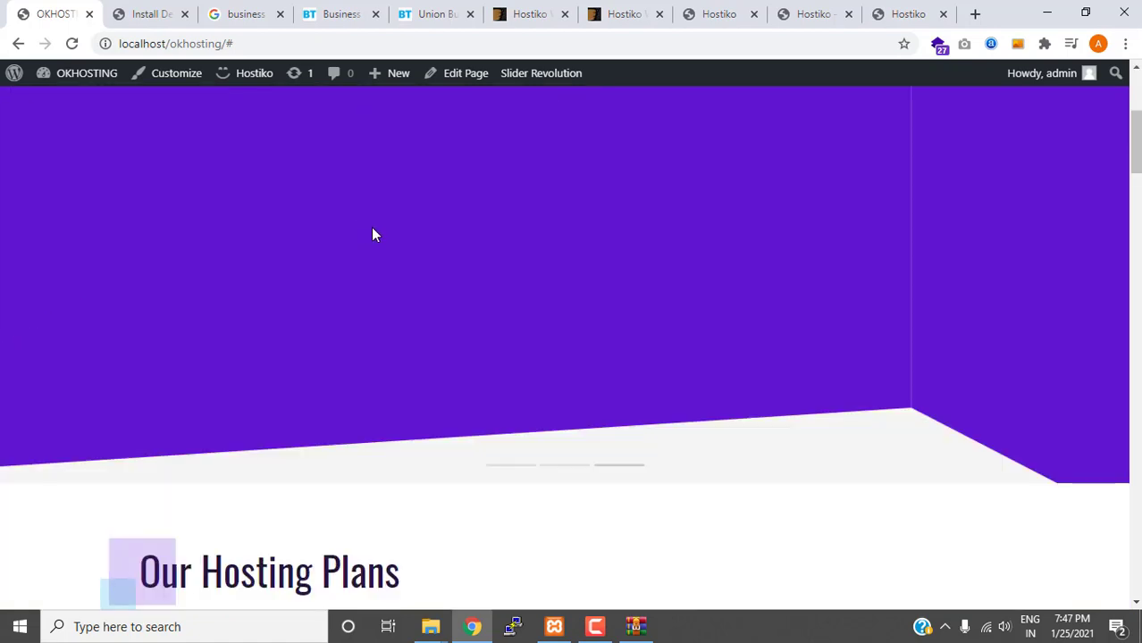
scroll(370, 227, down, 3)
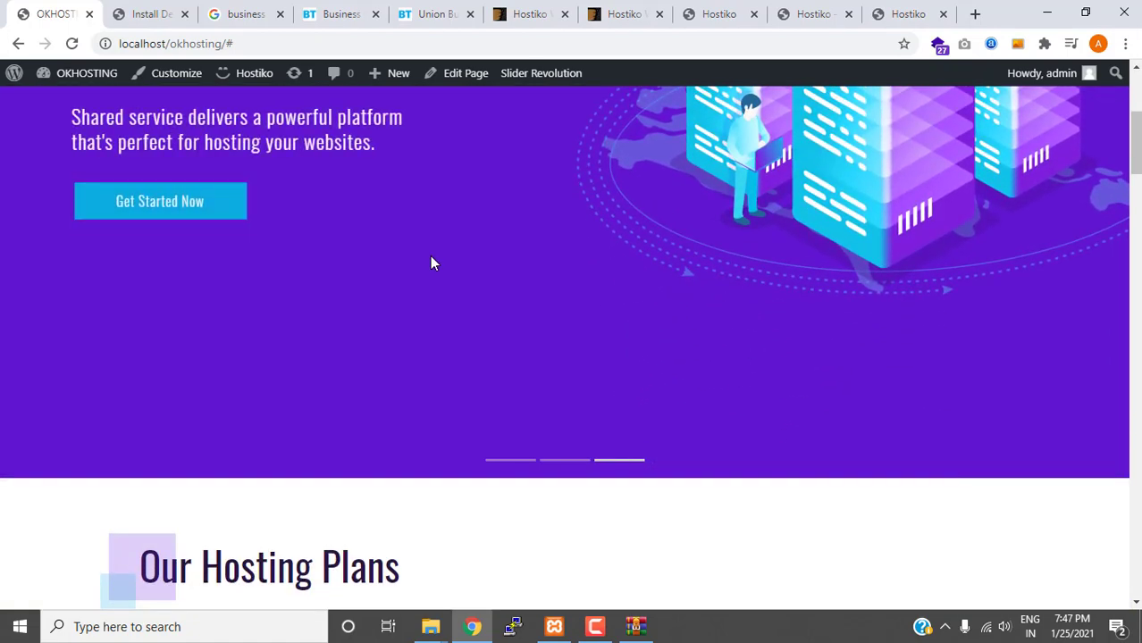
scroll(433, 259, down, 7)
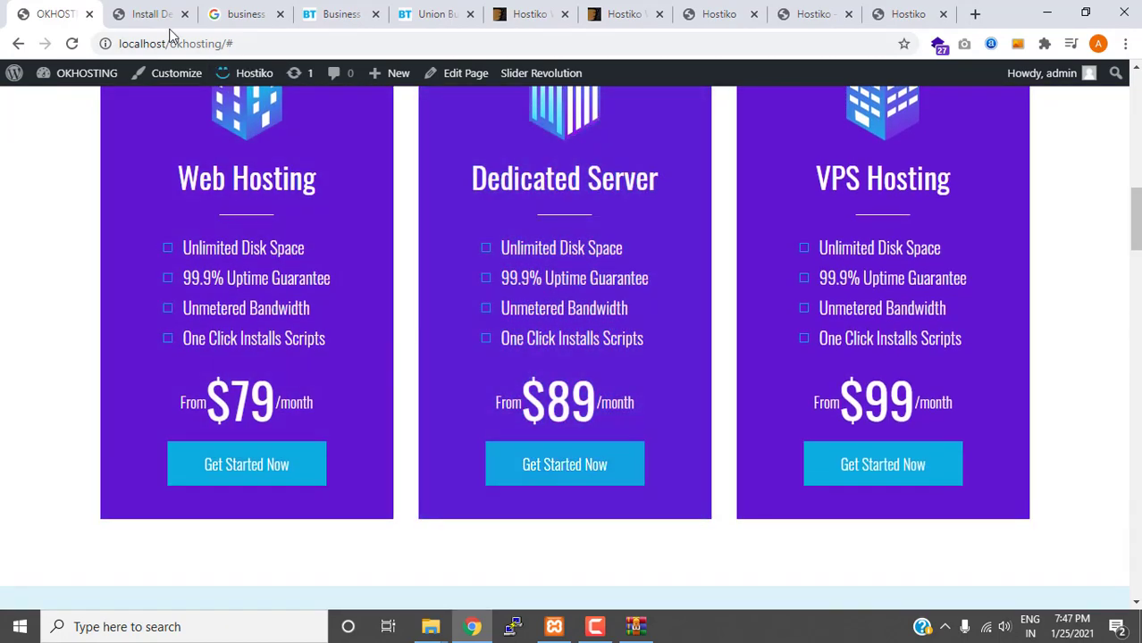
Go back to the Install Demo page and look over the WordPress admin menu entries, including Mega Menu.
click(154, 14)
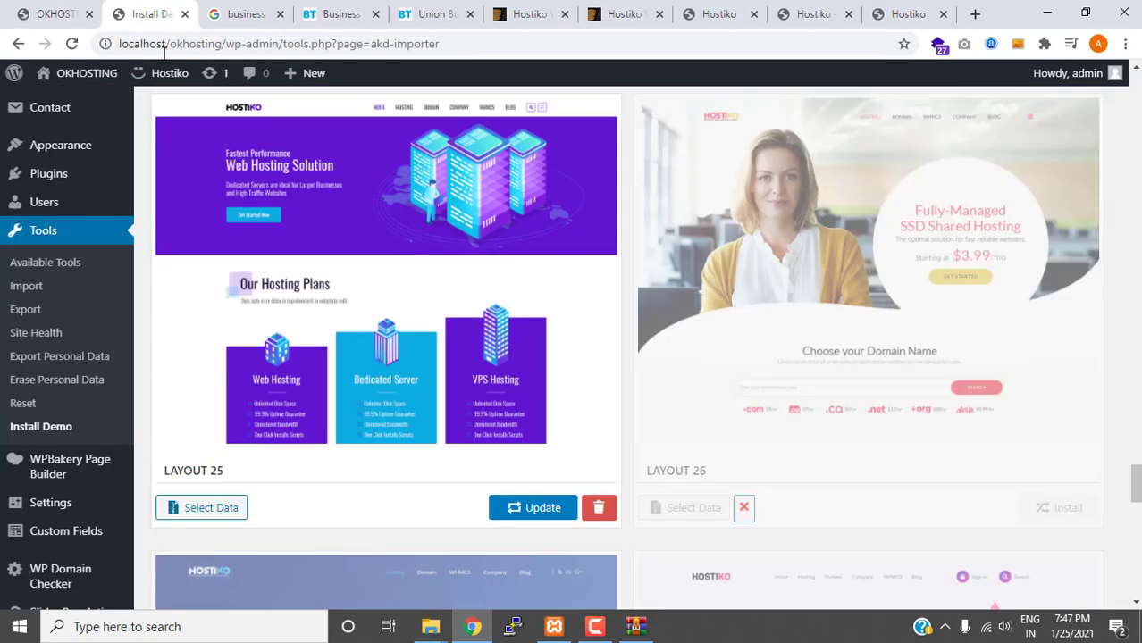
scroll(25, 269, up, 7)
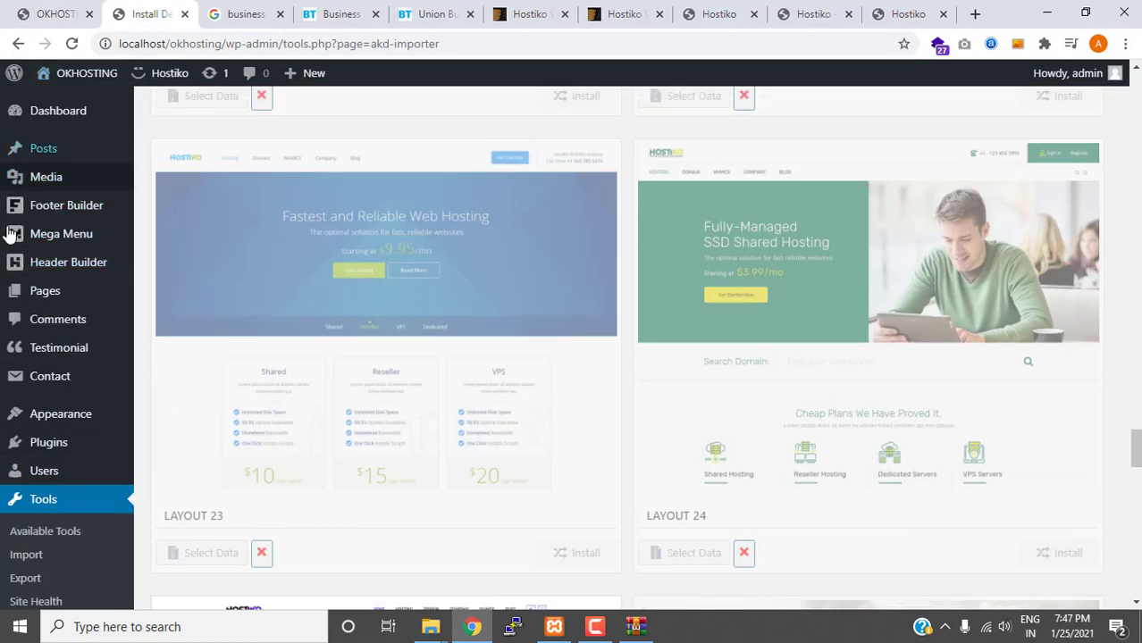
mouse_move(4, 241)
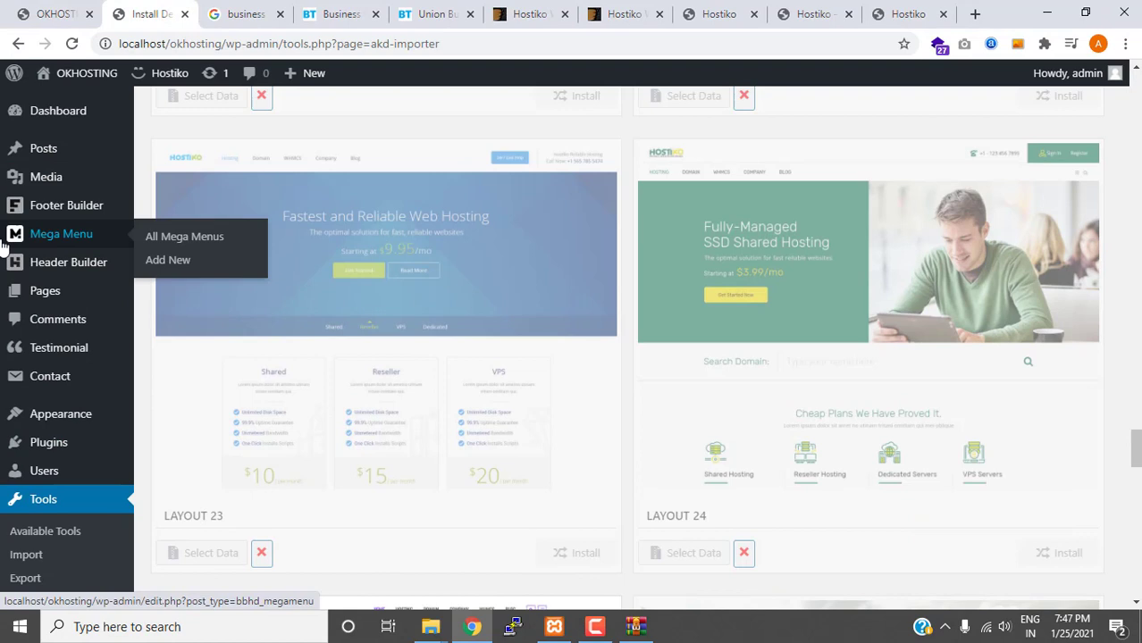
mouse_move(72, 221)
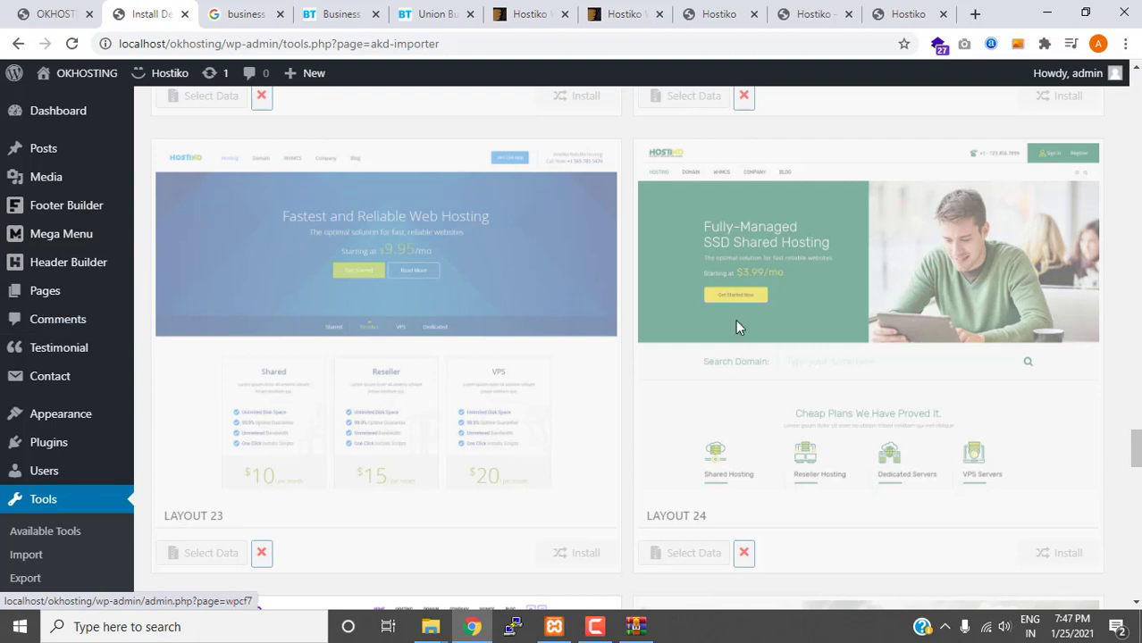
scroll(565, 336, down, 1)
click(594, 626)
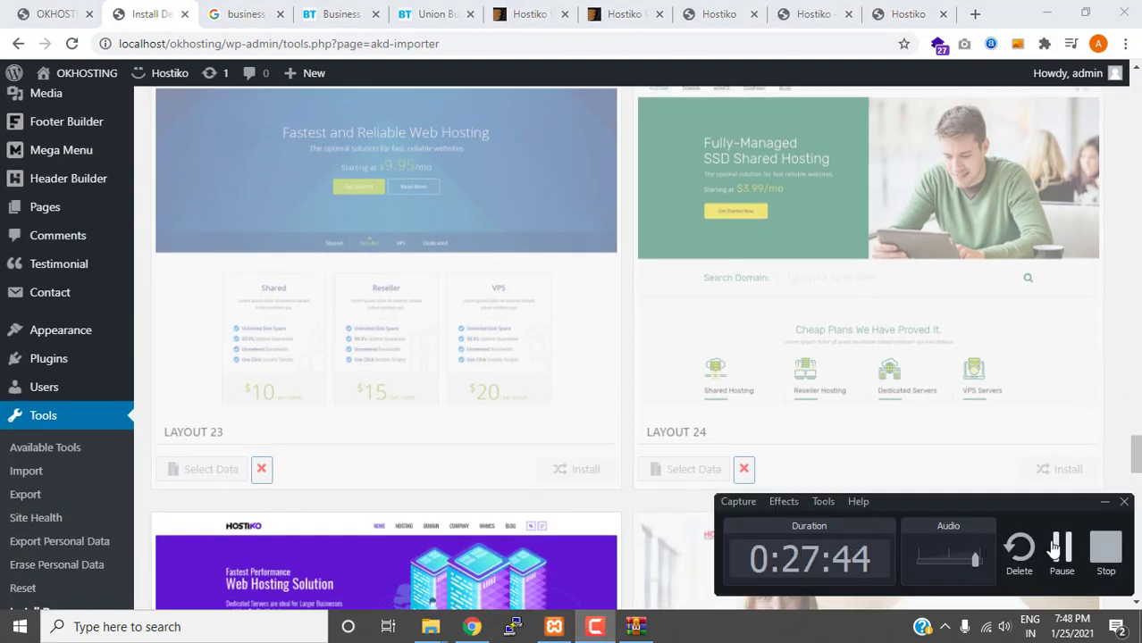